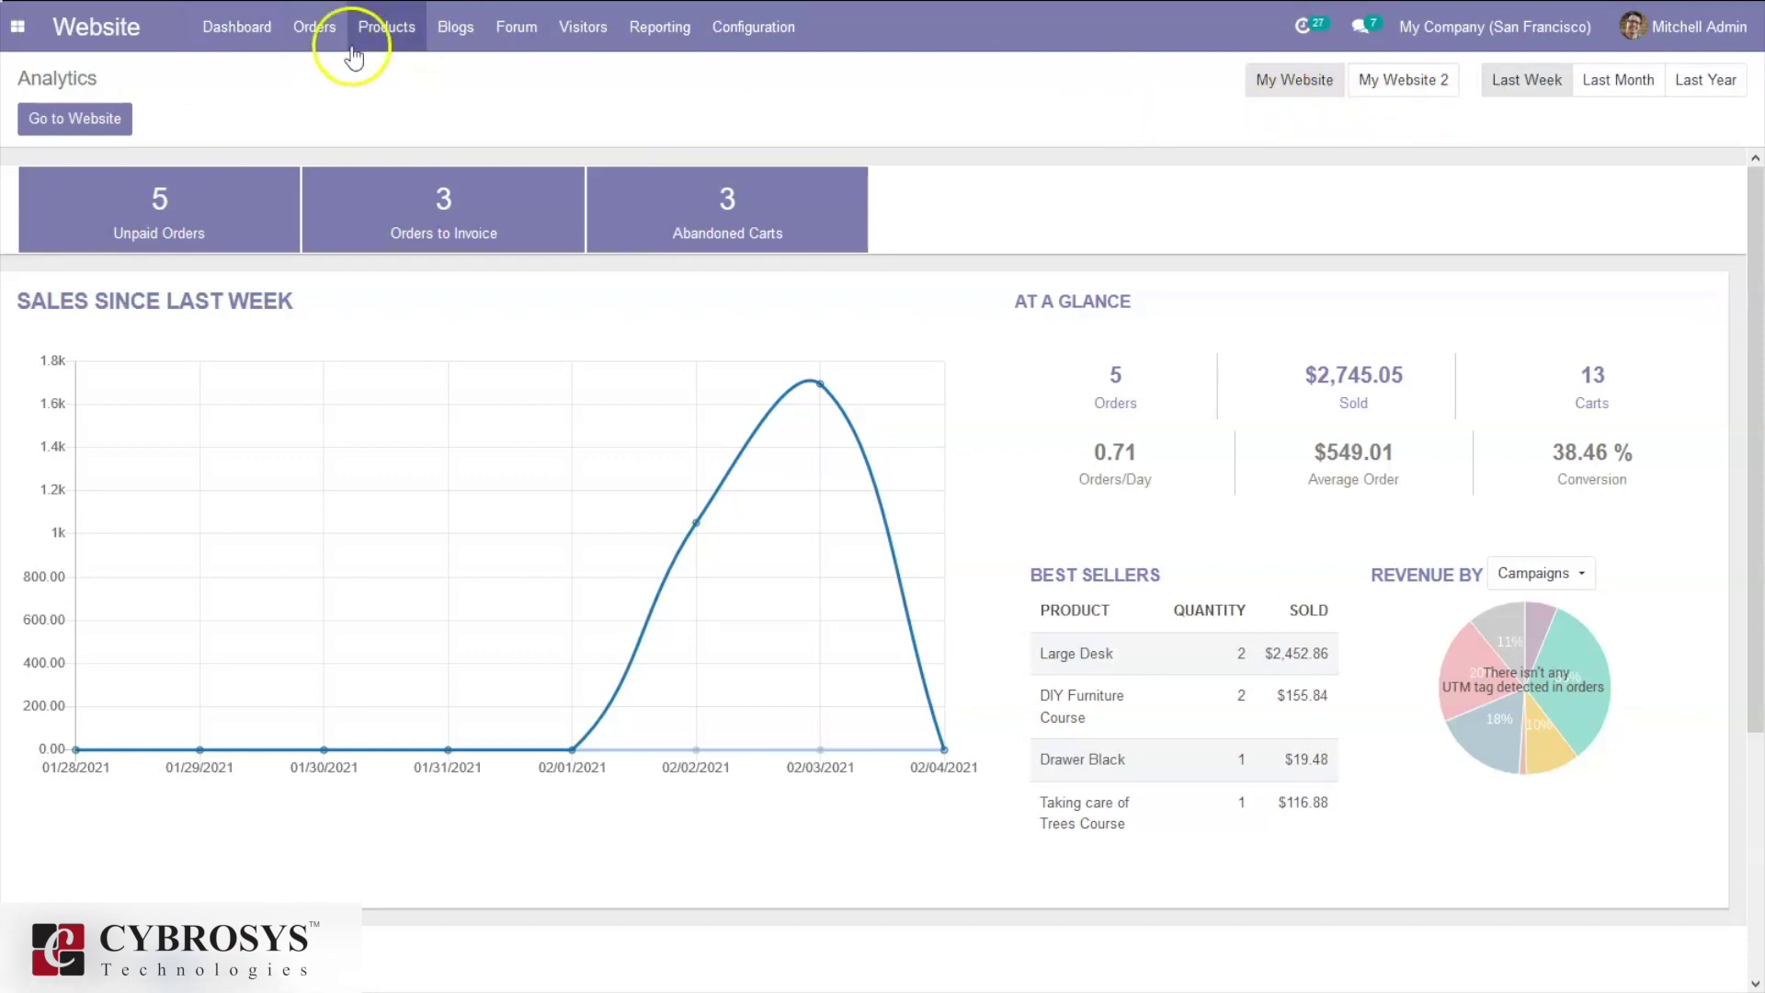
Reload the website Analytics dashboard, then go to the live website
{"action": "left_click", "coordinate": [239, 30]}
{"action": "left_click", "coordinate": [250, 74]}
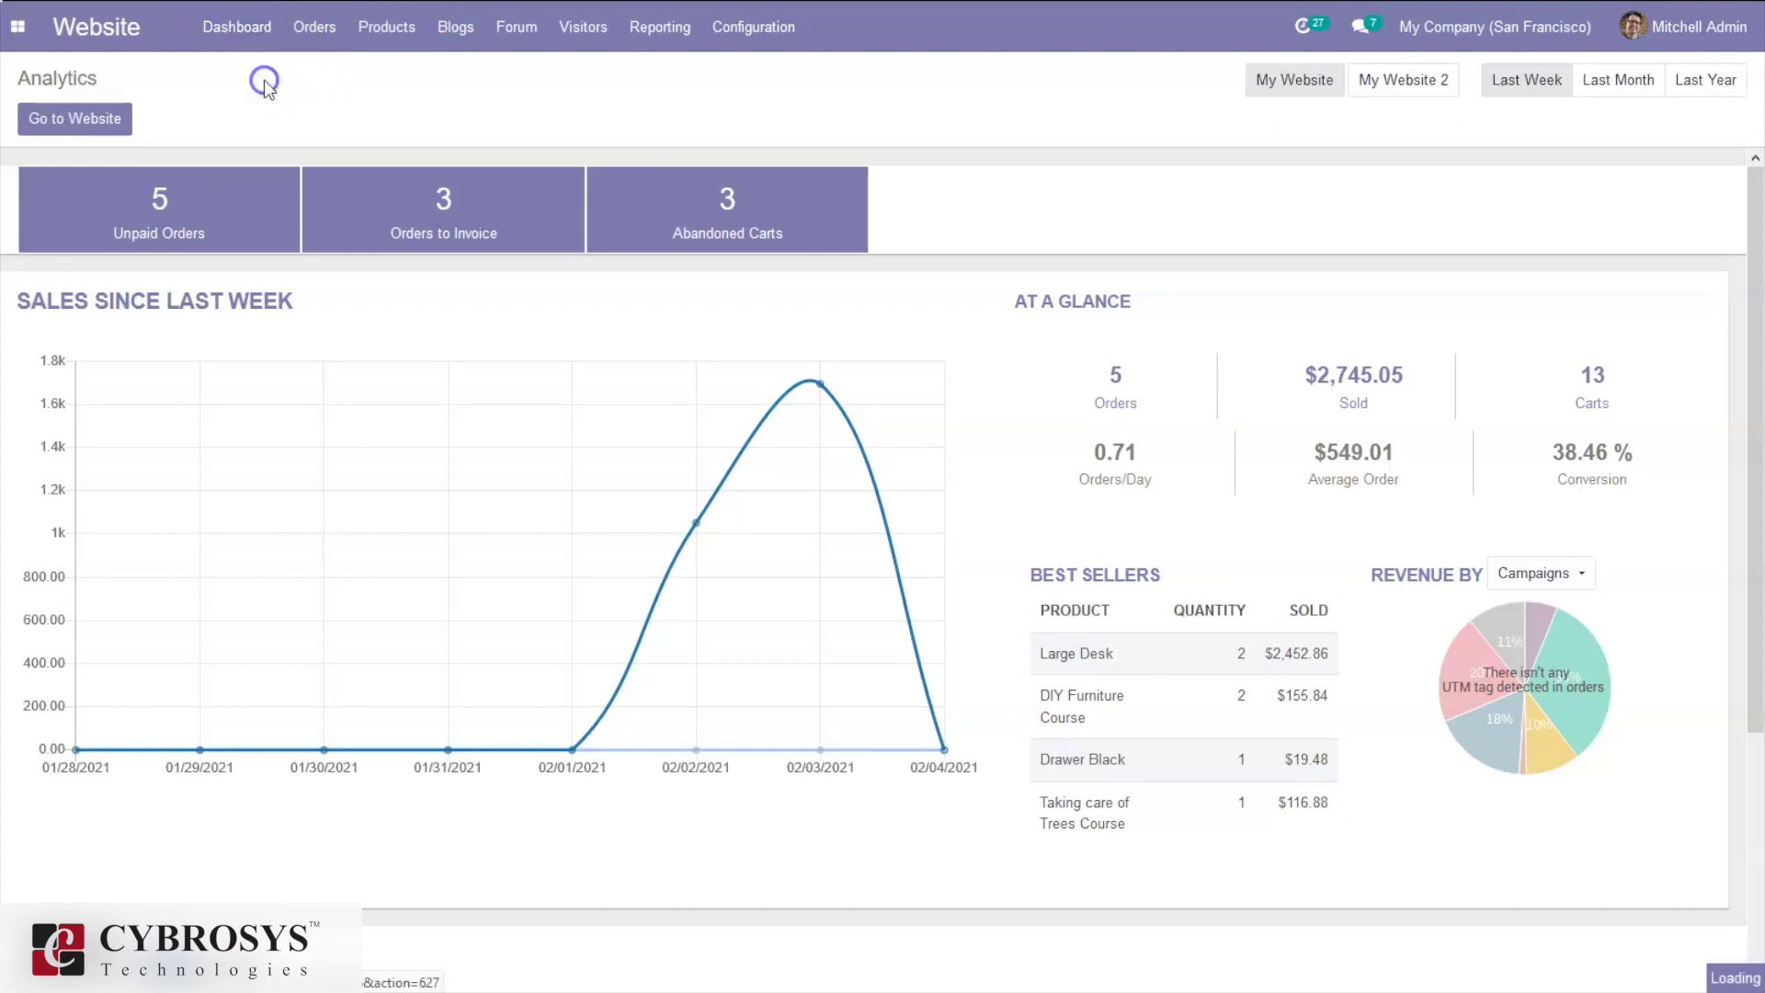
{"action": "left_click", "coordinate": [75, 124]}
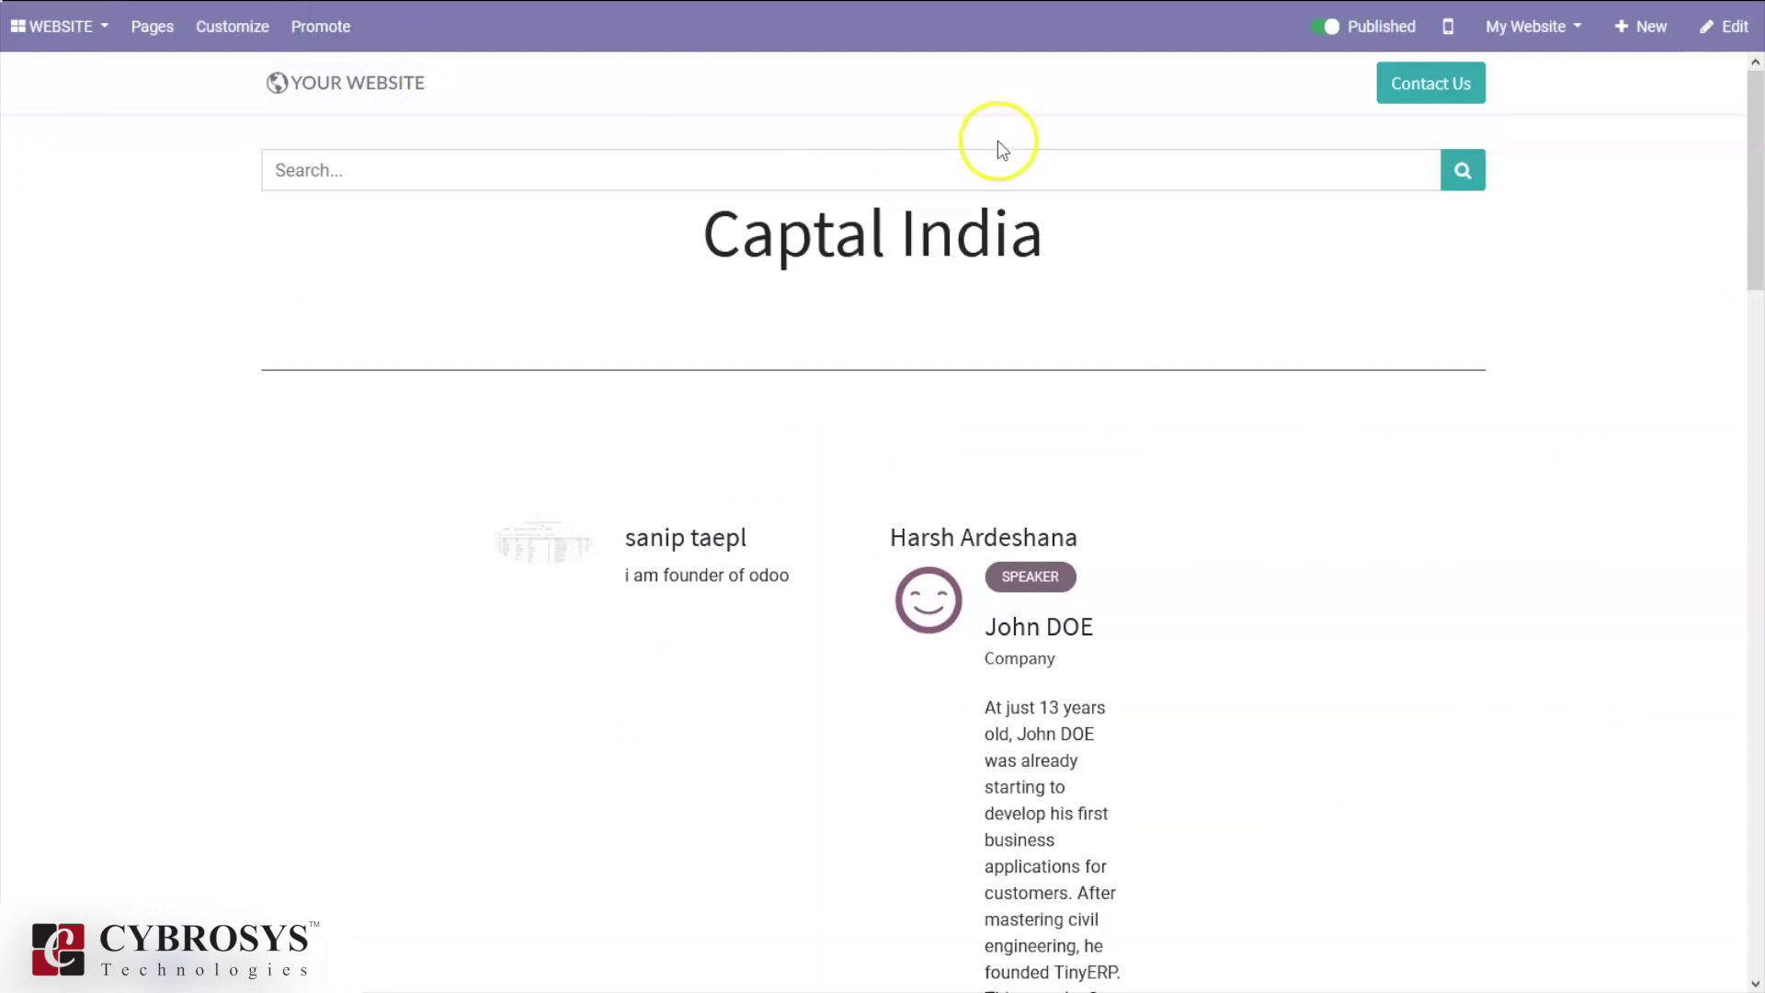
Switch the live site to My Website 2 to show its homepage
{"action": "left_click", "coordinate": [1527, 46]}
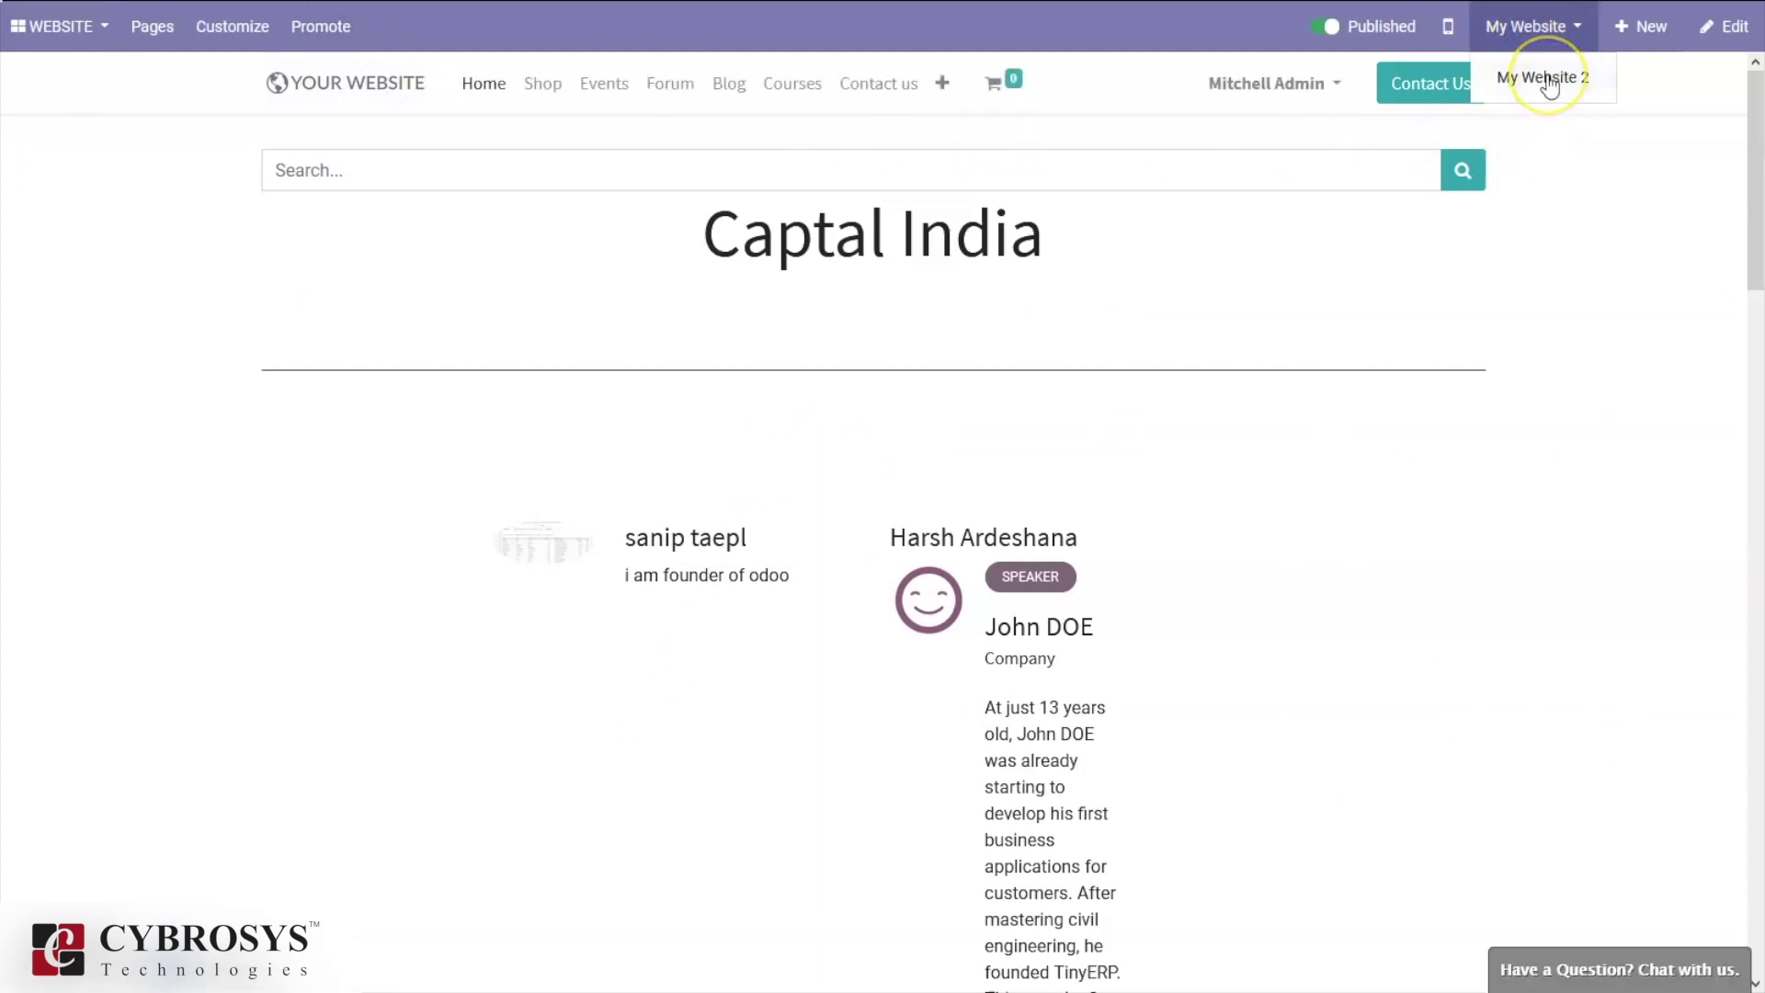
{"action": "left_click", "coordinate": [1551, 81]}
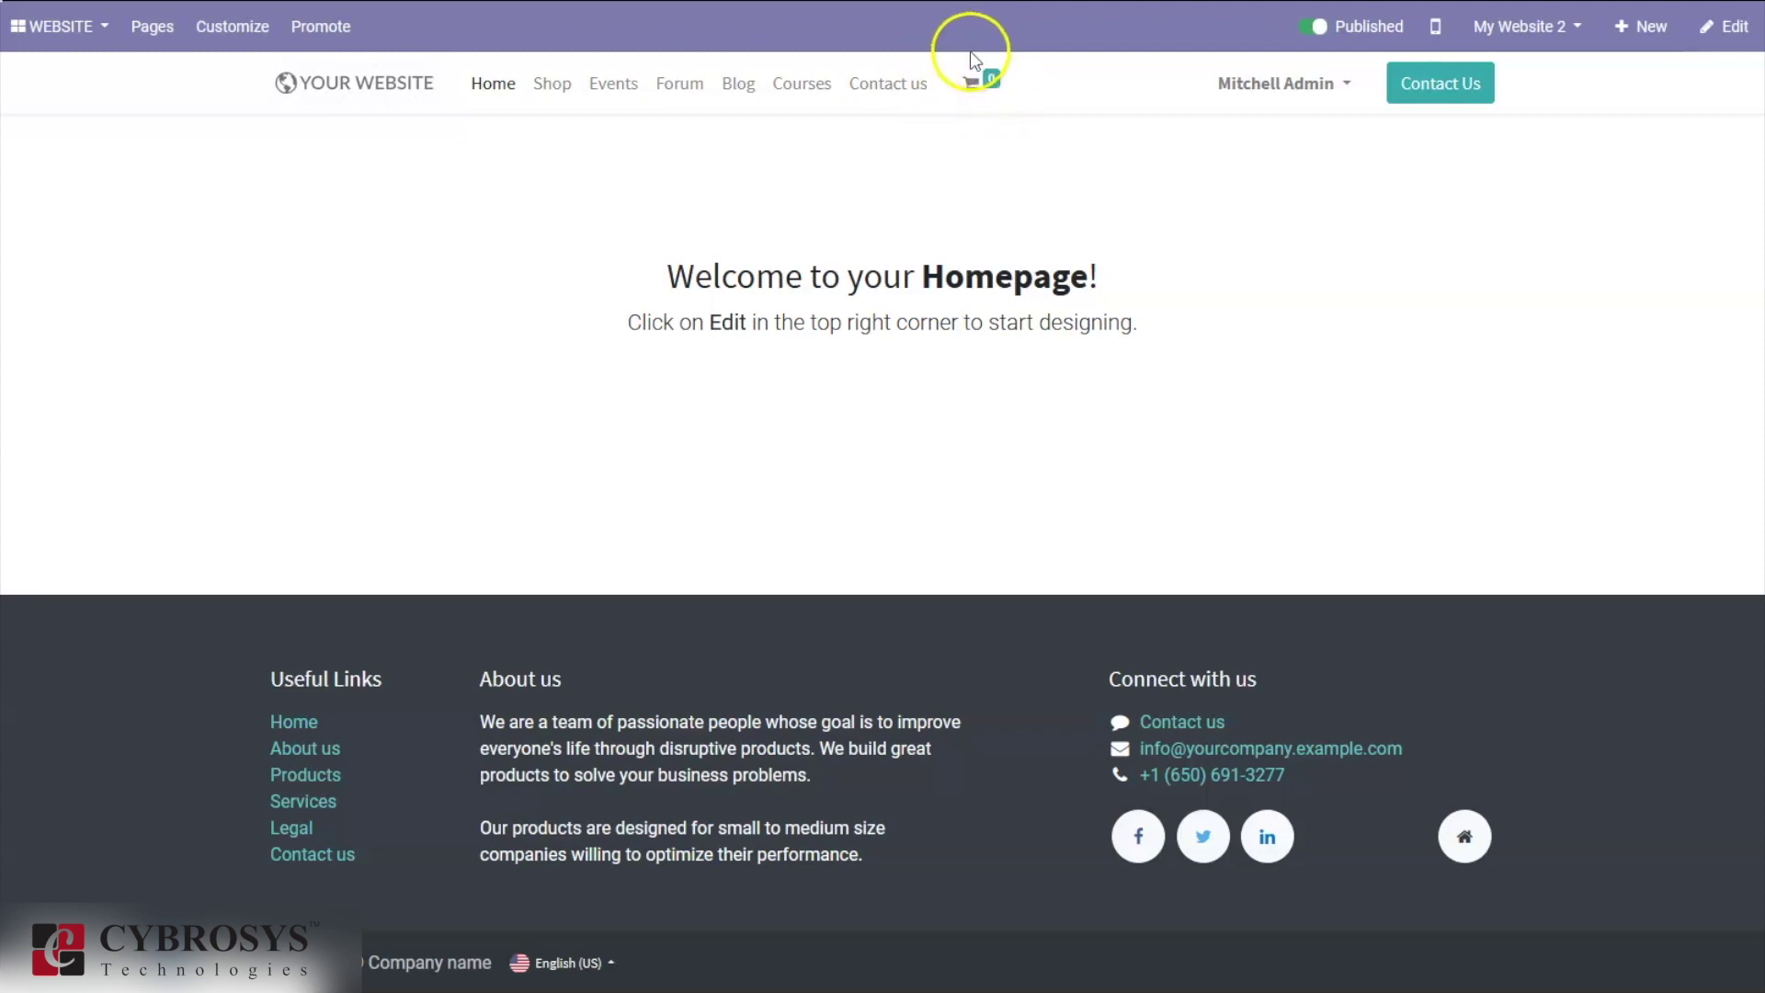
{"action": "mouse_move", "coordinate": [976, 88]}
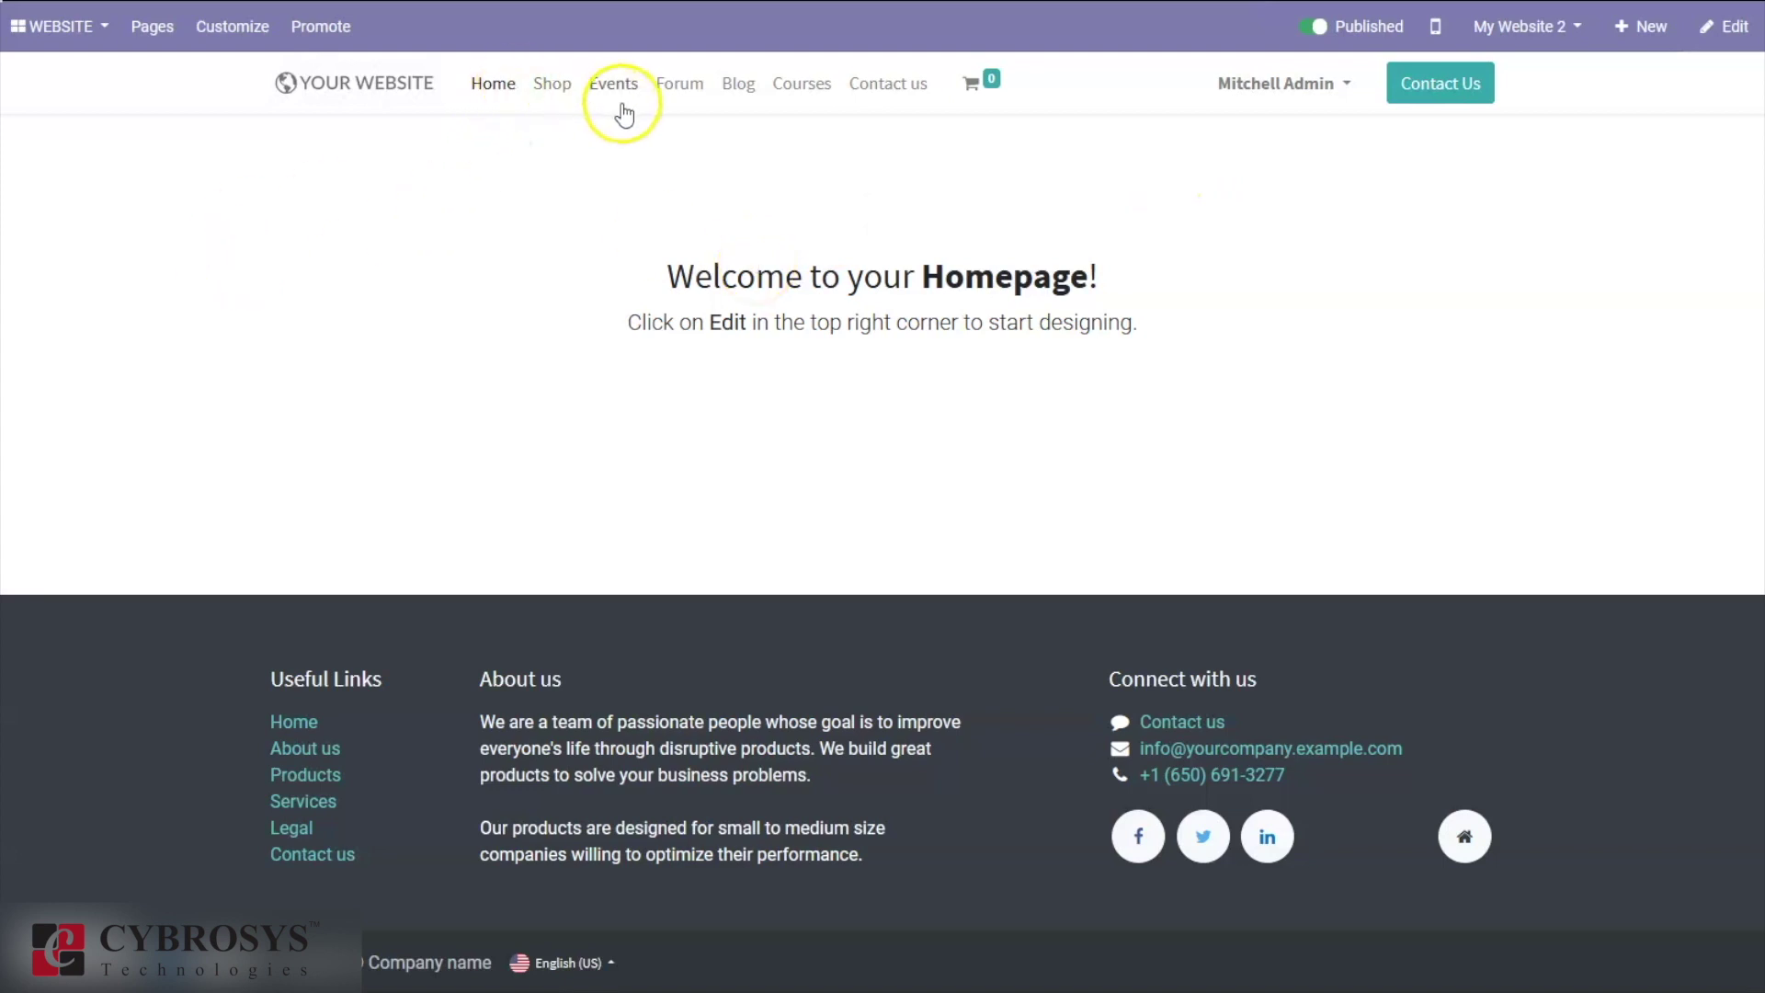
Create a new page titled 'My Special Events' with Add to menu kept on
{"action": "left_click", "coordinate": [1650, 37]}
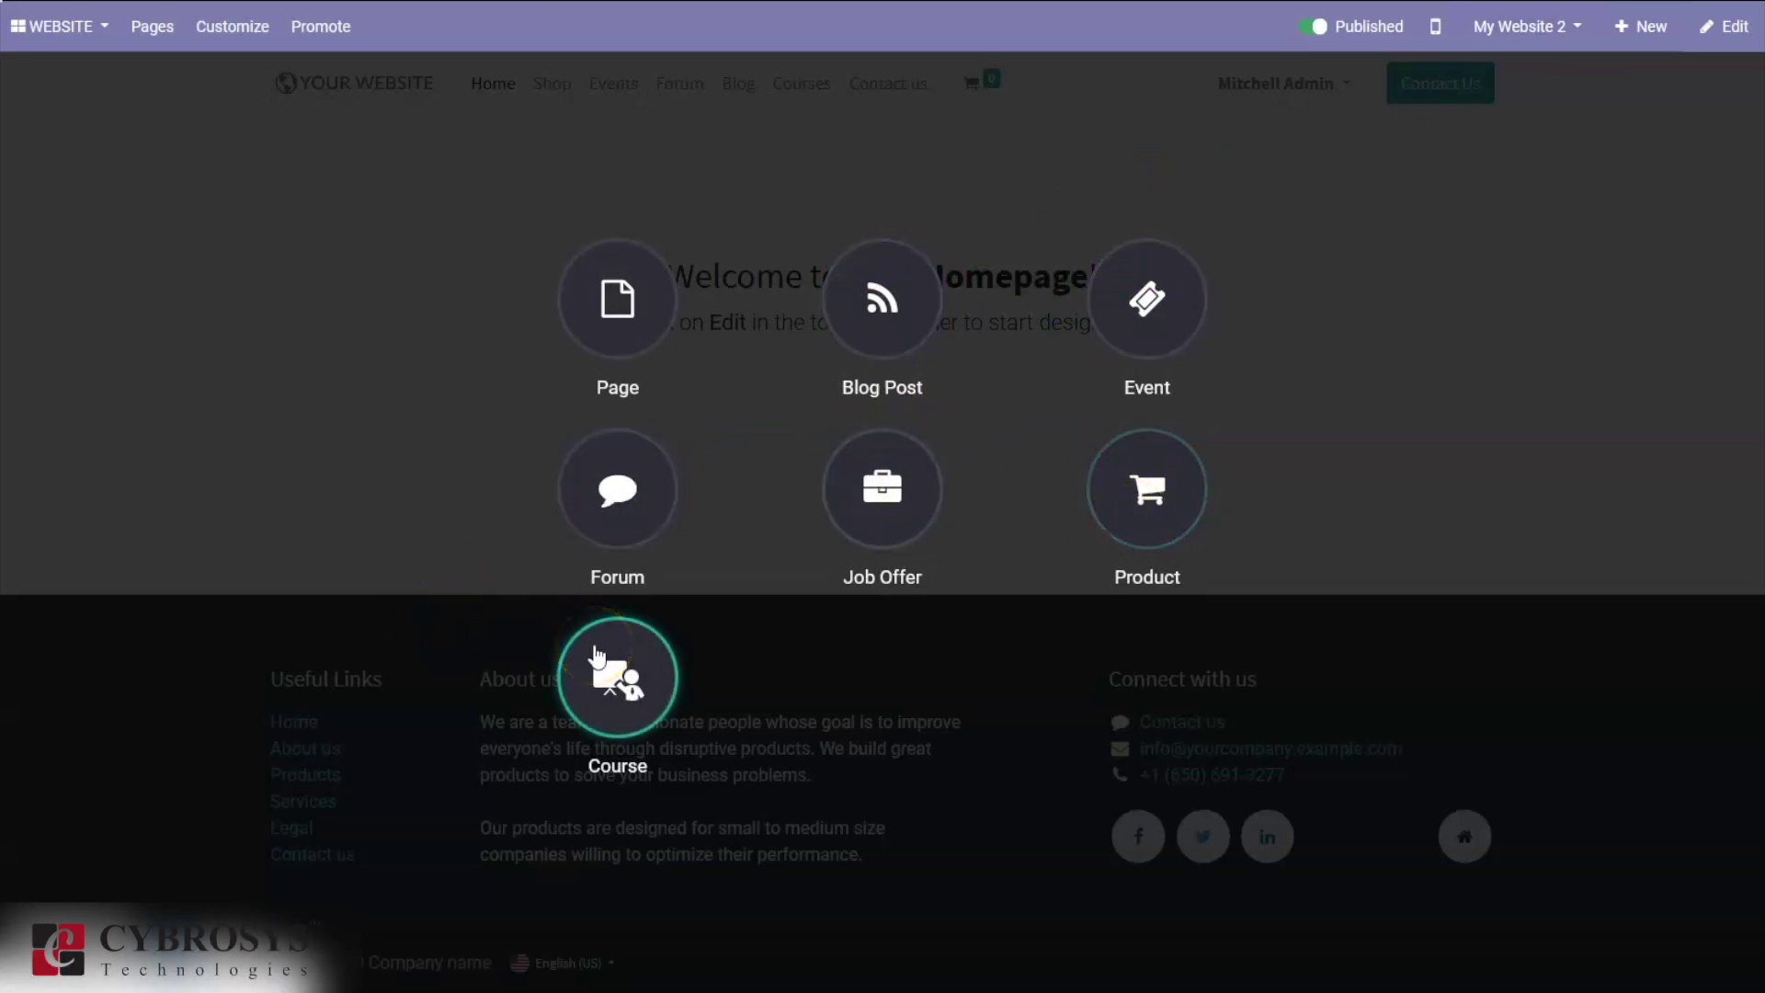
{"action": "left_click", "coordinate": [641, 329]}
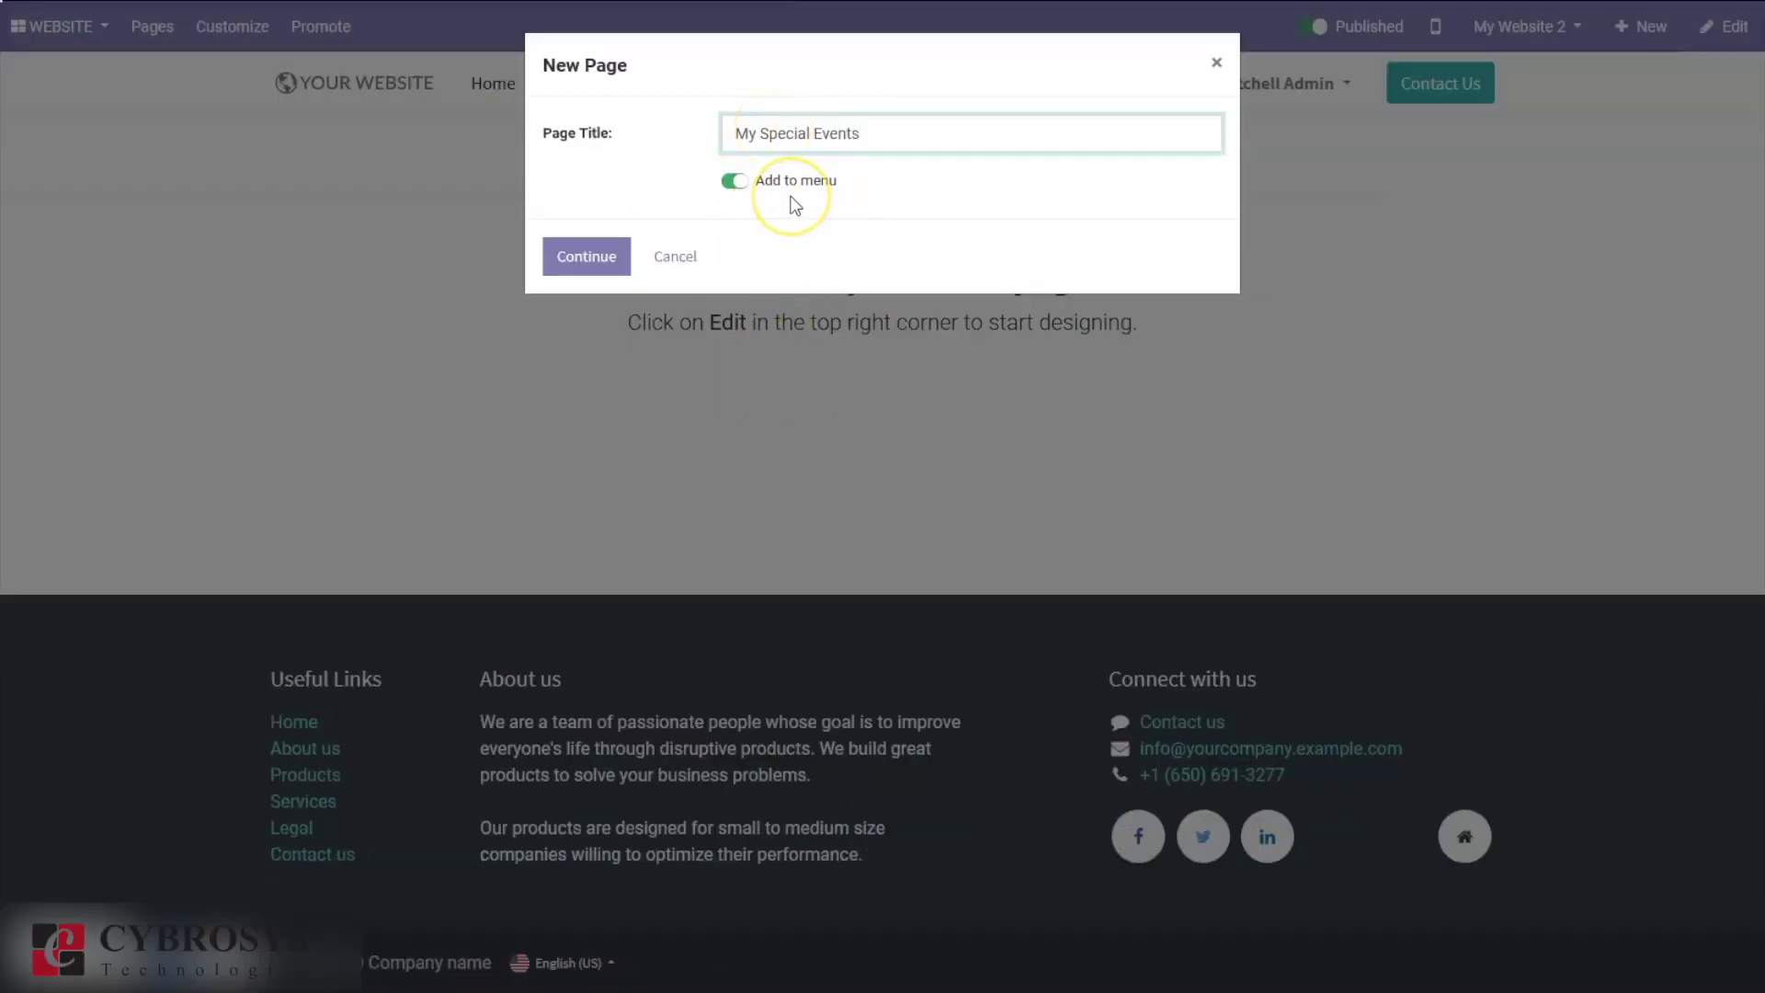
{"action": "left_click", "coordinate": [761, 204]}
{"action": "left_click", "coordinate": [599, 265]}
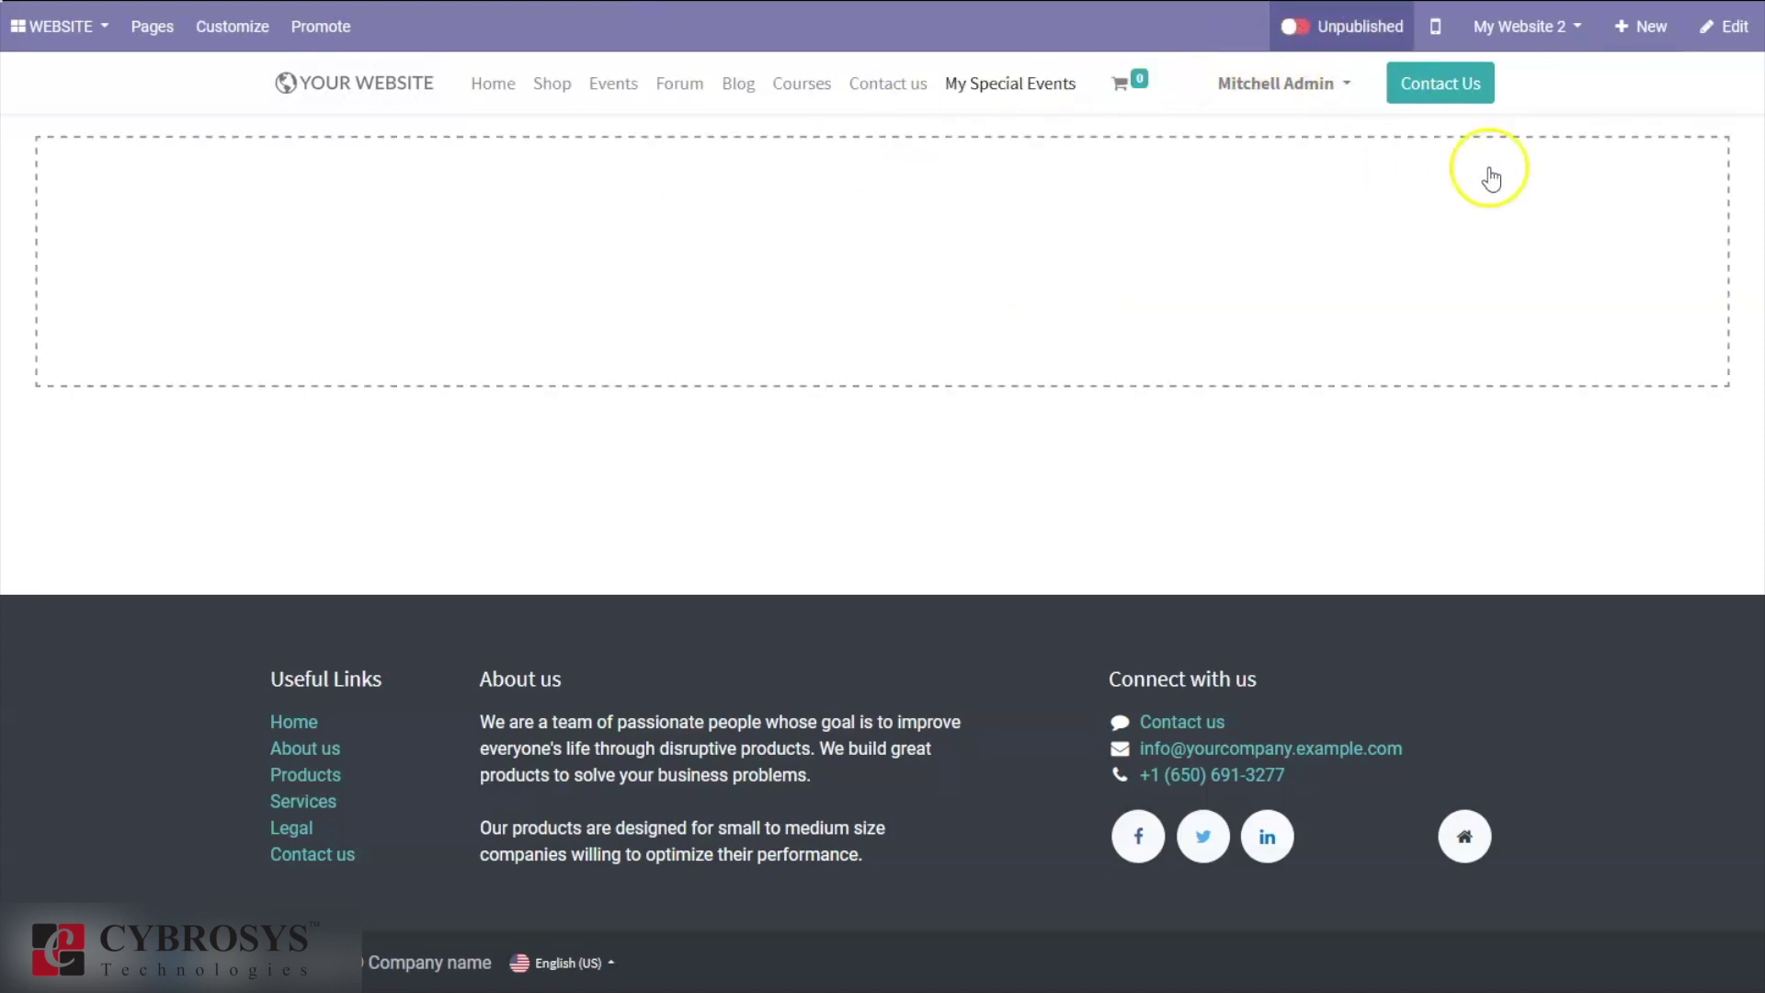
In edit mode, drop a Picture block with headline, text and image onto the empty page
{"action": "left_click", "coordinate": [1732, 28]}
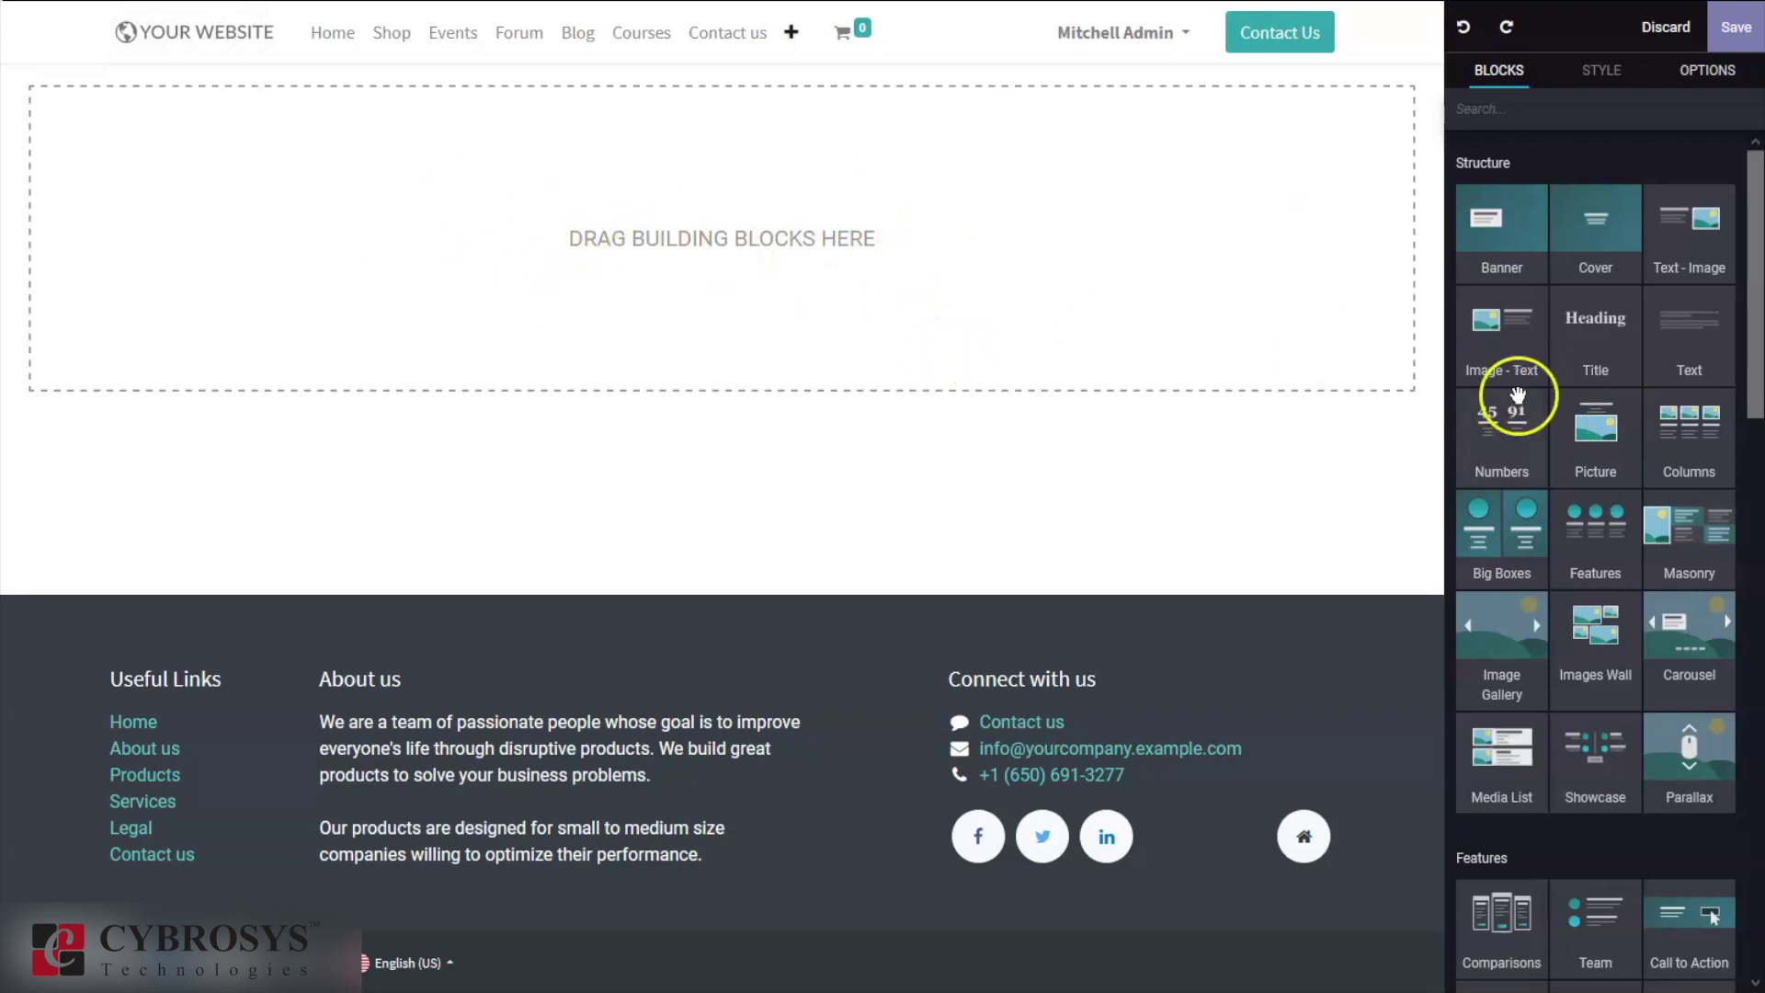
{"action": "left_click_drag", "start_coordinate": [1596, 439], "coordinate": [1130, 312]}
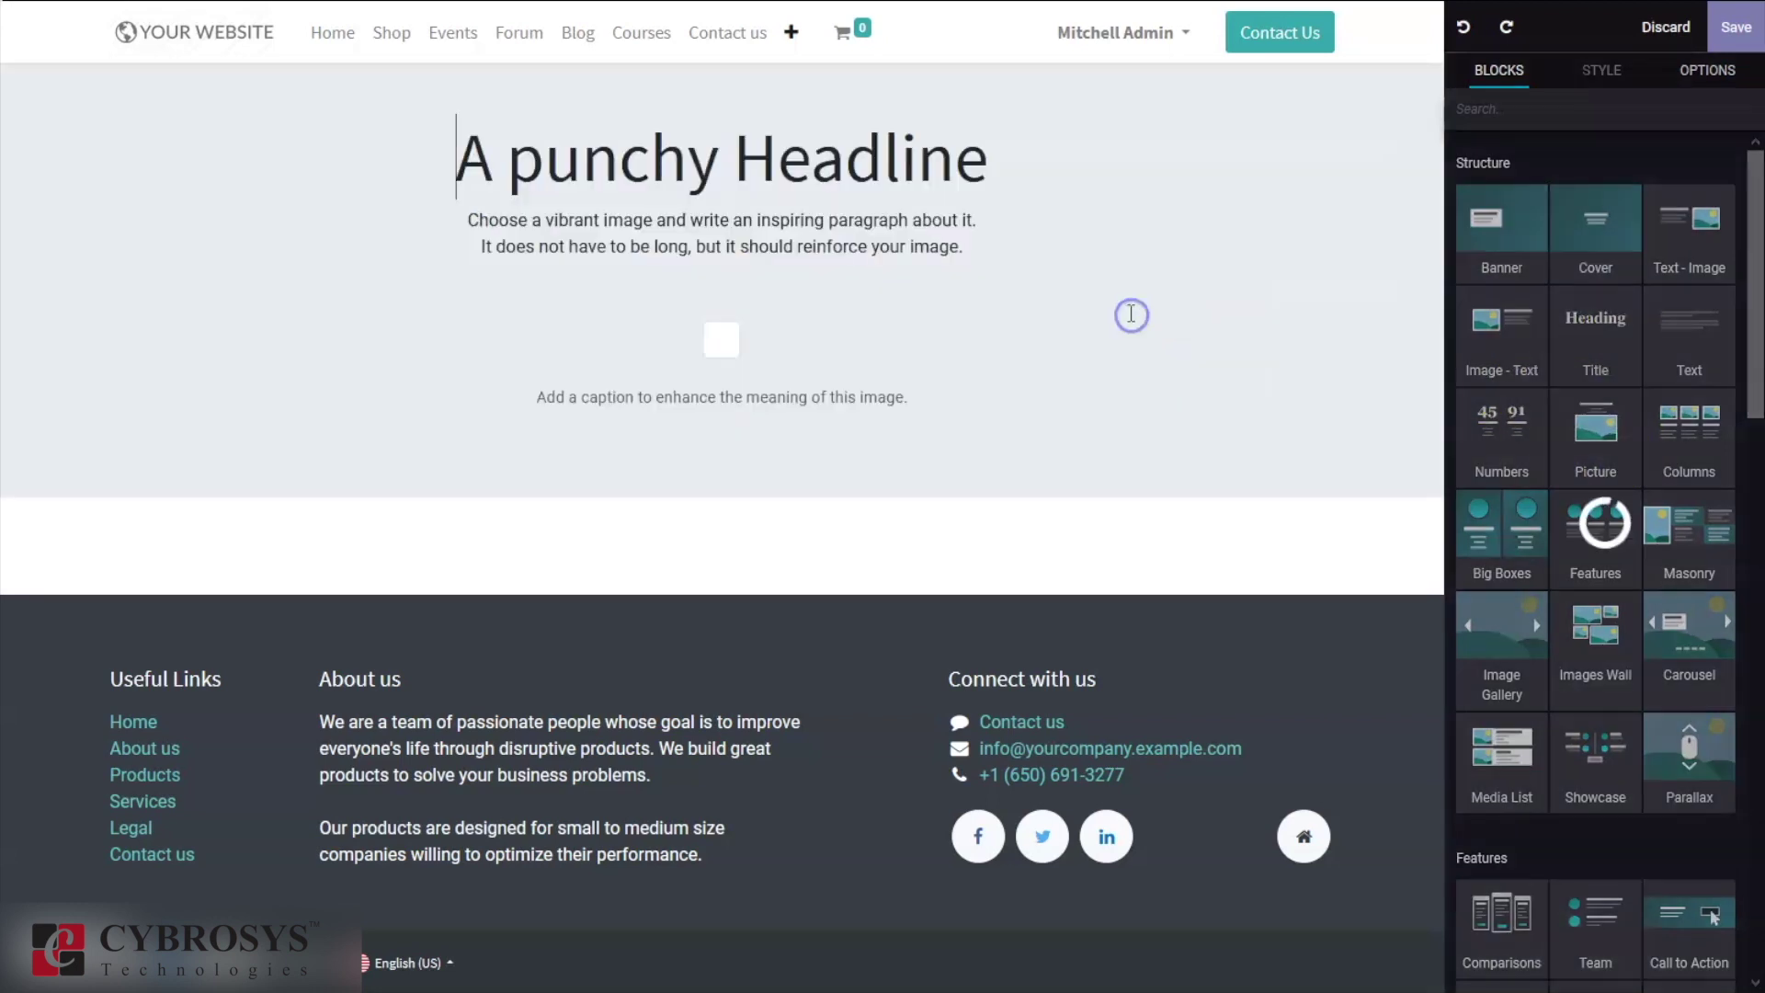
{"action": "left_click_drag", "start_coordinate": [1756, 266], "coordinate": [1758, 285]}
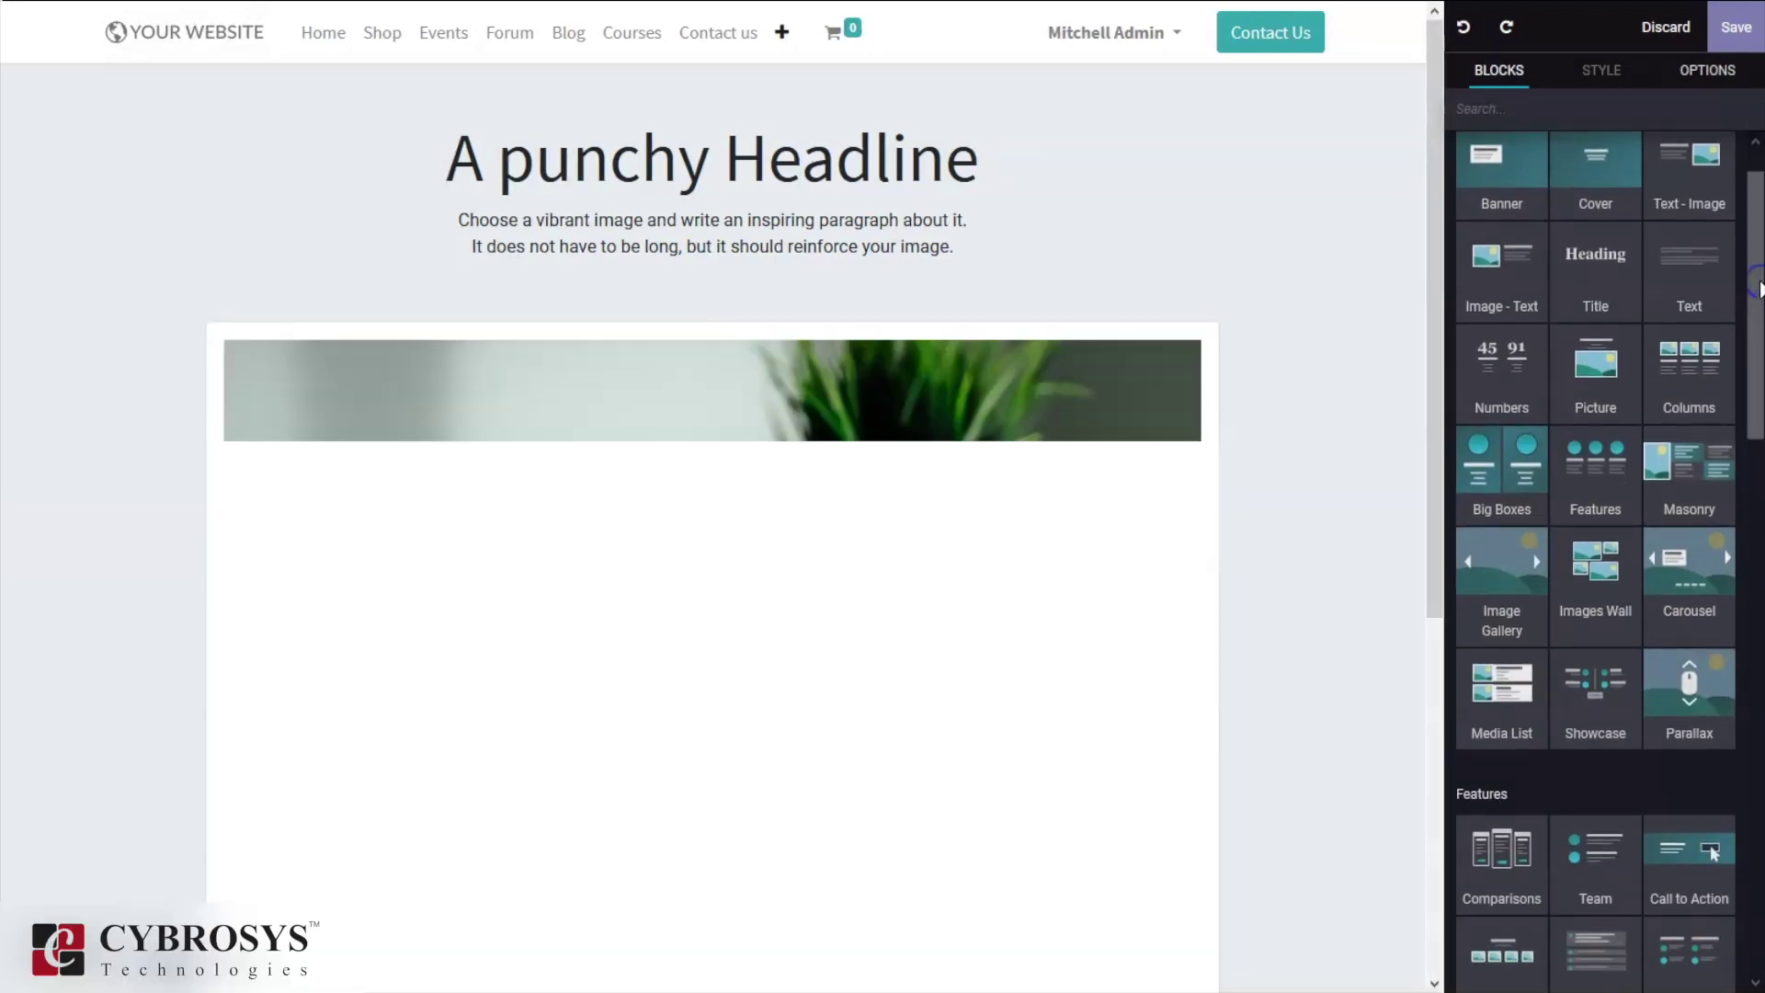
{"action": "left_click_drag", "start_coordinate": [1758, 283], "coordinate": [1758, 306]}
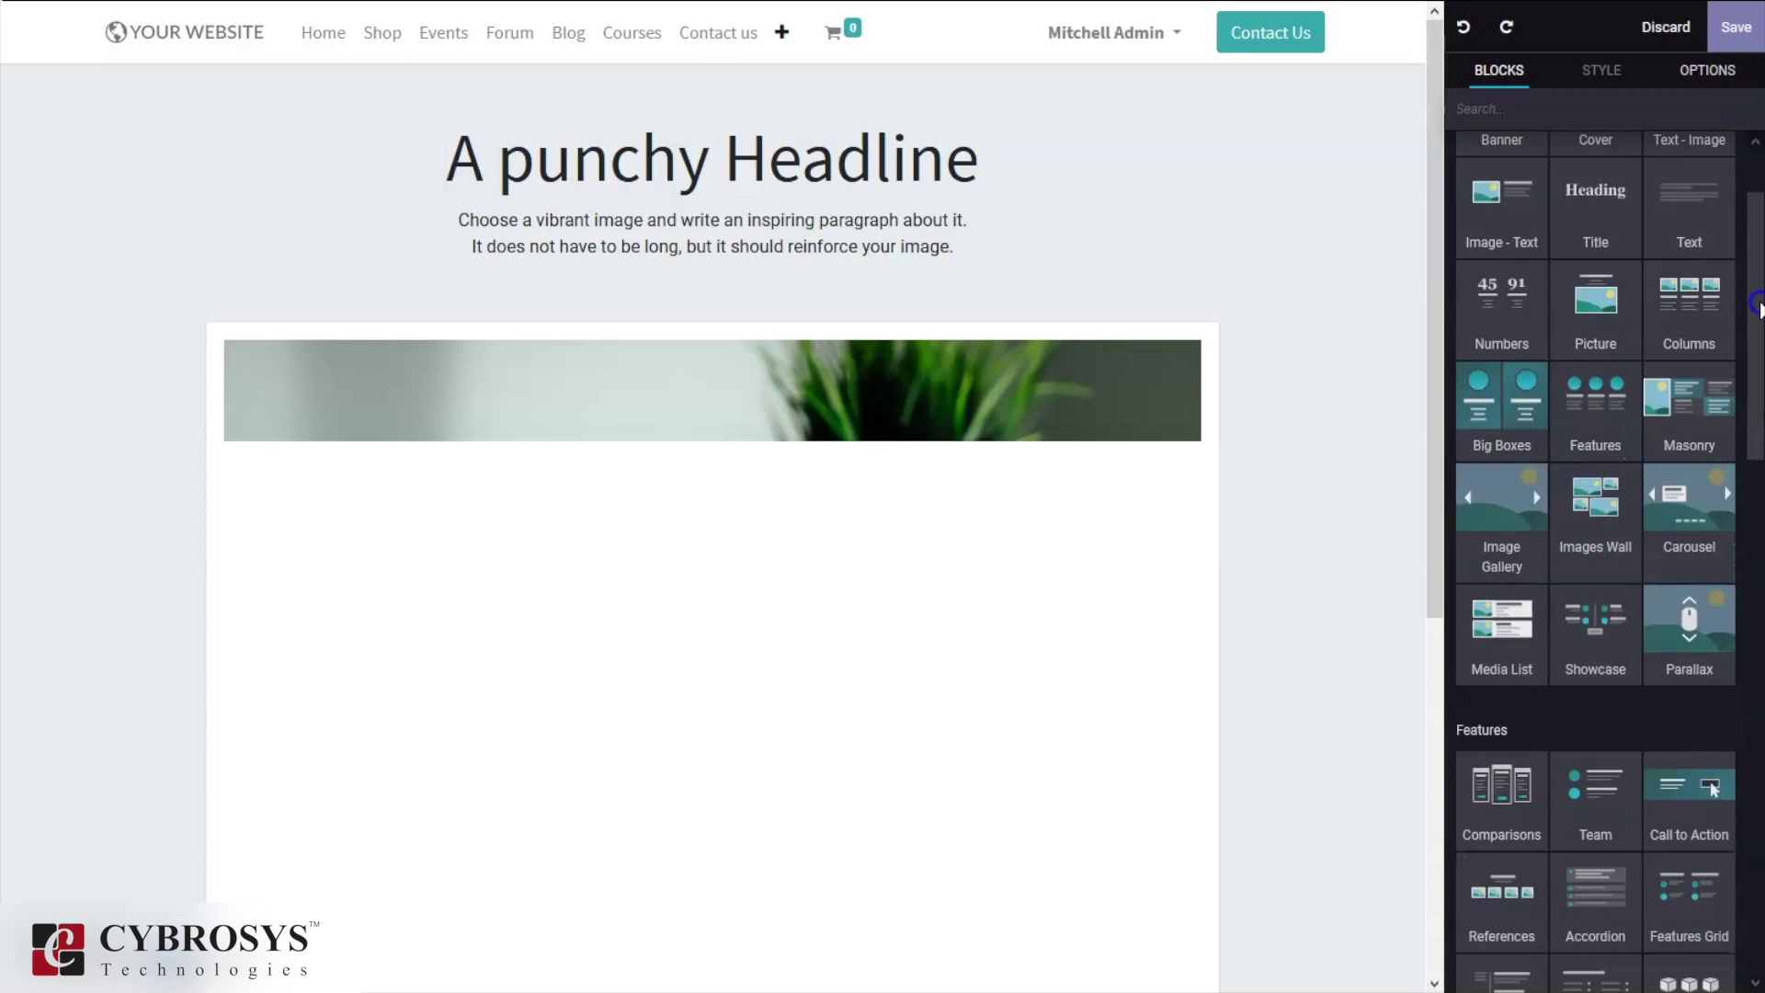
{"action": "left_click_drag", "start_coordinate": [1757, 307], "coordinate": [1758, 602]}
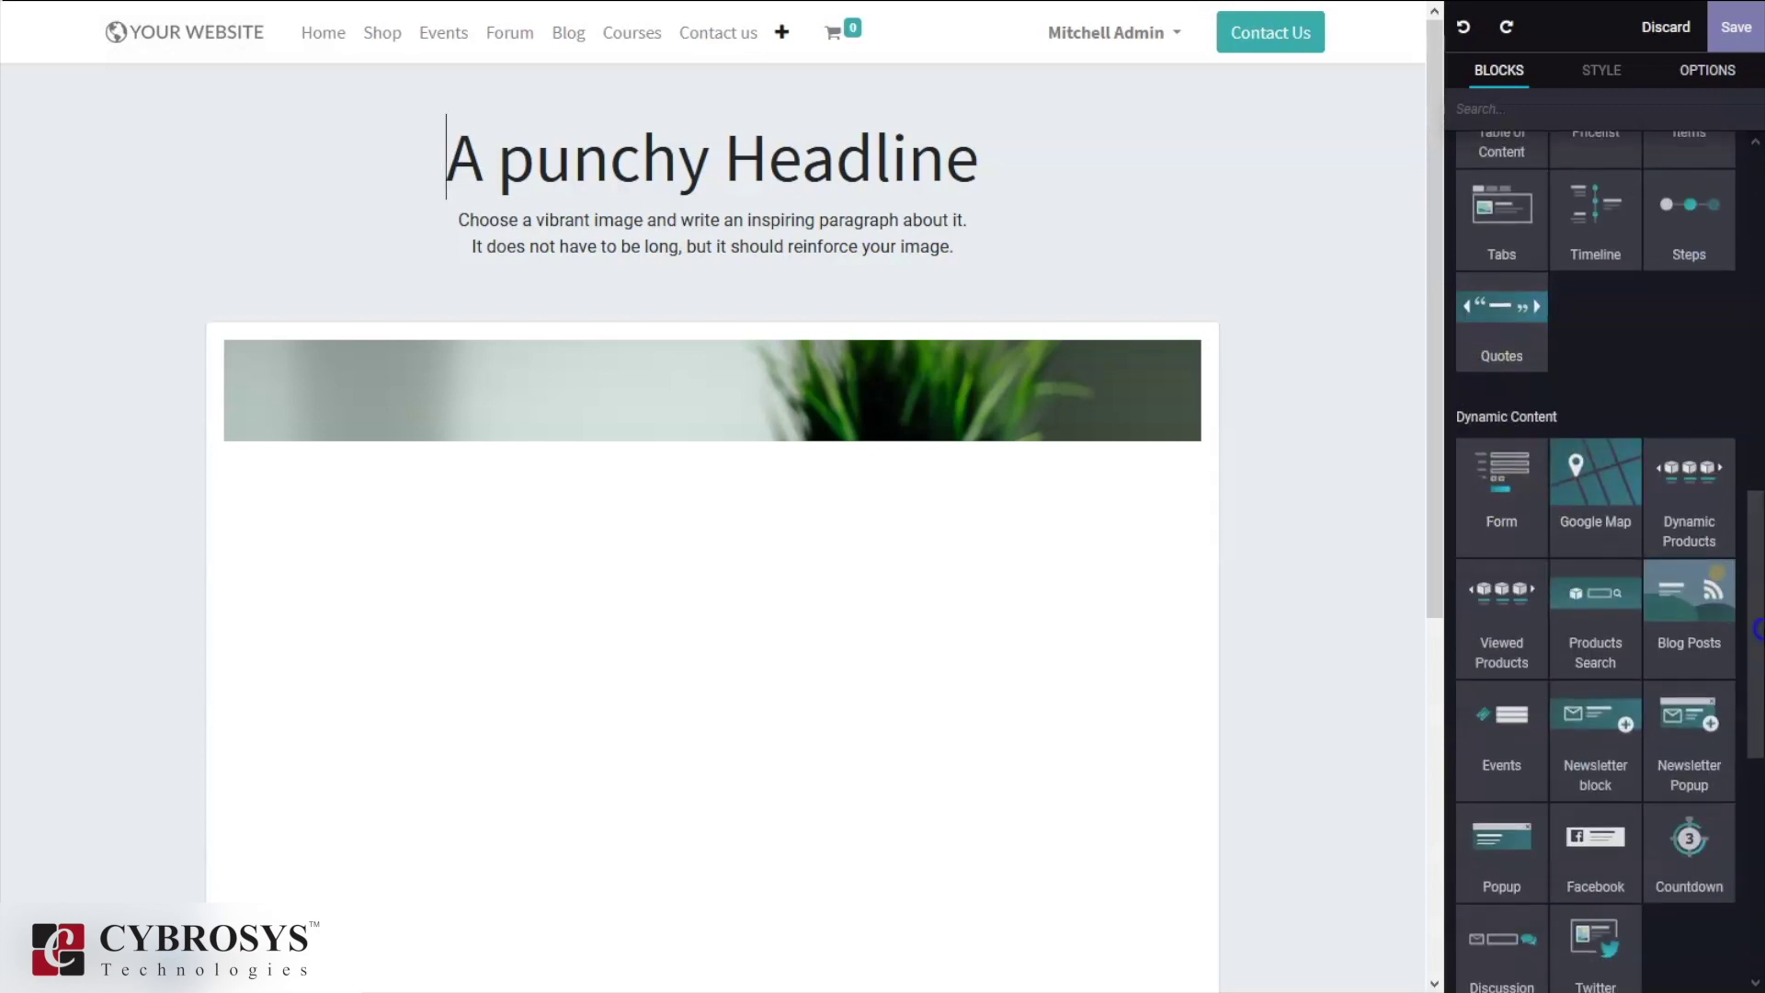
{"action": "left_click_drag", "start_coordinate": [1758, 629], "coordinate": [1758, 430]}
{"action": "left_click_drag", "start_coordinate": [1751, 360], "coordinate": [1758, 639]}
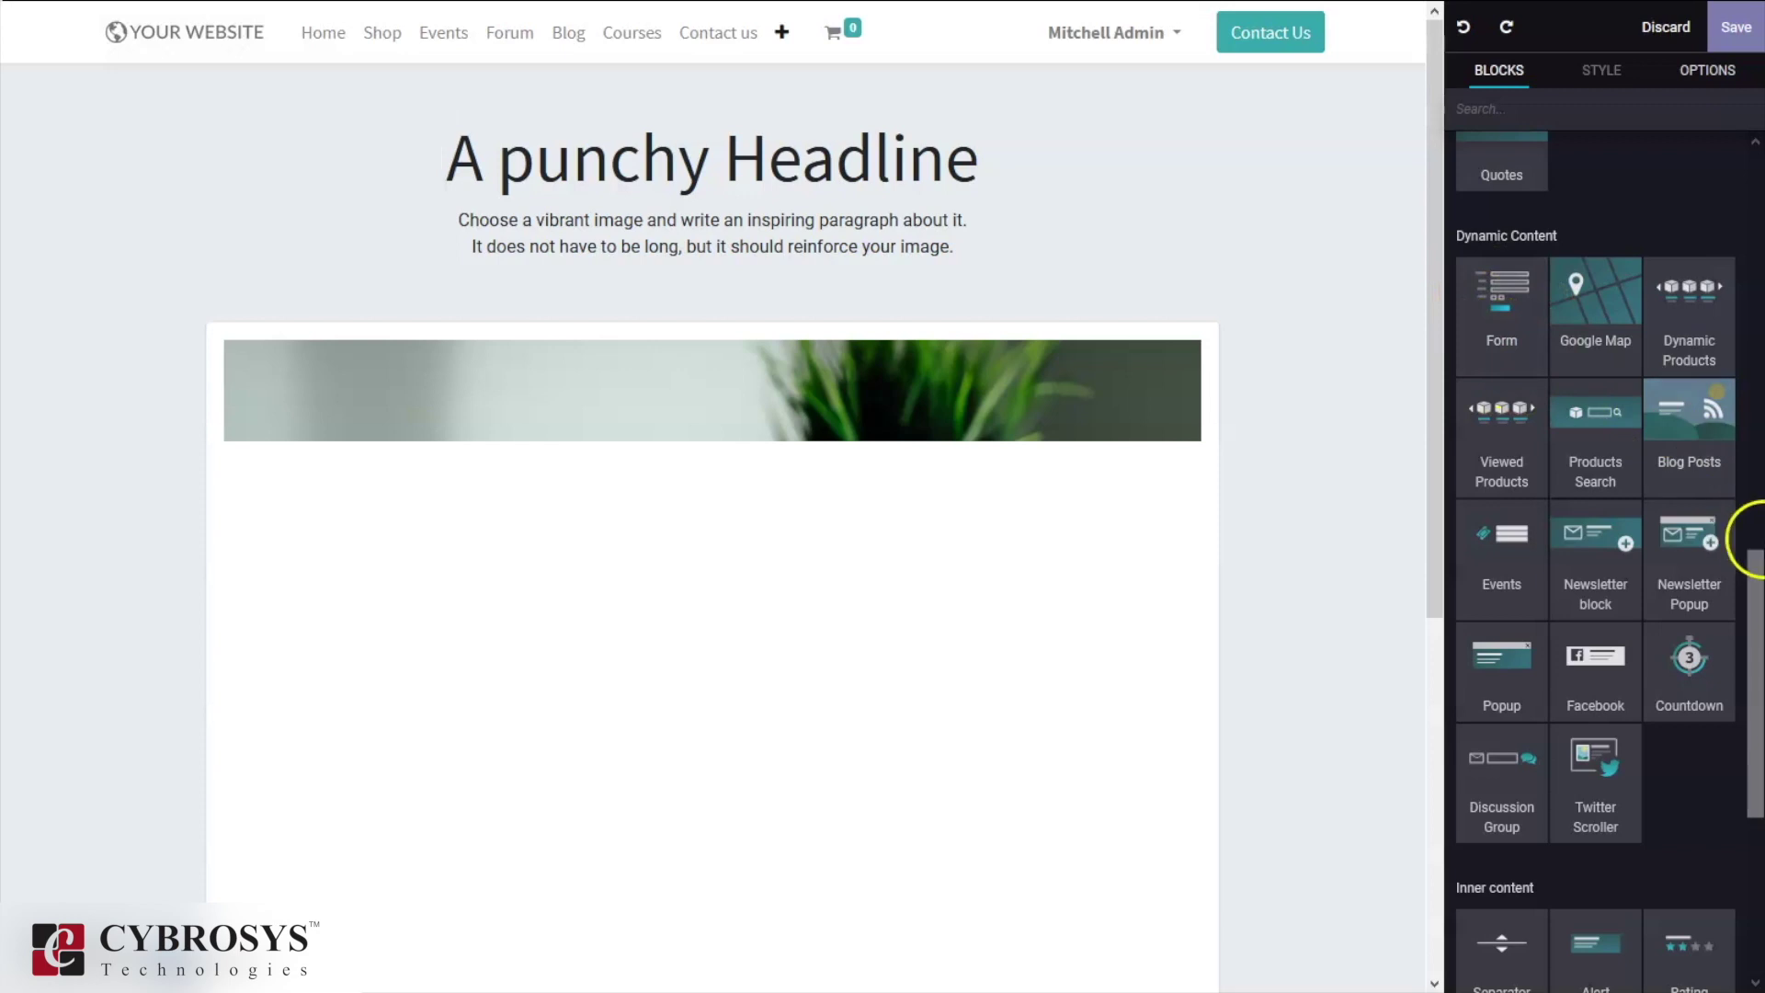
{"action": "left_click_drag", "start_coordinate": [1746, 702], "coordinate": [1749, 248]}
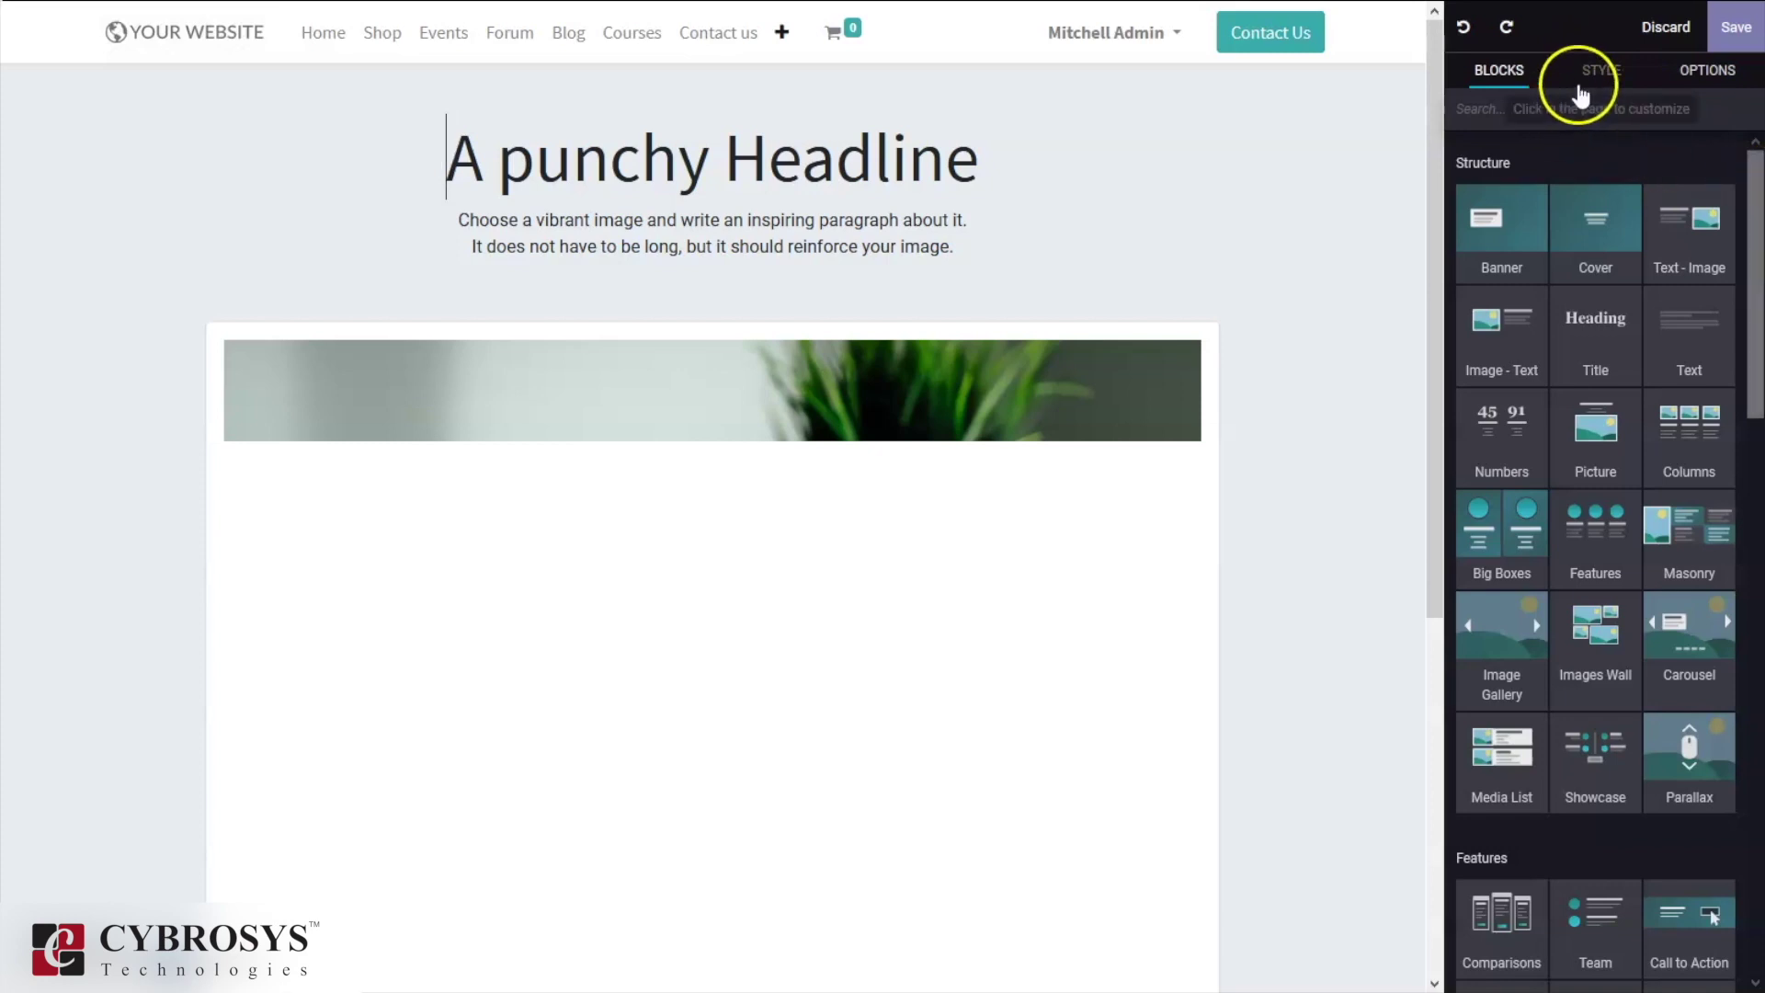
Select the paragraph and 'A punchy Headline' heading and review the Style and Options settings
{"action": "triple_click", "coordinate": [859, 211]}
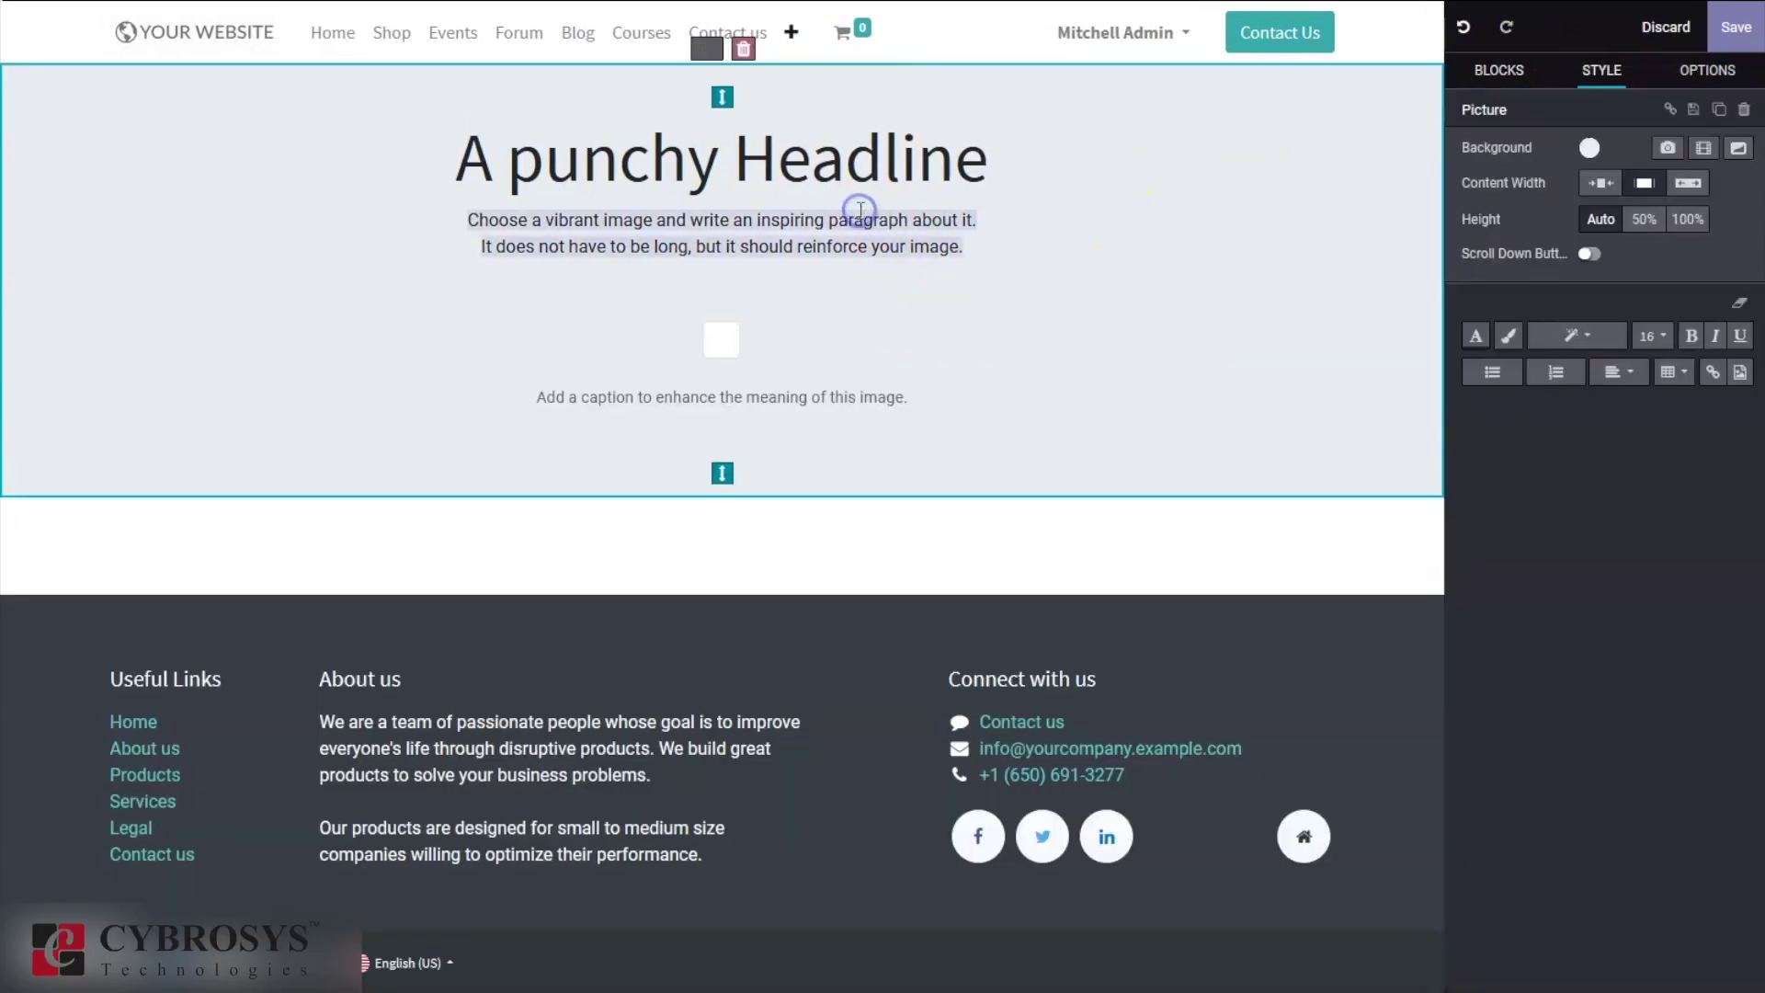
{"action": "left_click", "coordinate": [1600, 74]}
{"action": "triple_click", "coordinate": [672, 179]}
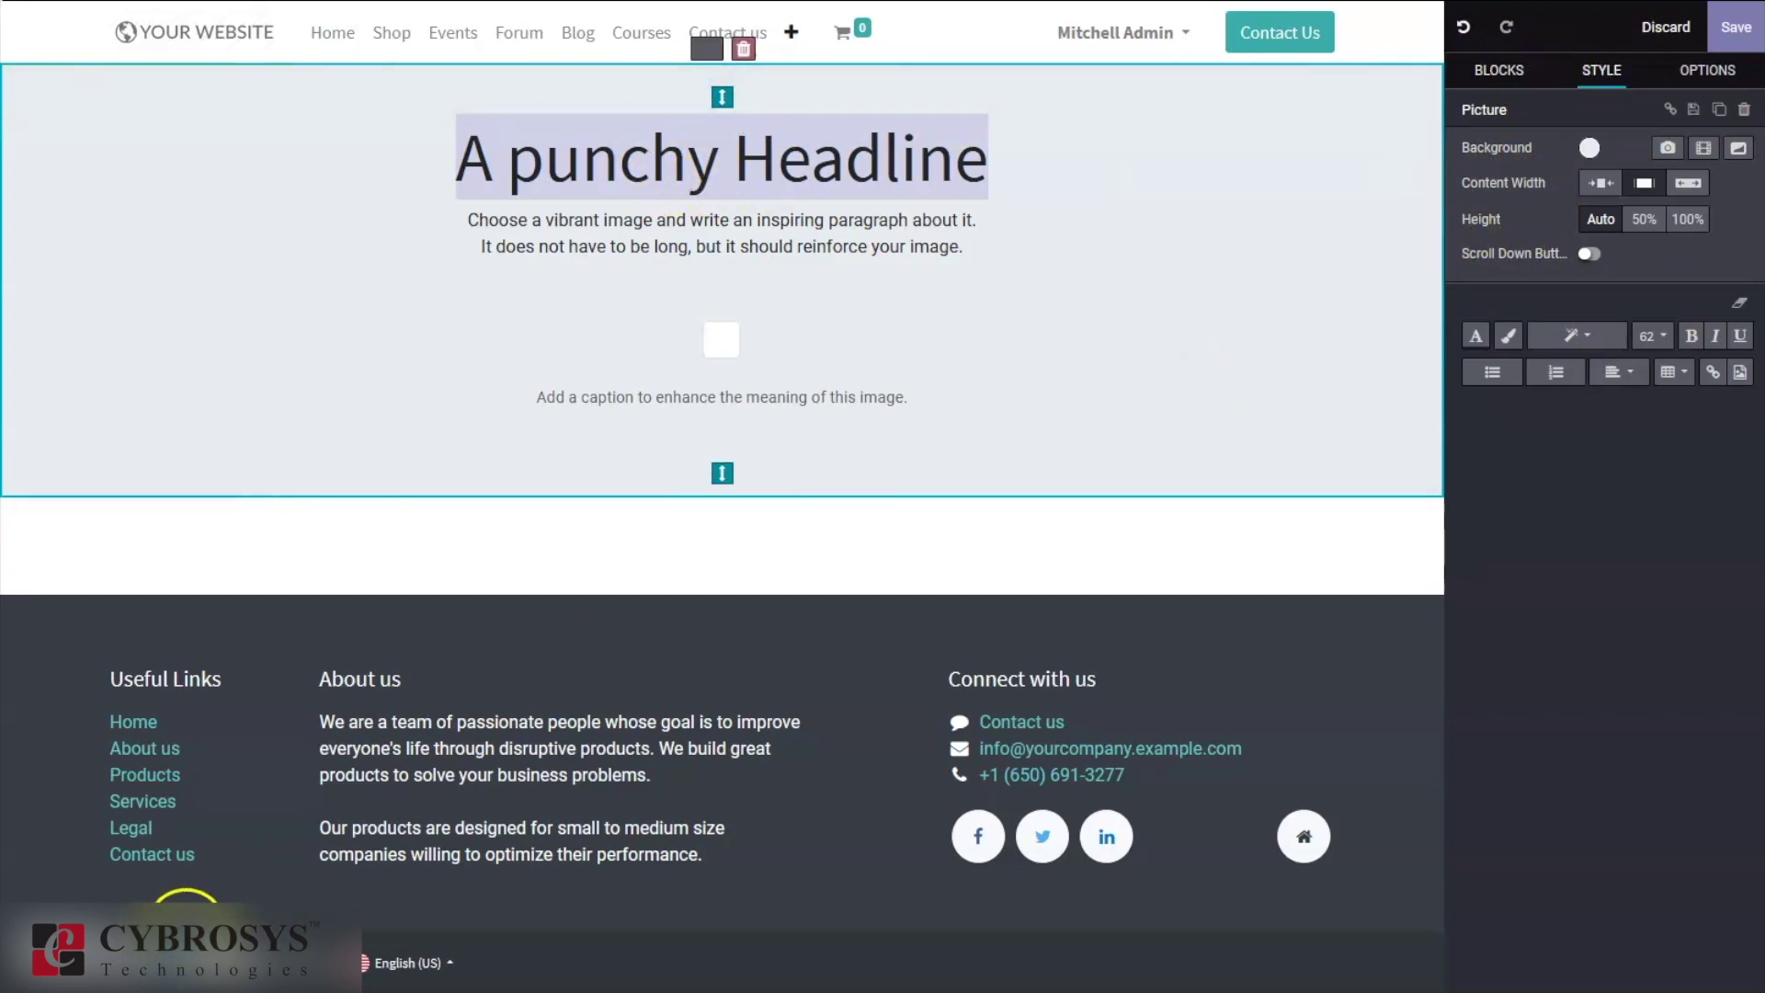
{"action": "left_click", "coordinate": [1695, 77]}
{"action": "left_click", "coordinate": [1694, 77]}
{"action": "left_click", "coordinate": [1639, 352]}
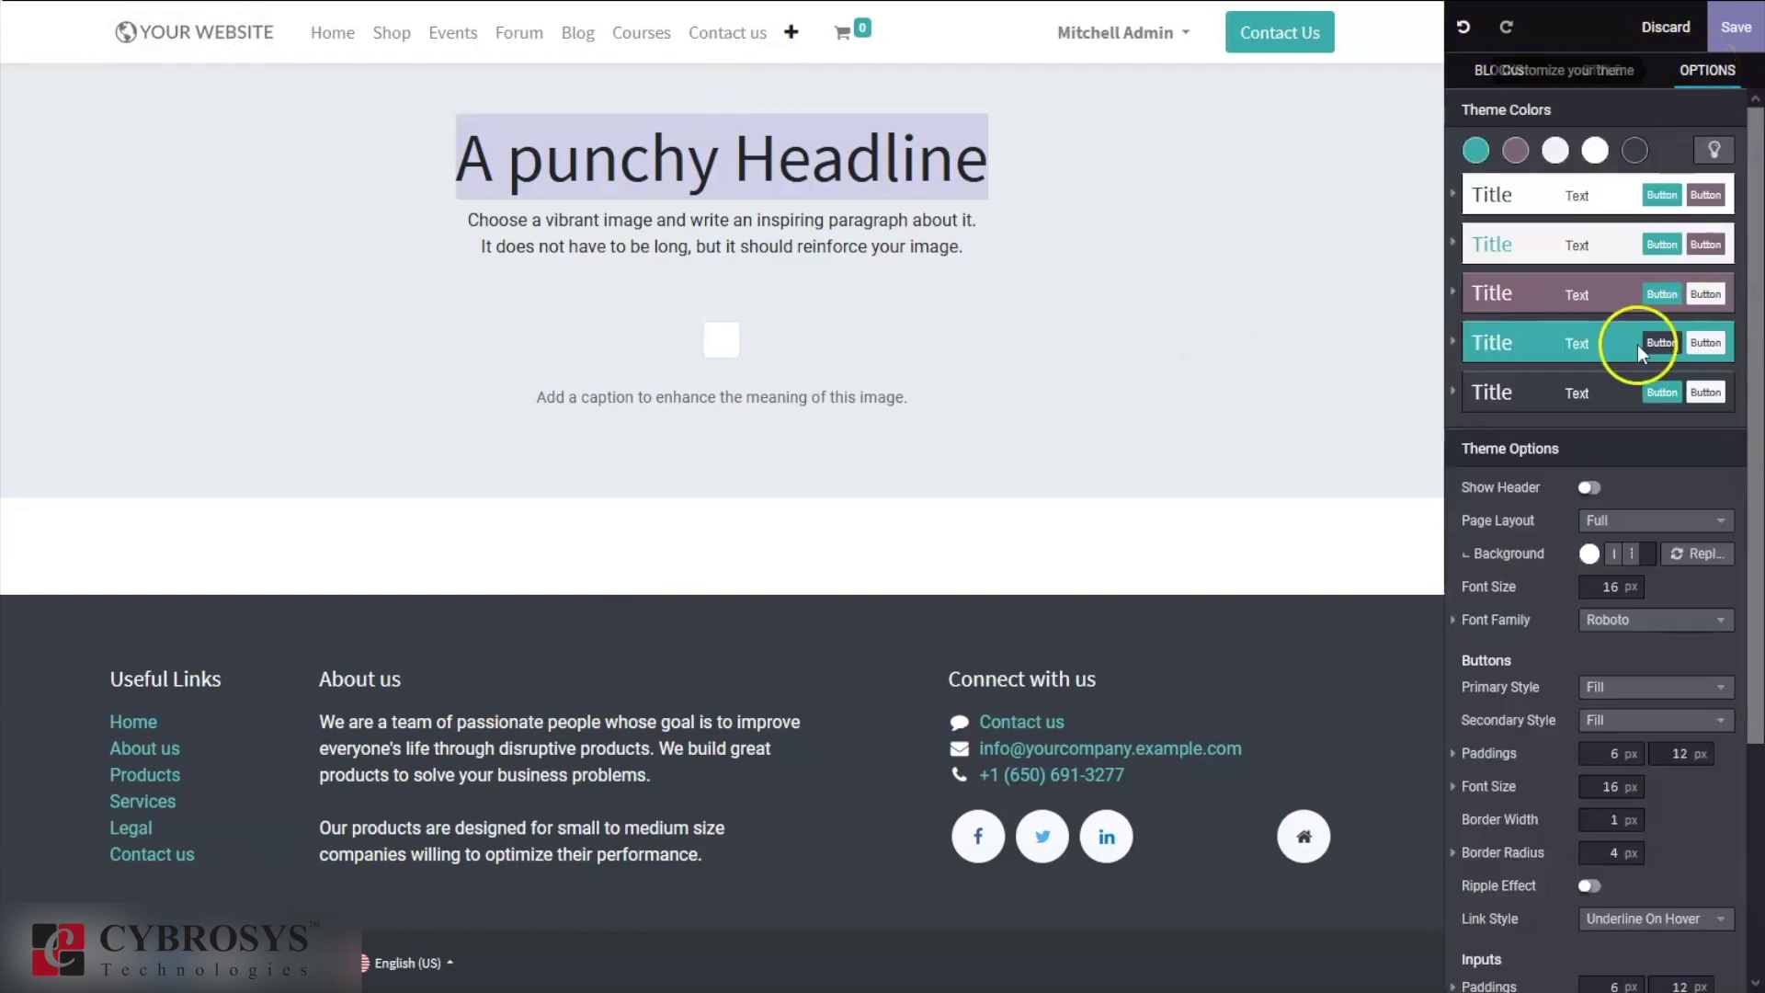
{"action": "left_click_drag", "start_coordinate": [1754, 236], "coordinate": [1756, 128]}
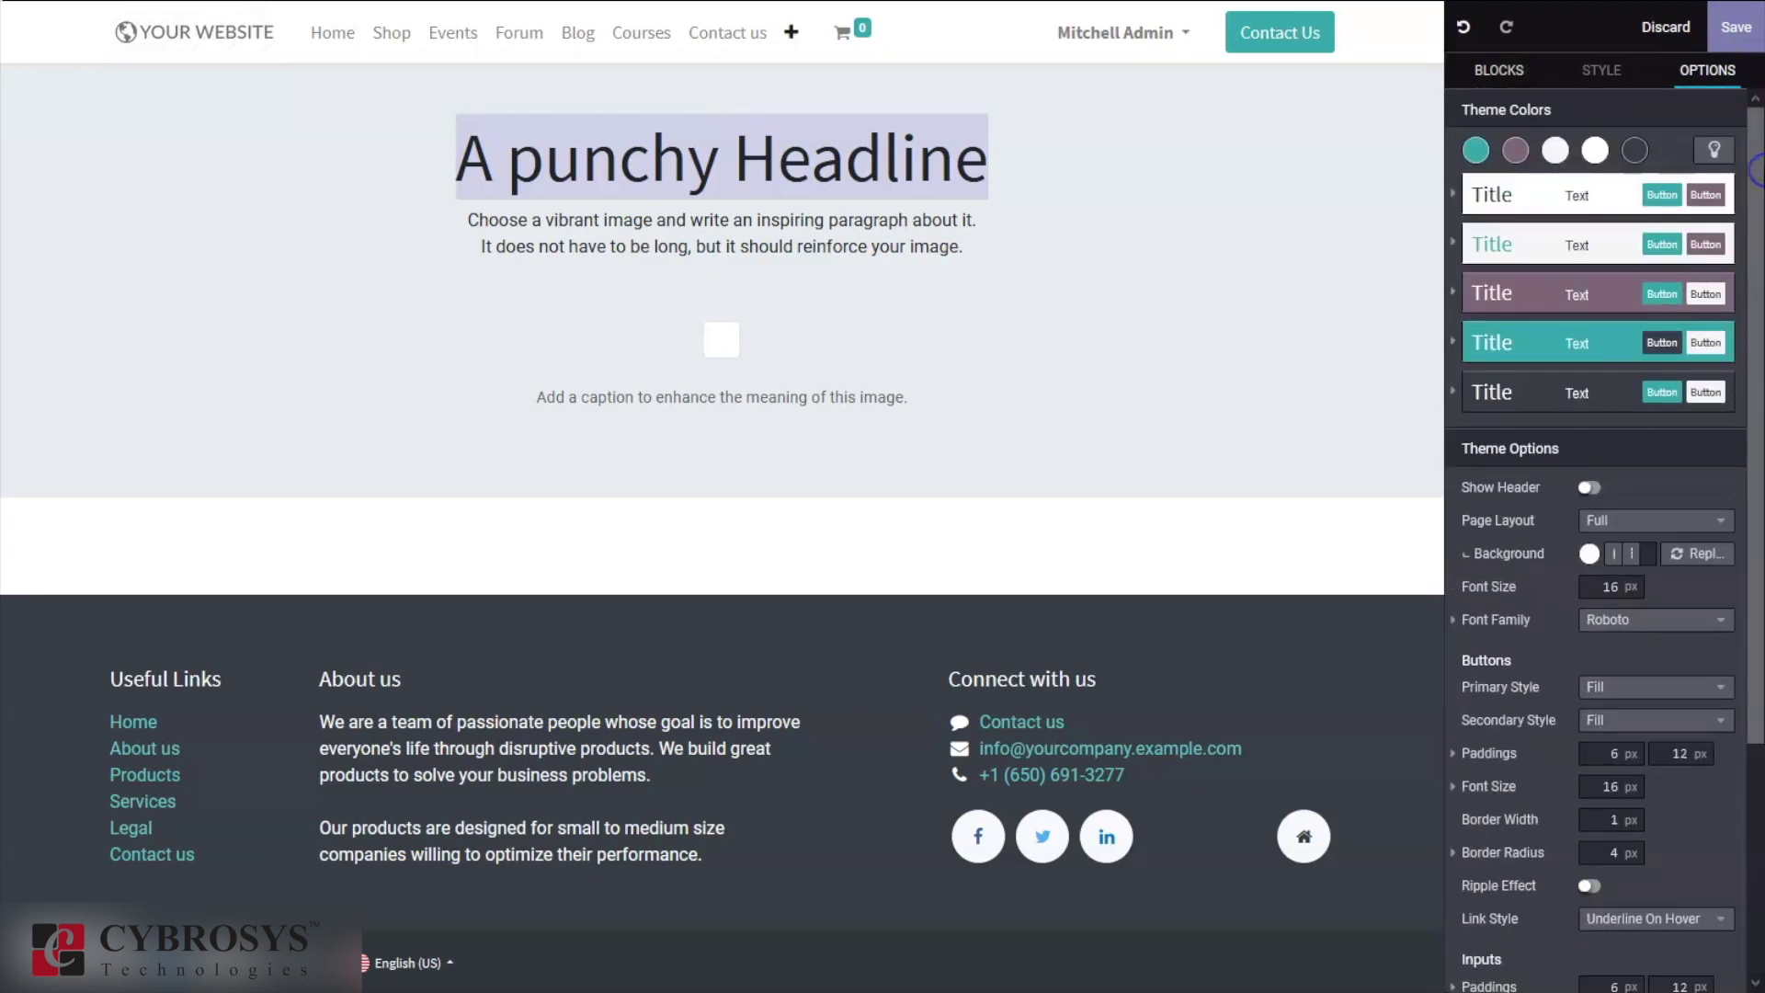
Save the My Special Events page
{"action": "left_click", "coordinate": [1724, 34]}
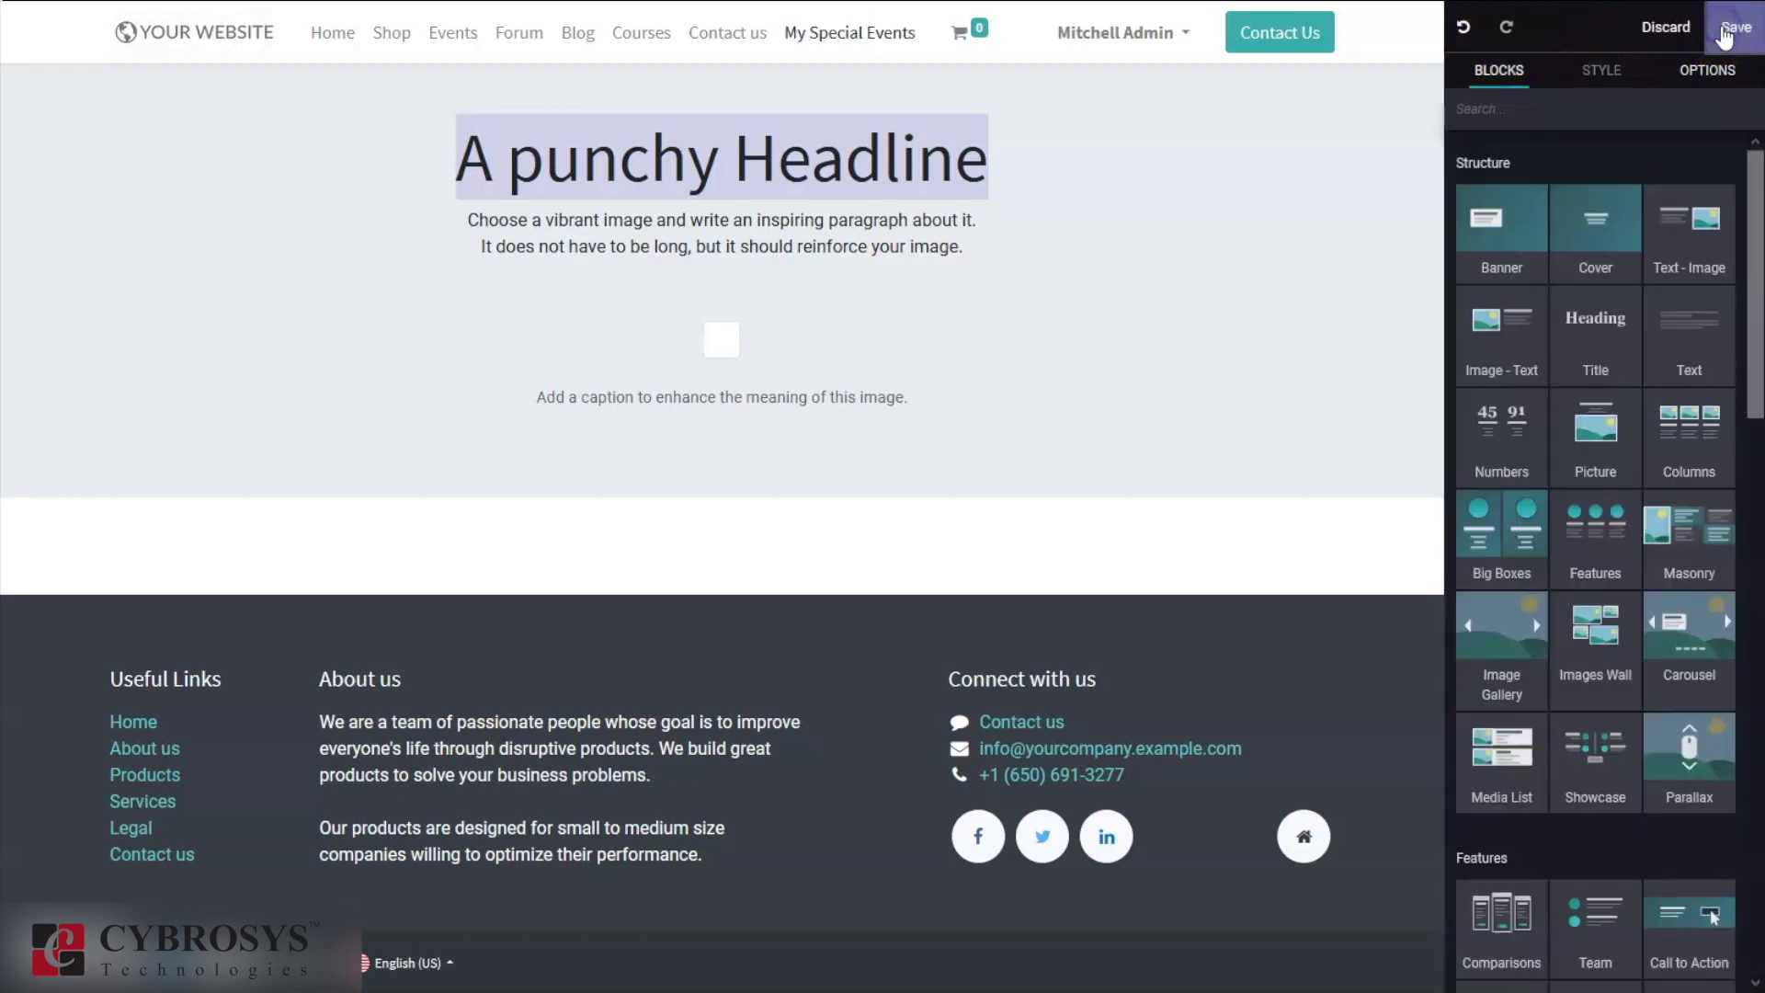
{"action": "left_click", "coordinate": [1735, 25]}
{"action": "left_click", "coordinate": [1720, 36]}
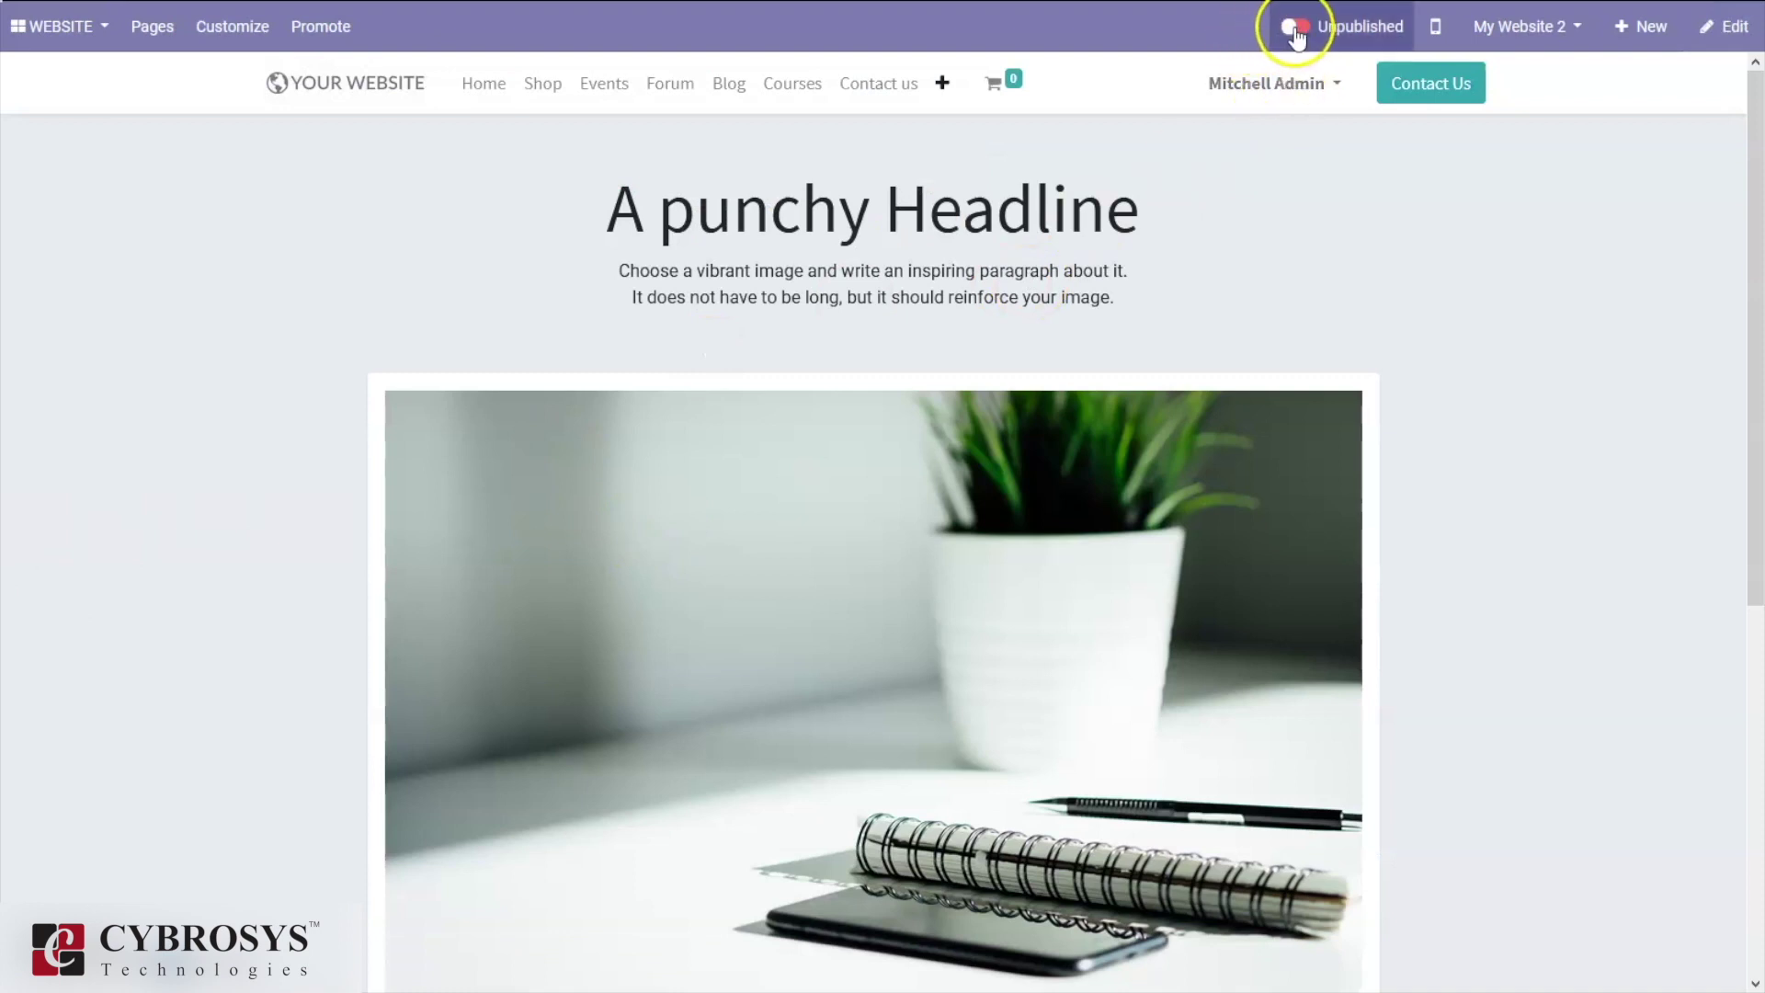
Publish My Special Events and dismiss the notification, leaving the + New menu unused
{"action": "left_click", "coordinate": [1298, 30]}
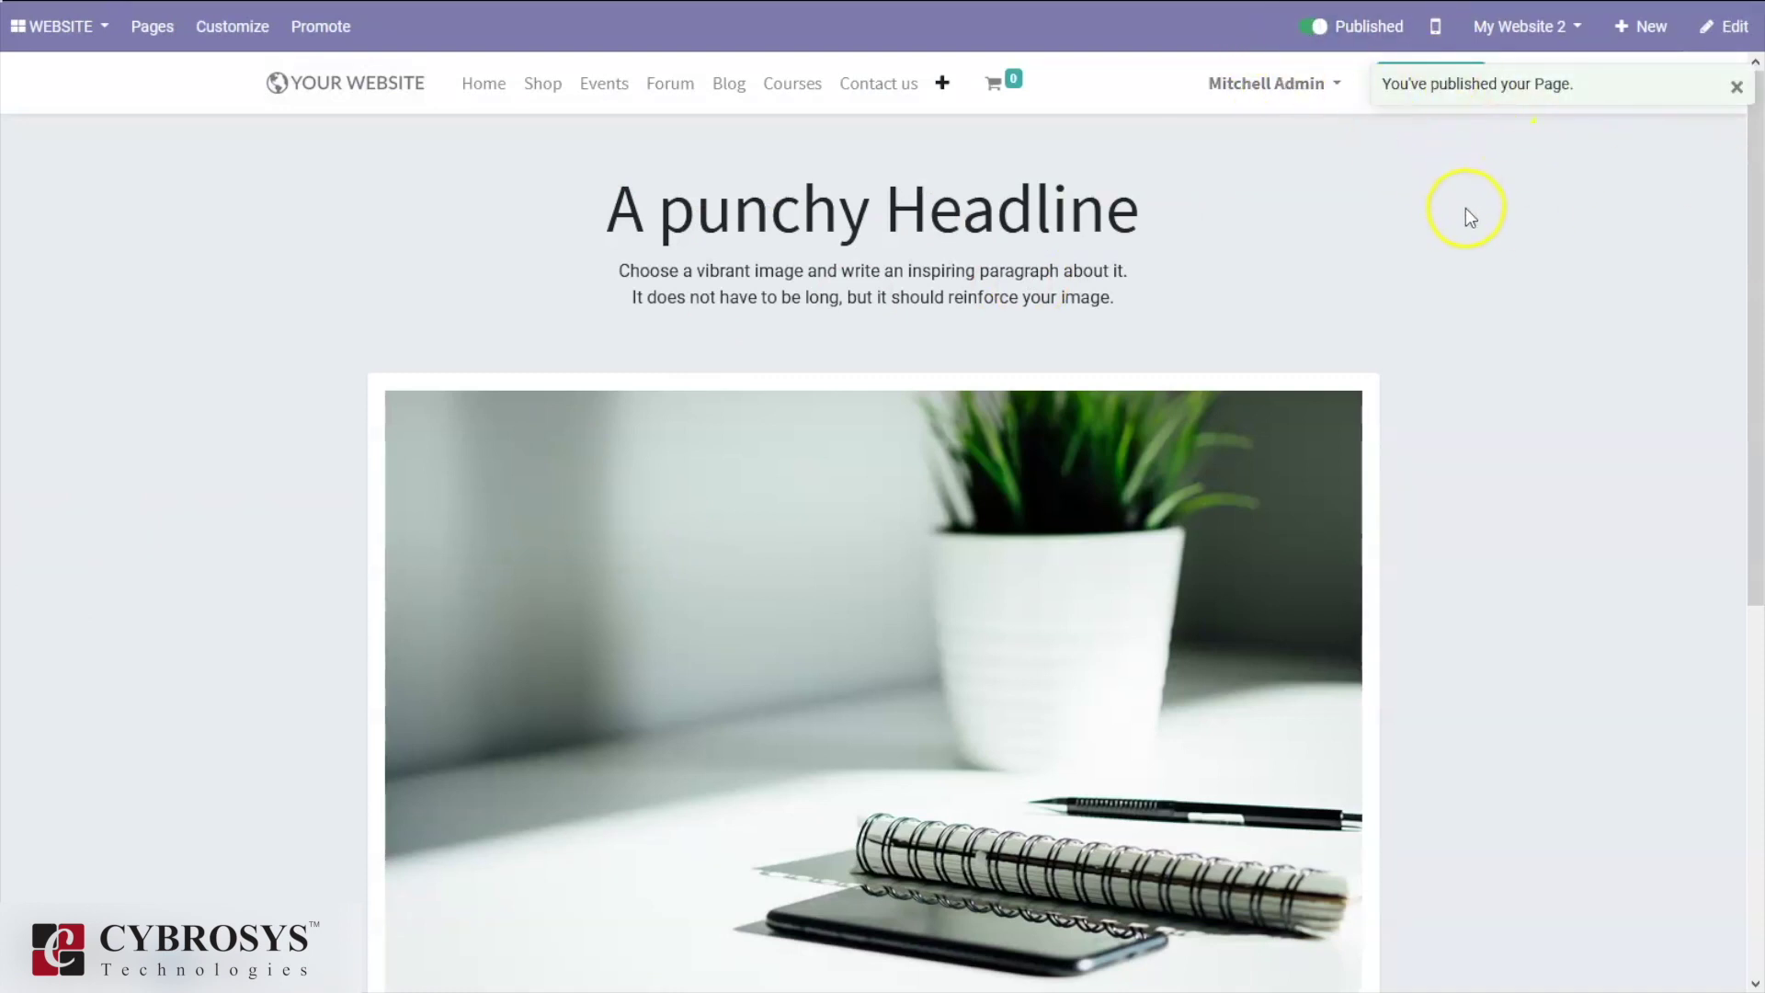
{"action": "left_click", "coordinate": [1736, 90]}
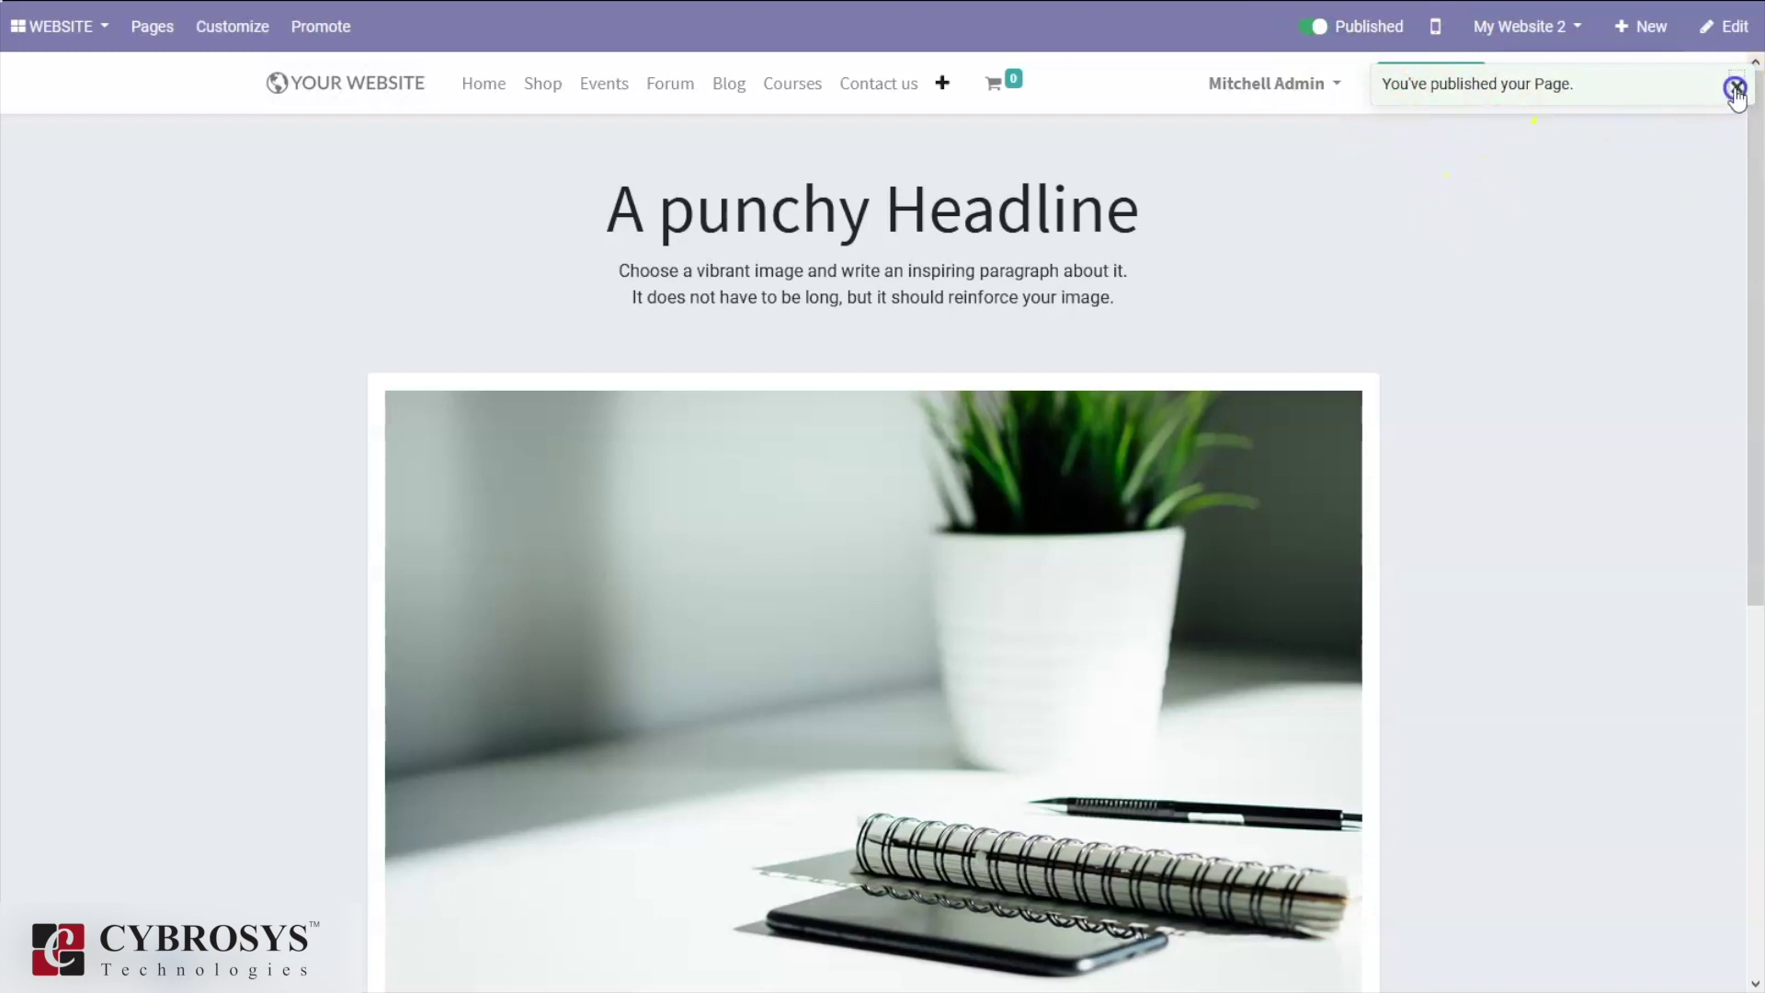
{"action": "left_click", "coordinate": [1627, 25]}
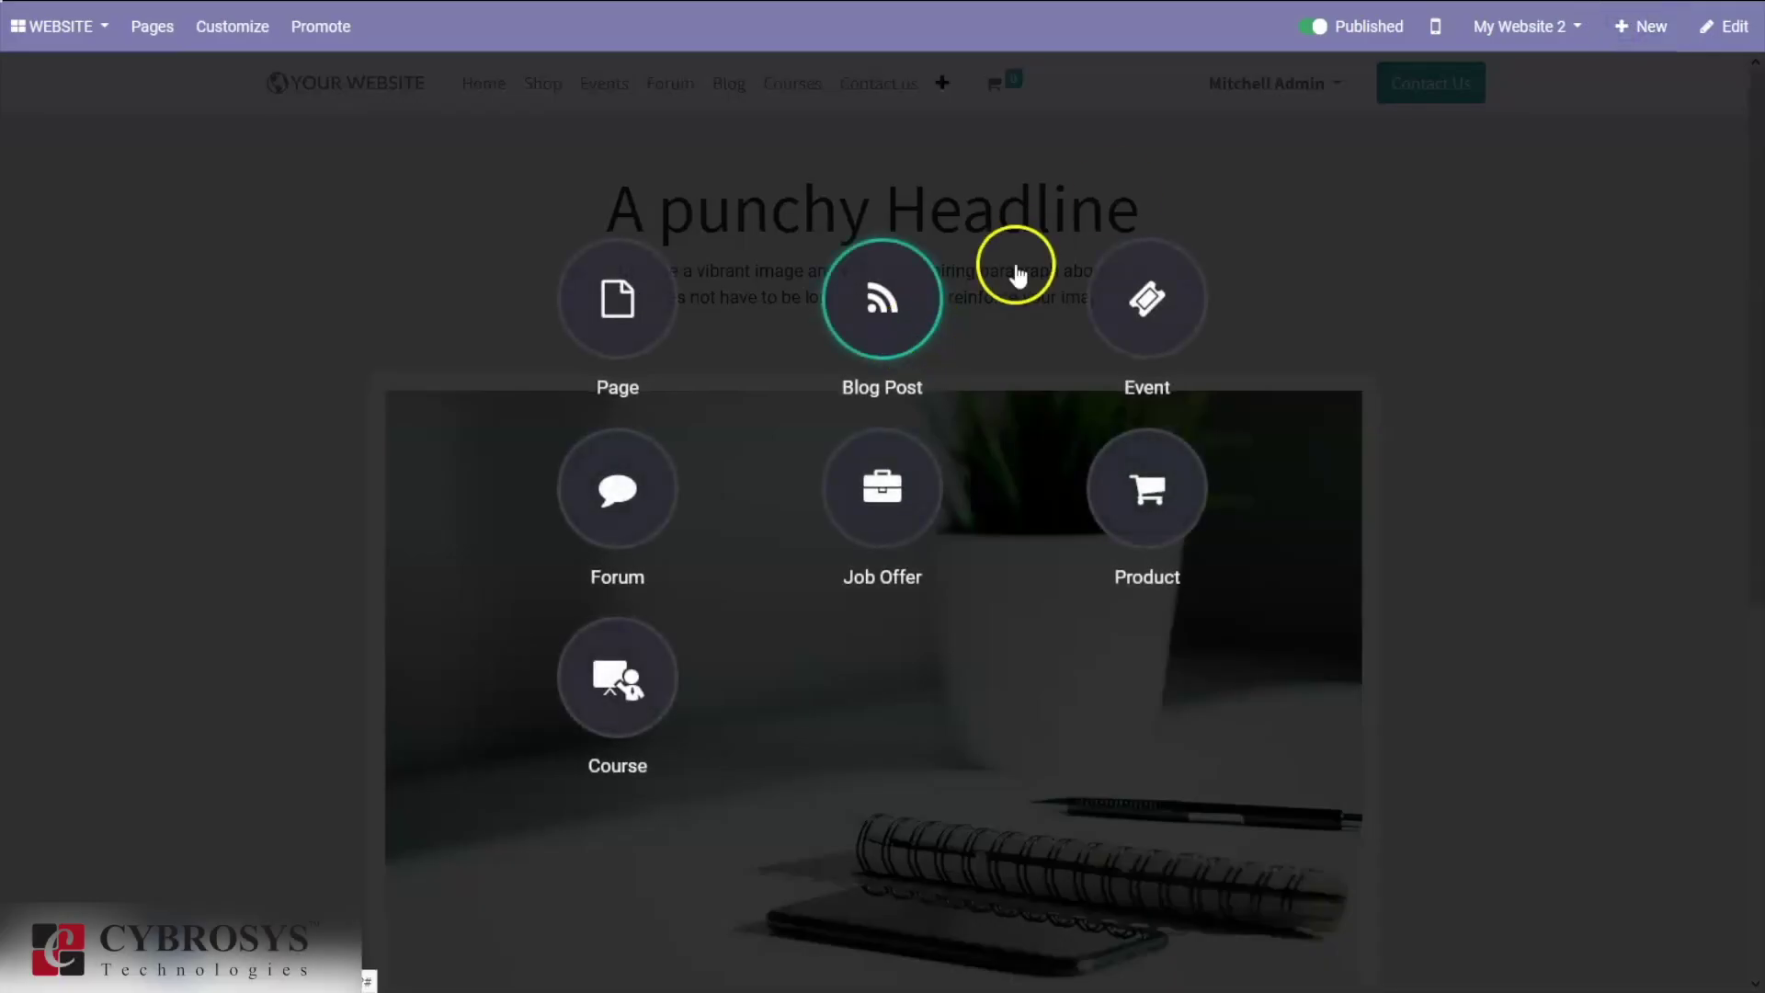
{"action": "left_click", "coordinate": [1438, 334]}
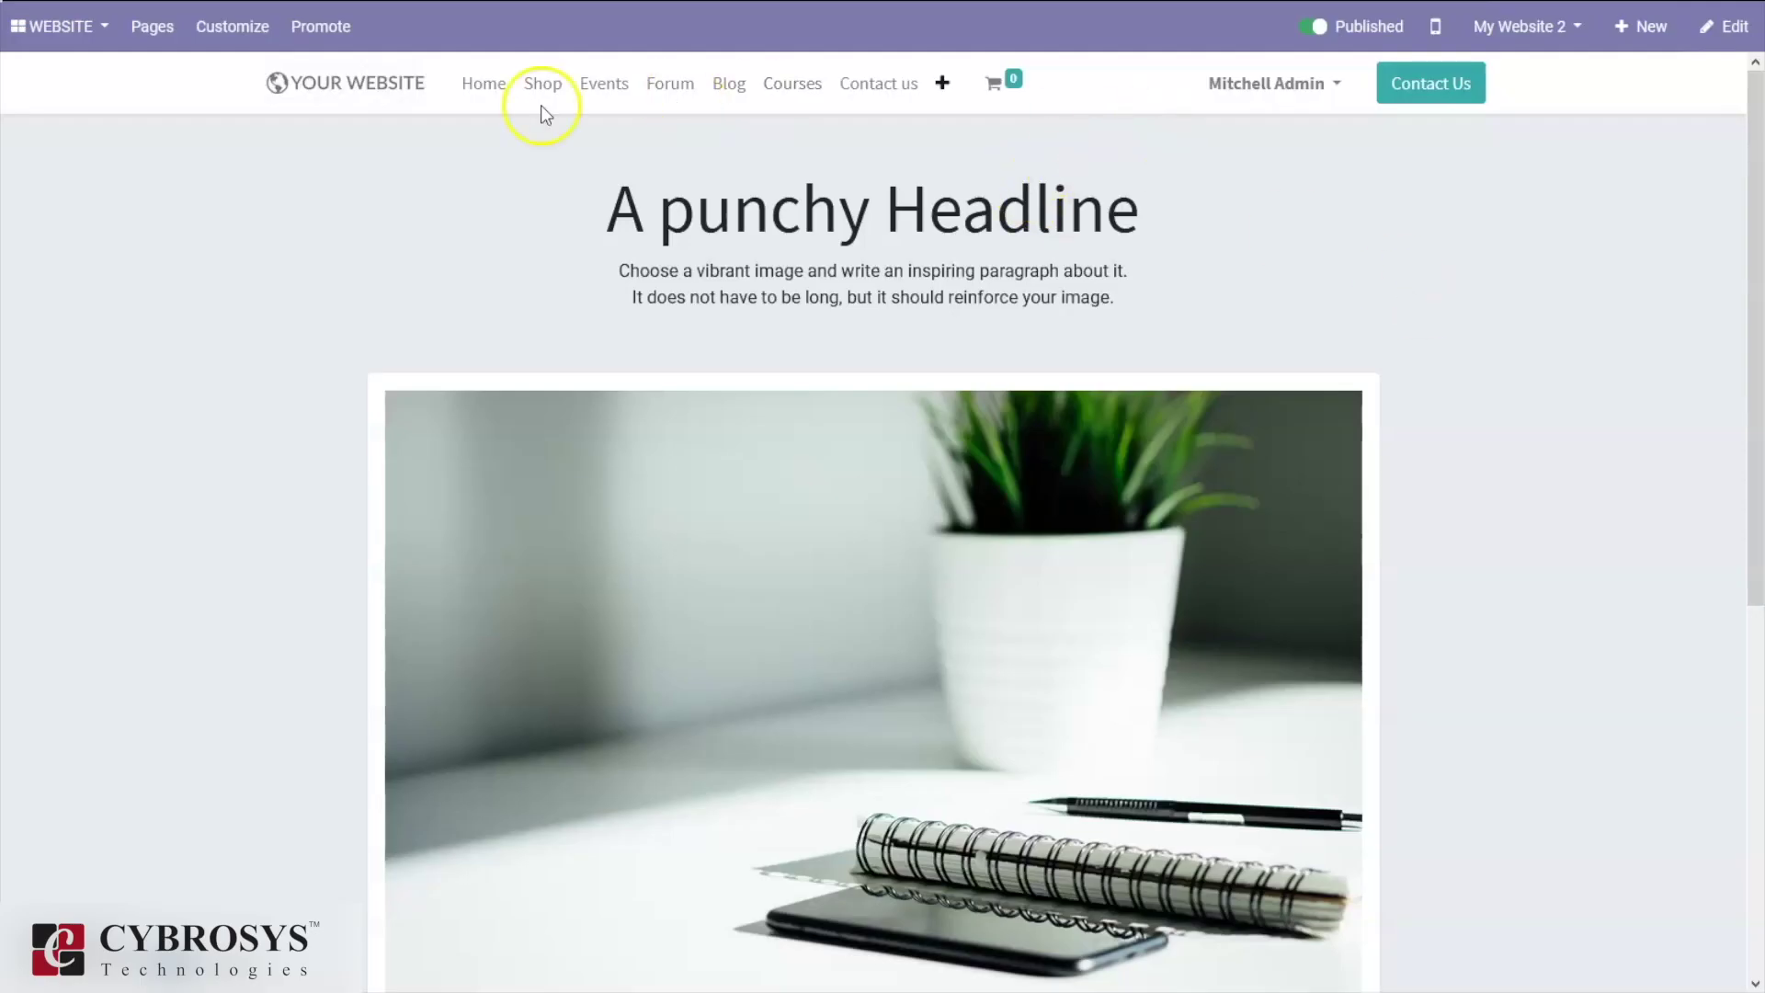
Open the site menu editor and close it without changes
{"action": "left_click", "coordinate": [147, 26]}
{"action": "left_click", "coordinate": [183, 83]}
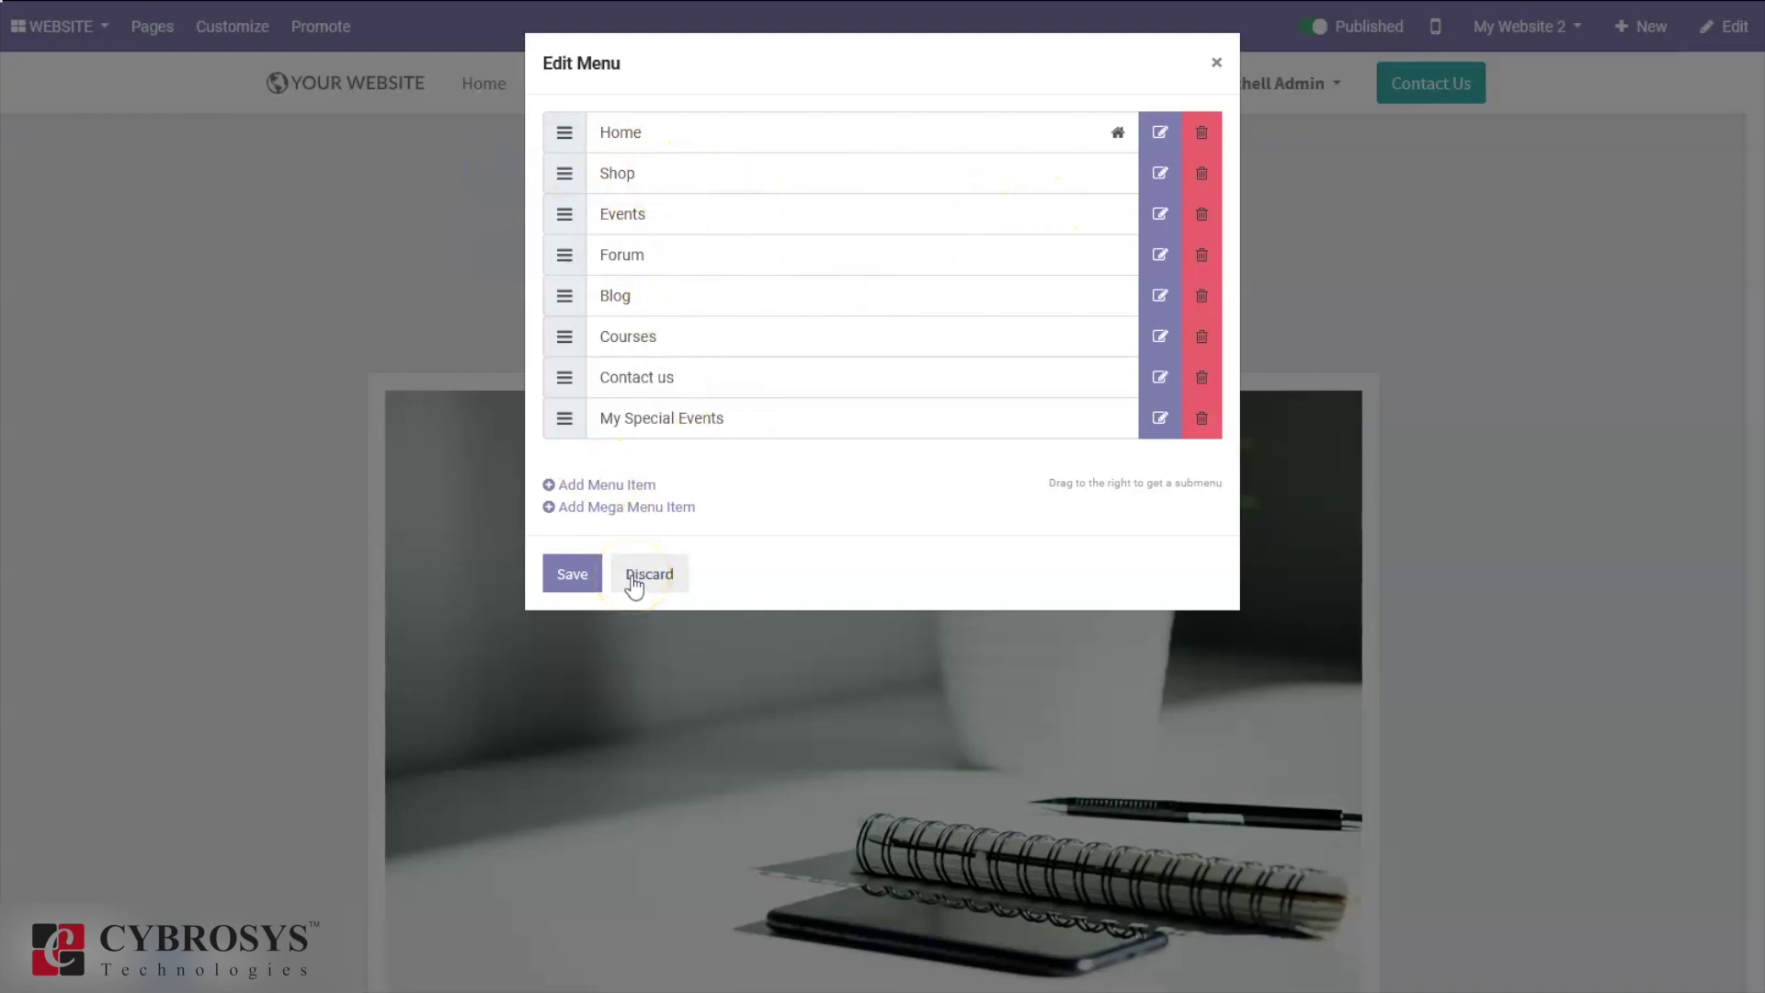
{"action": "left_click", "coordinate": [575, 577]}
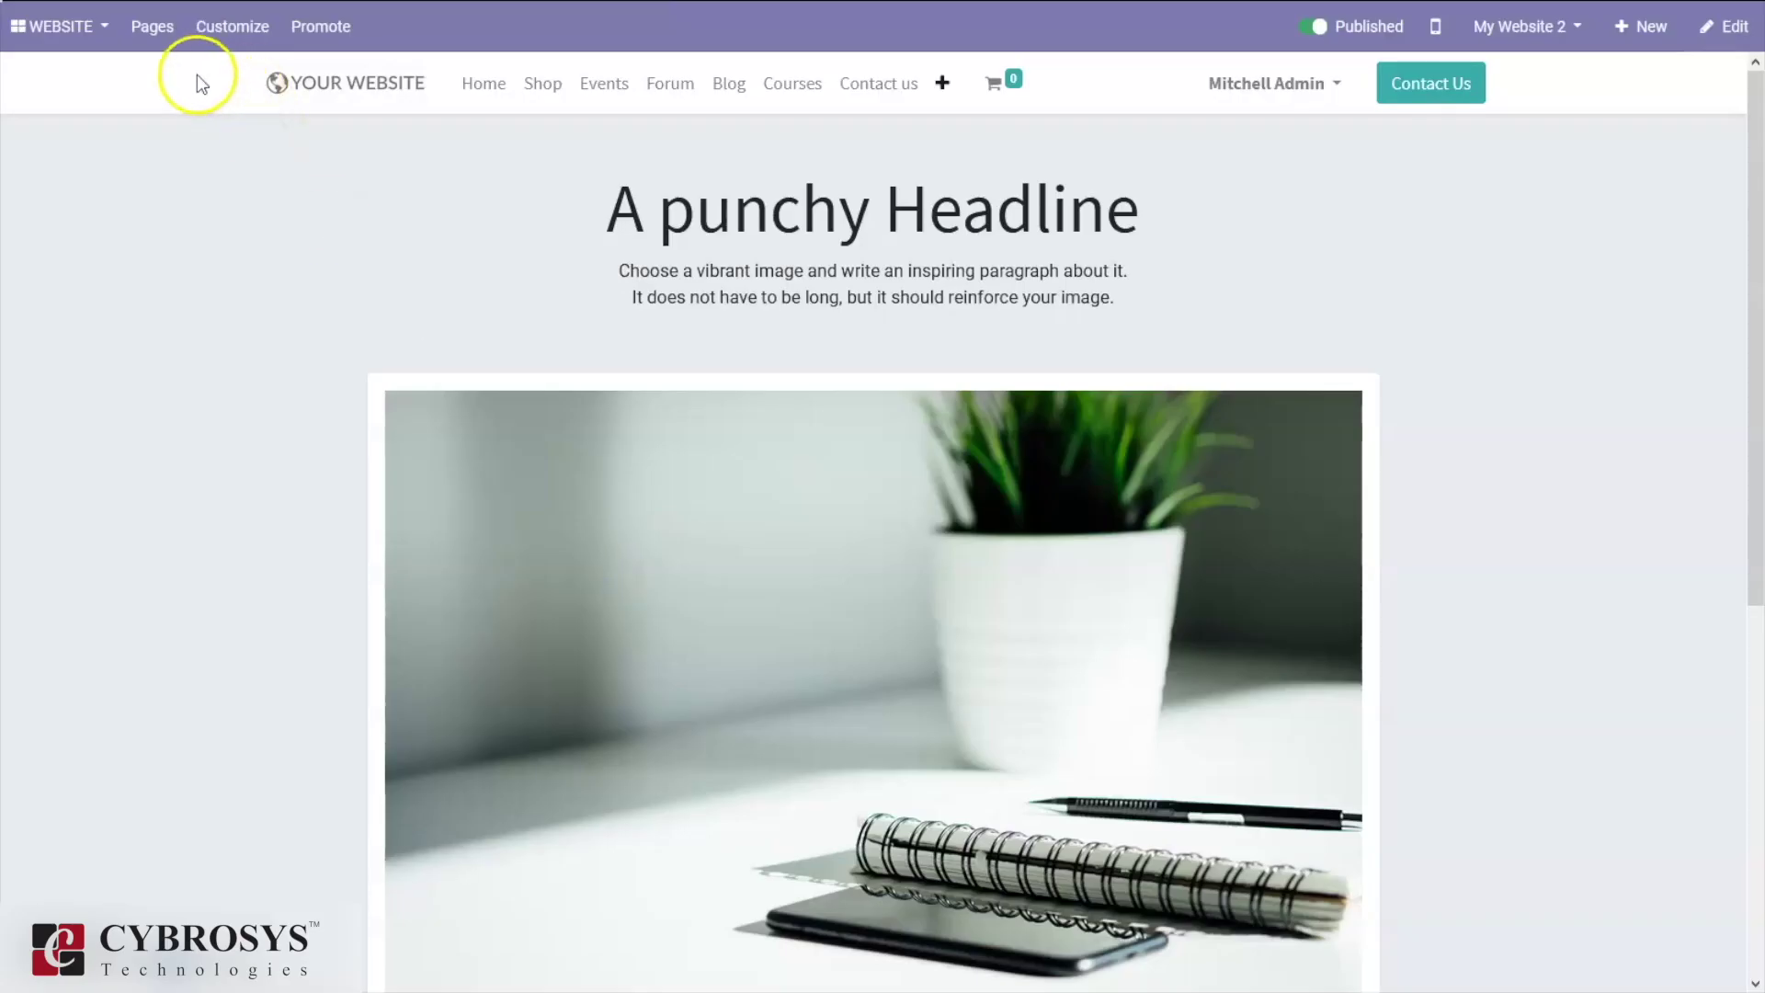
Open Manage Pages to list all site pages and view the sorting choices
{"action": "left_click", "coordinate": [153, 25]}
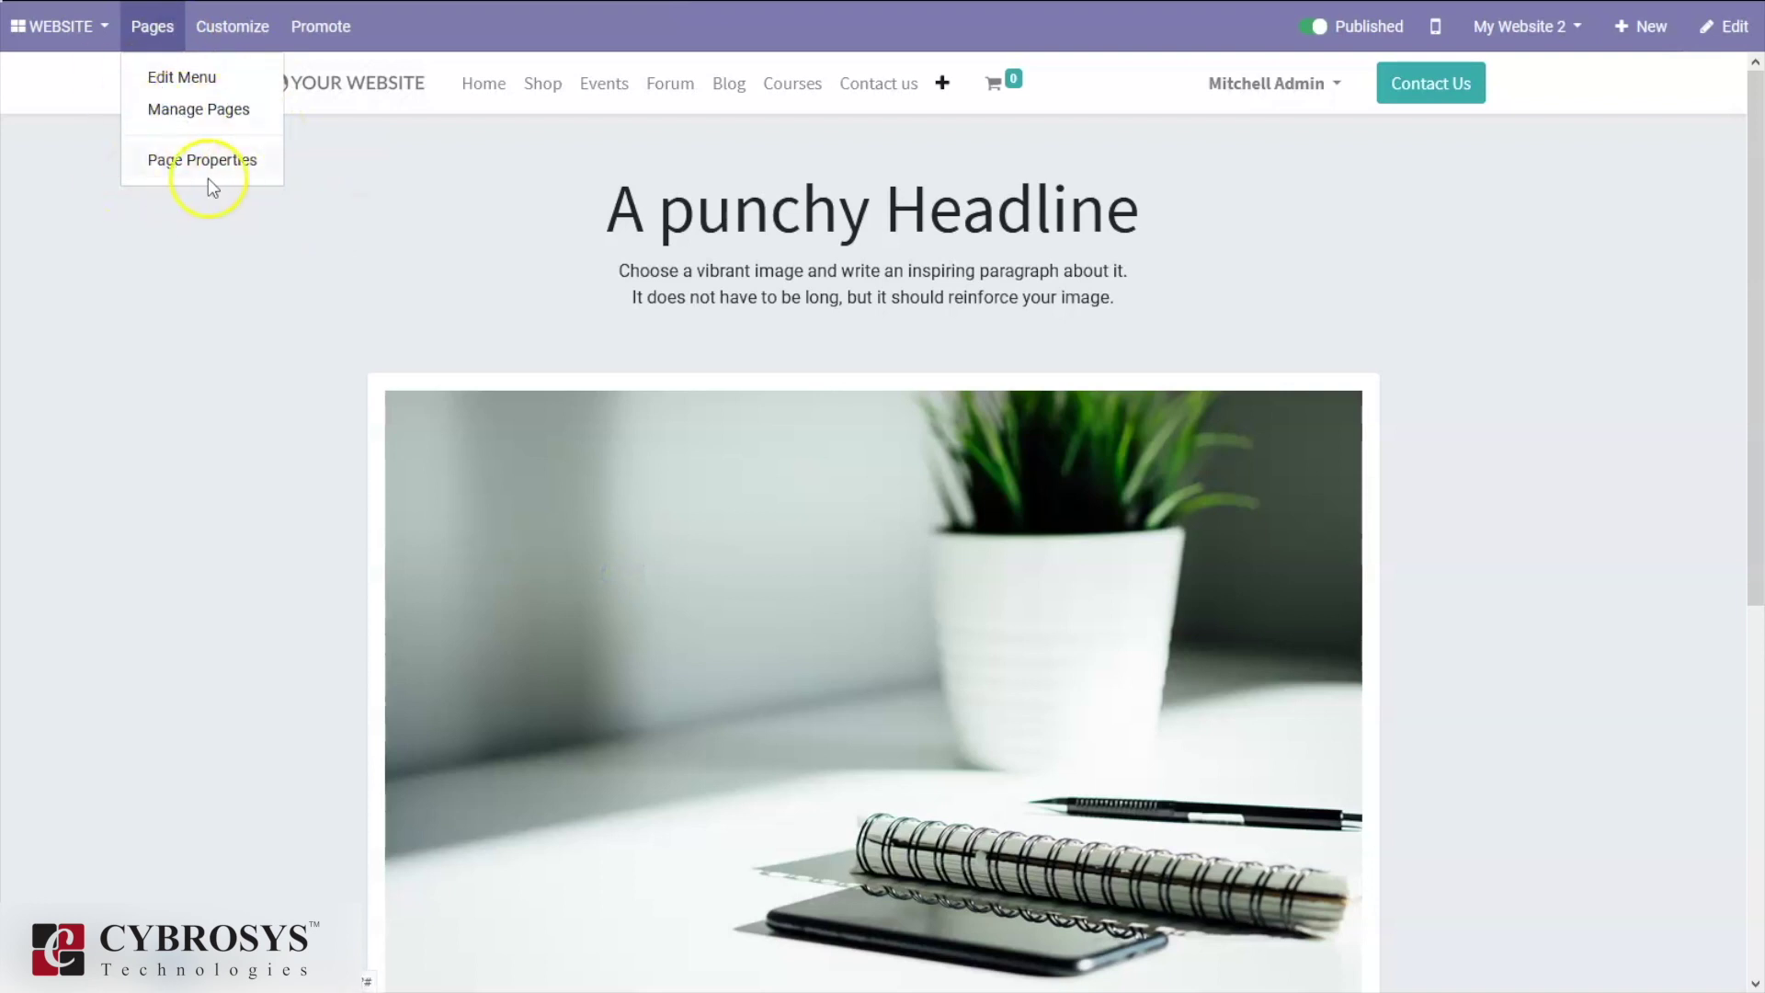
{"action": "left_click", "coordinate": [184, 108]}
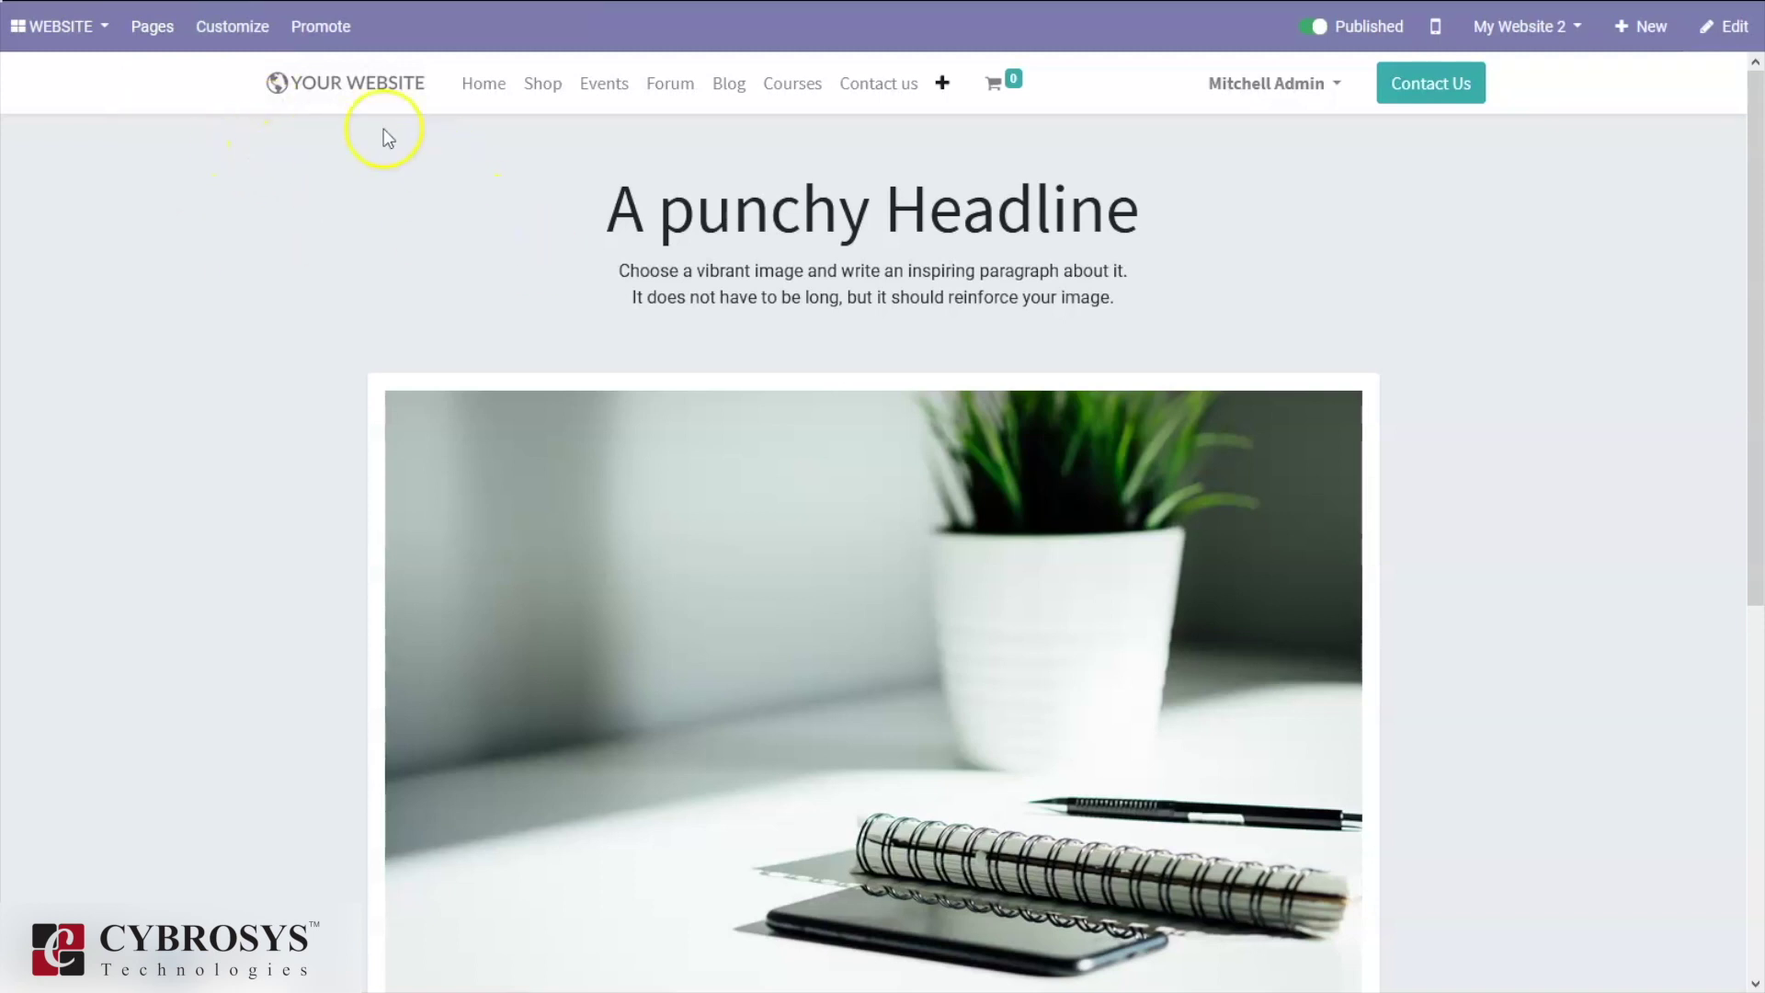
{"action": "left_click", "coordinate": [152, 26]}
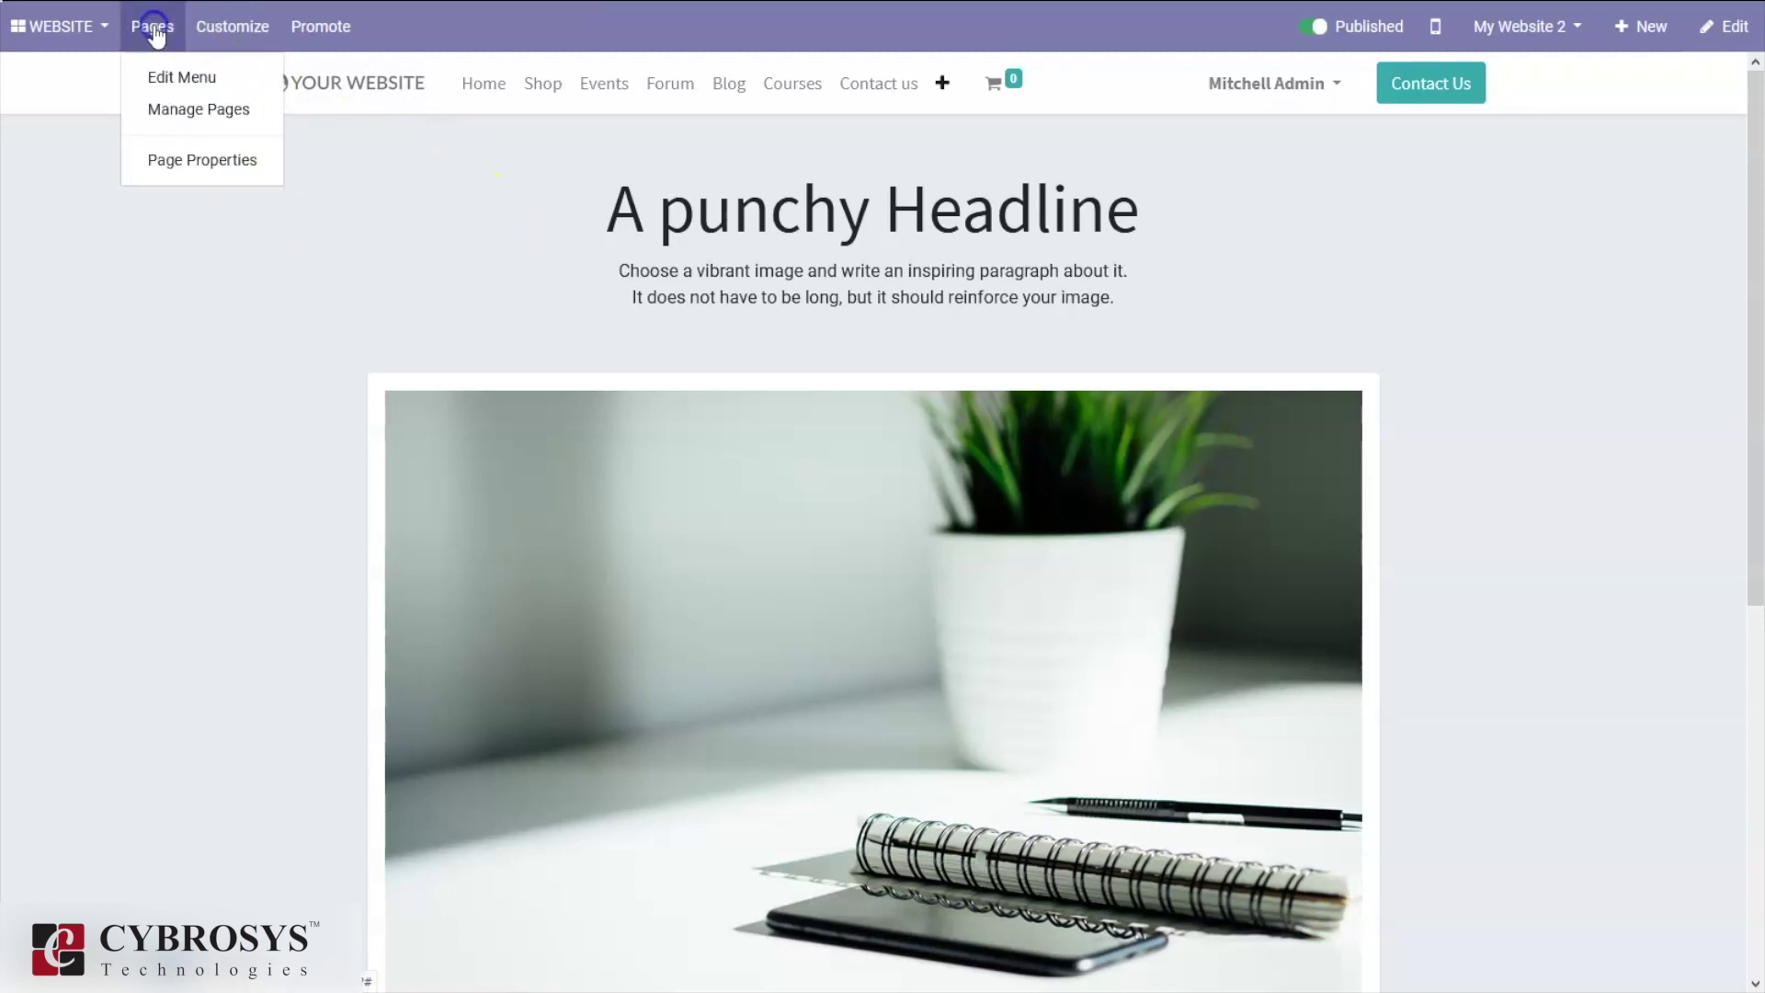
{"action": "left_click", "coordinate": [184, 87]}
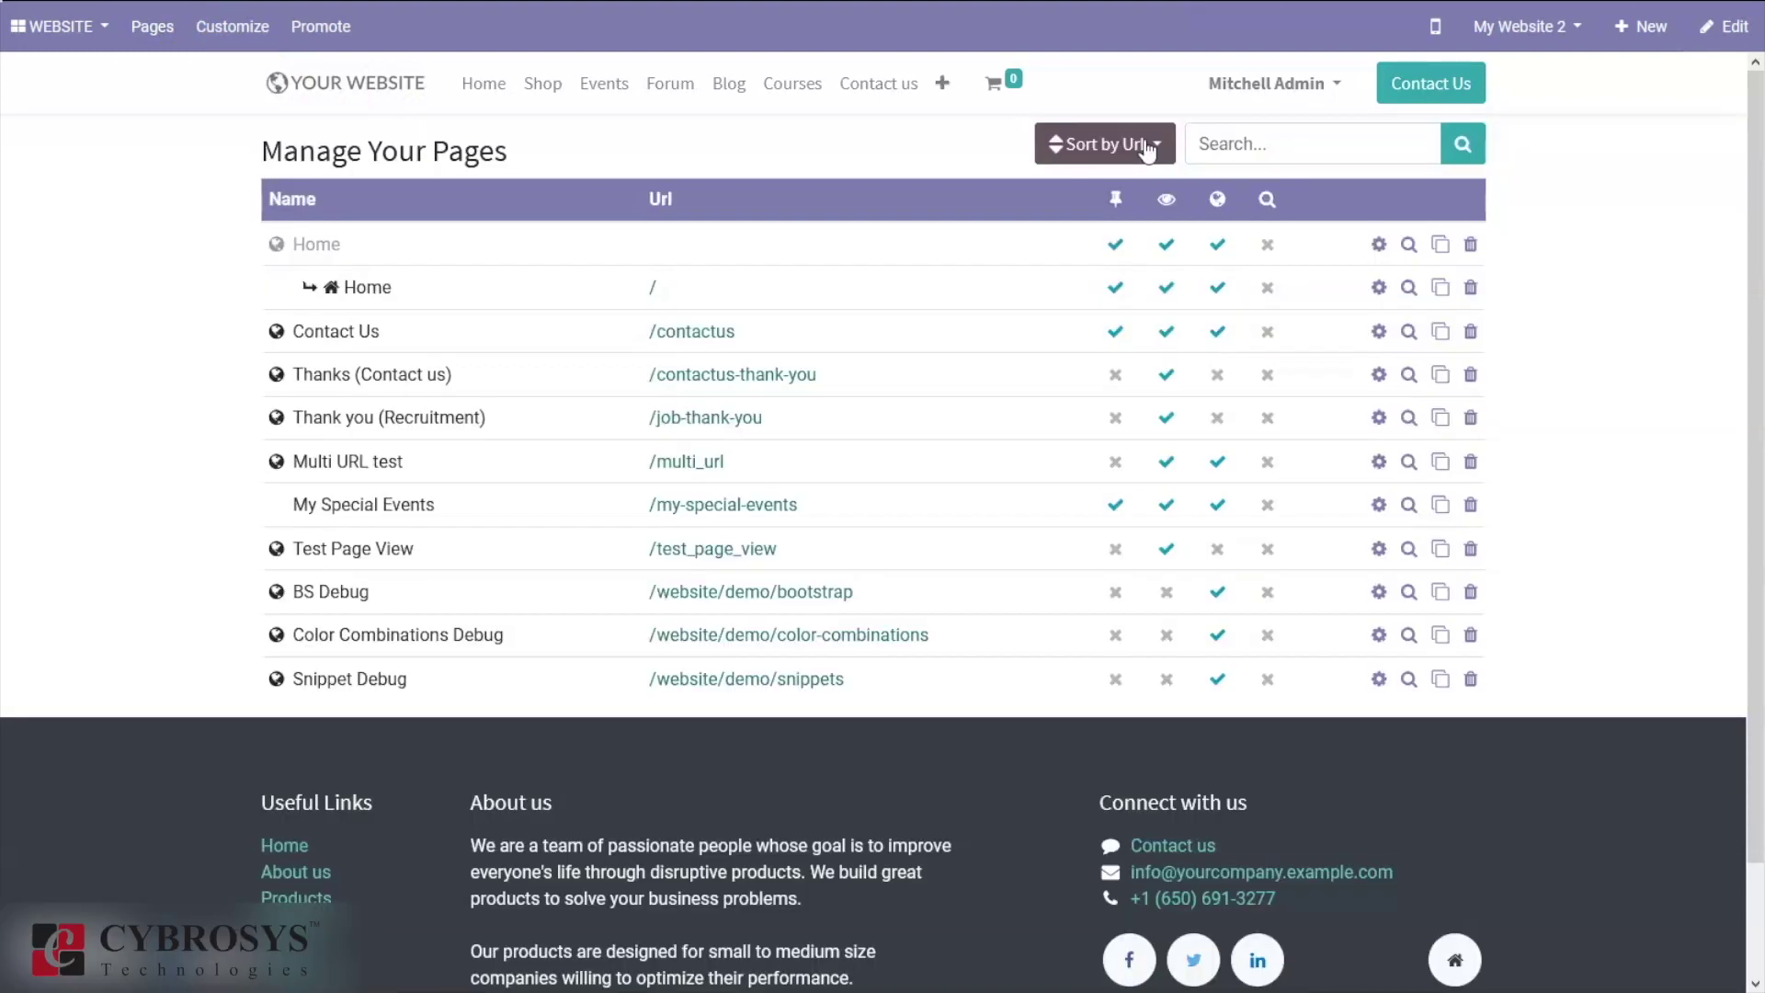
{"action": "left_click", "coordinate": [1145, 145]}
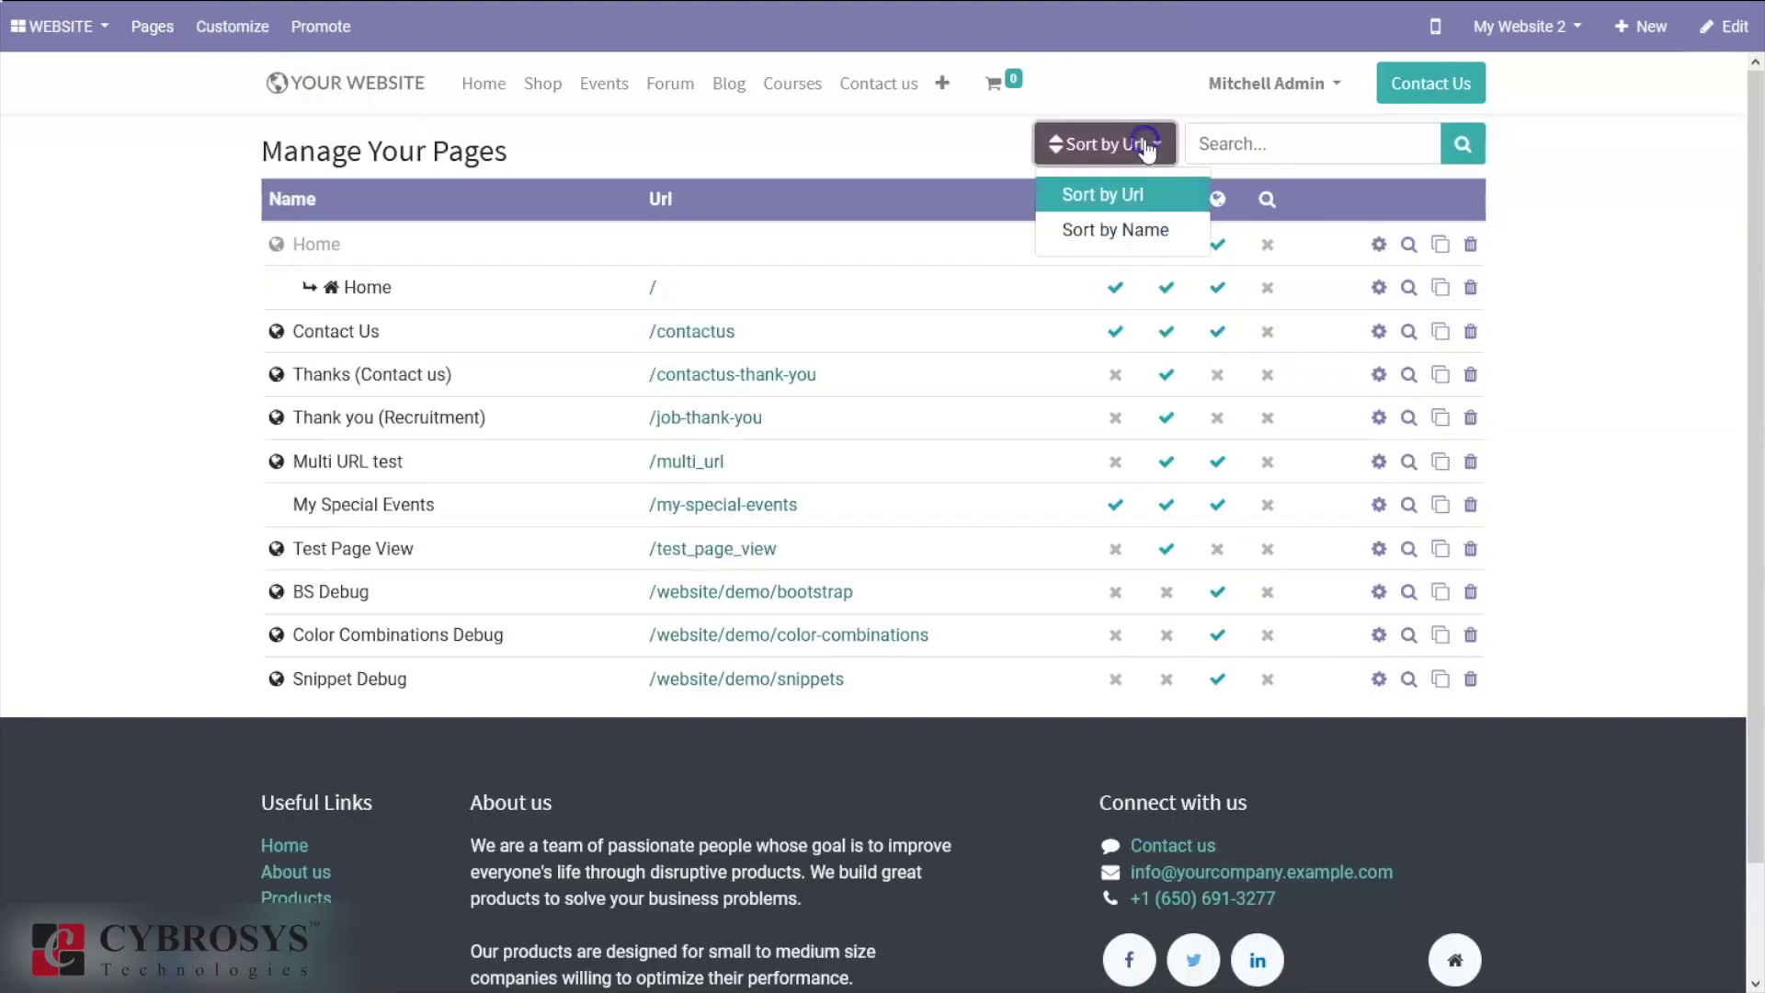
Close the sorting choices and reach My Special Events through the navbar's + menu
{"action": "left_click", "coordinate": [969, 148]}
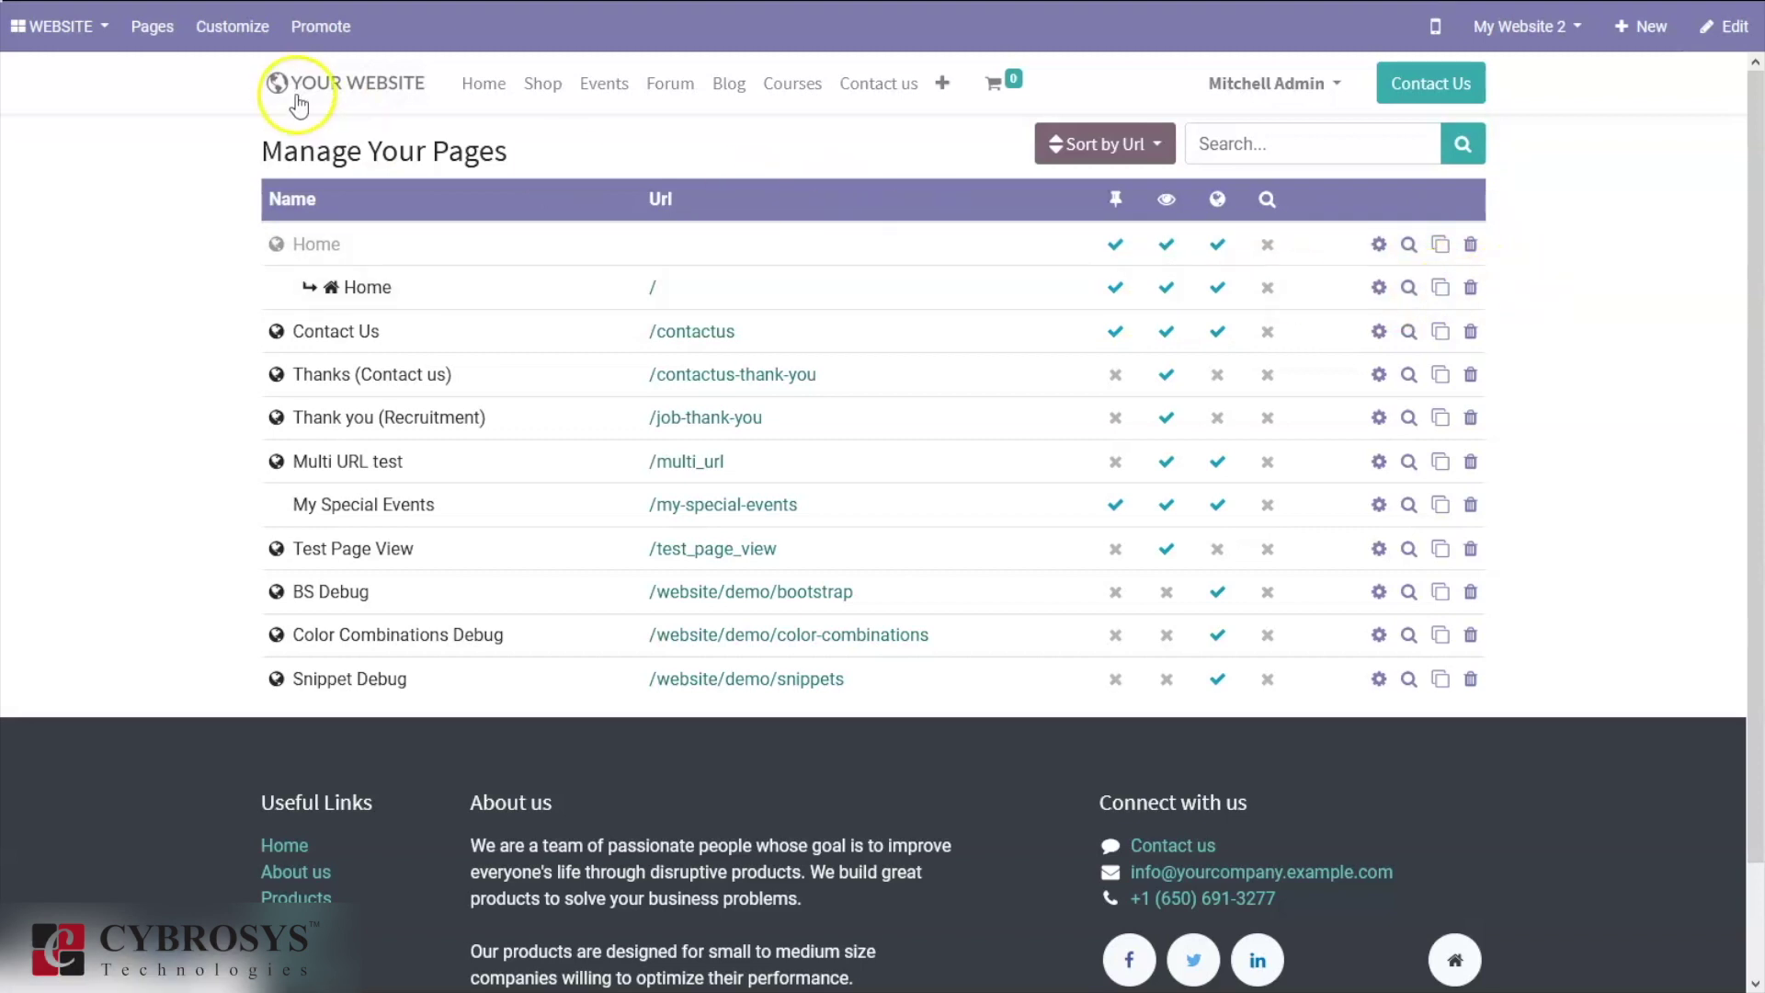
{"action": "left_click", "coordinate": [151, 28]}
{"action": "left_click", "coordinate": [232, 26]}
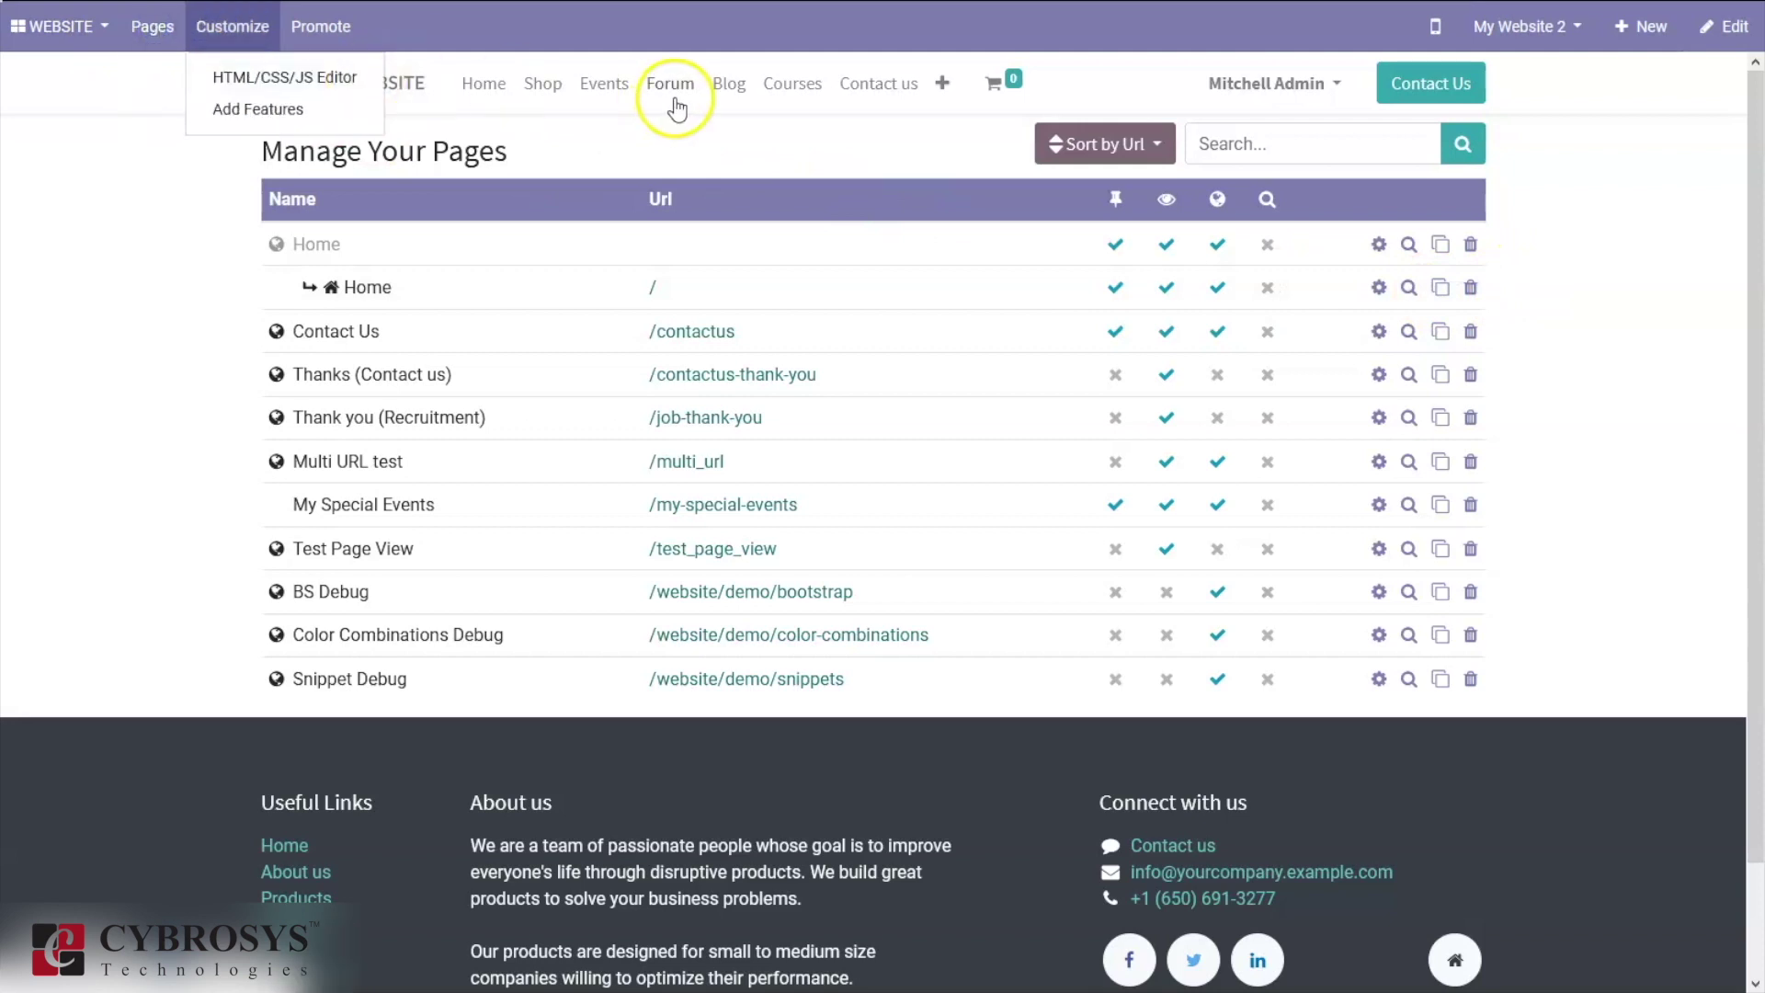
{"action": "left_click", "coordinate": [942, 83]}
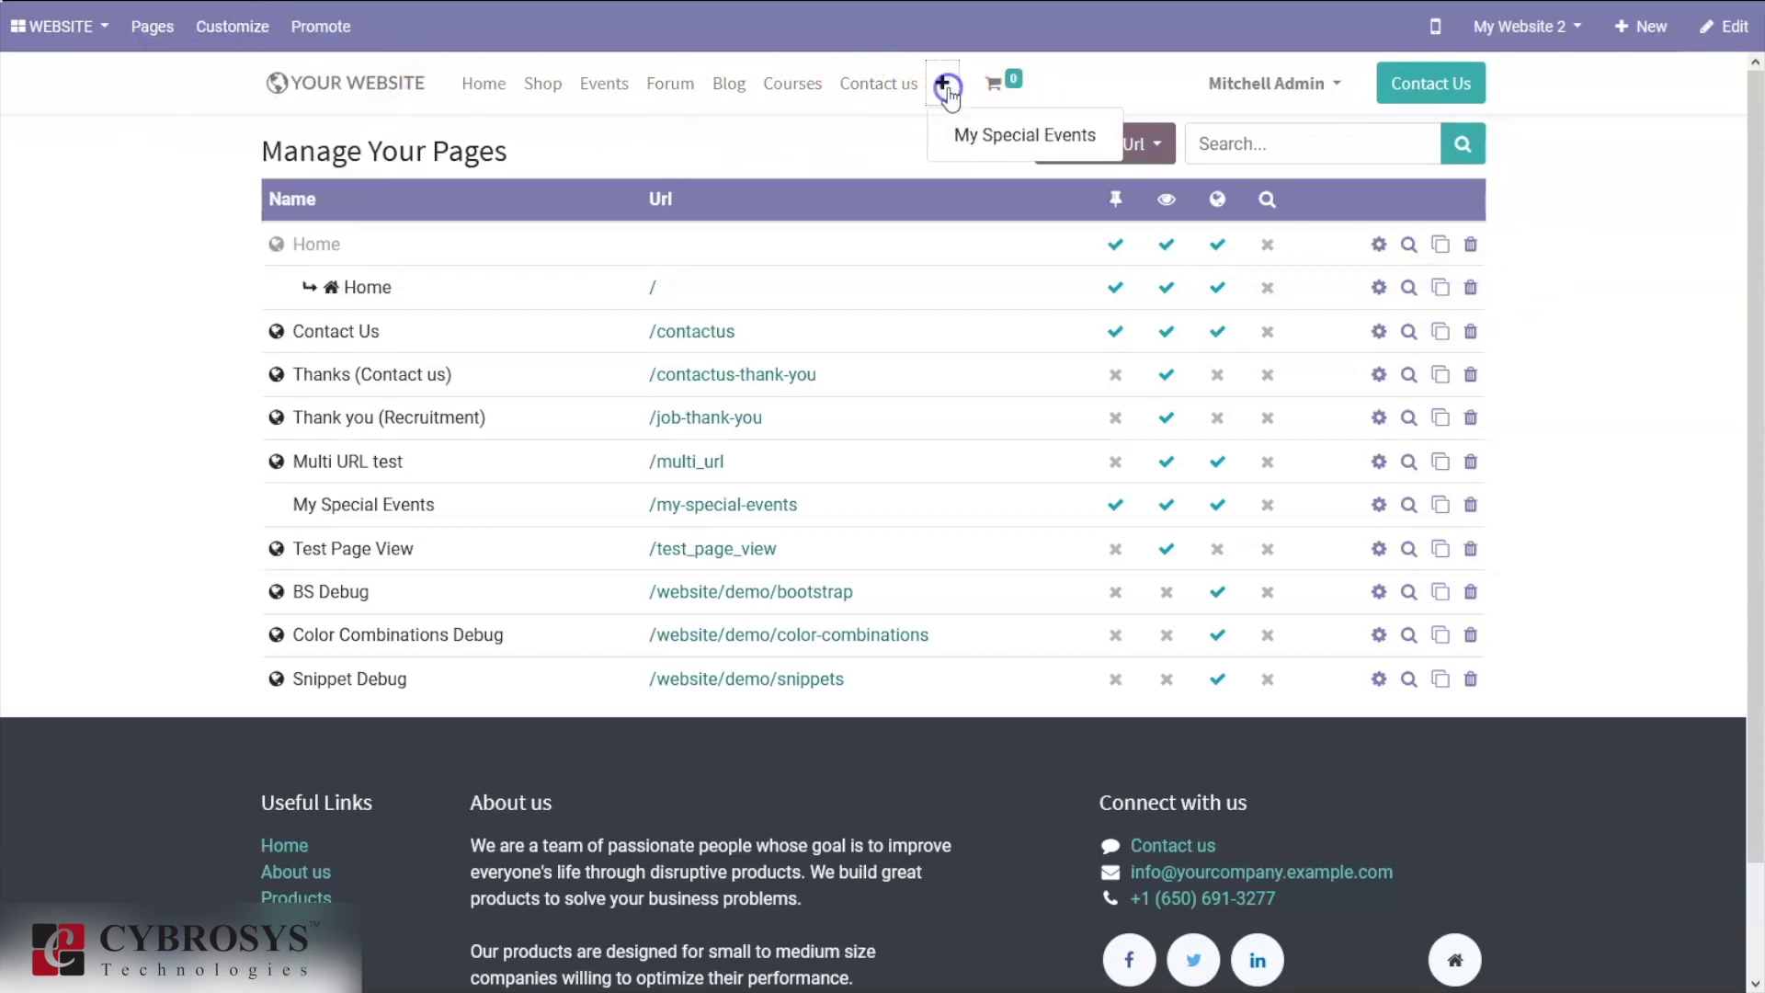
{"action": "left_click", "coordinate": [1003, 133]}
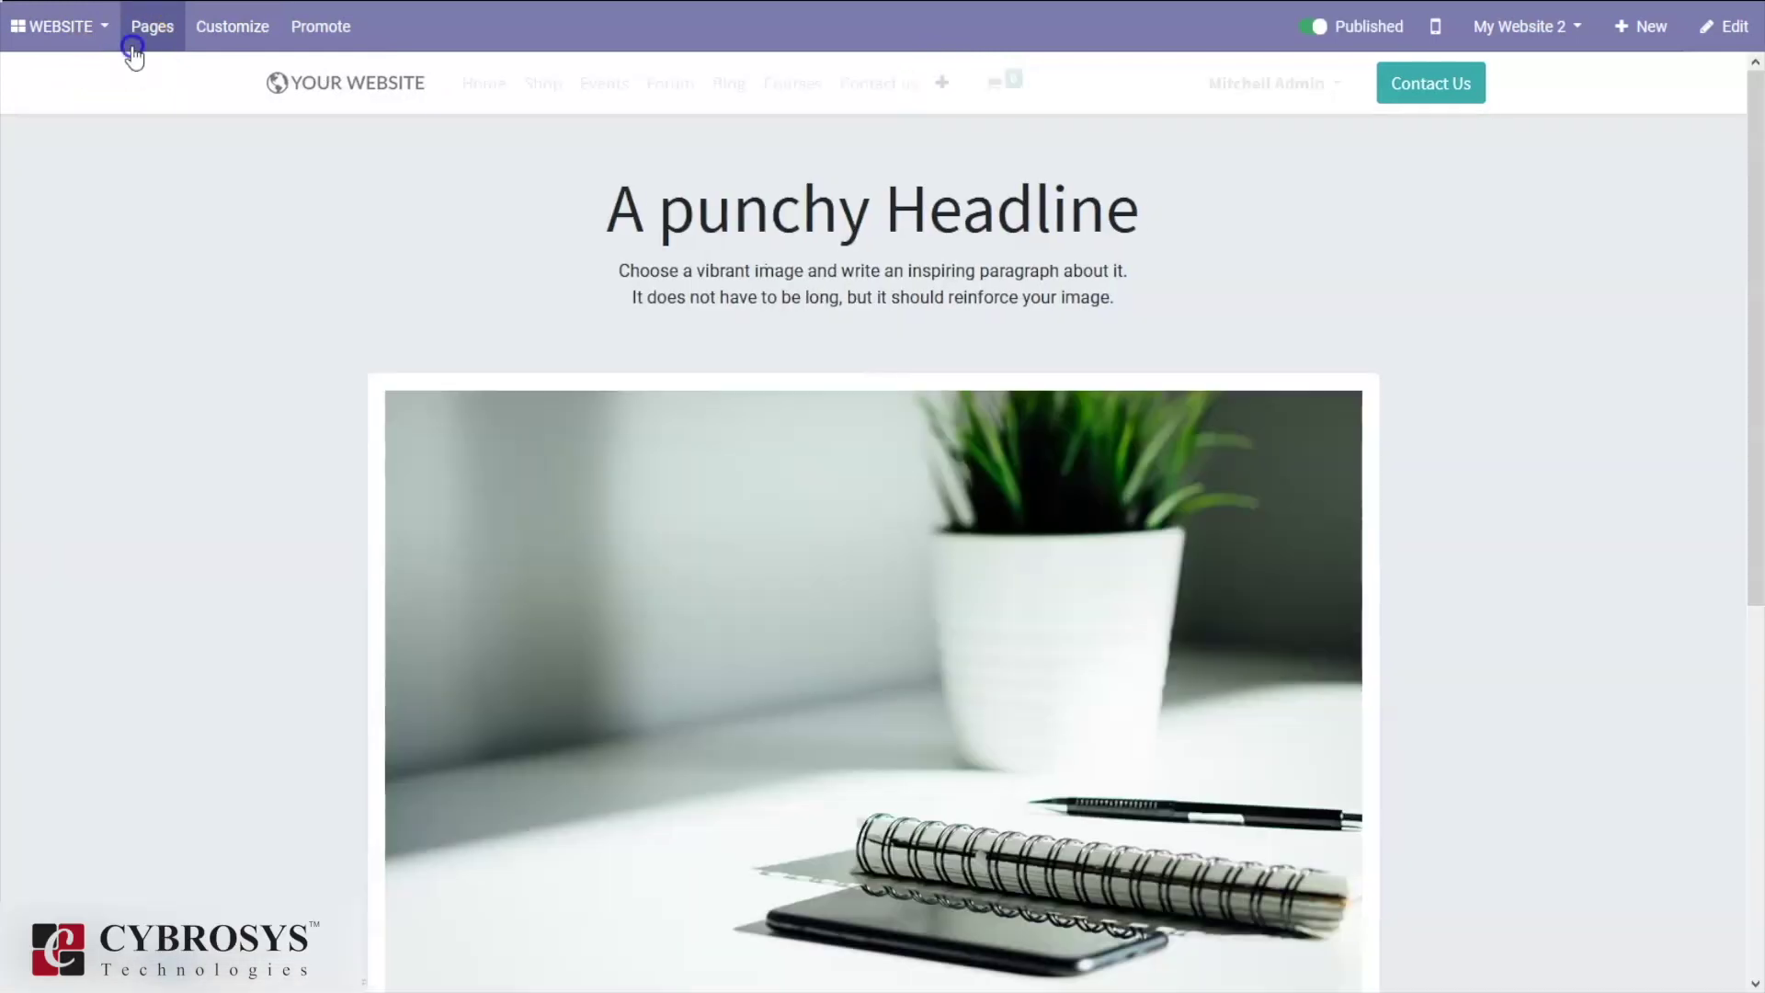
{"action": "left_click", "coordinate": [134, 48]}
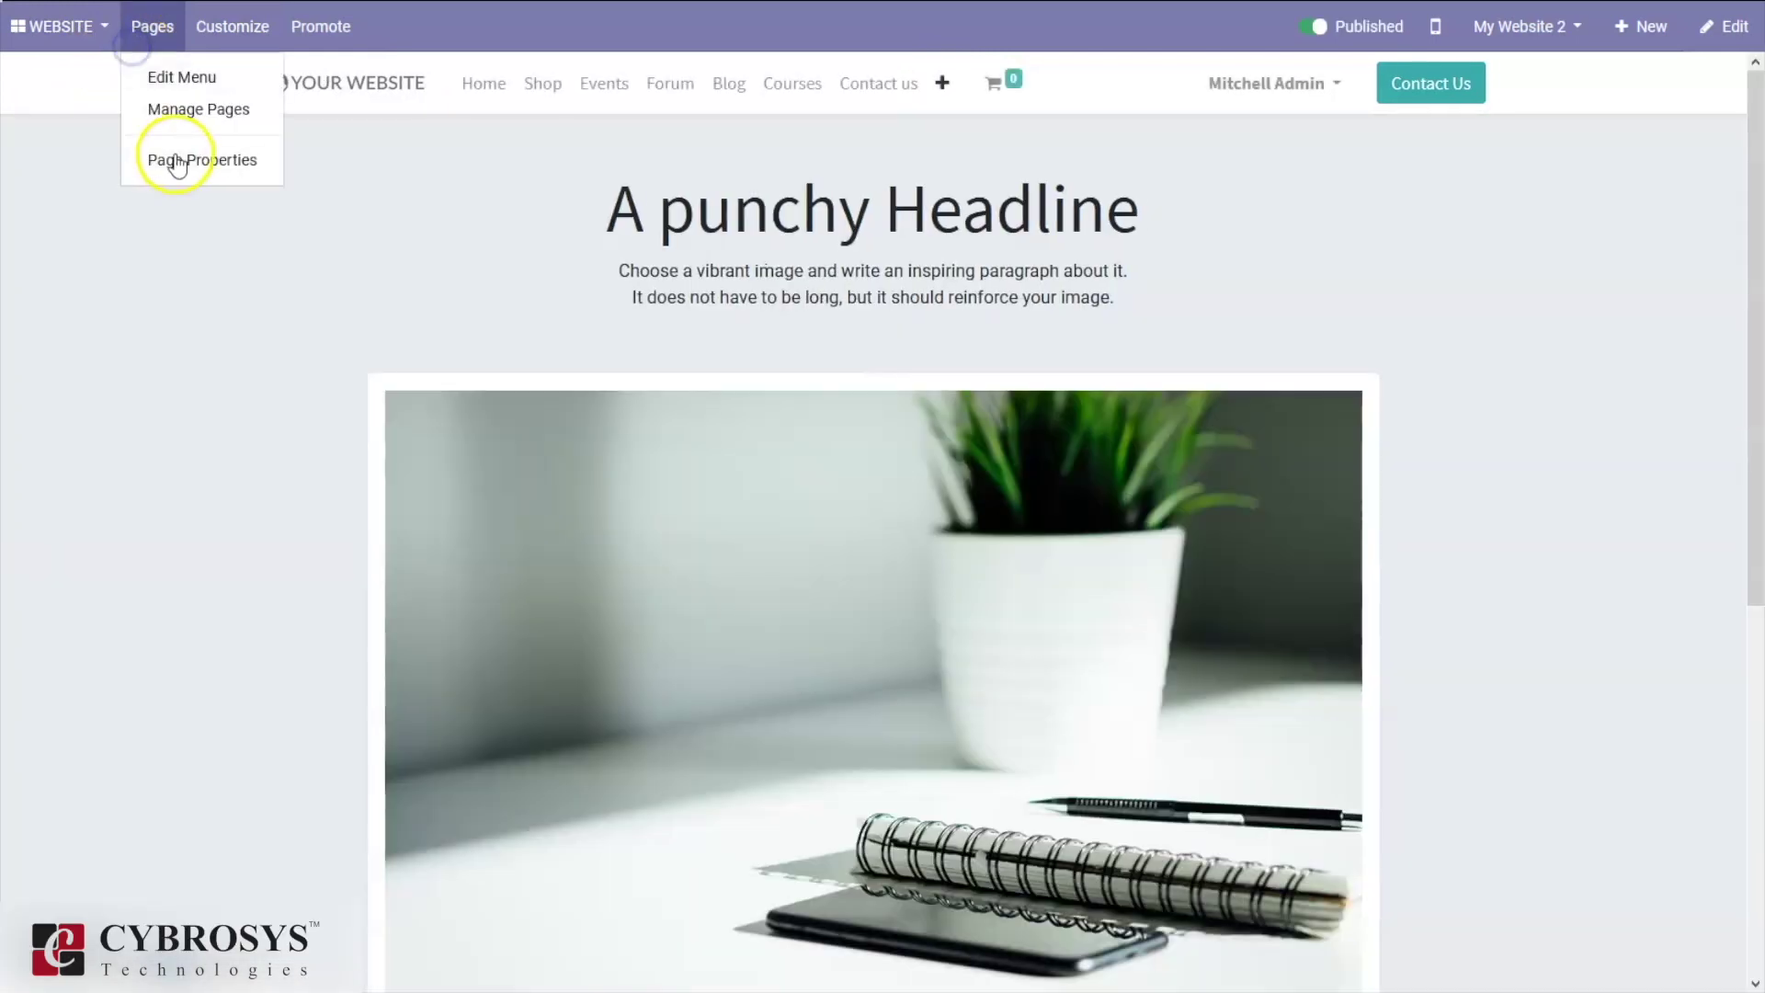
{"action": "left_click", "coordinate": [174, 157]}
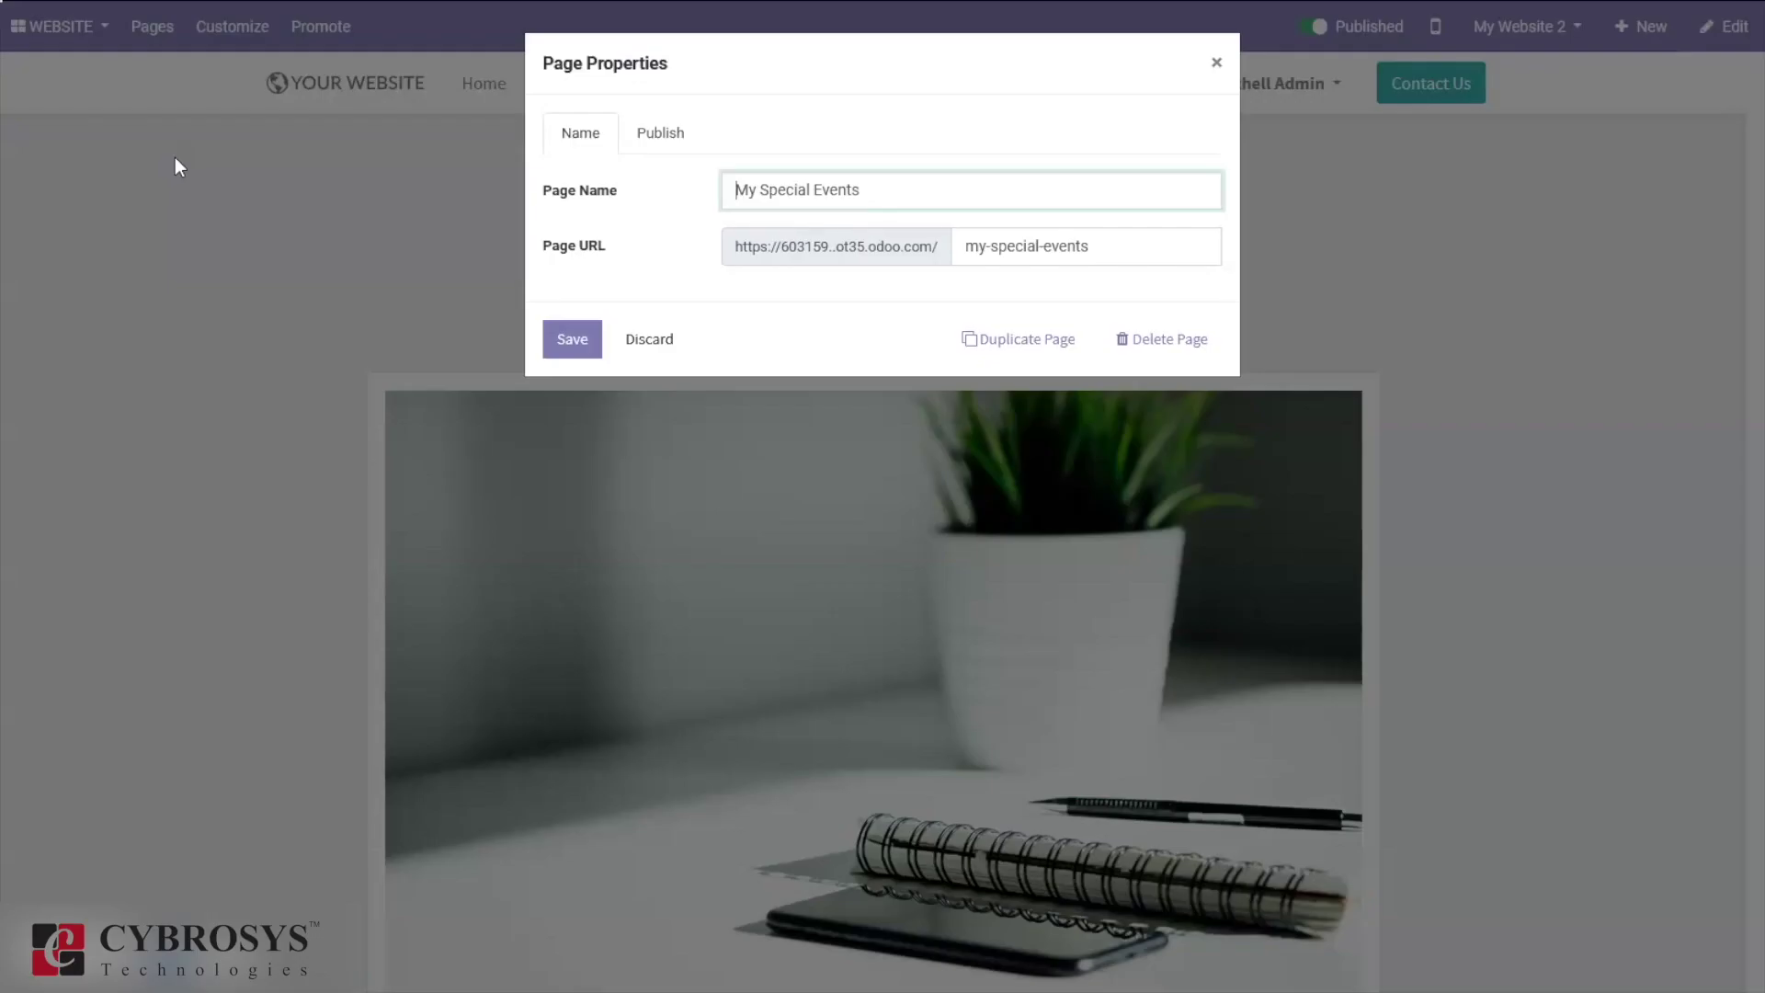
{"action": "left_click", "coordinate": [644, 135]}
{"action": "left_click", "coordinate": [581, 132]}
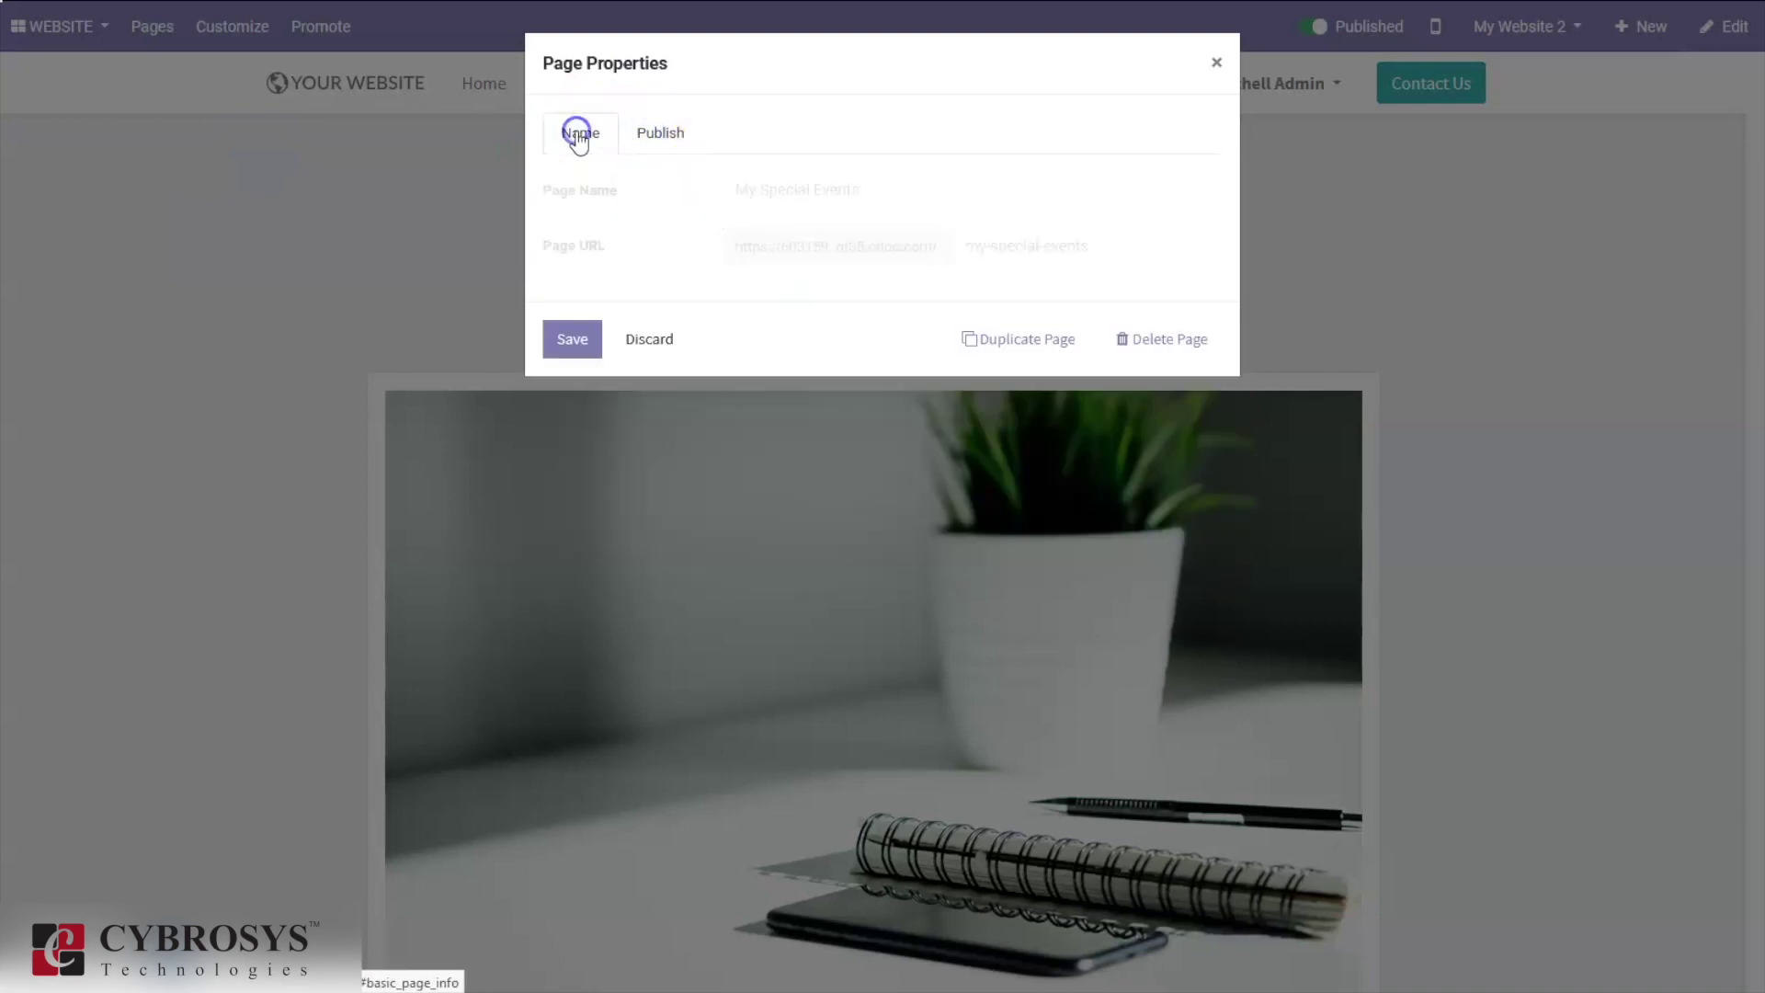
{"action": "left_click", "coordinate": [677, 131]}
{"action": "left_click", "coordinate": [1217, 63]}
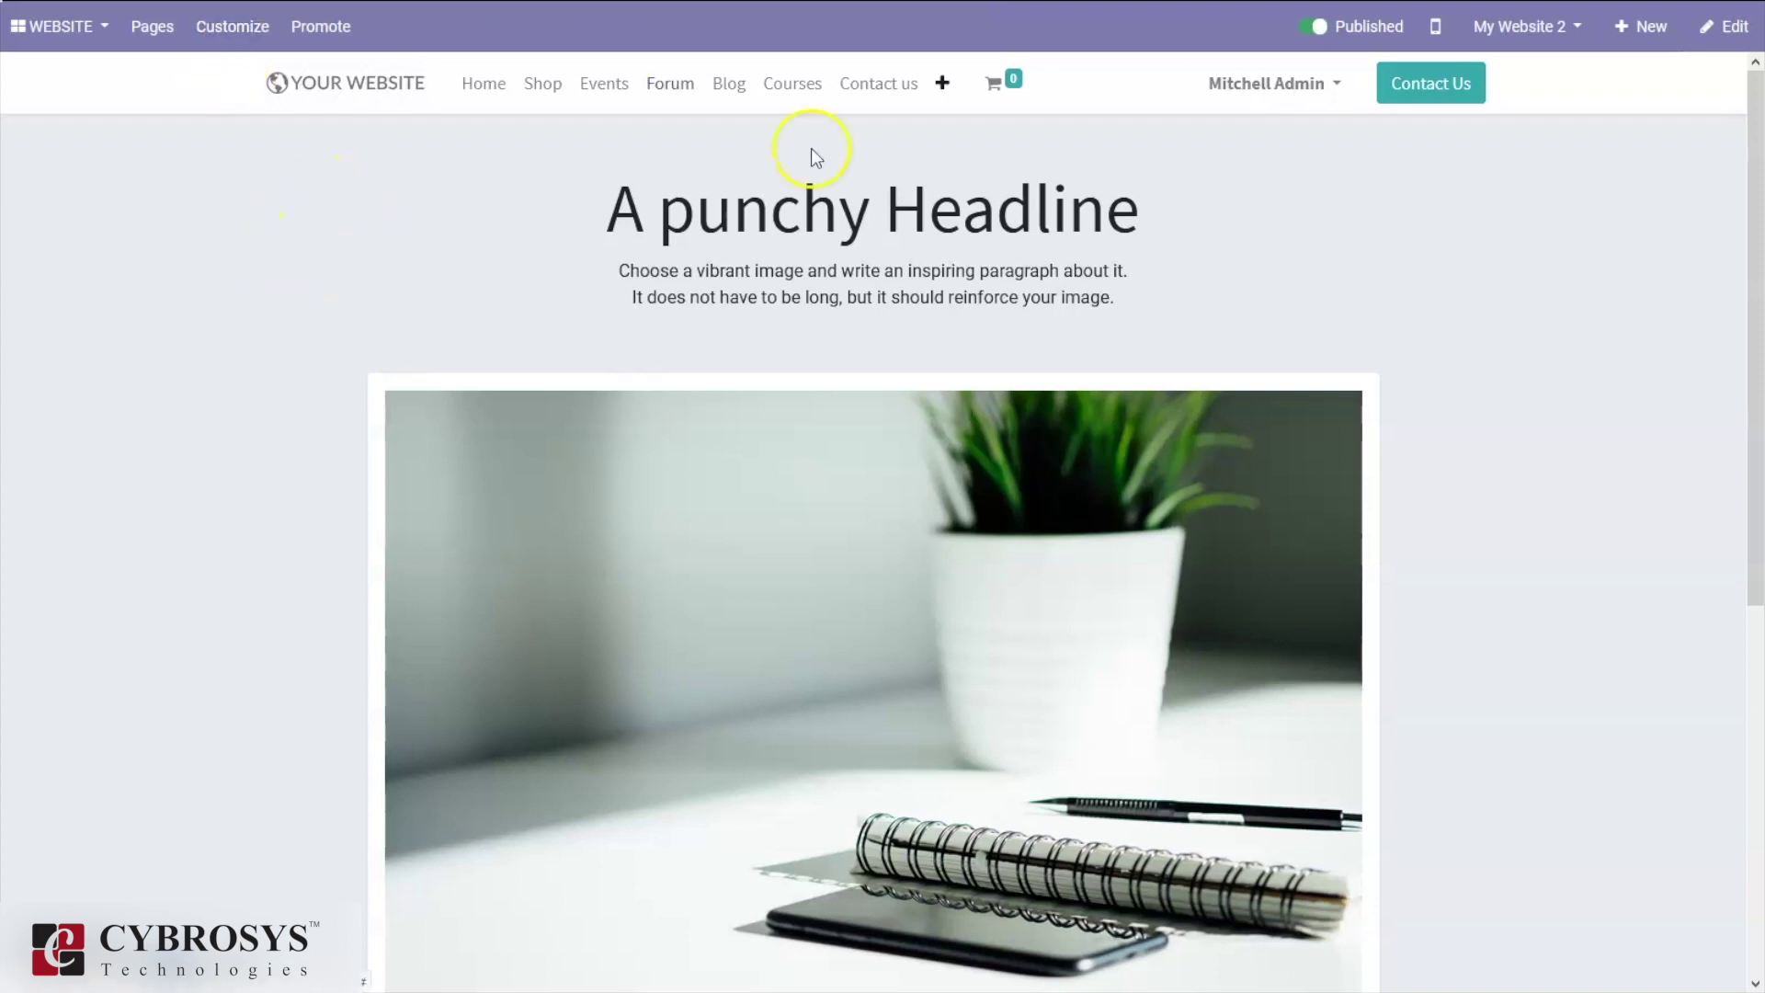
Go to the Forum page, then on to the Shop product grid
{"action": "left_click", "coordinate": [941, 83]}
{"action": "left_click", "coordinate": [657, 83]}
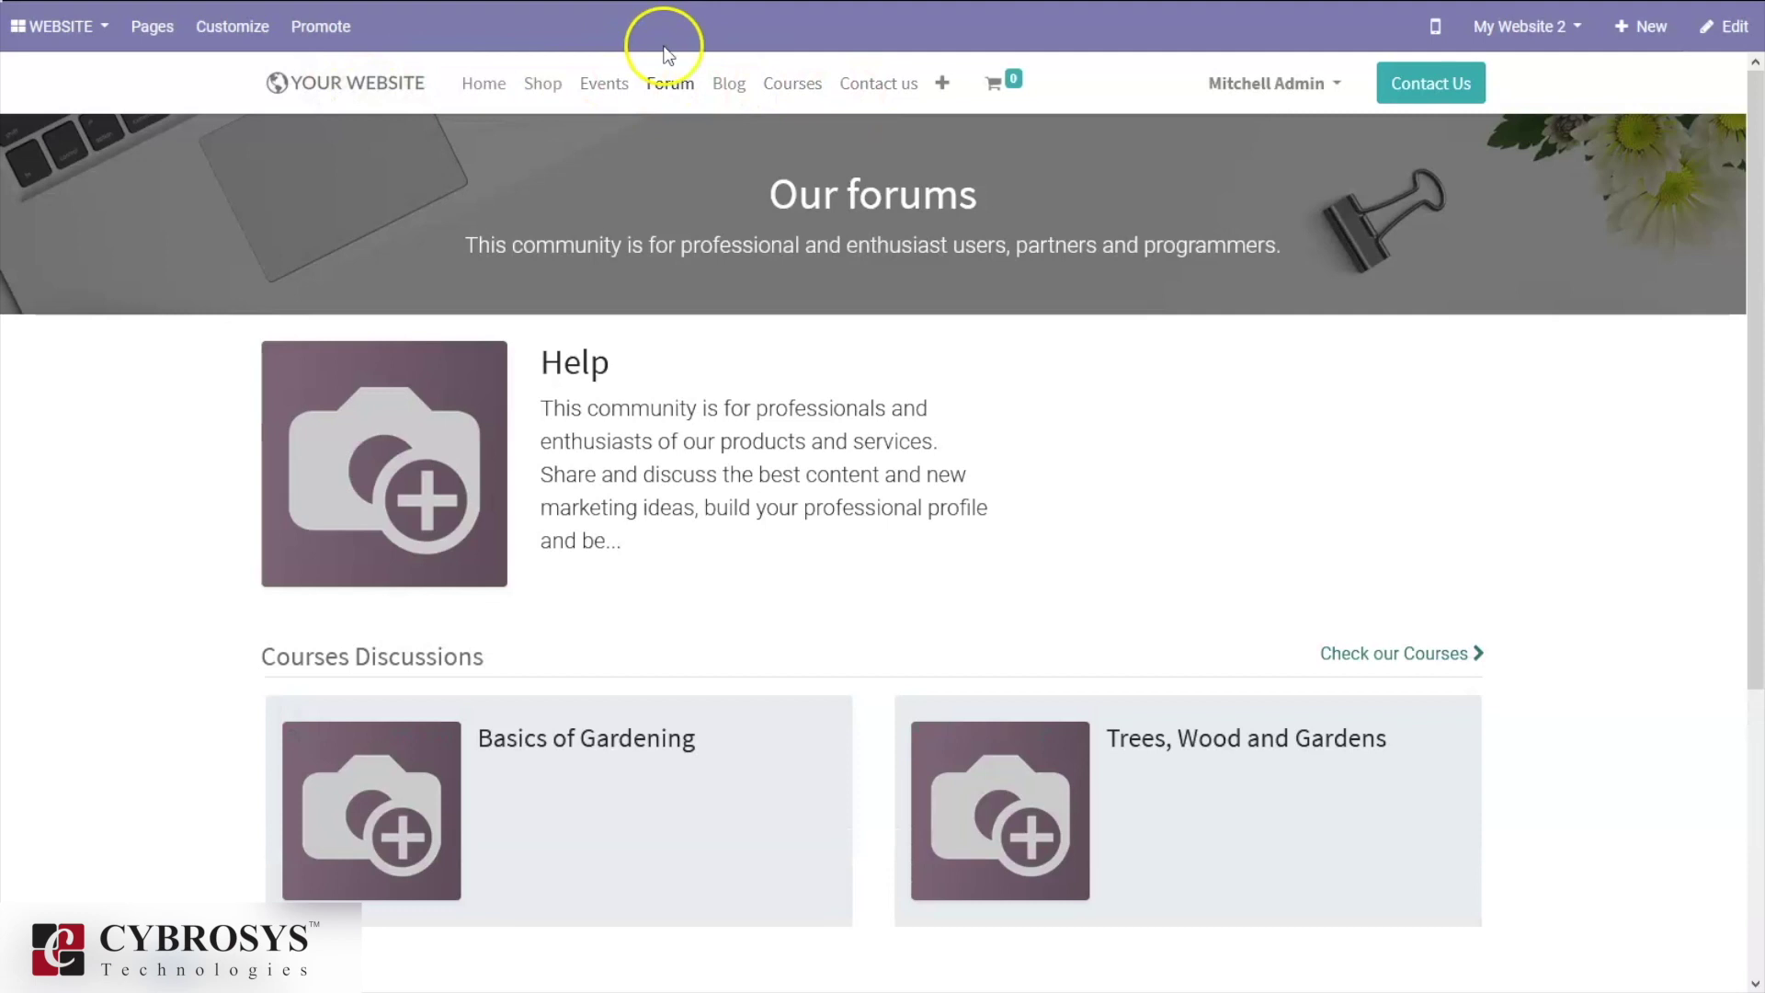
{"action": "left_click", "coordinate": [544, 92]}
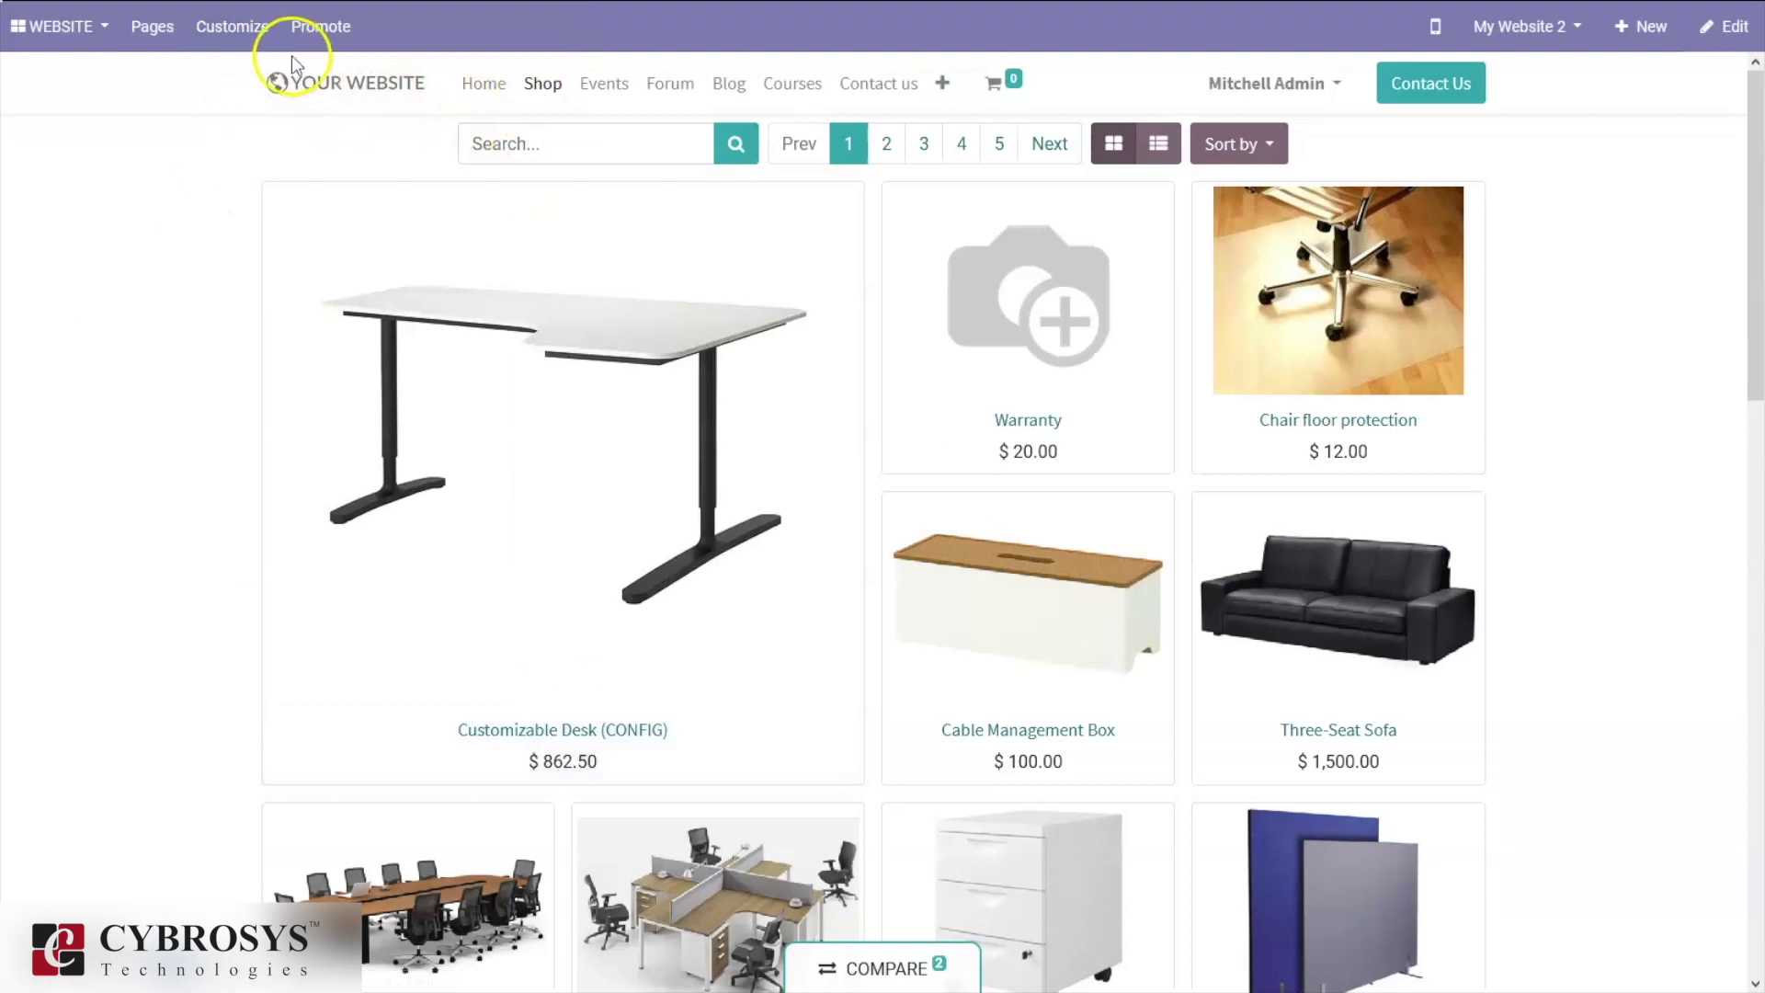
Turn on Add to Cart in Customize and add the $20.00 Warranty to the cart
{"action": "left_click", "coordinate": [234, 27]}
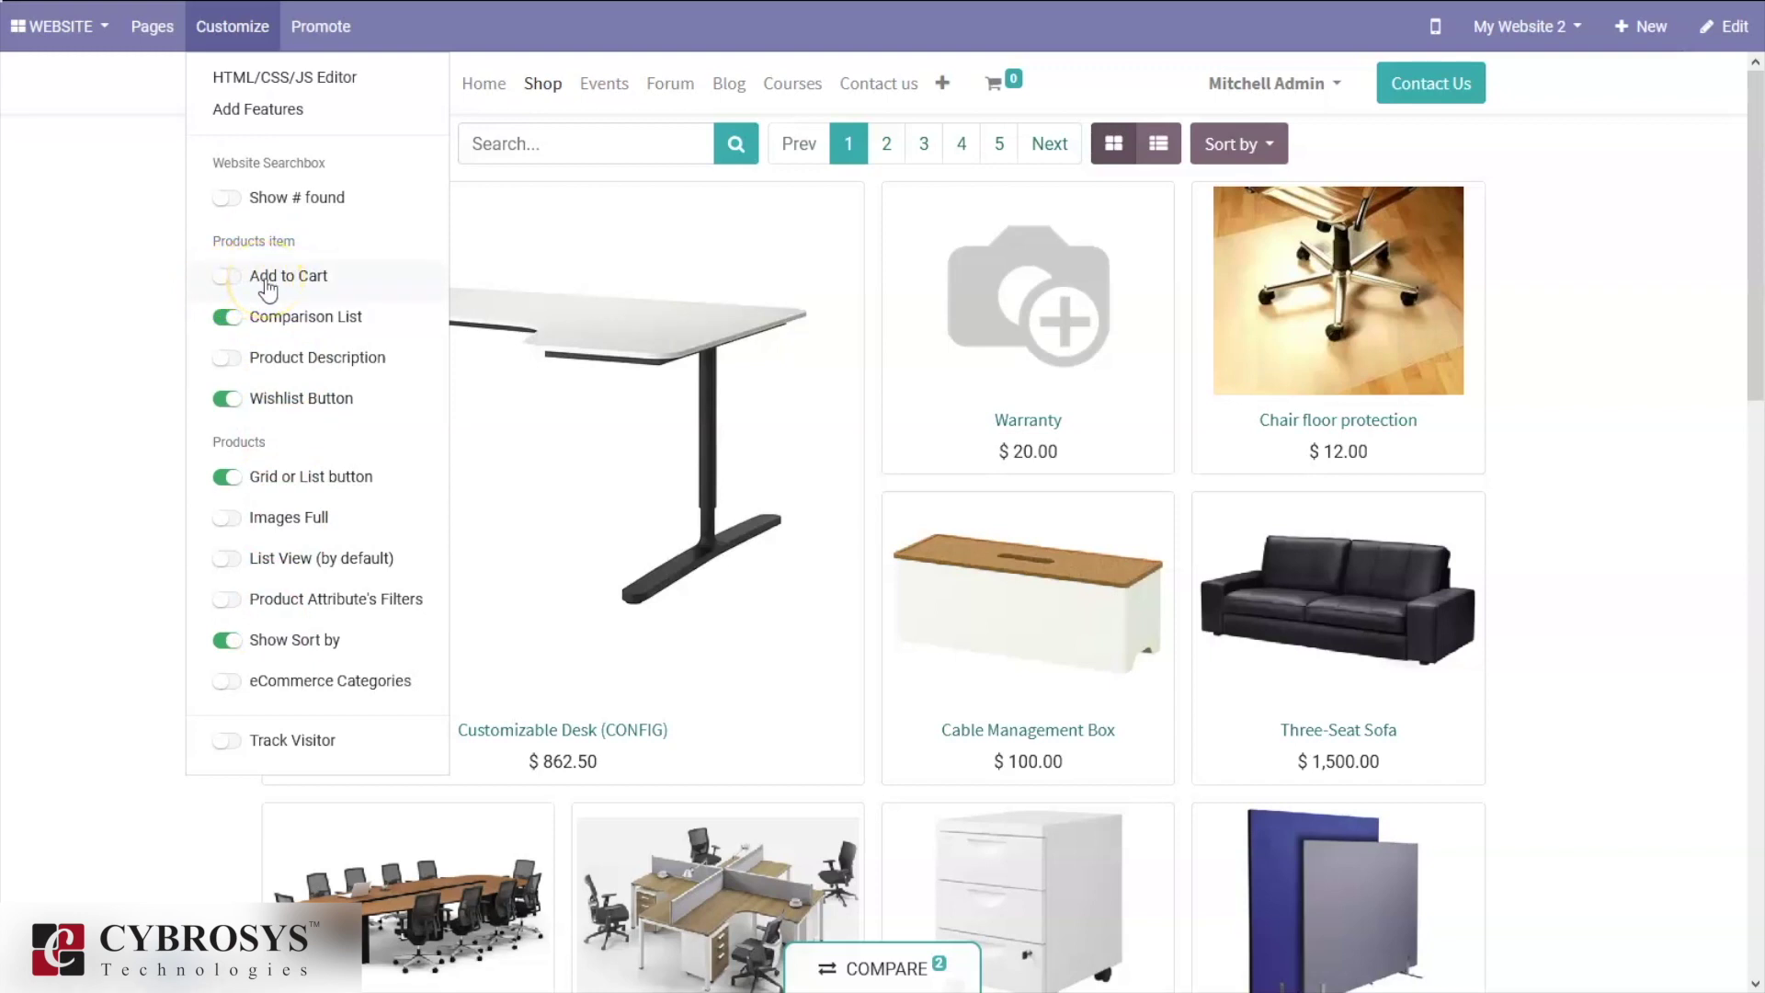
{"action": "left_click", "coordinate": [227, 276]}
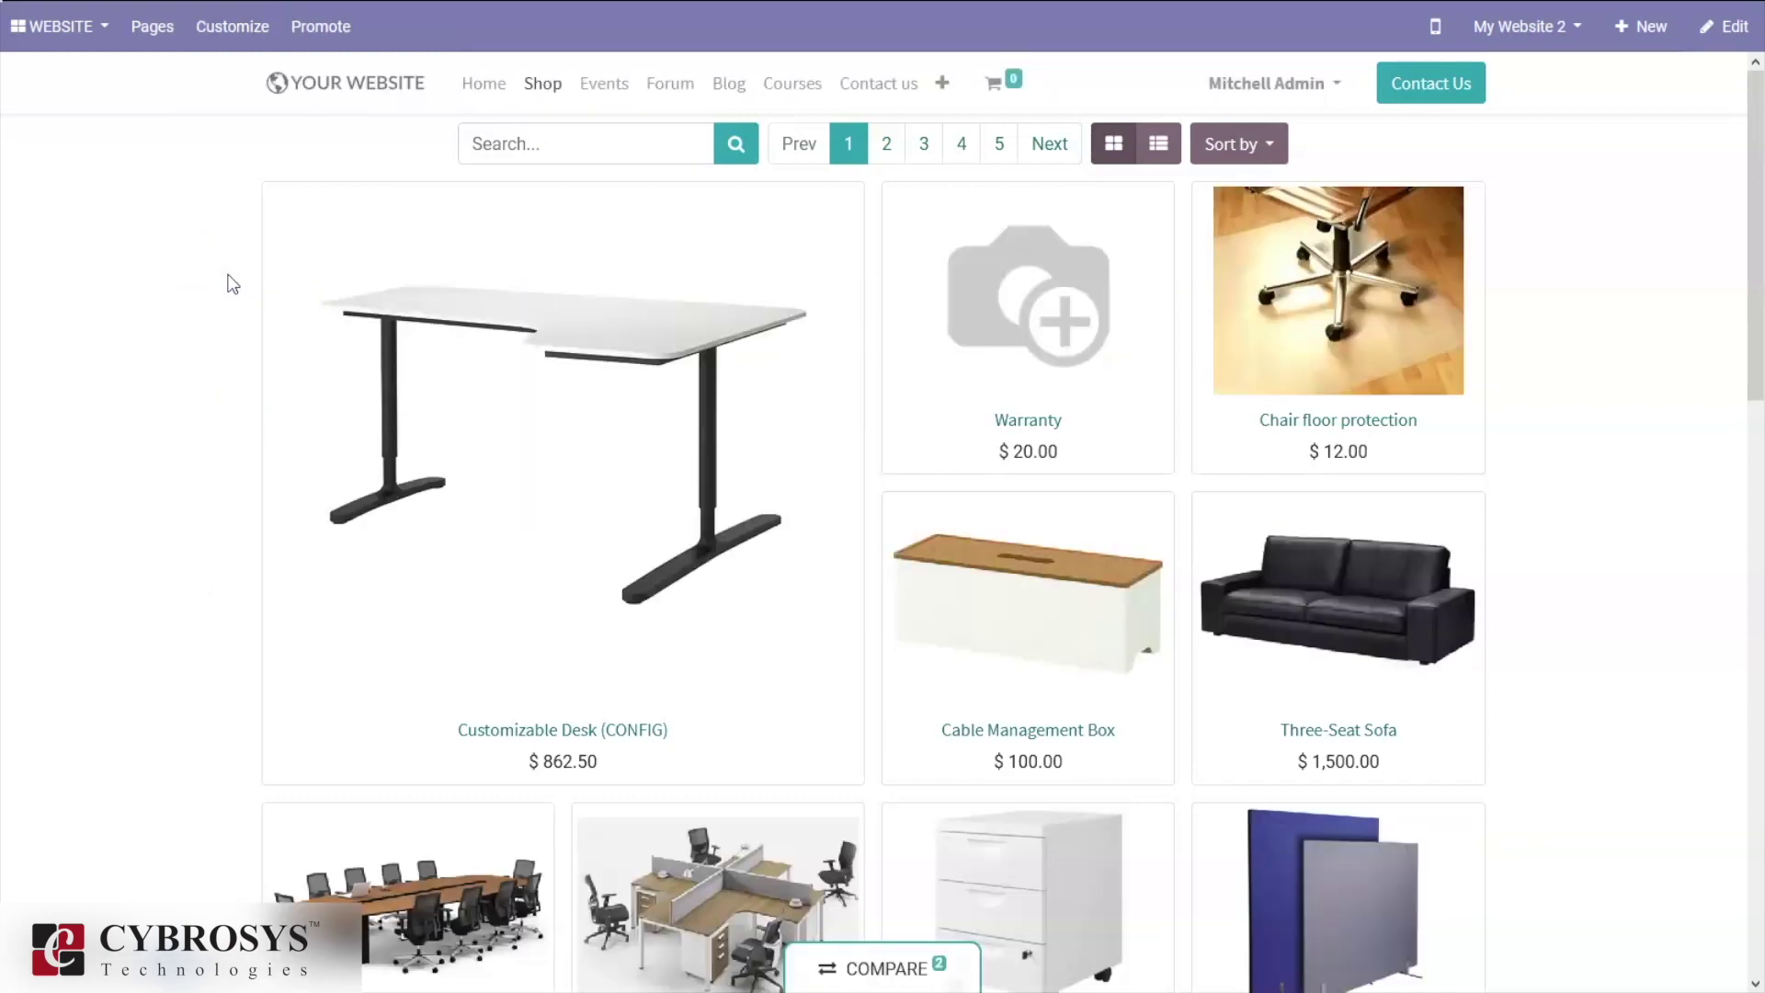
{"action": "mouse_move", "coordinate": [961, 425]}
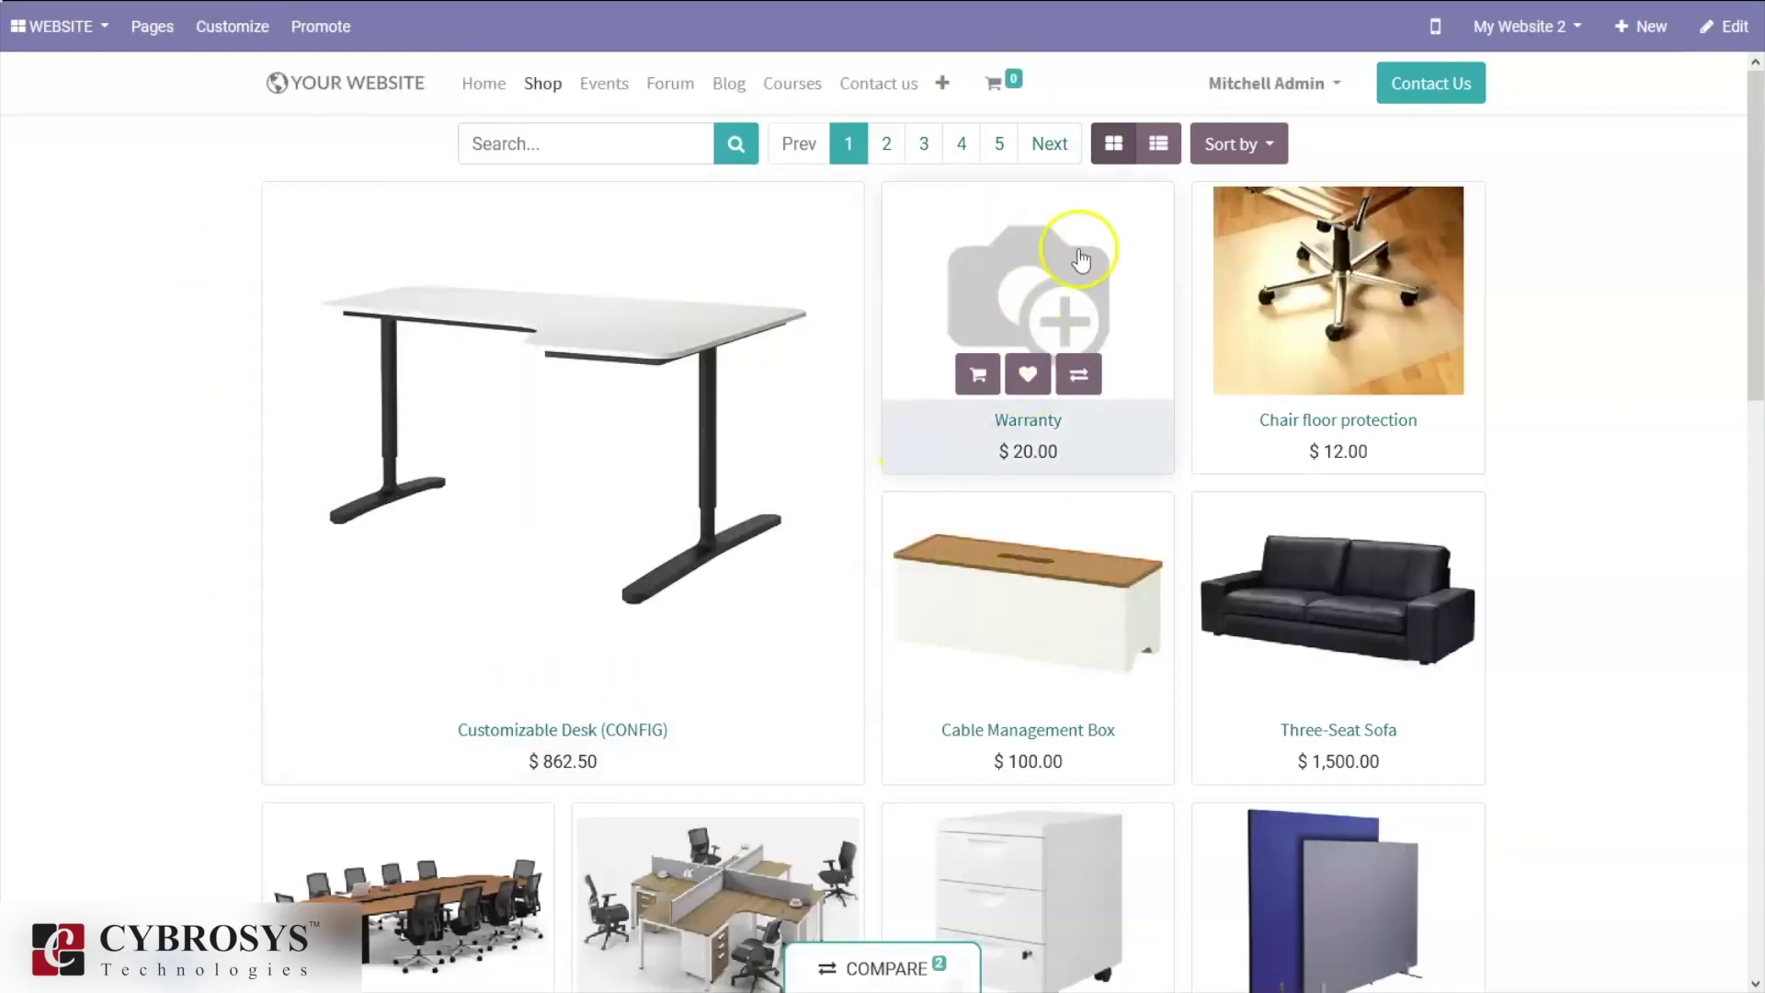
{"action": "left_click", "coordinate": [979, 377]}
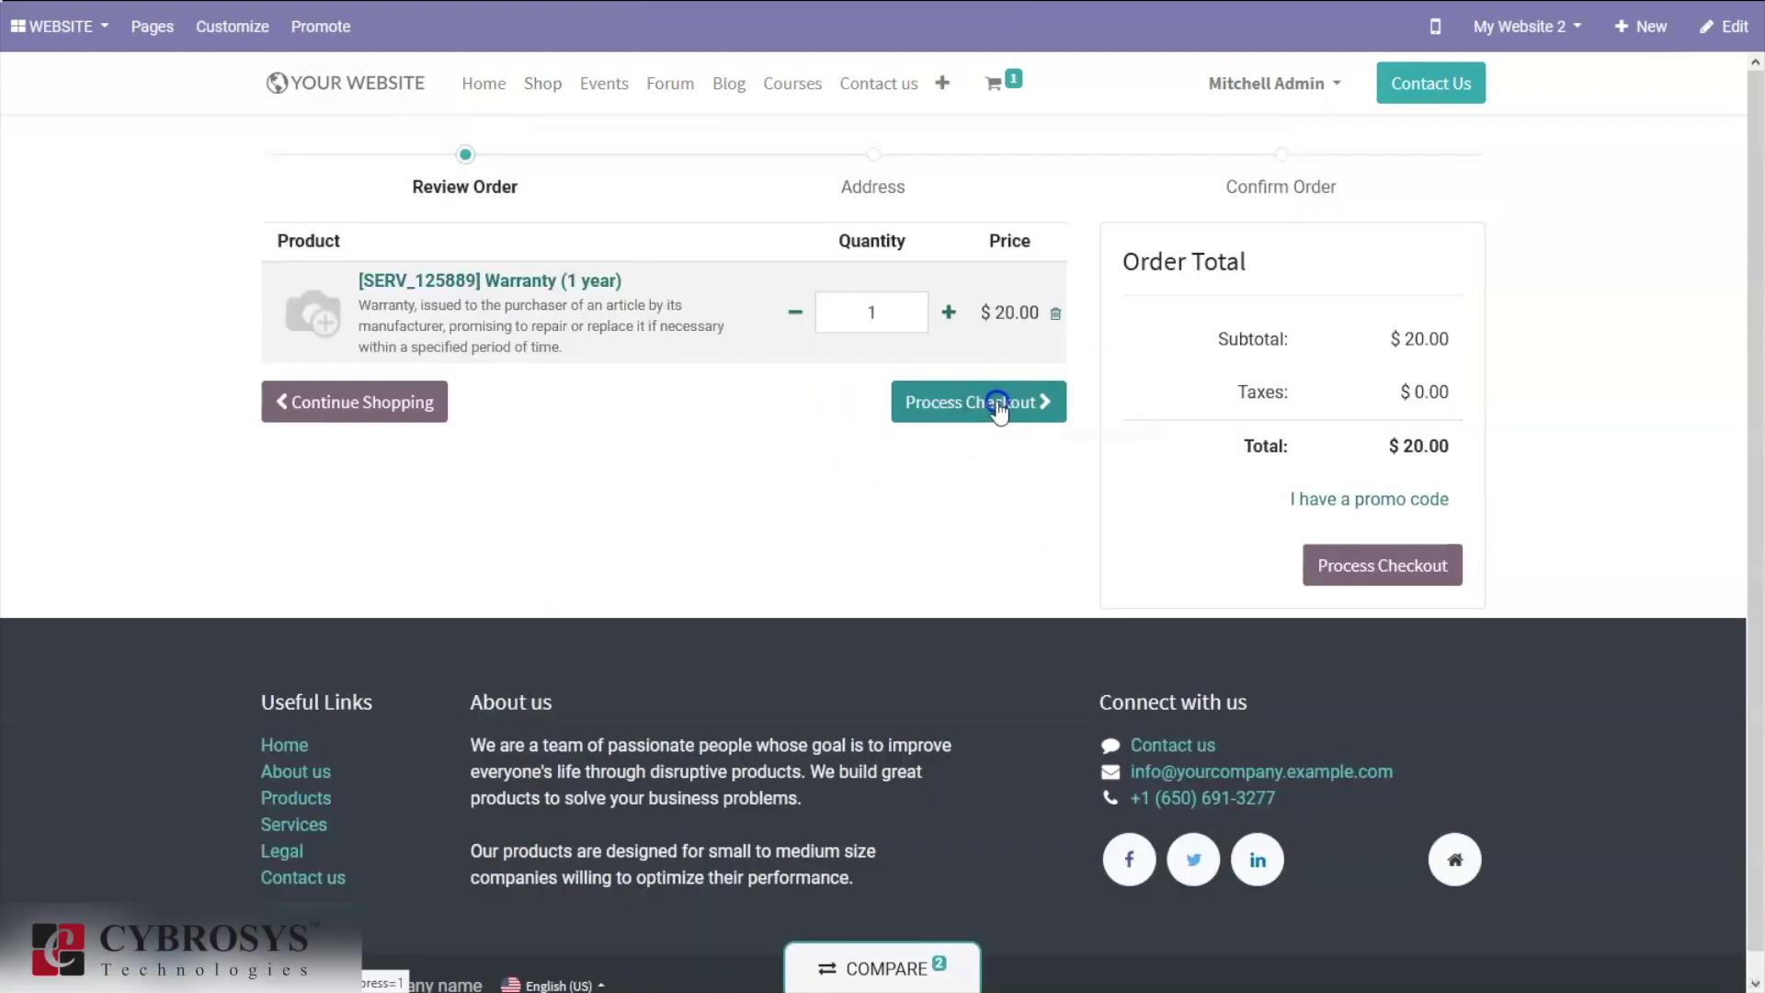
Proceed to checkout with the Warranty (1 year) in the cart, then return to the Shop
{"action": "left_click", "coordinate": [998, 405]}
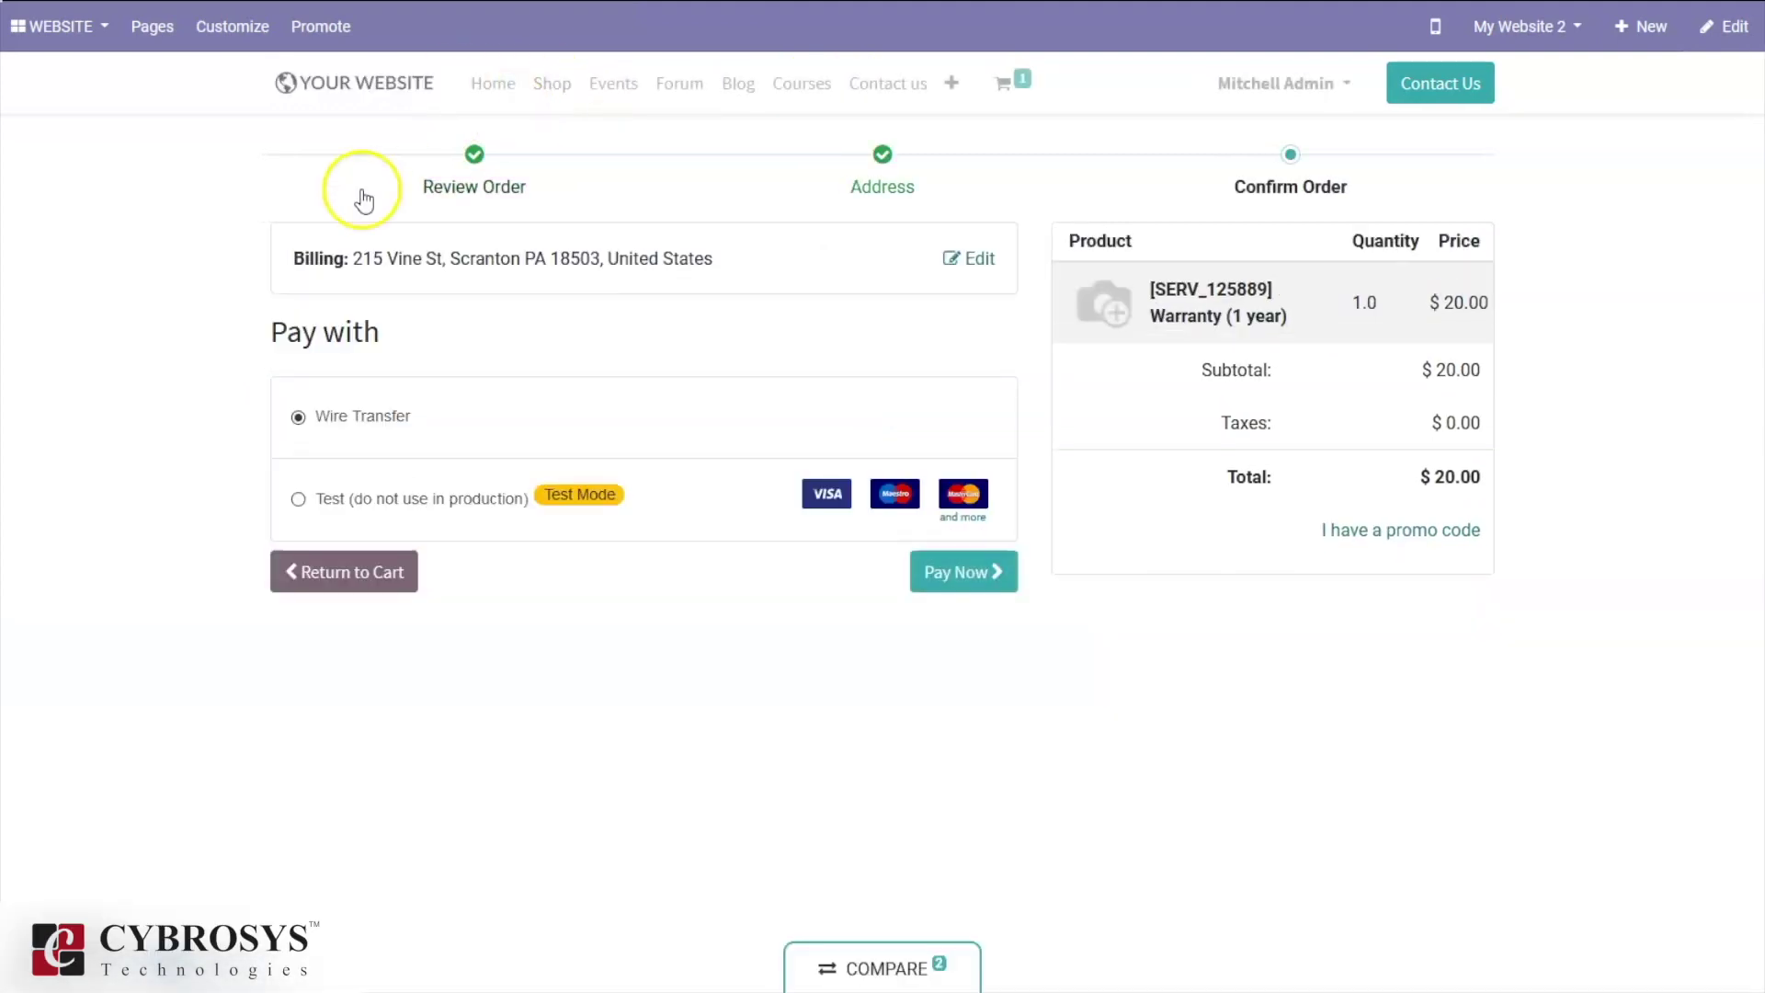
{"action": "left_click", "coordinate": [551, 83]}
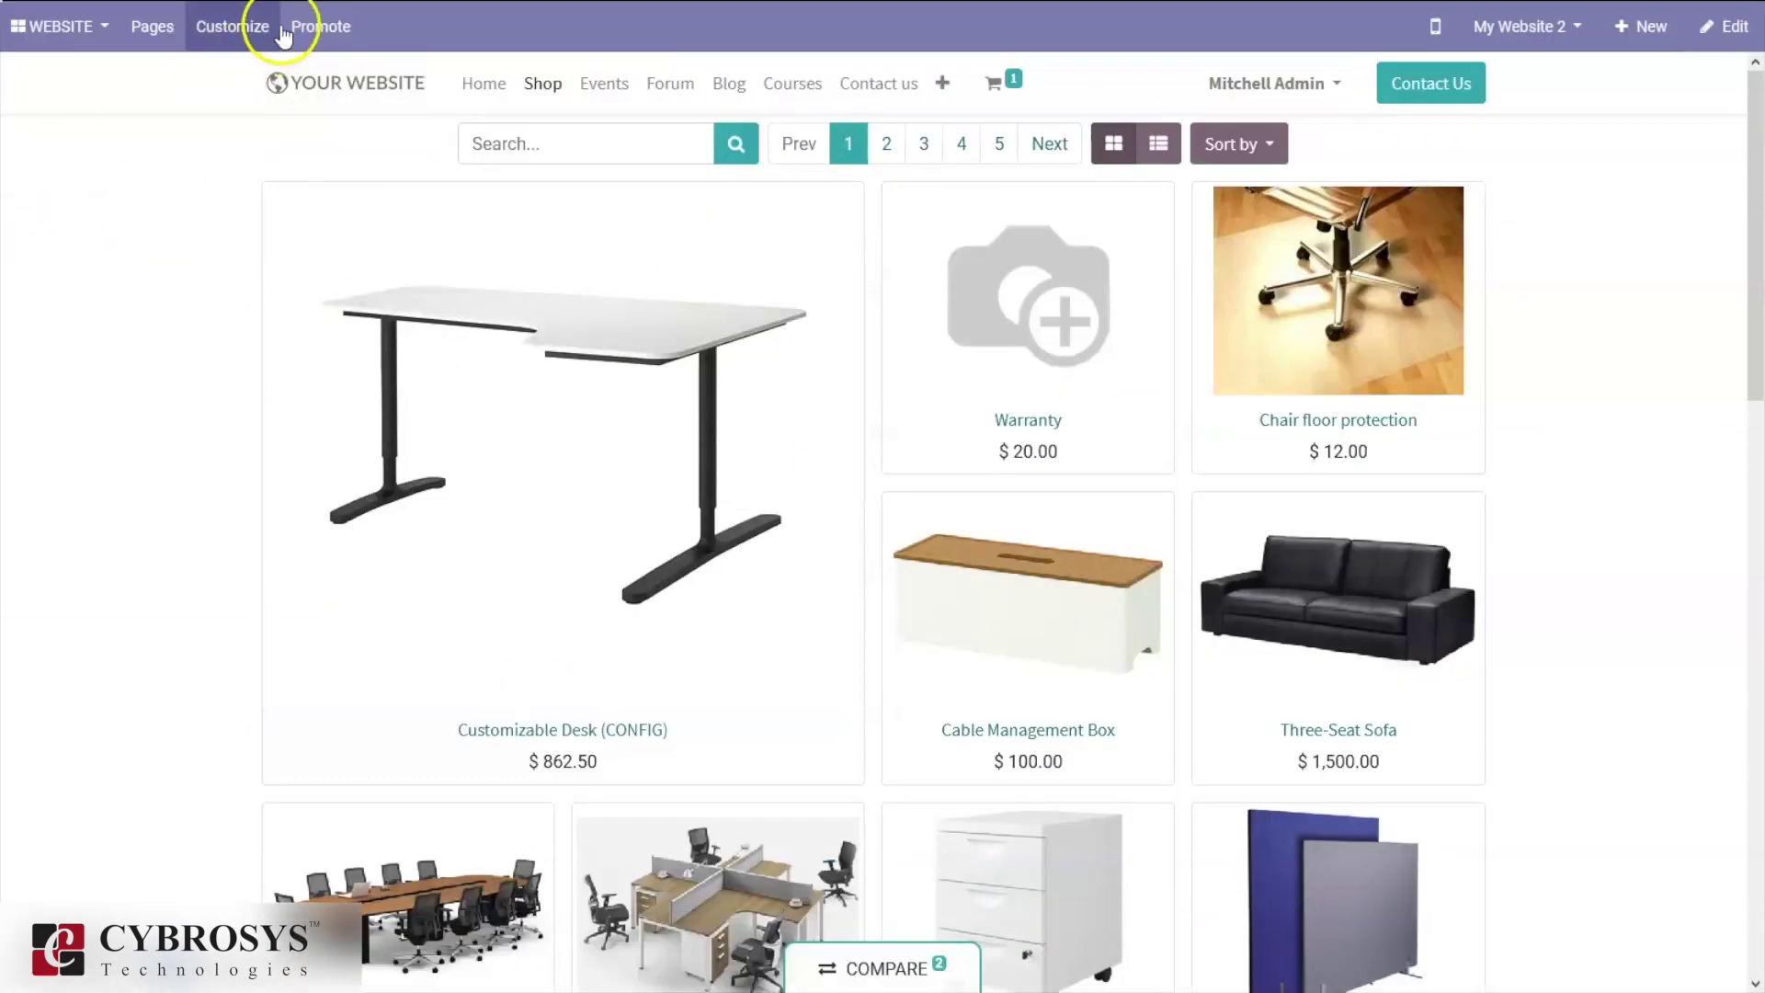
Compare Chair floor protection with Large Meeting Table and Four Person Desk, then return to the Shop
{"action": "left_click", "coordinate": [226, 31]}
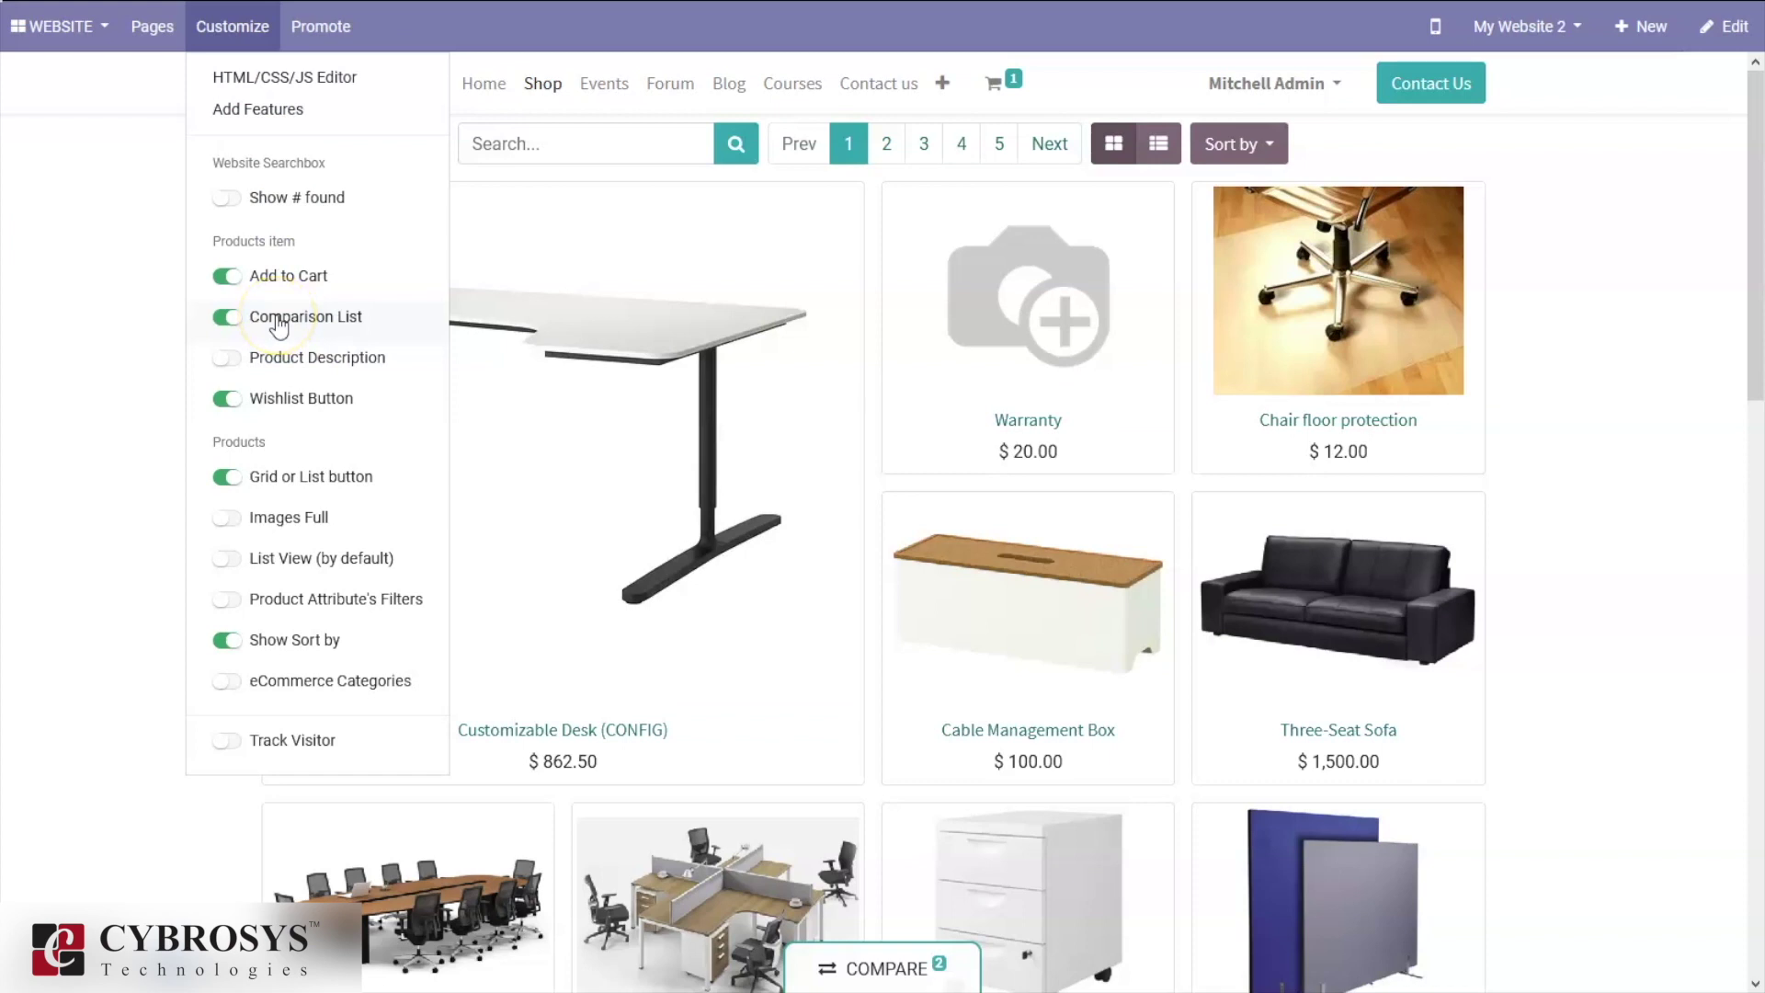
{"action": "mouse_move", "coordinate": [1056, 295]}
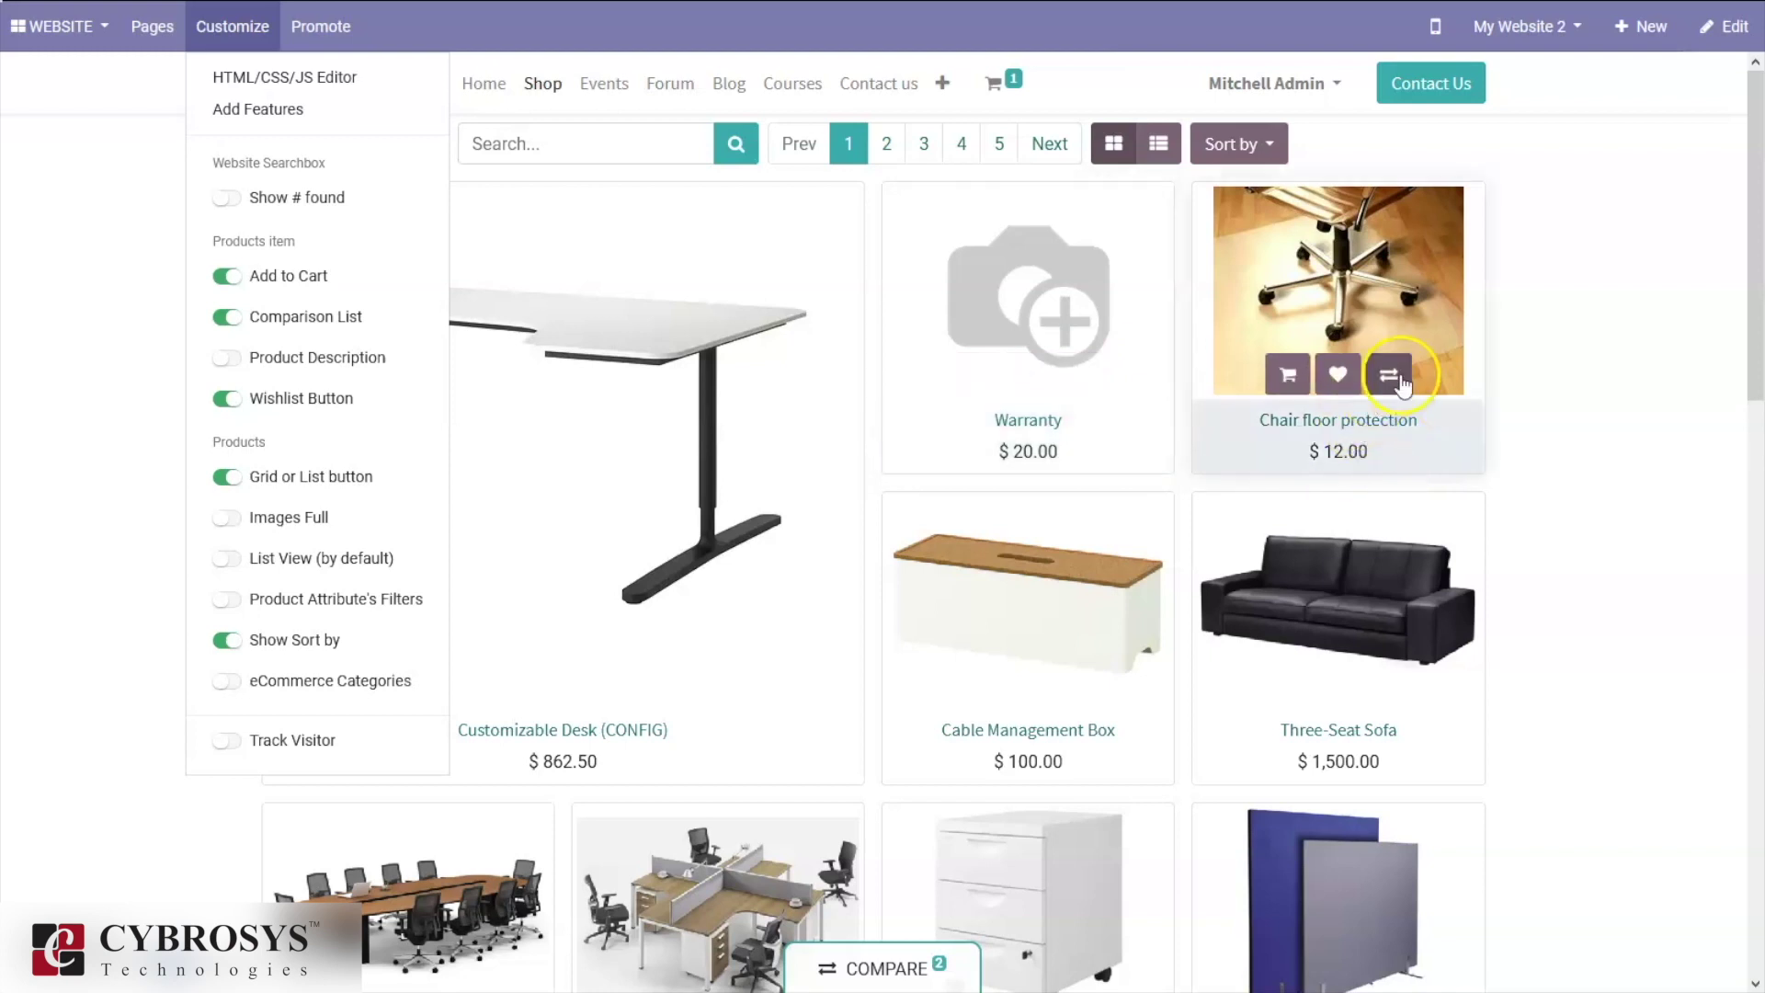
{"action": "left_click", "coordinate": [1388, 375]}
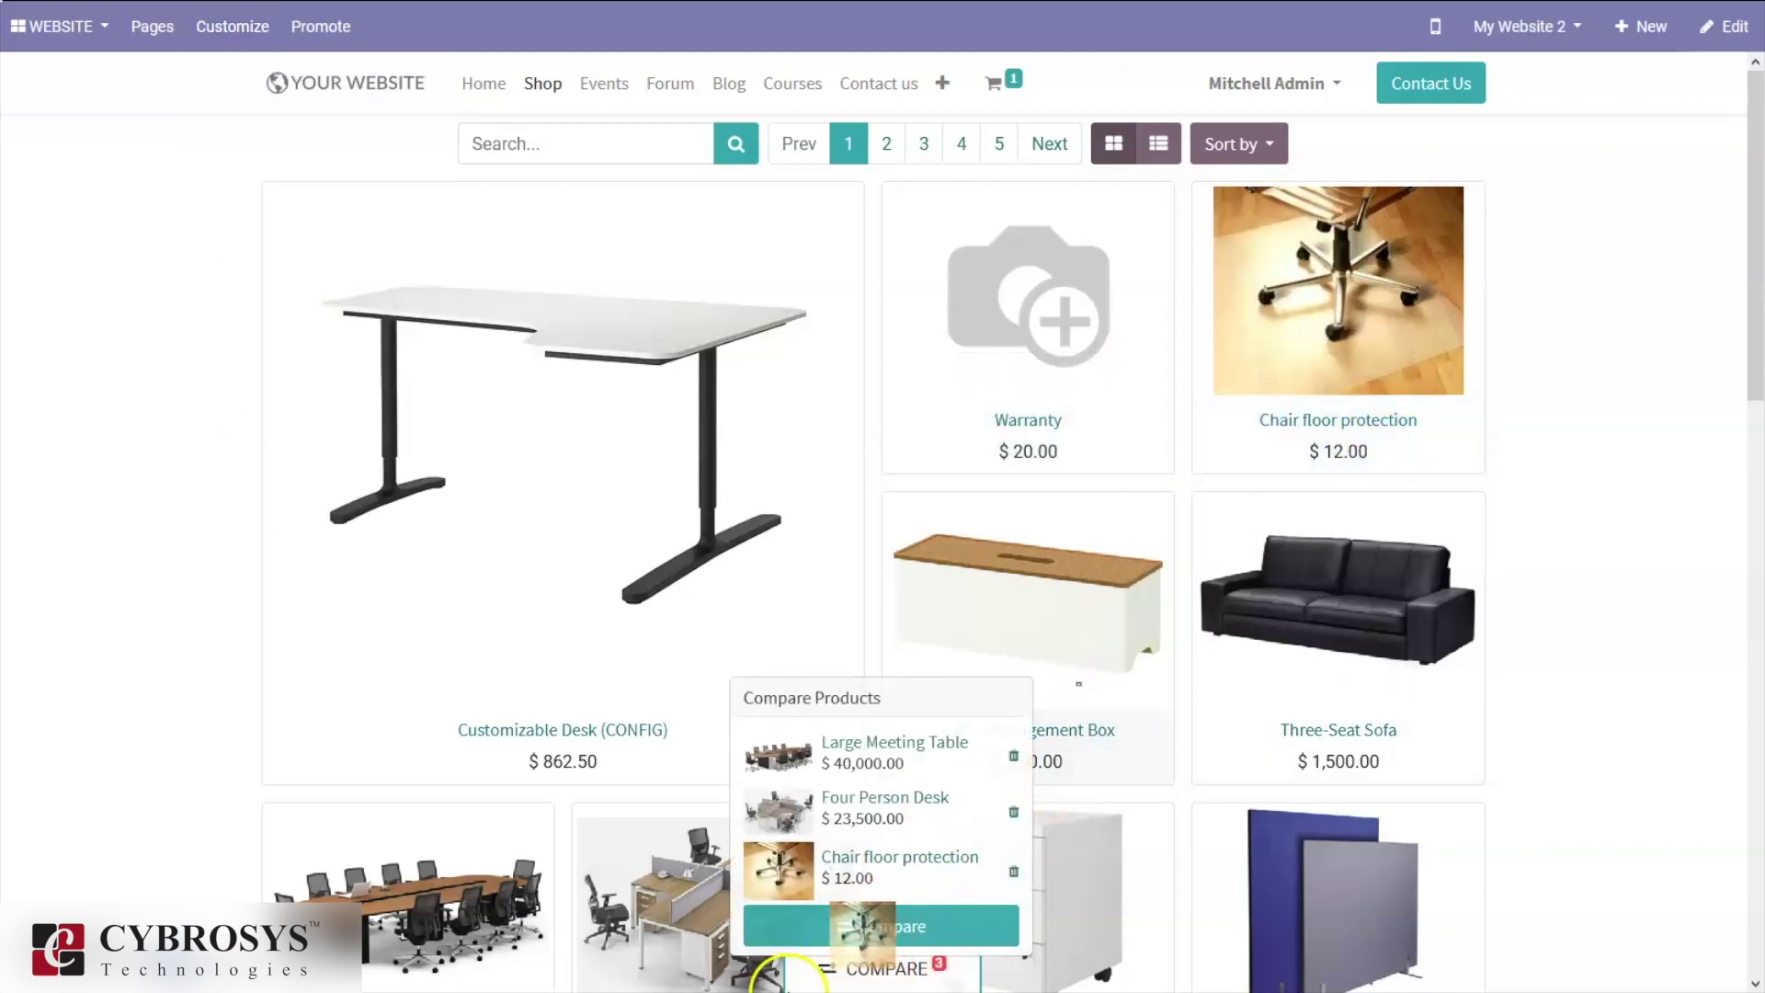
{"action": "left_click", "coordinate": [880, 929]}
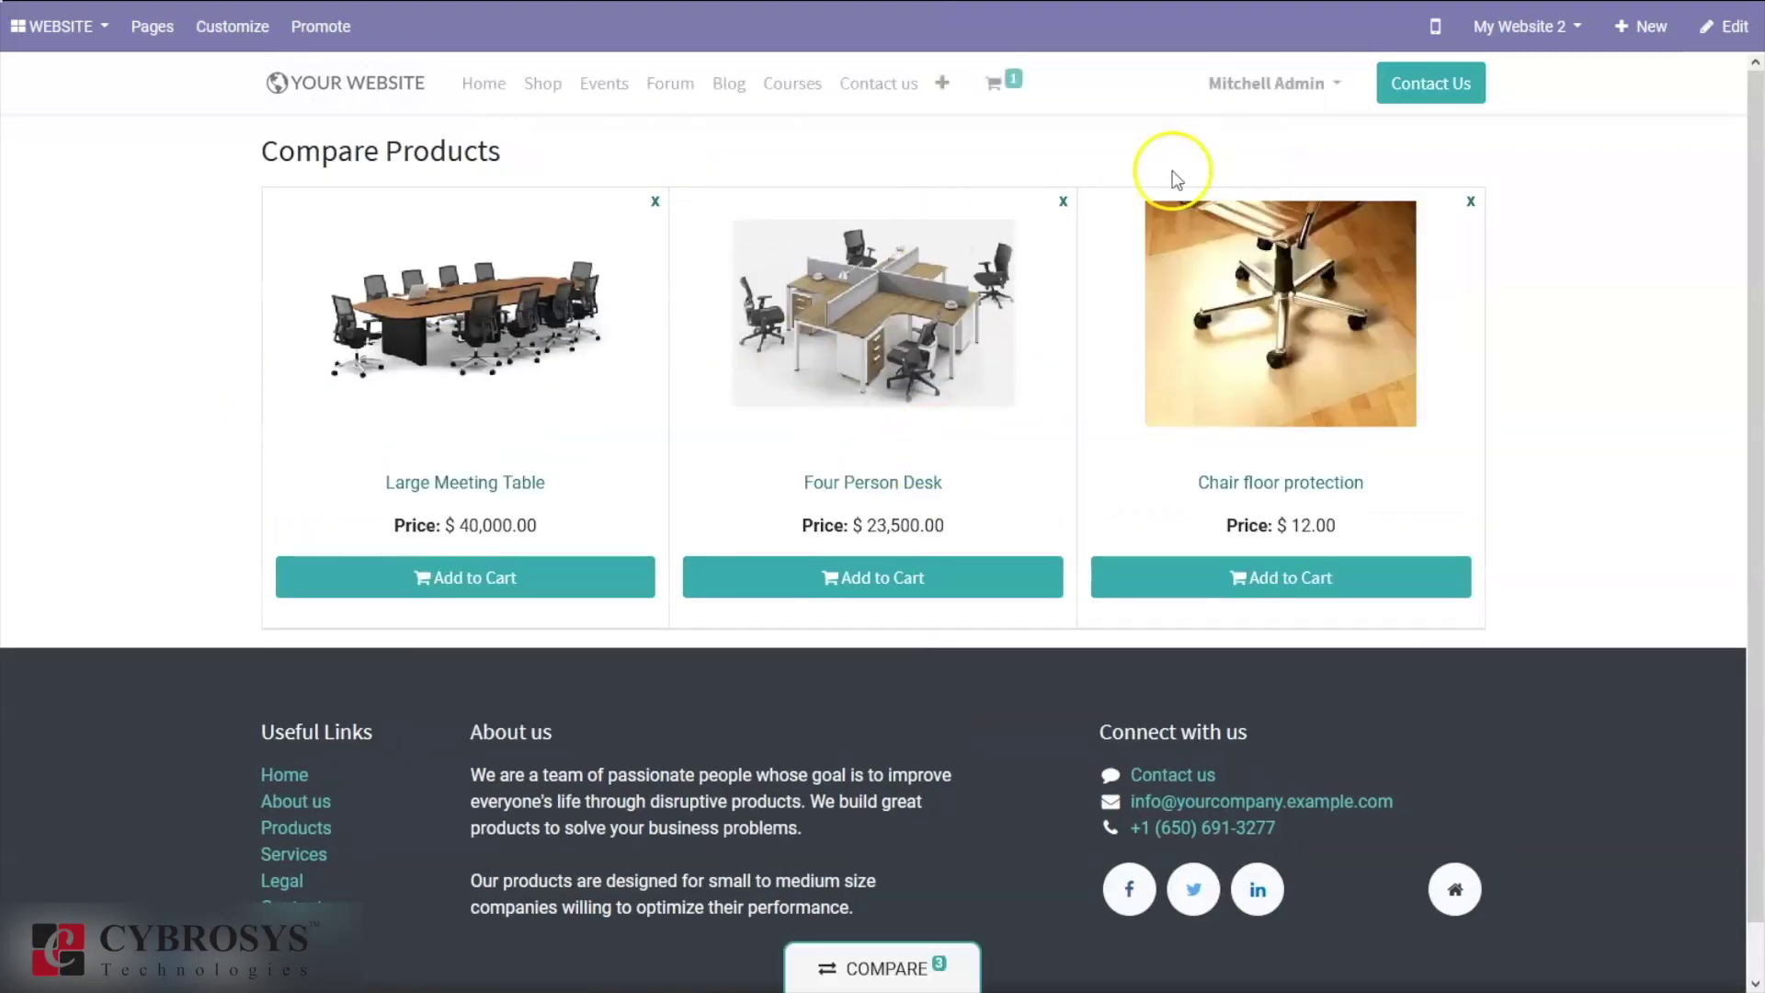
{"action": "left_click", "coordinate": [530, 89]}
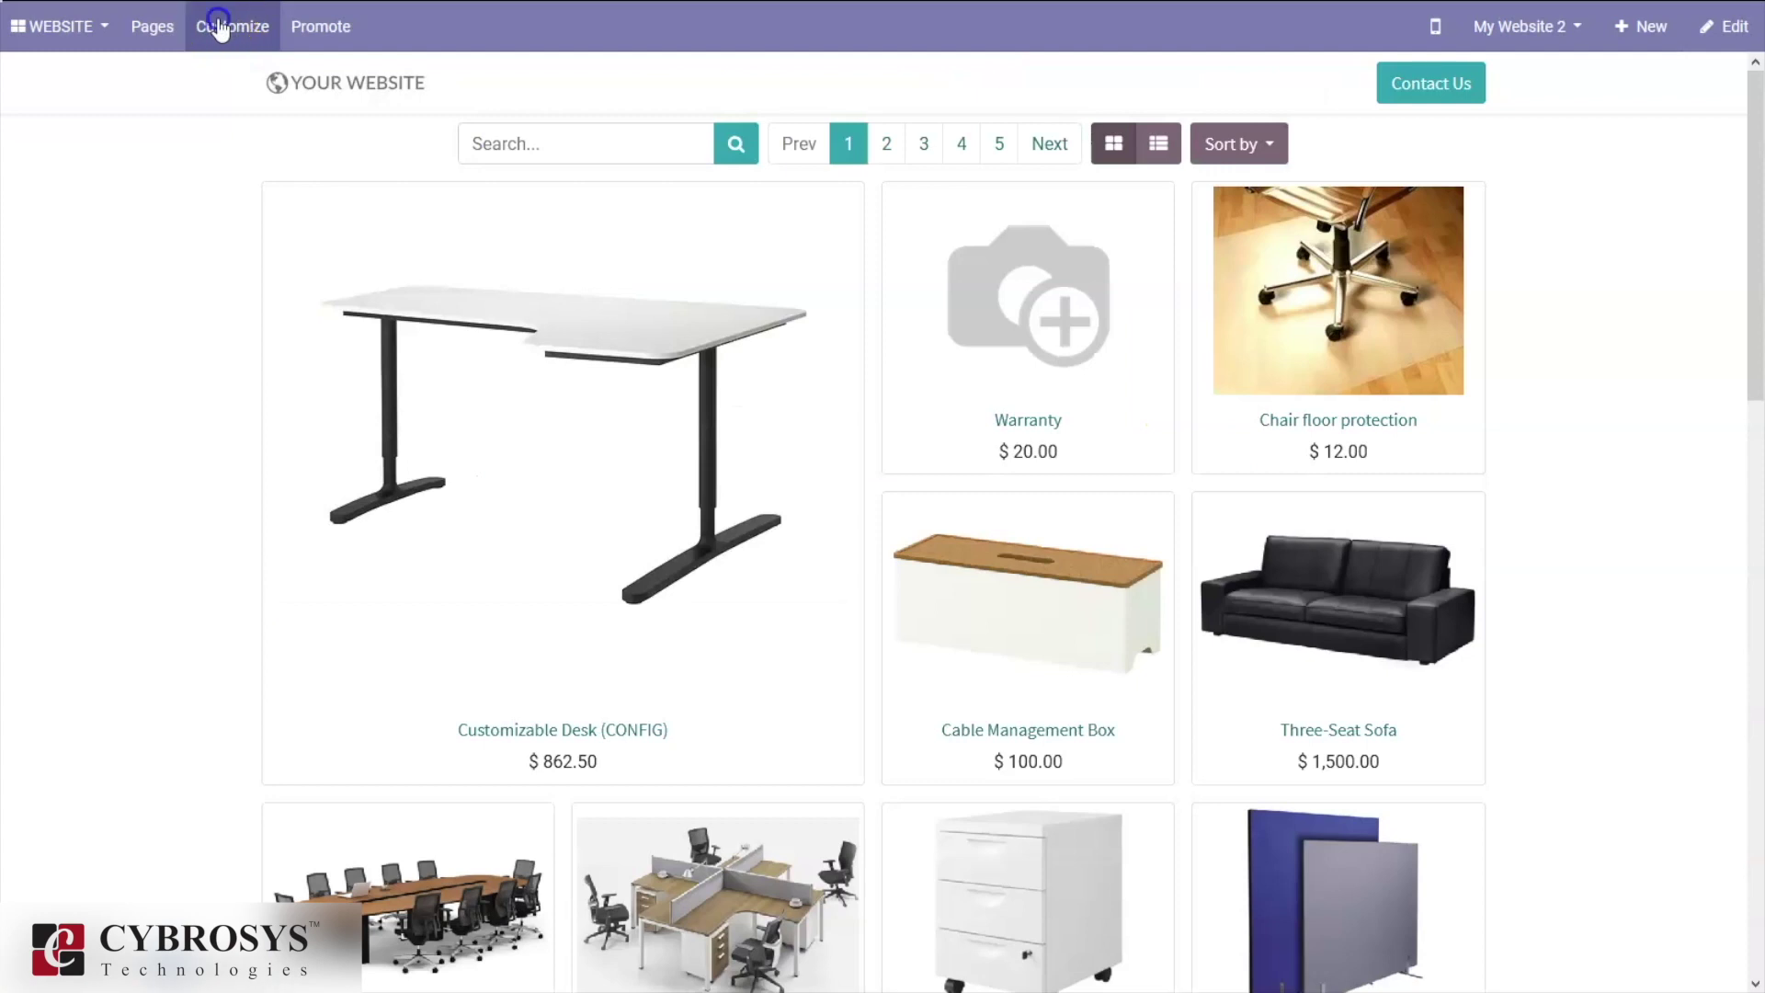
{"action": "left_click", "coordinate": [218, 20]}
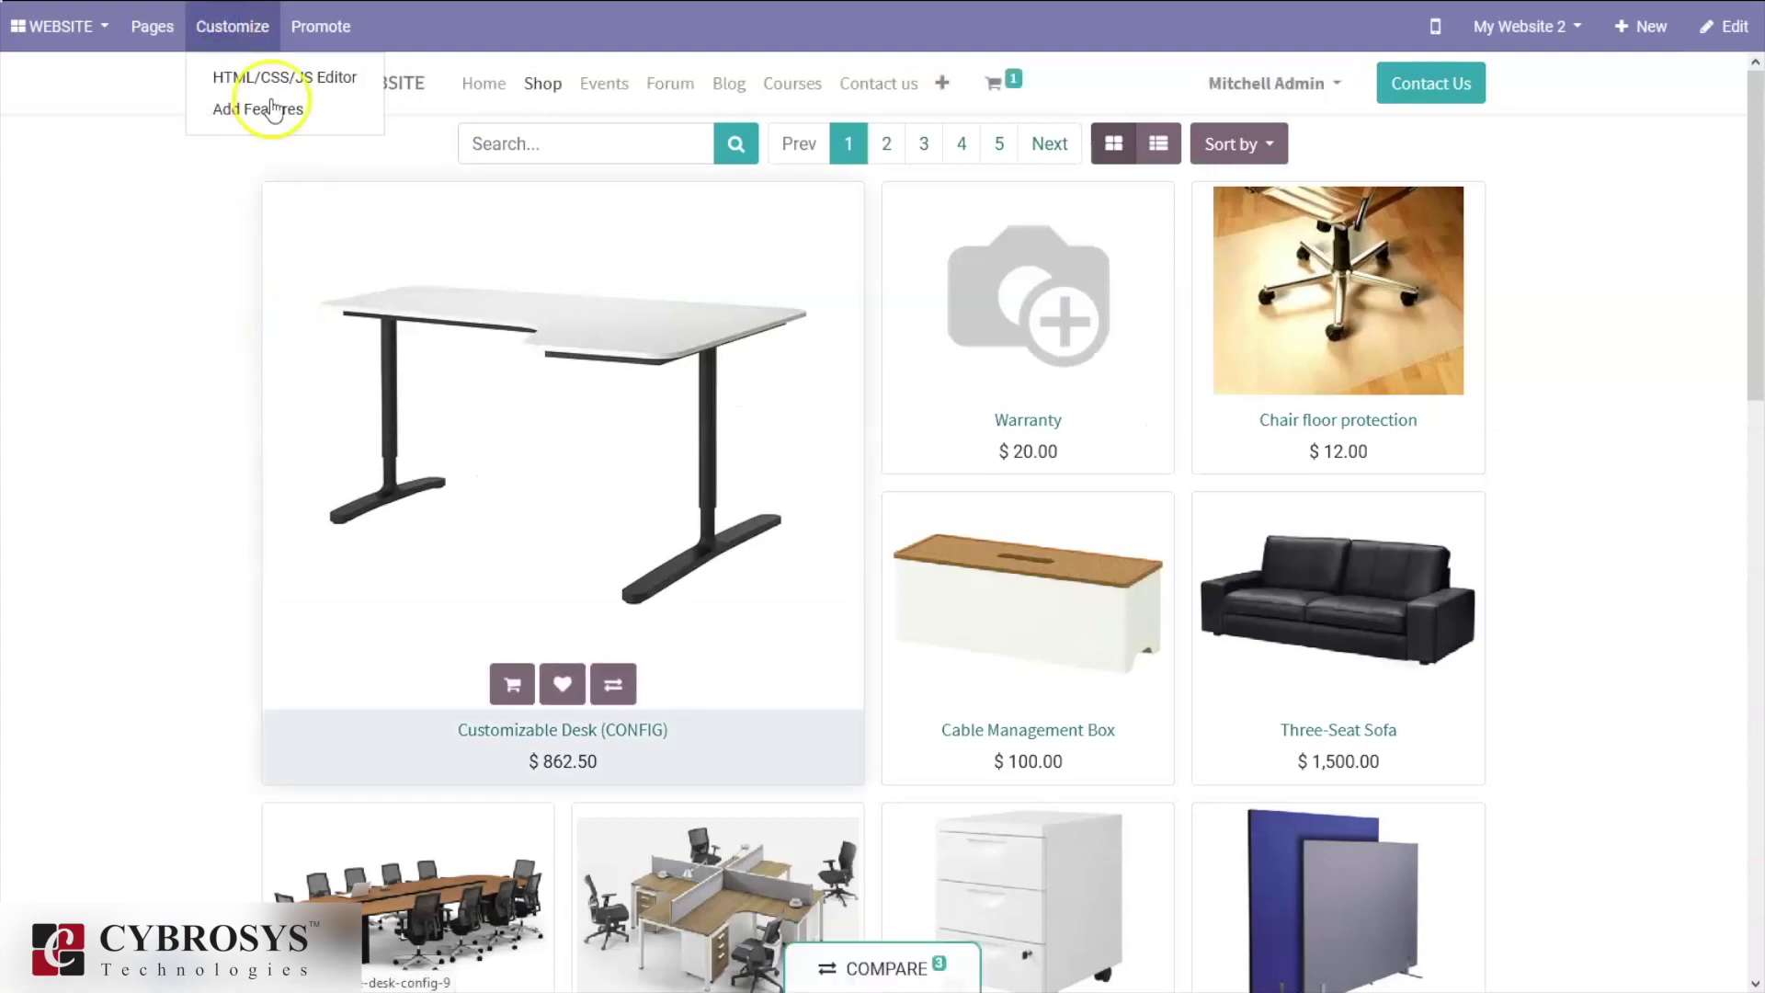
Show product descriptions in the shop grid, view the $20.00 Warranty page, then return to Shop
{"action": "left_click", "coordinate": [225, 357]}
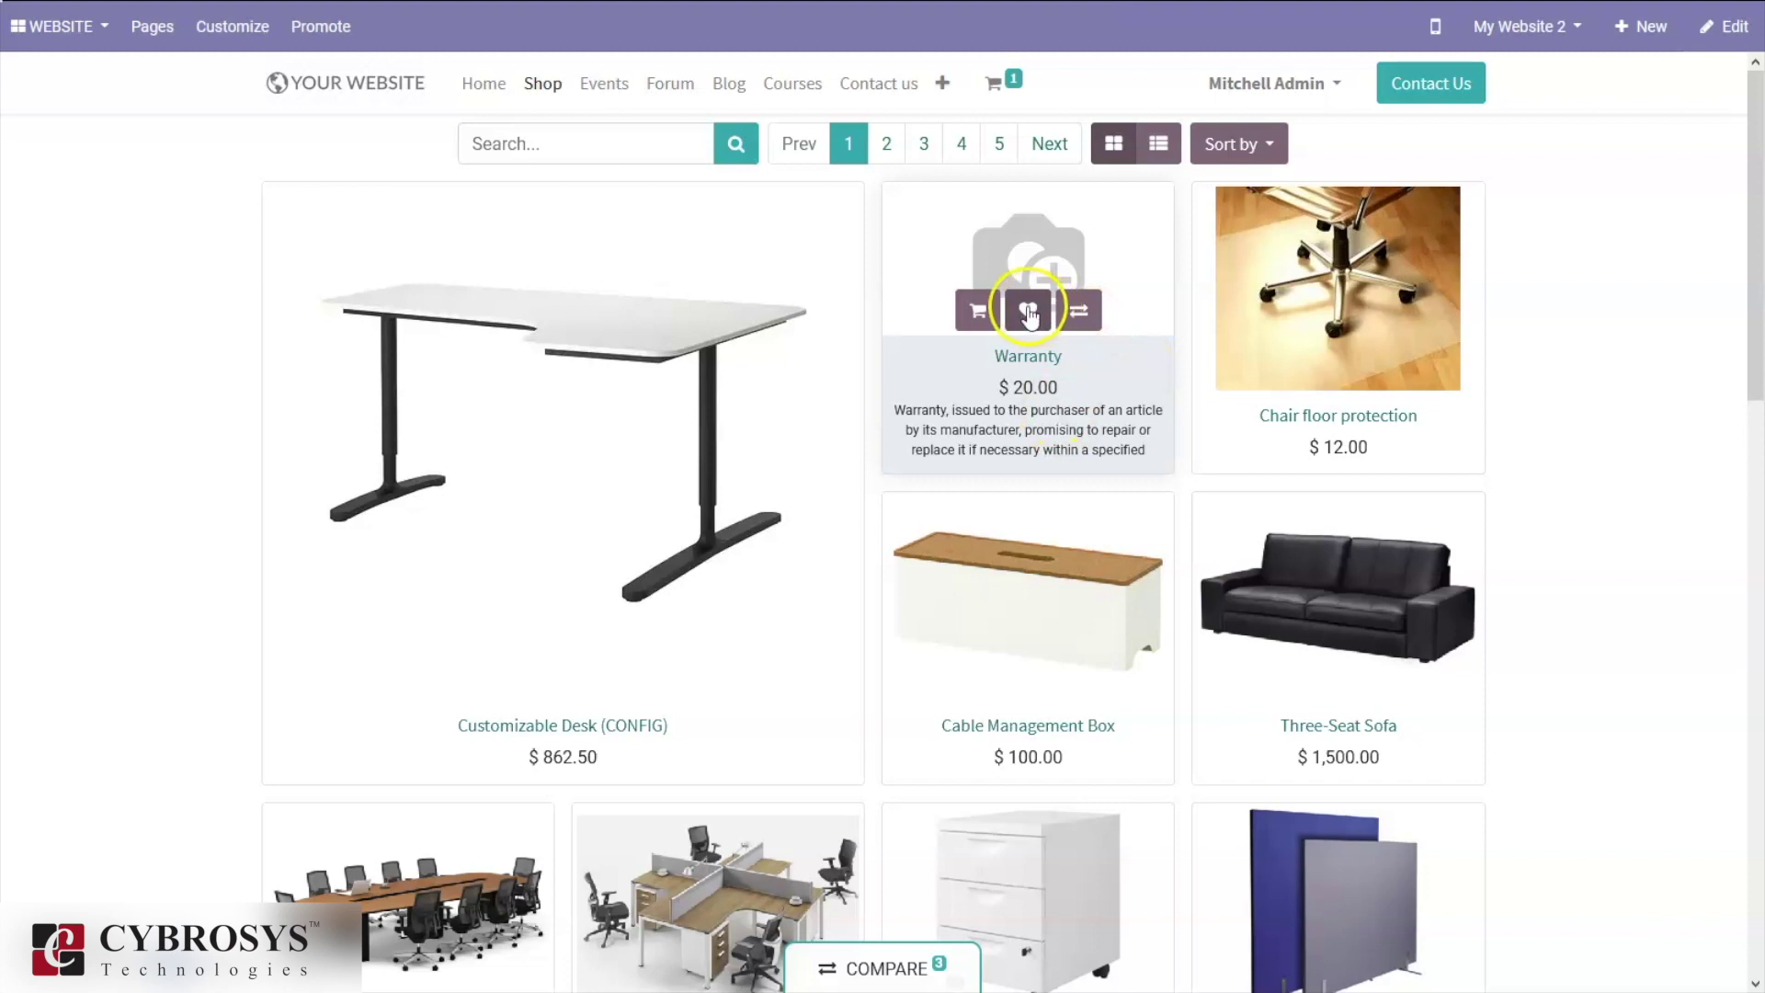
{"action": "left_click", "coordinate": [1144, 270]}
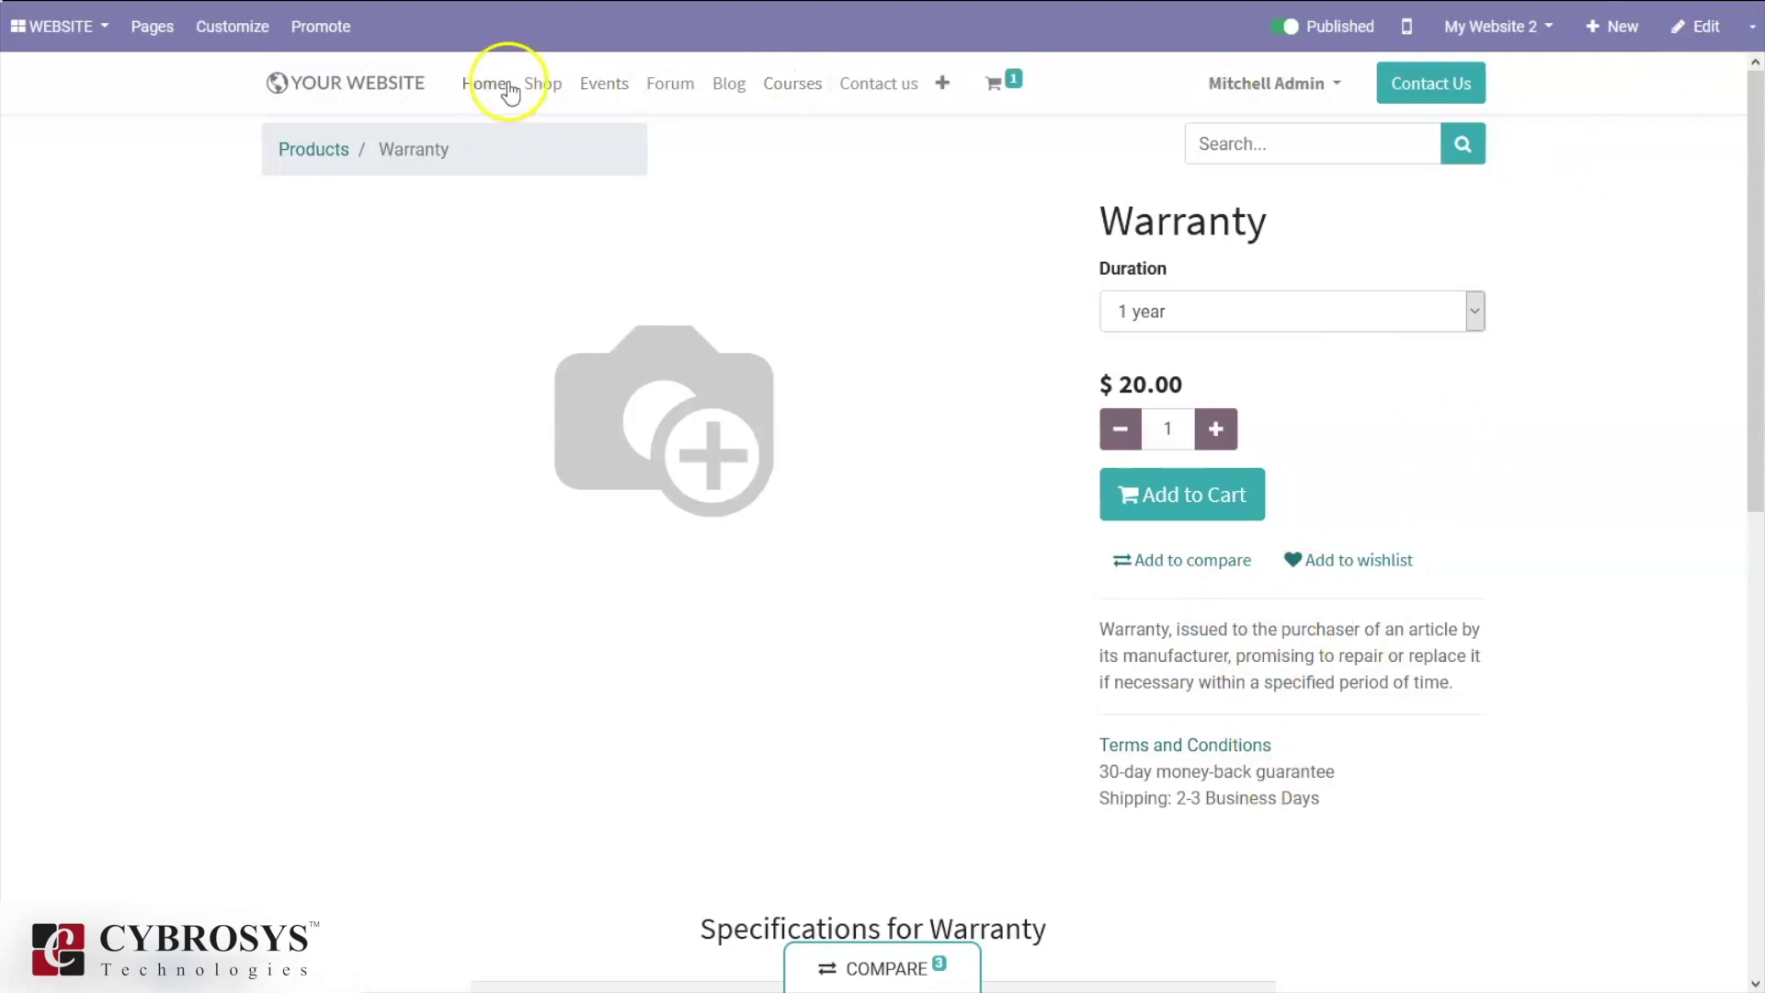
{"action": "left_click", "coordinate": [541, 85]}
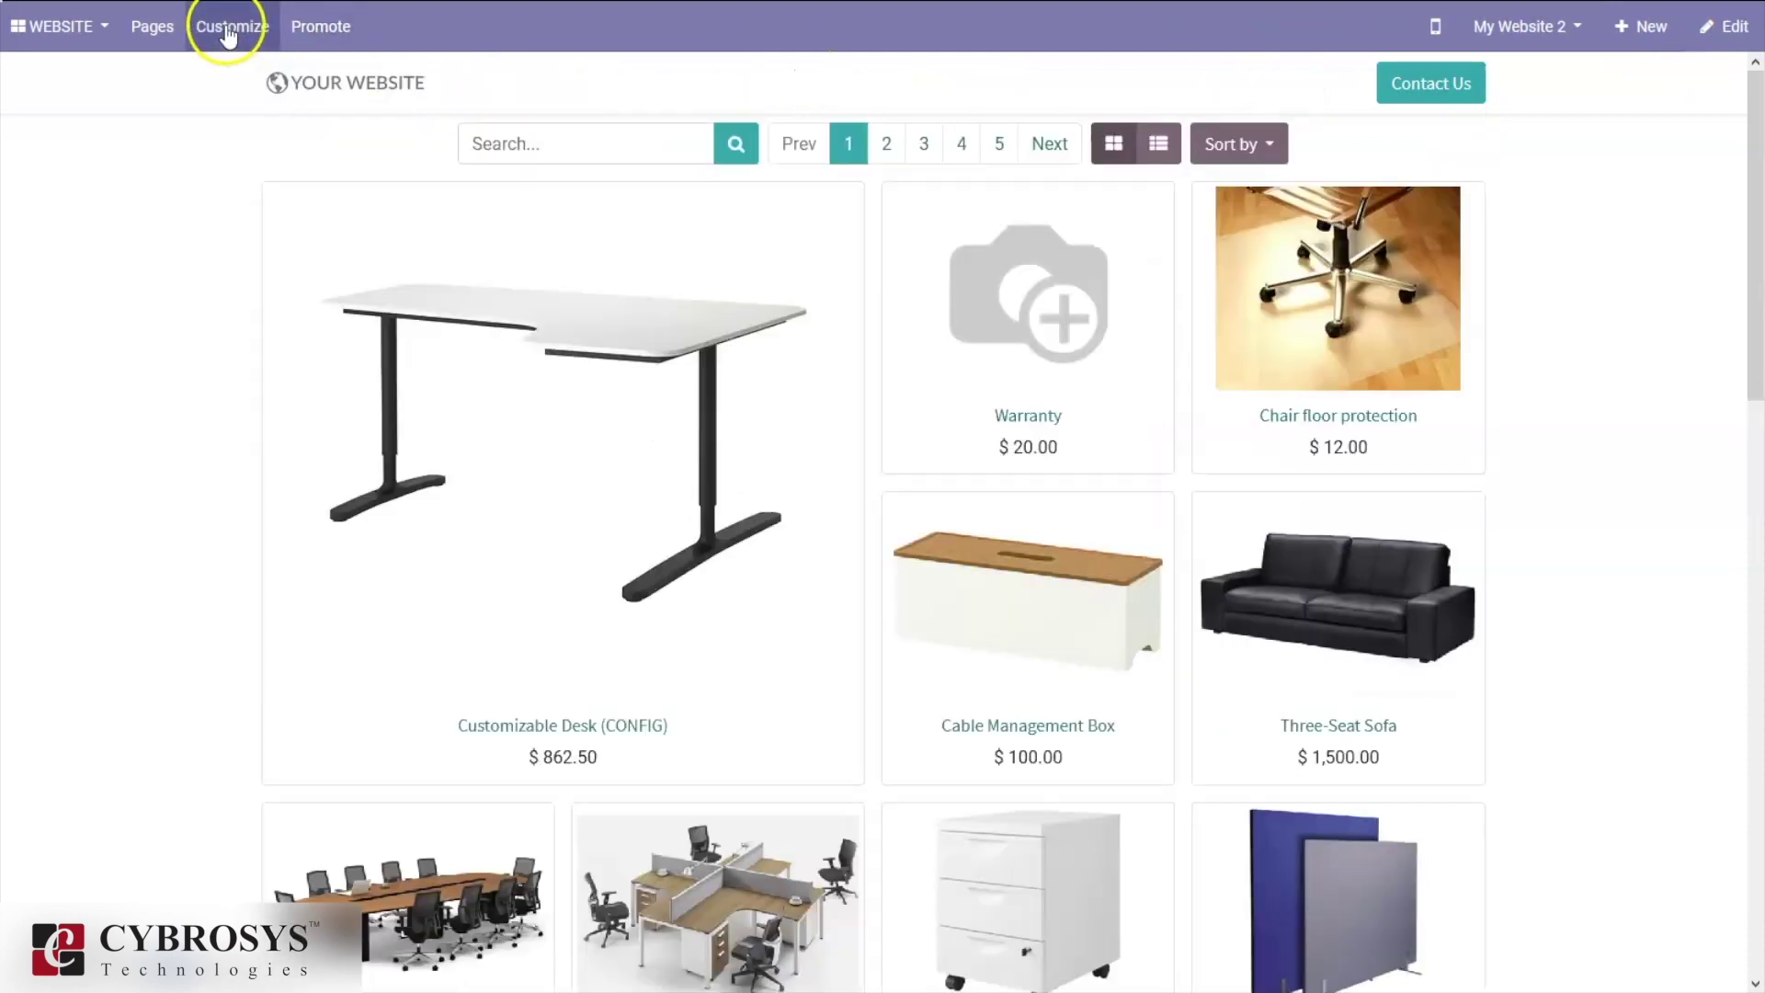
Add the Warranty product to the wishlist using the heart on its shop card
{"action": "left_click", "coordinate": [228, 28]}
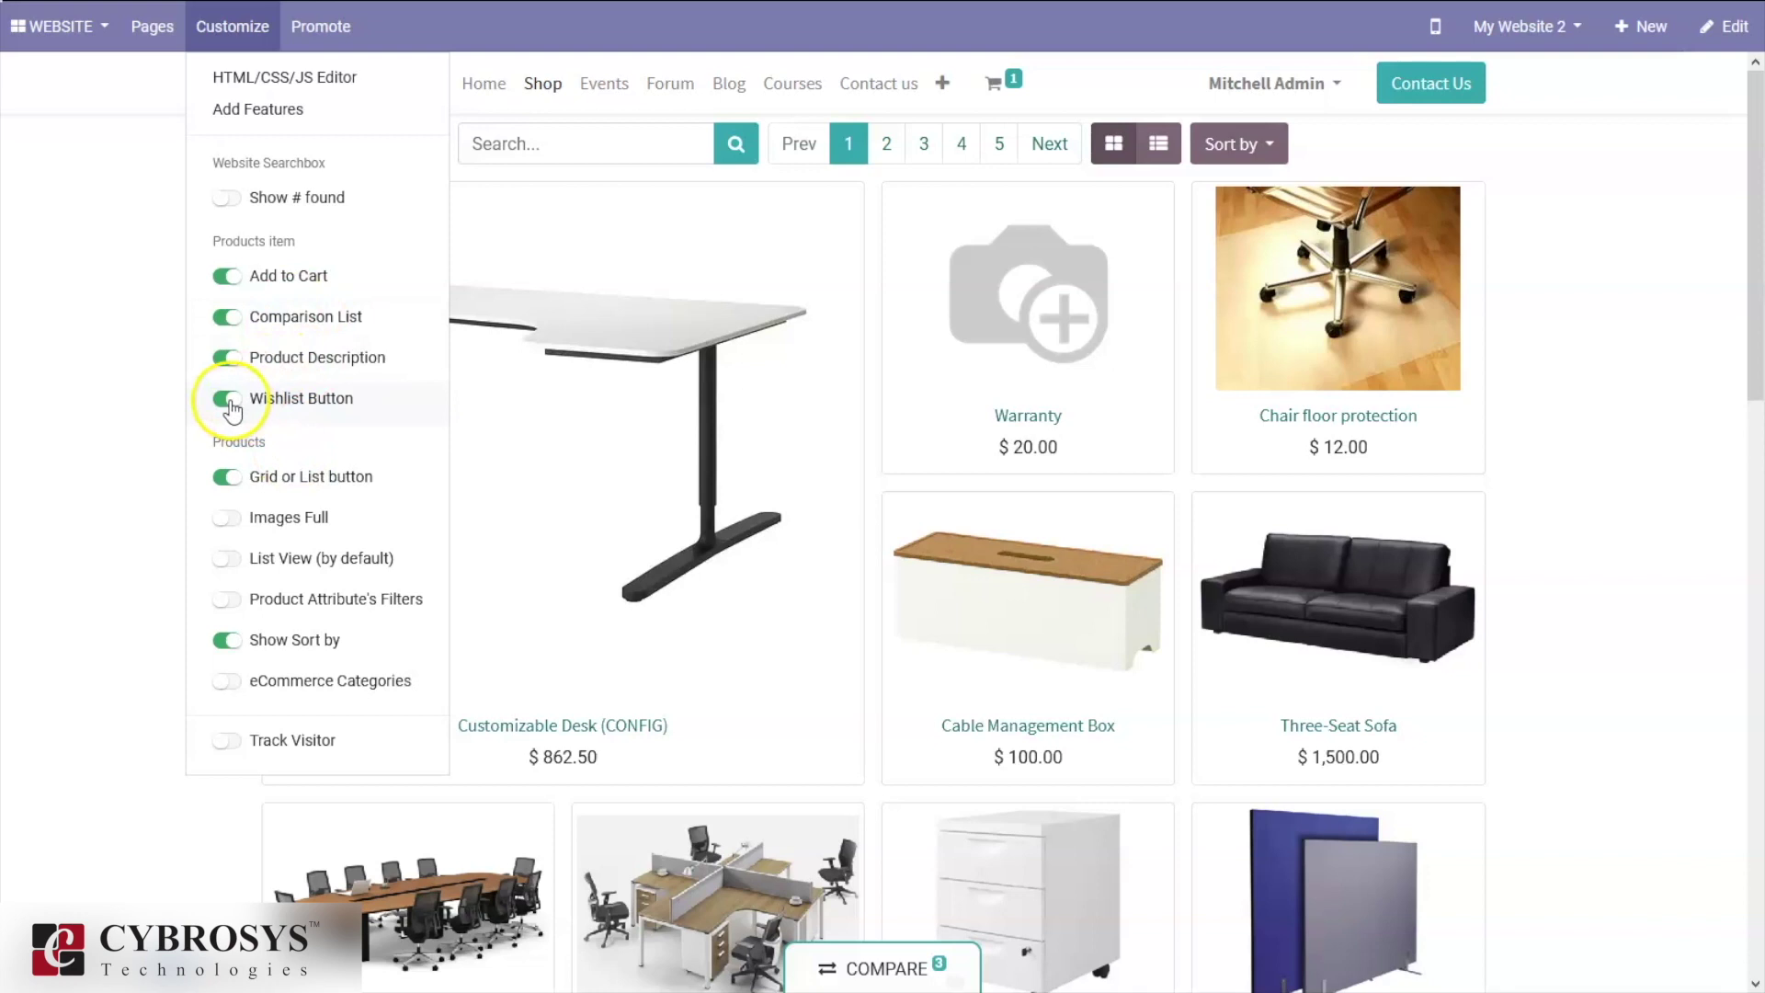
{"action": "mouse_move", "coordinate": [1016, 317]}
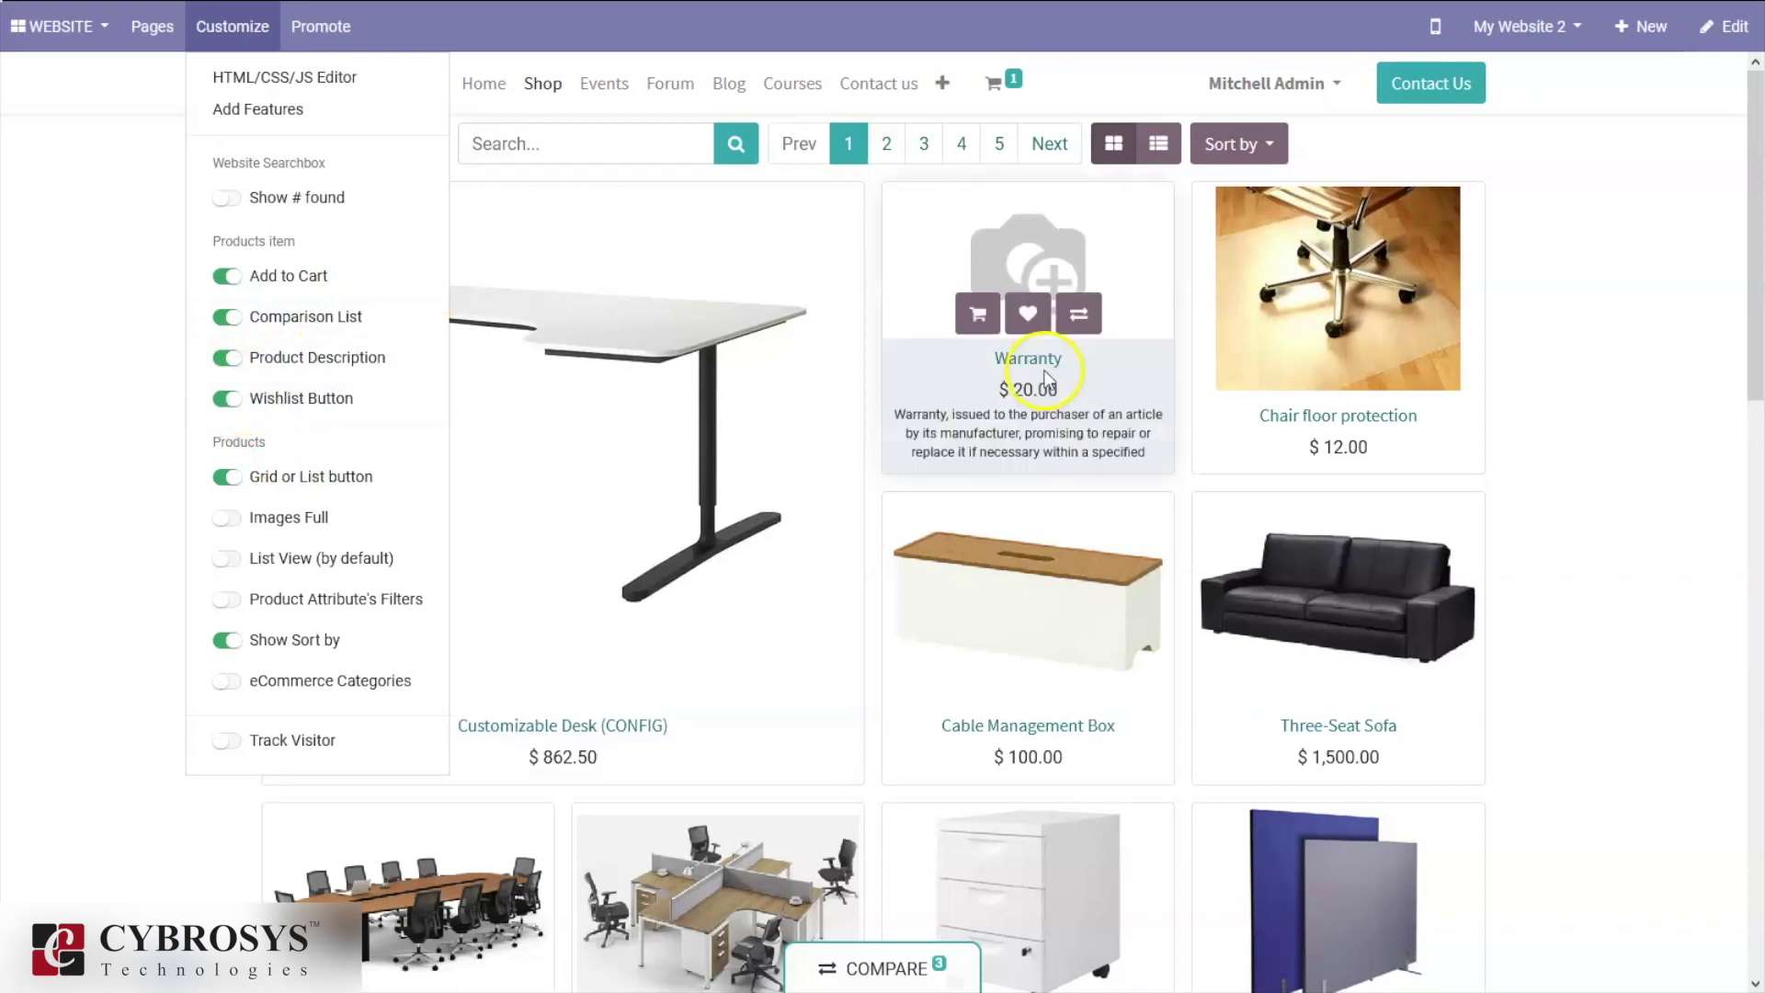
{"action": "left_click", "coordinate": [1027, 313]}
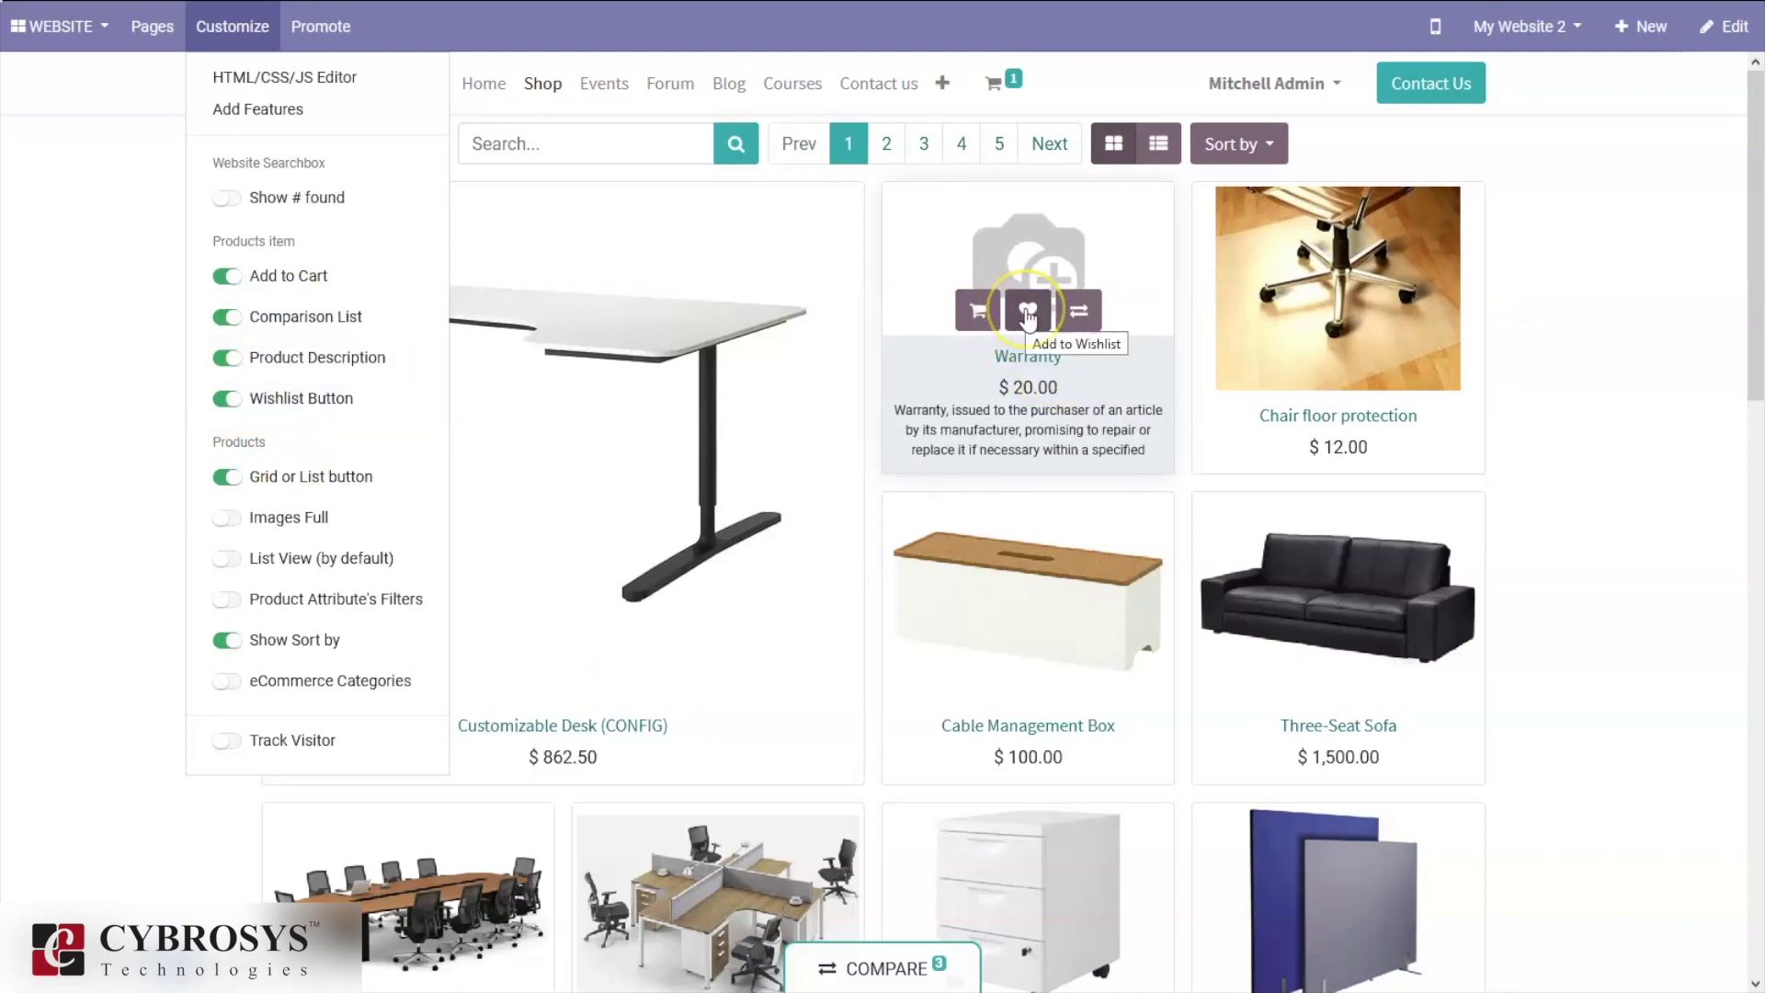
{"action": "left_click", "coordinate": [1028, 318]}
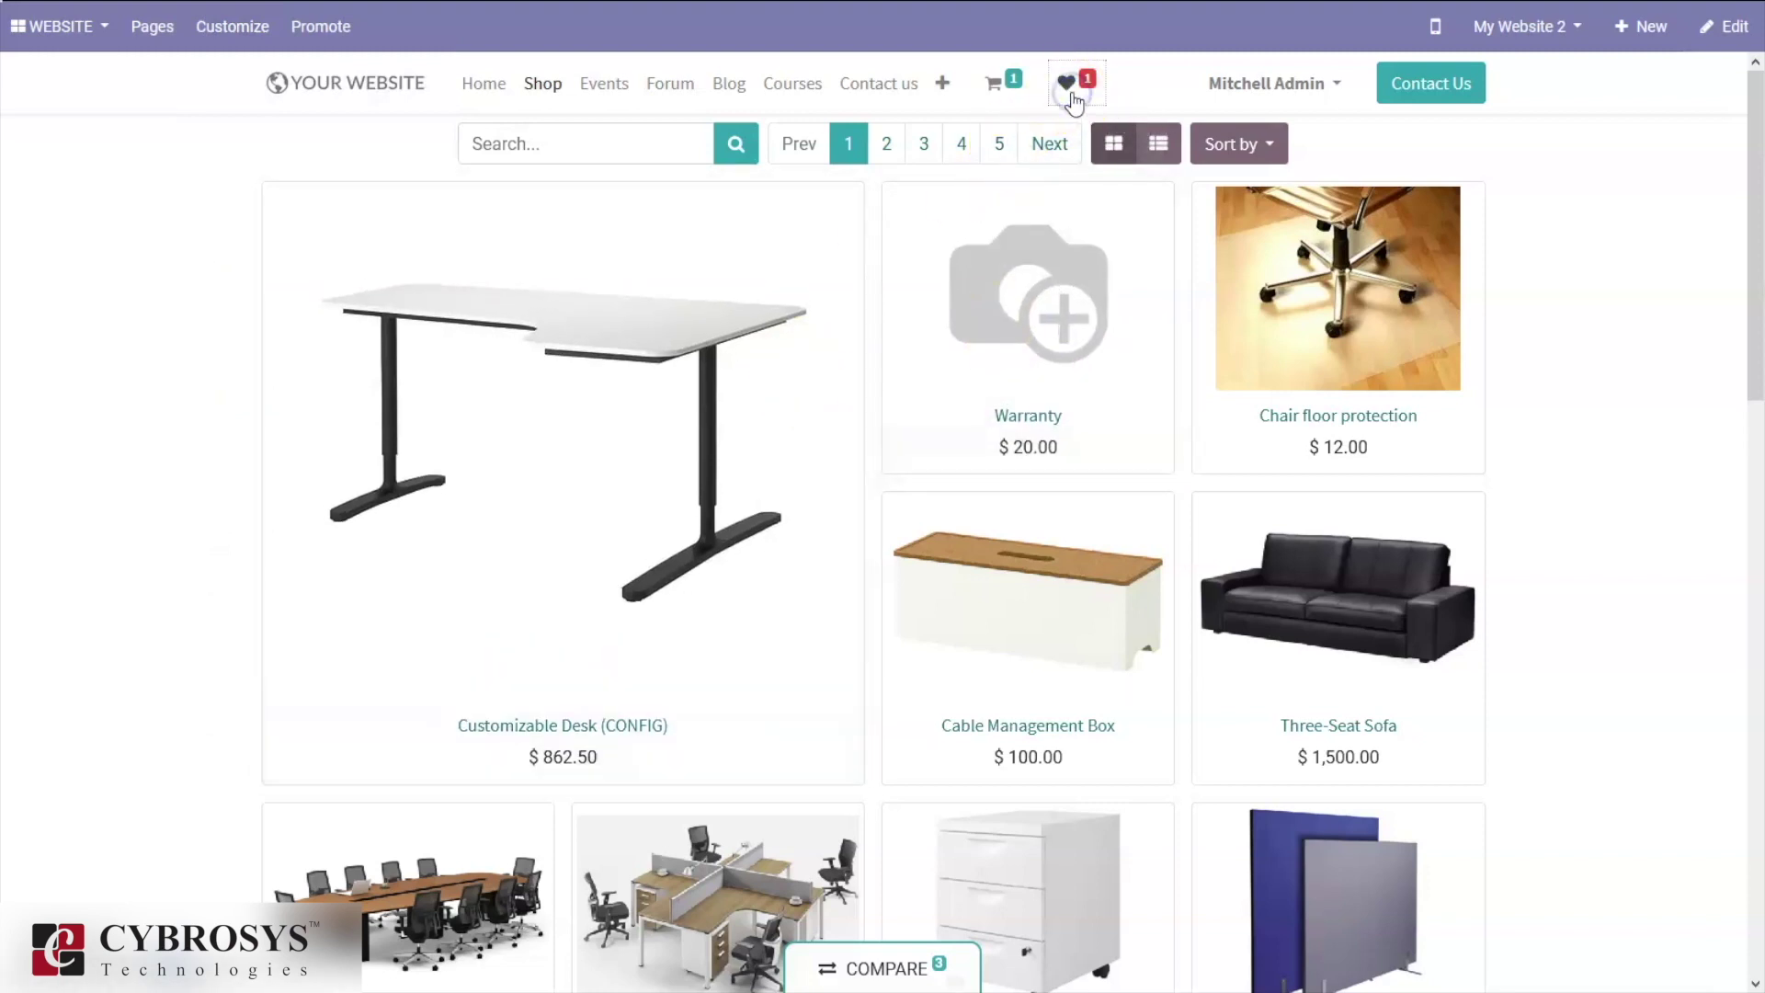
From My Wishlist, put Warranty in the cart while keeping it wishlisted, then return to Shop
{"action": "left_click", "coordinate": [1069, 92]}
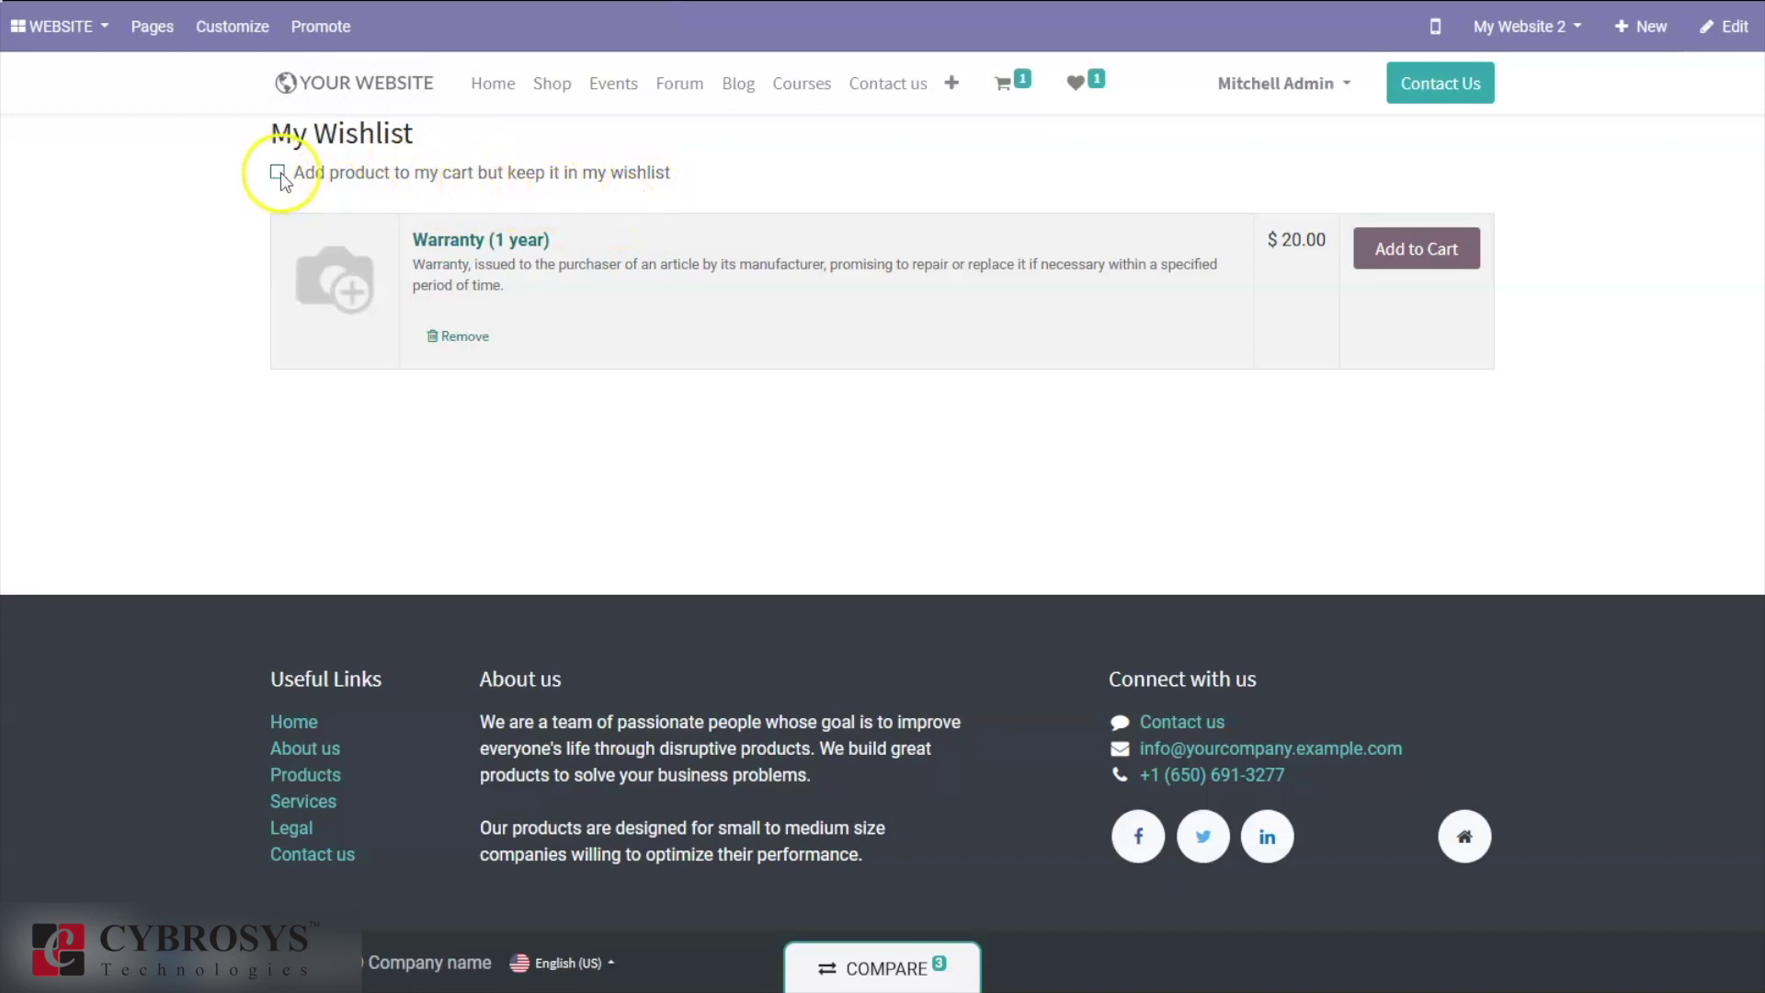
{"action": "left_click", "coordinate": [1370, 267]}
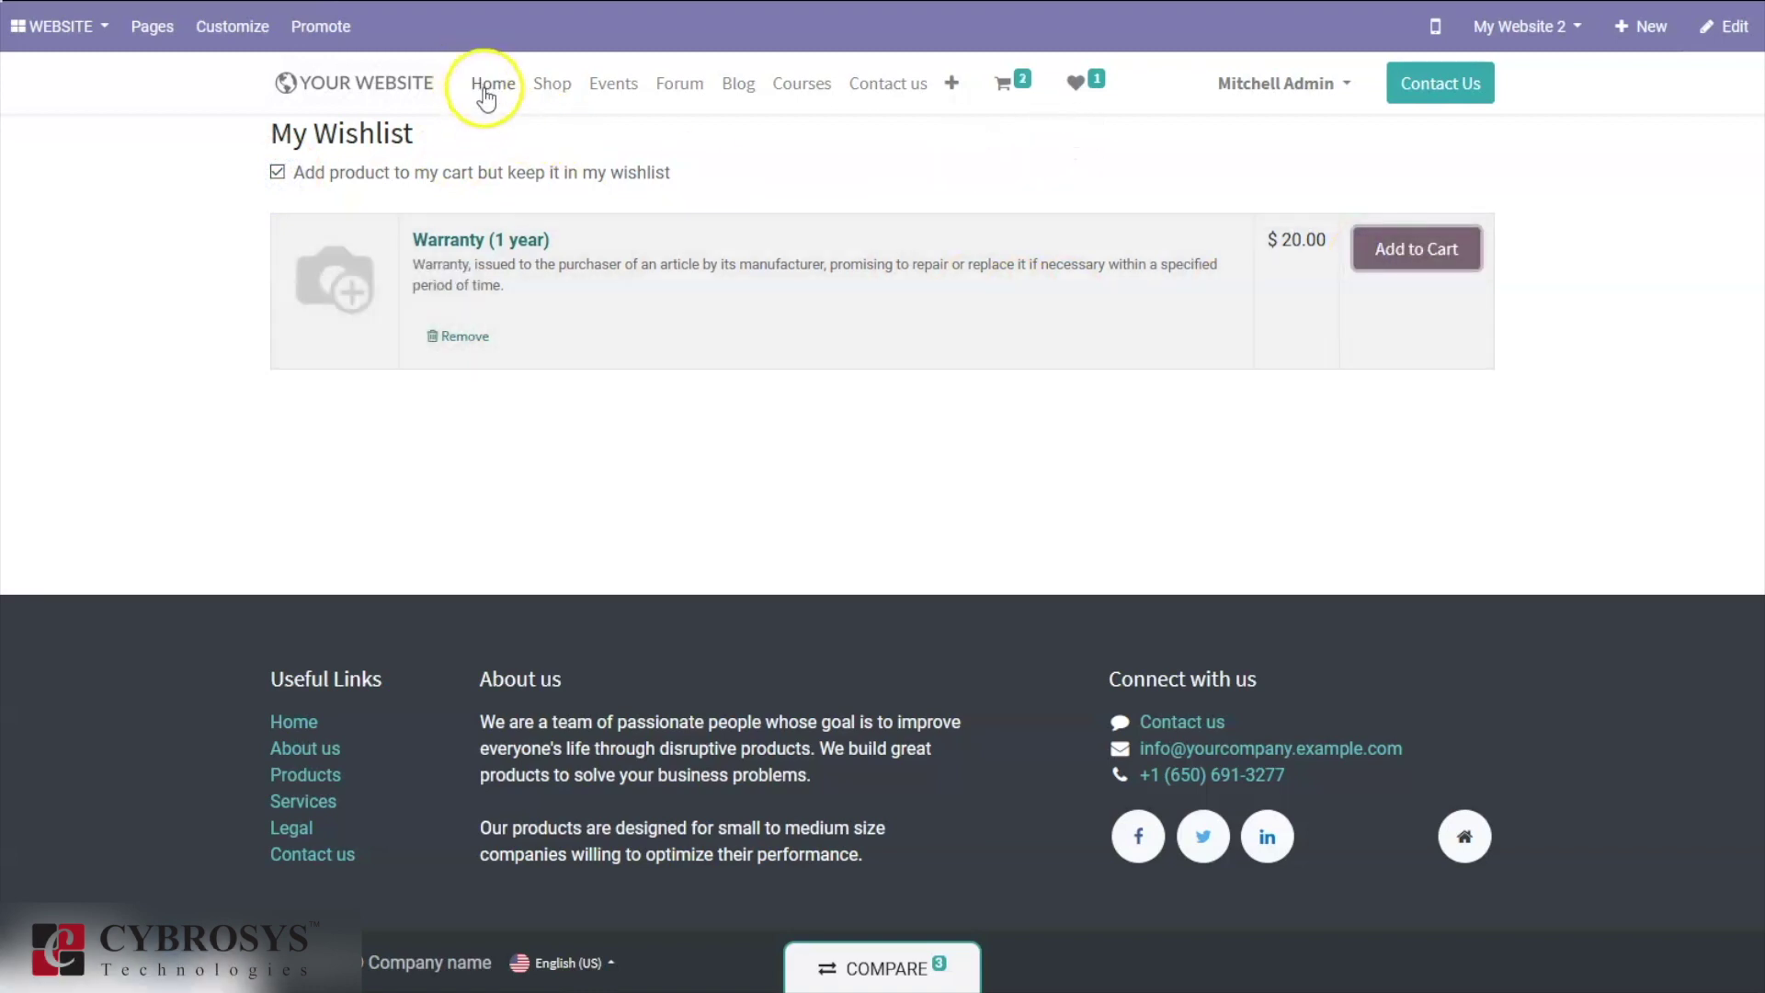
{"action": "left_click", "coordinate": [552, 84]}
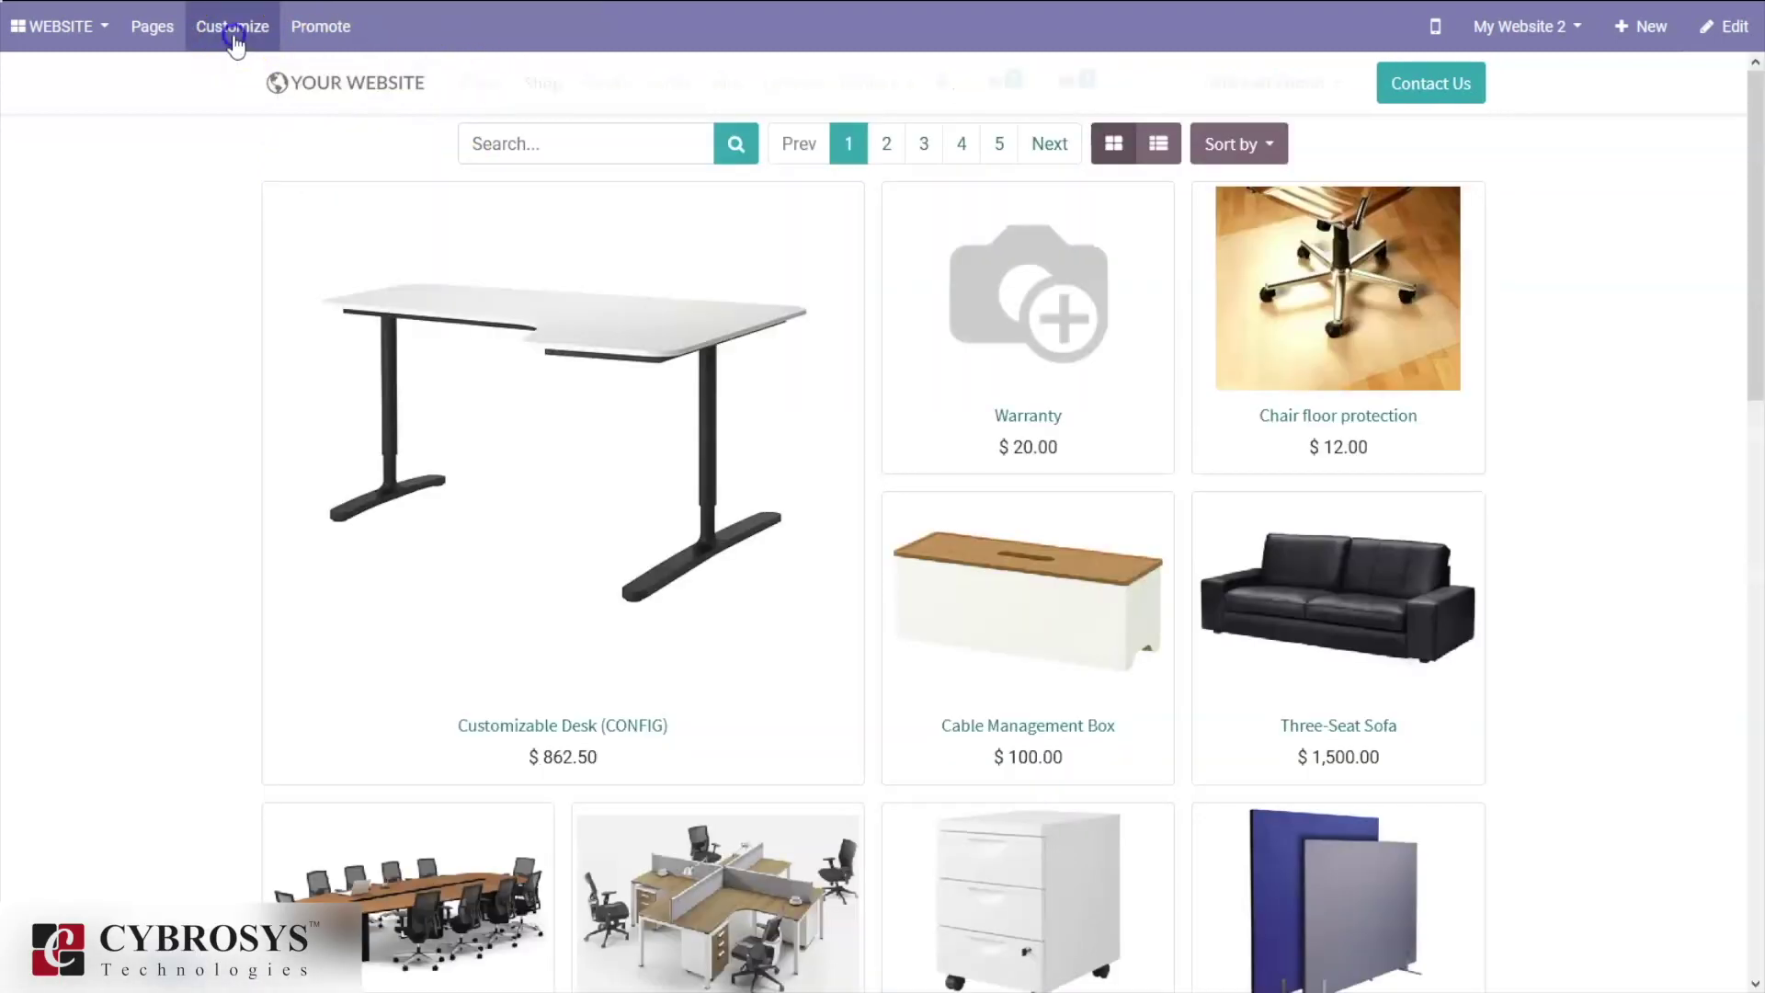
Switch the shop's product listing to the one-per-row list layout
{"action": "left_click", "coordinate": [232, 28]}
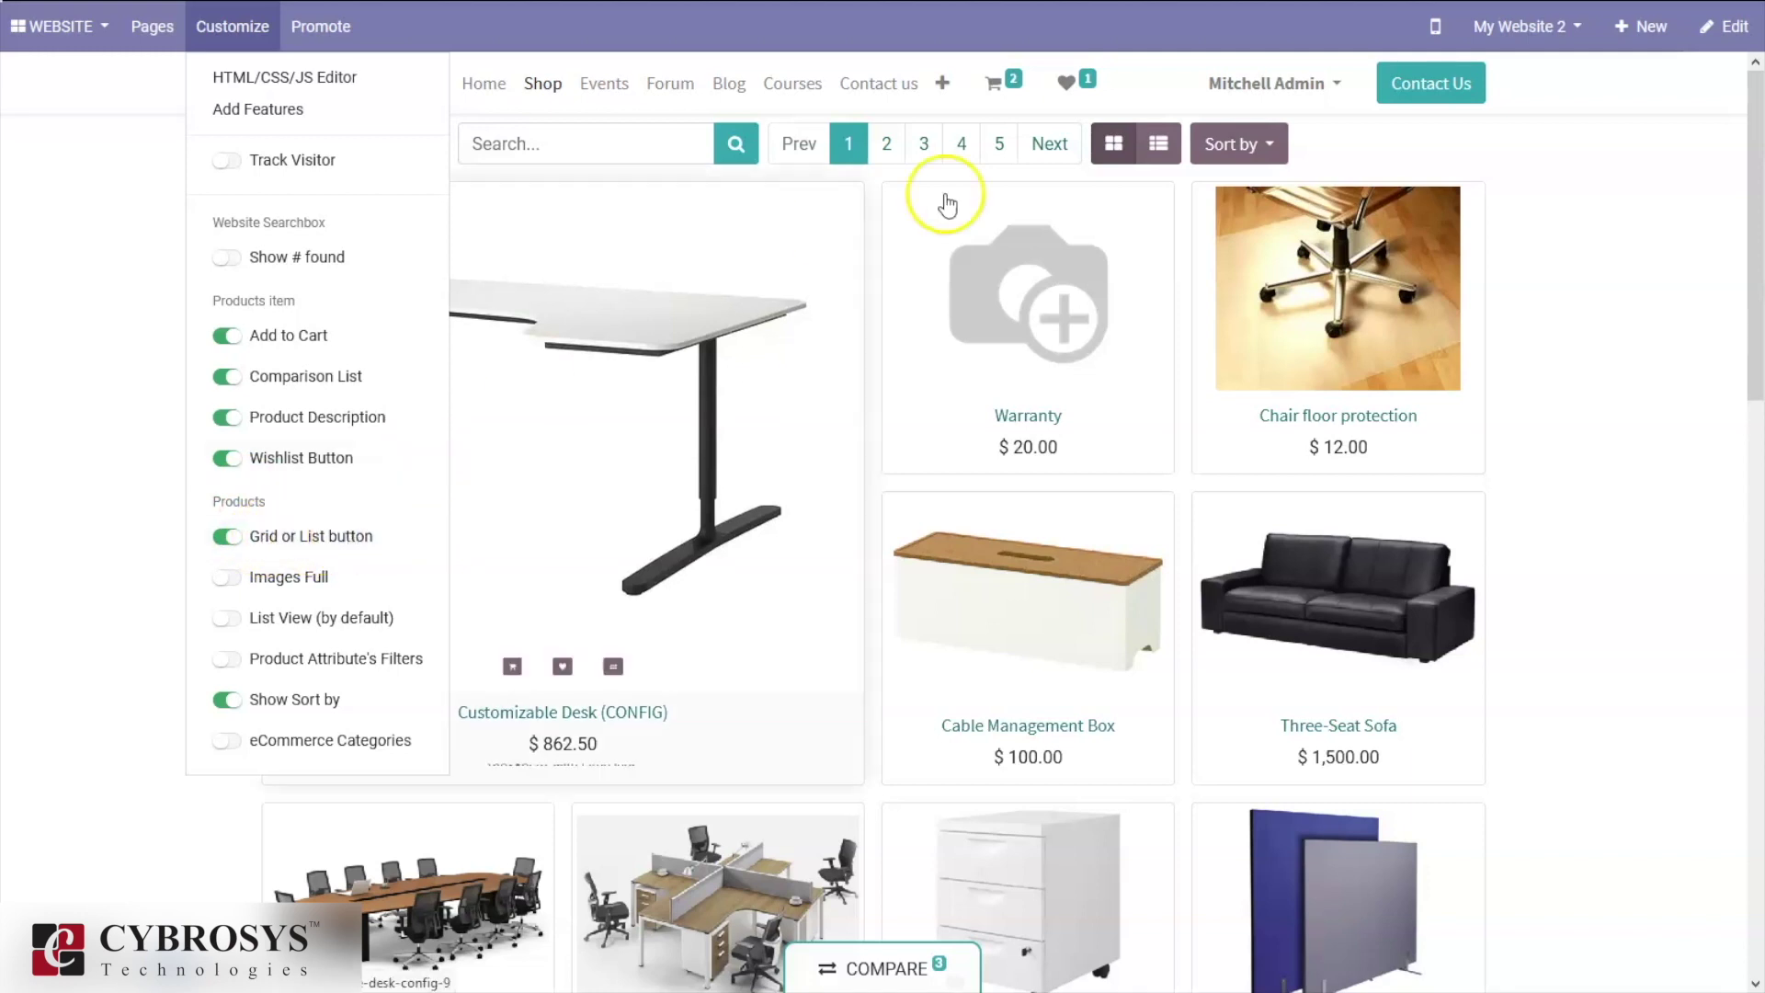
{"action": "left_click", "coordinate": [1630, 172]}
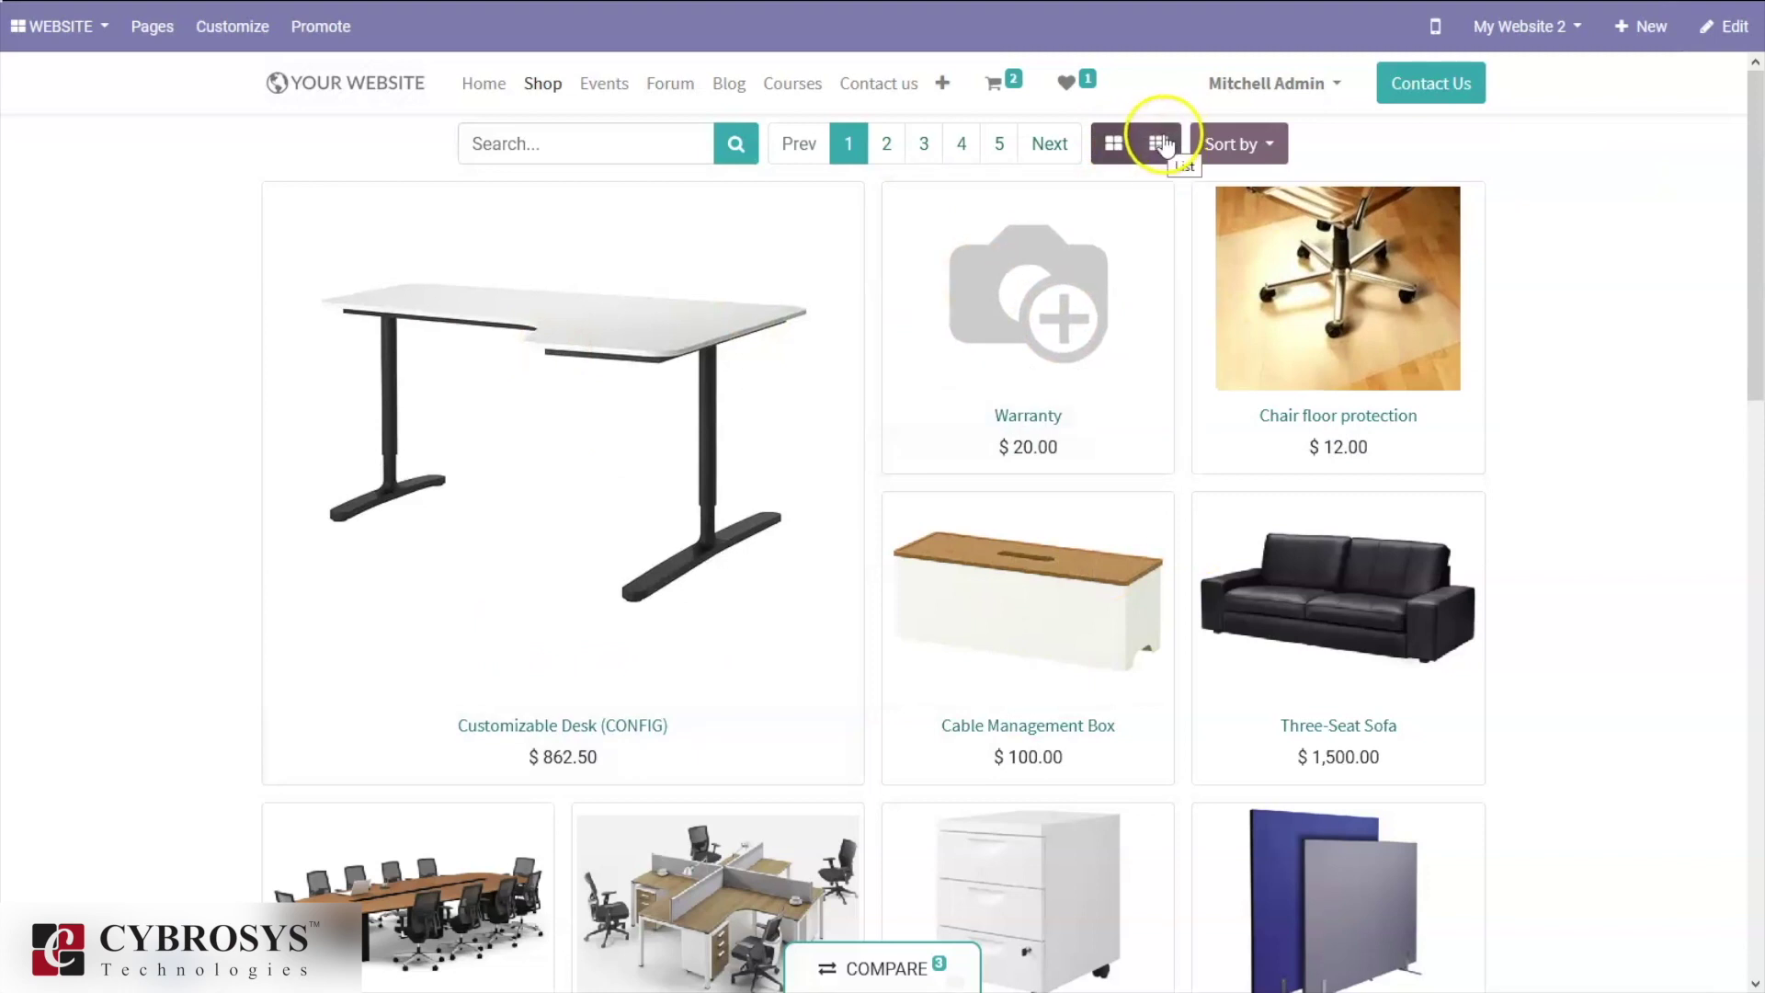
{"action": "left_click", "coordinate": [1160, 145]}
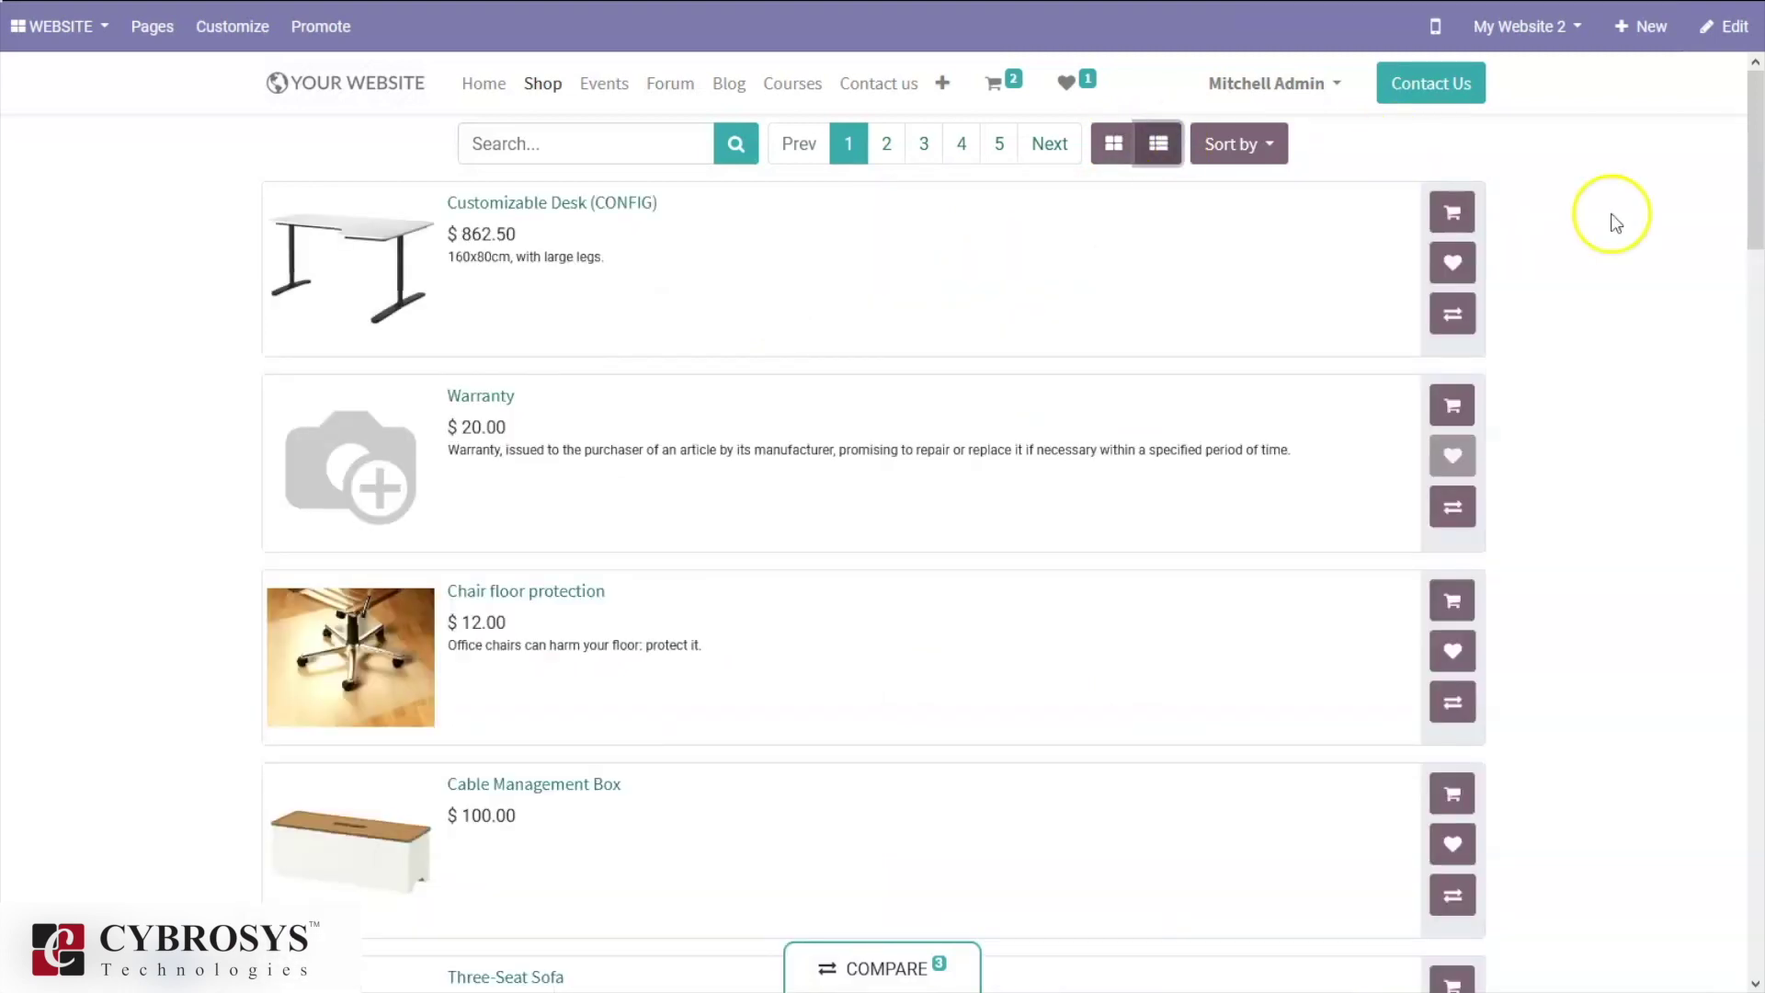
{"action": "left_click_drag", "start_coordinate": [1752, 165], "coordinate": [1717, 149]}
Turn on the Images Full toggle for the shop products
{"action": "left_click", "coordinate": [253, 30]}
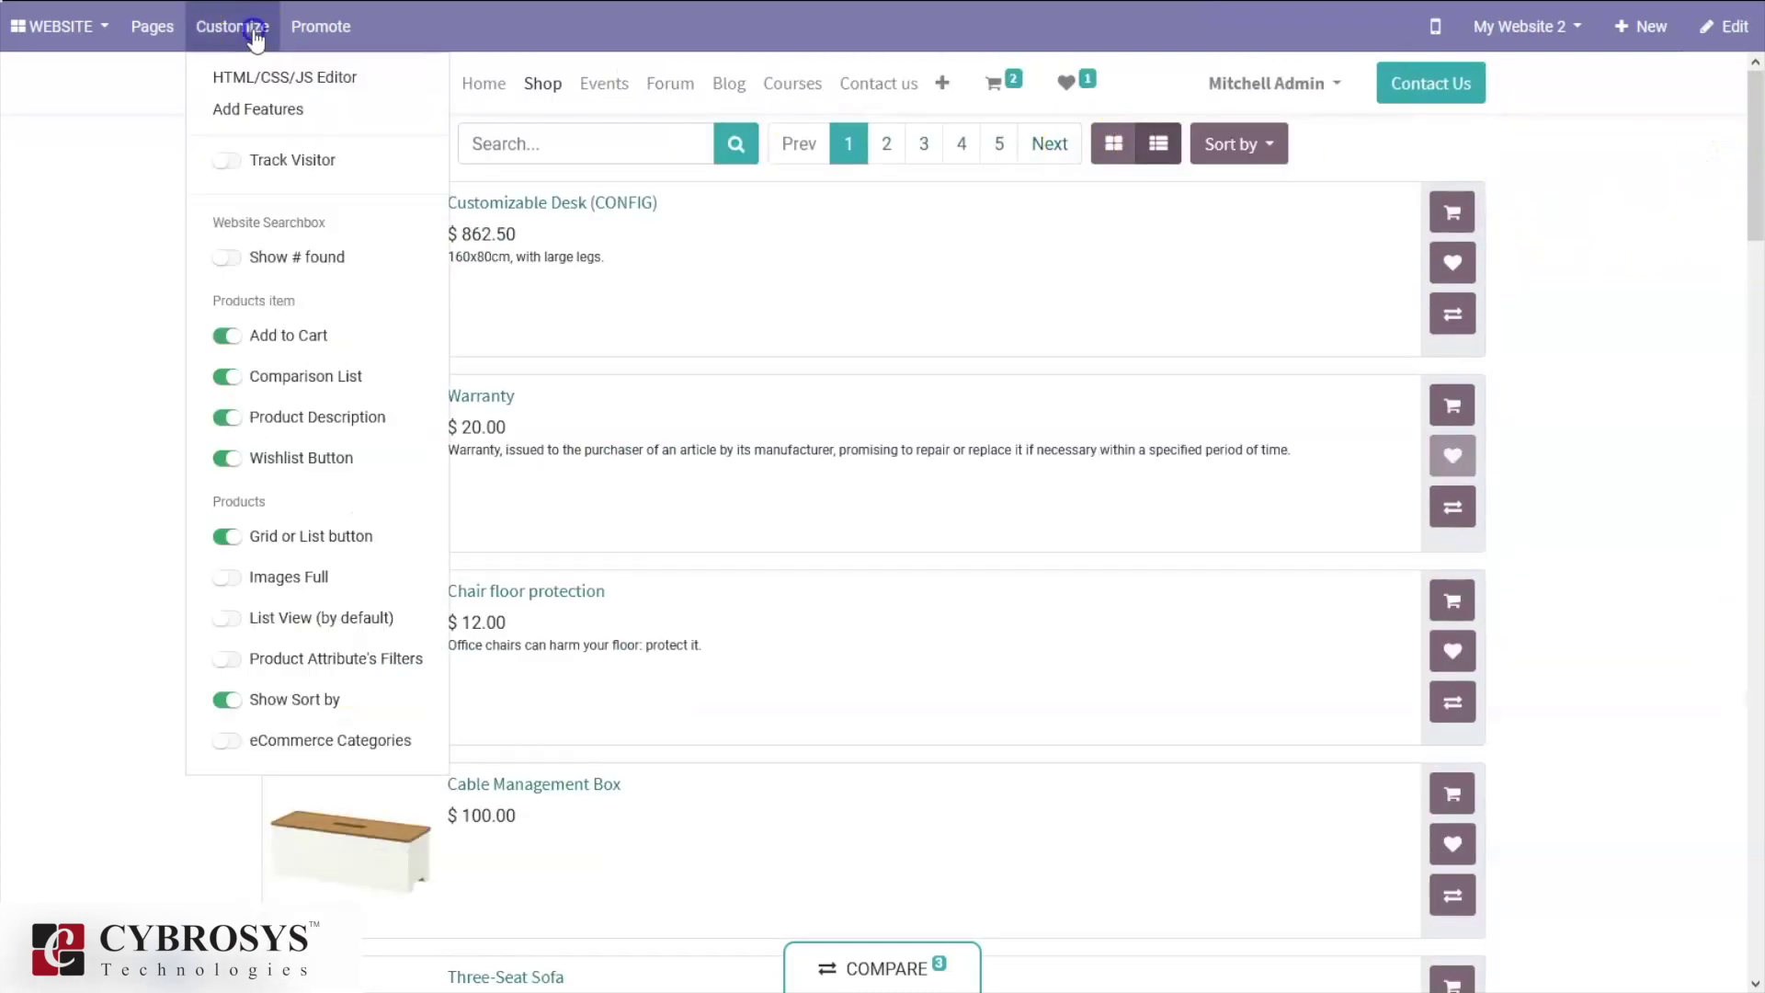
{"action": "left_click", "coordinate": [232, 576]}
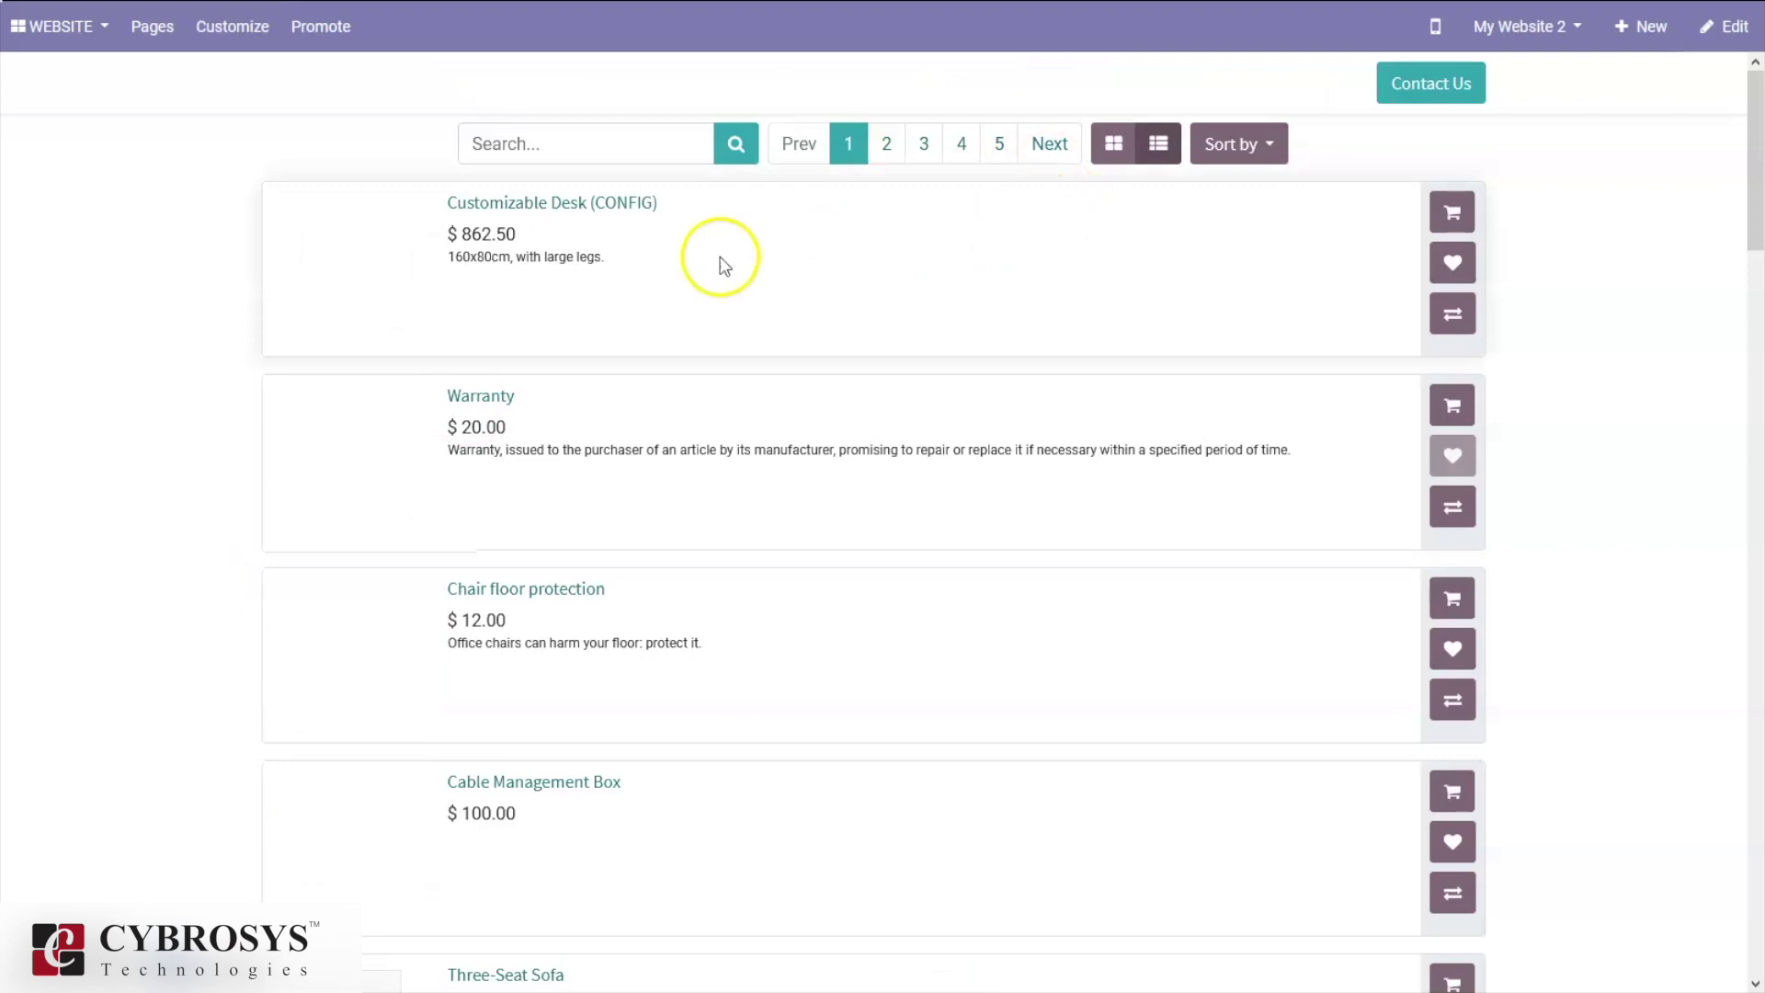
{"action": "left_click", "coordinate": [229, 26]}
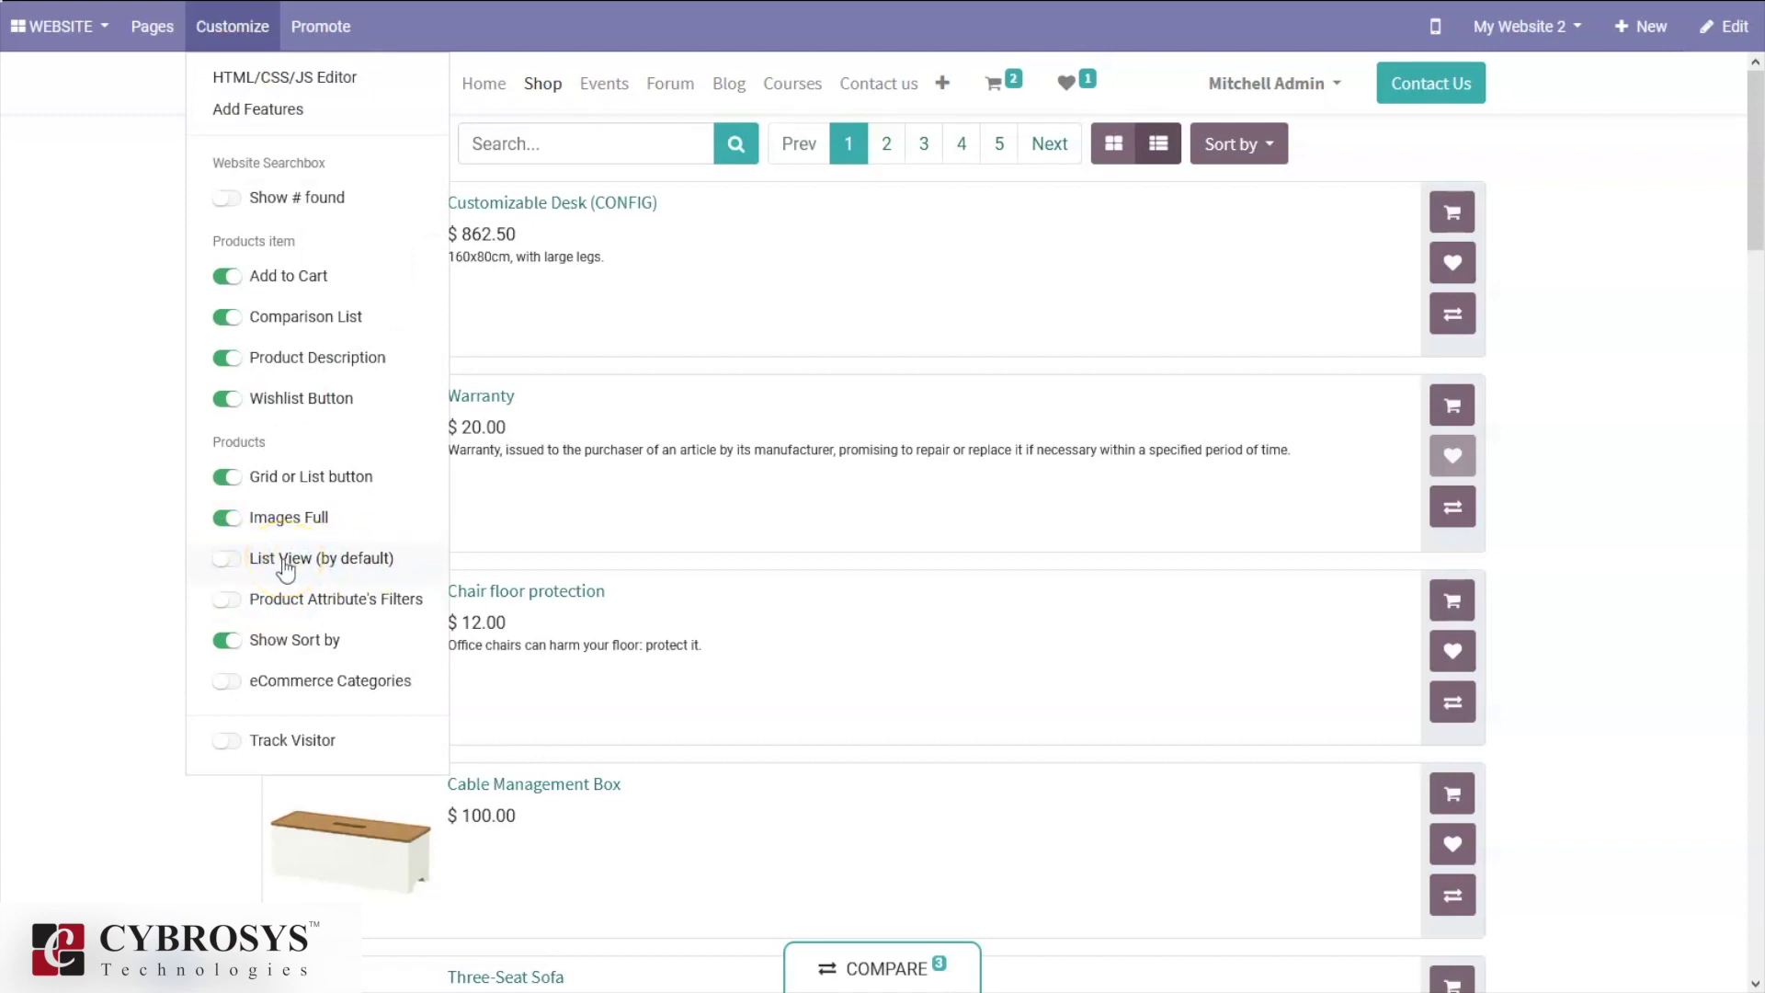
Enable Product Attribute's Filters and apply, then remove, the Legs Steel filter
{"action": "left_click", "coordinate": [226, 599]}
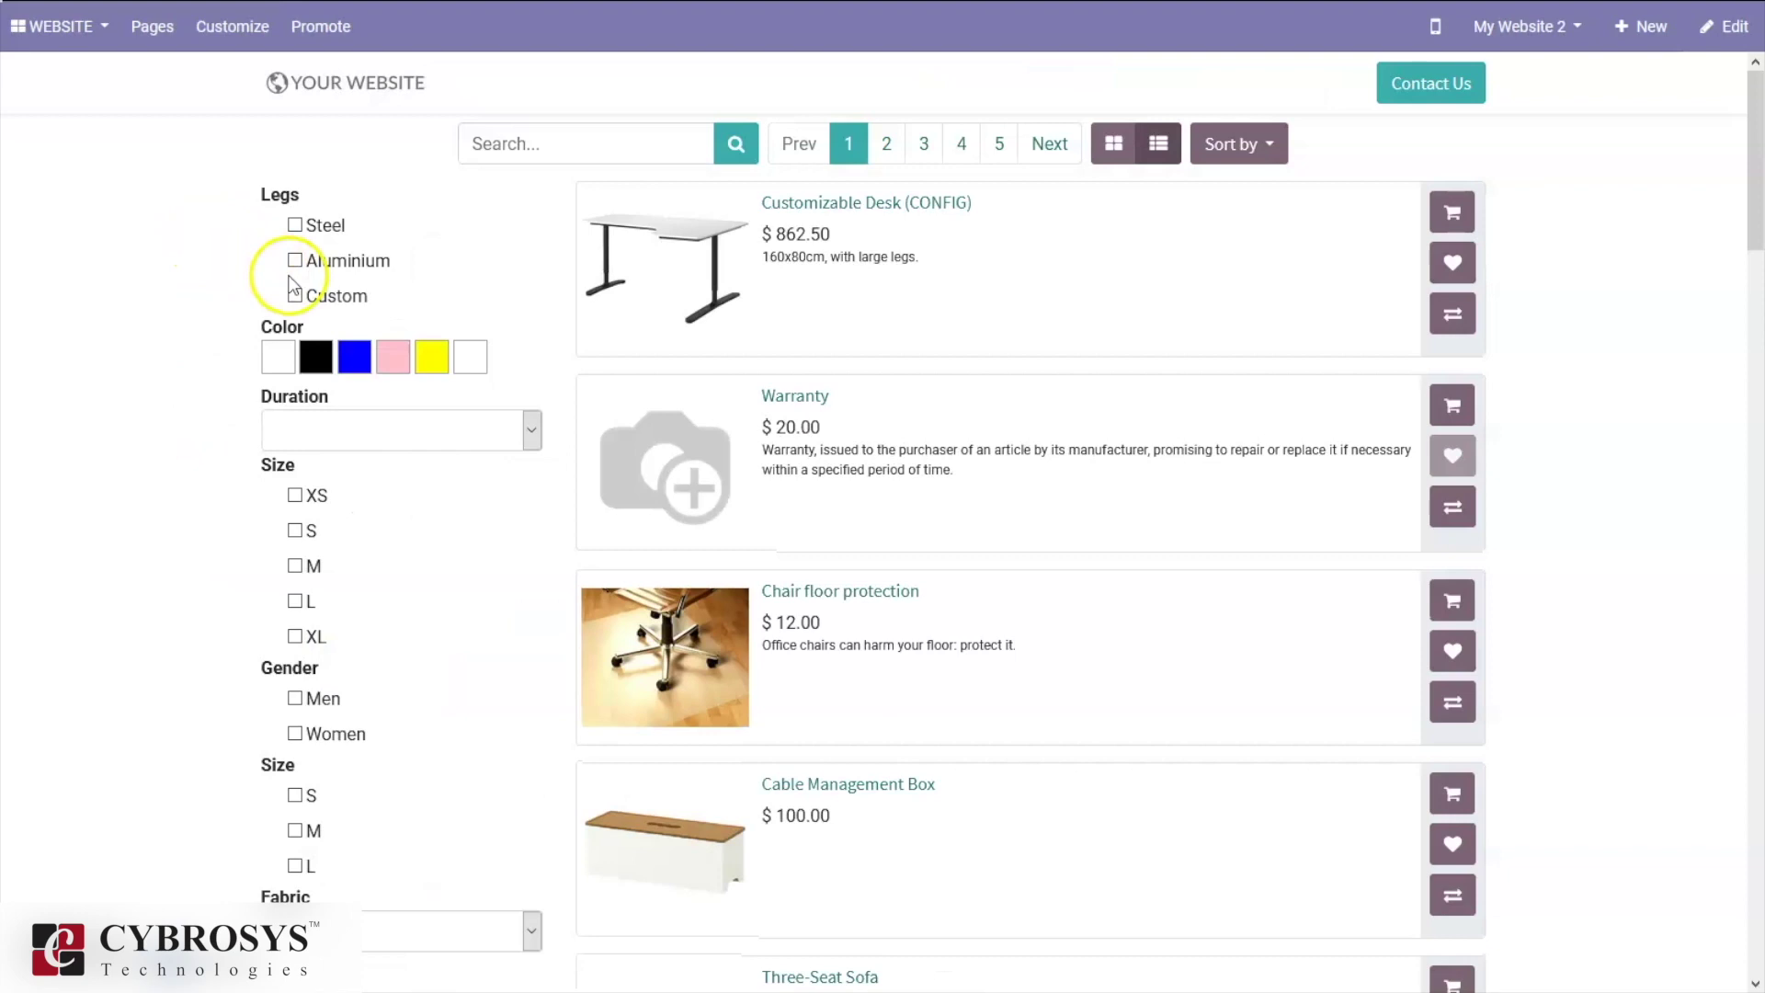
{"action": "left_click", "coordinate": [295, 224]}
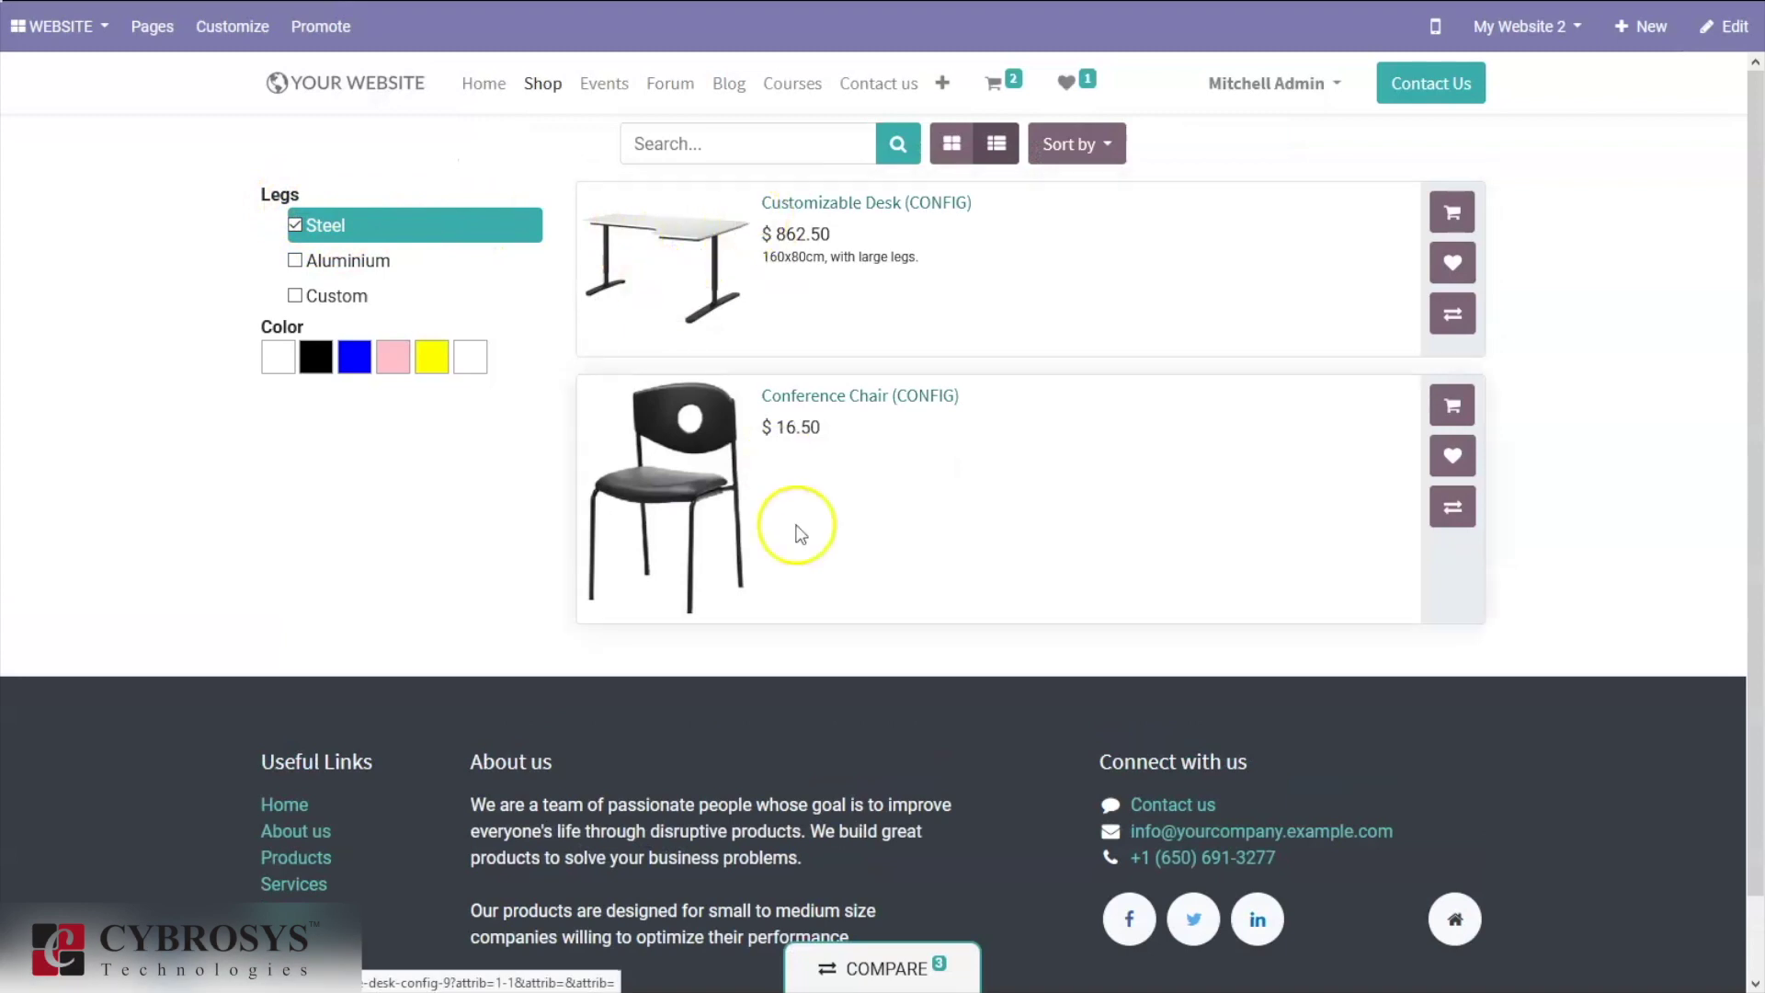
{"action": "left_click", "coordinate": [296, 226]}
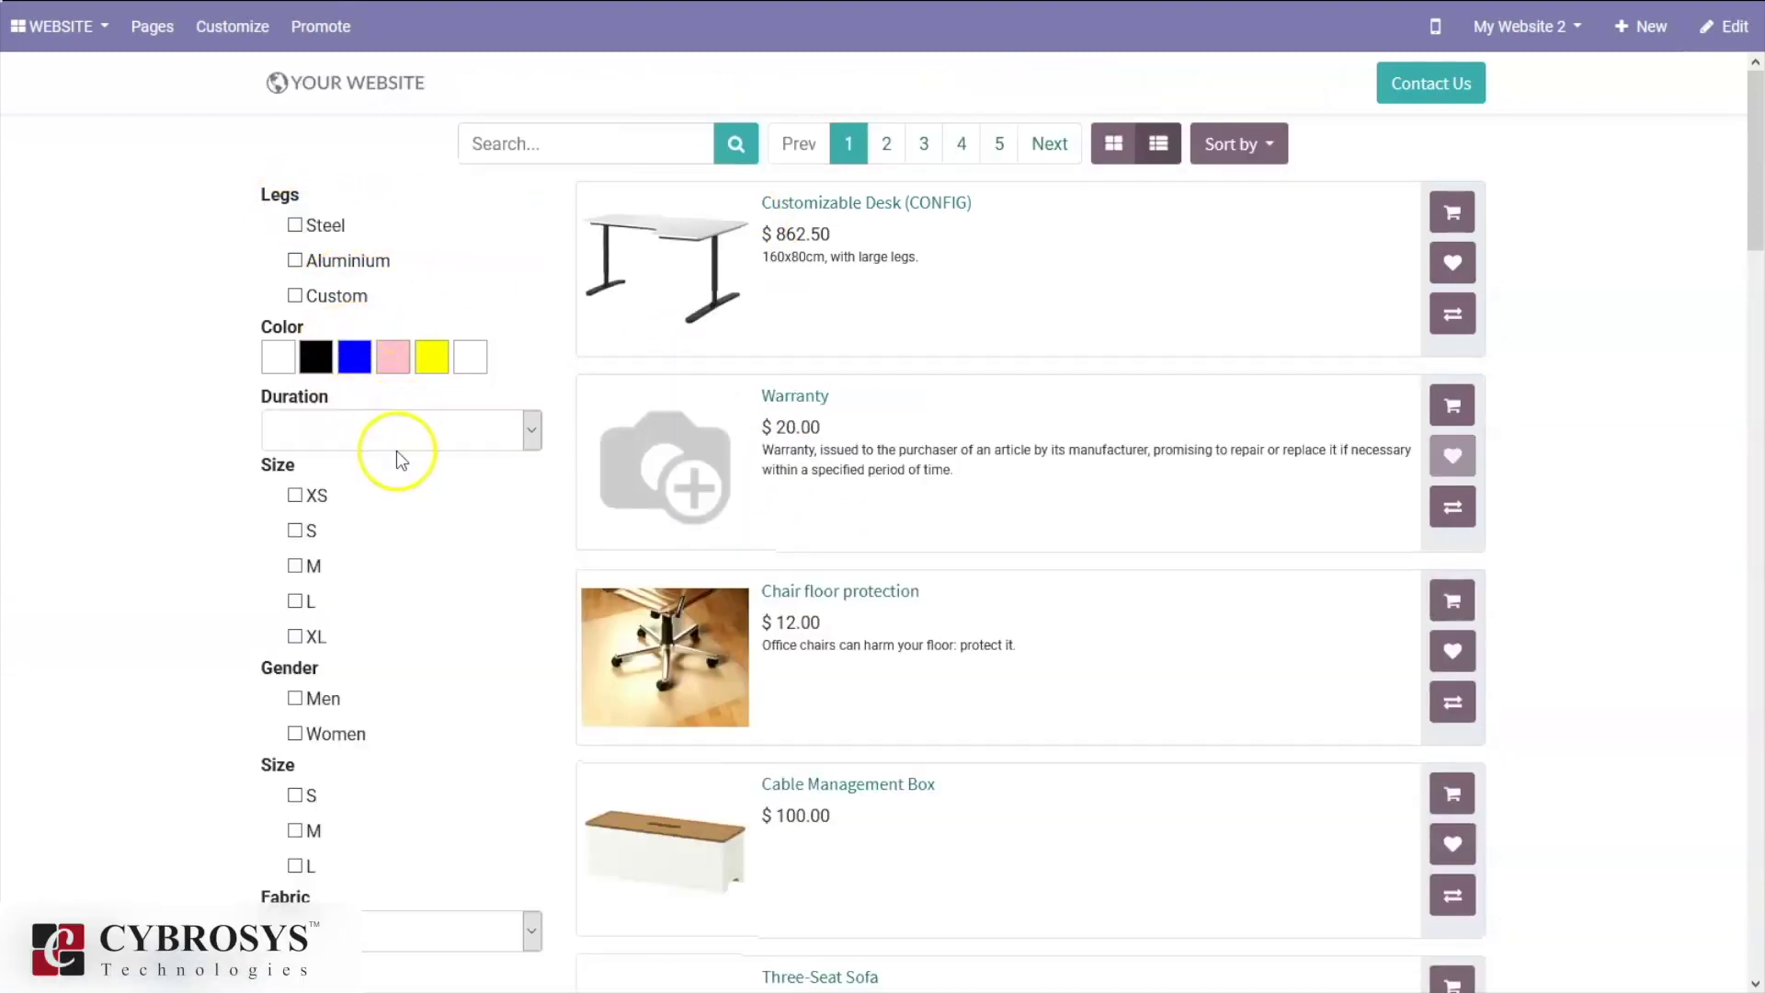
Filter the list by blue colour and size M, then clear both filters
{"action": "left_click", "coordinate": [355, 362]}
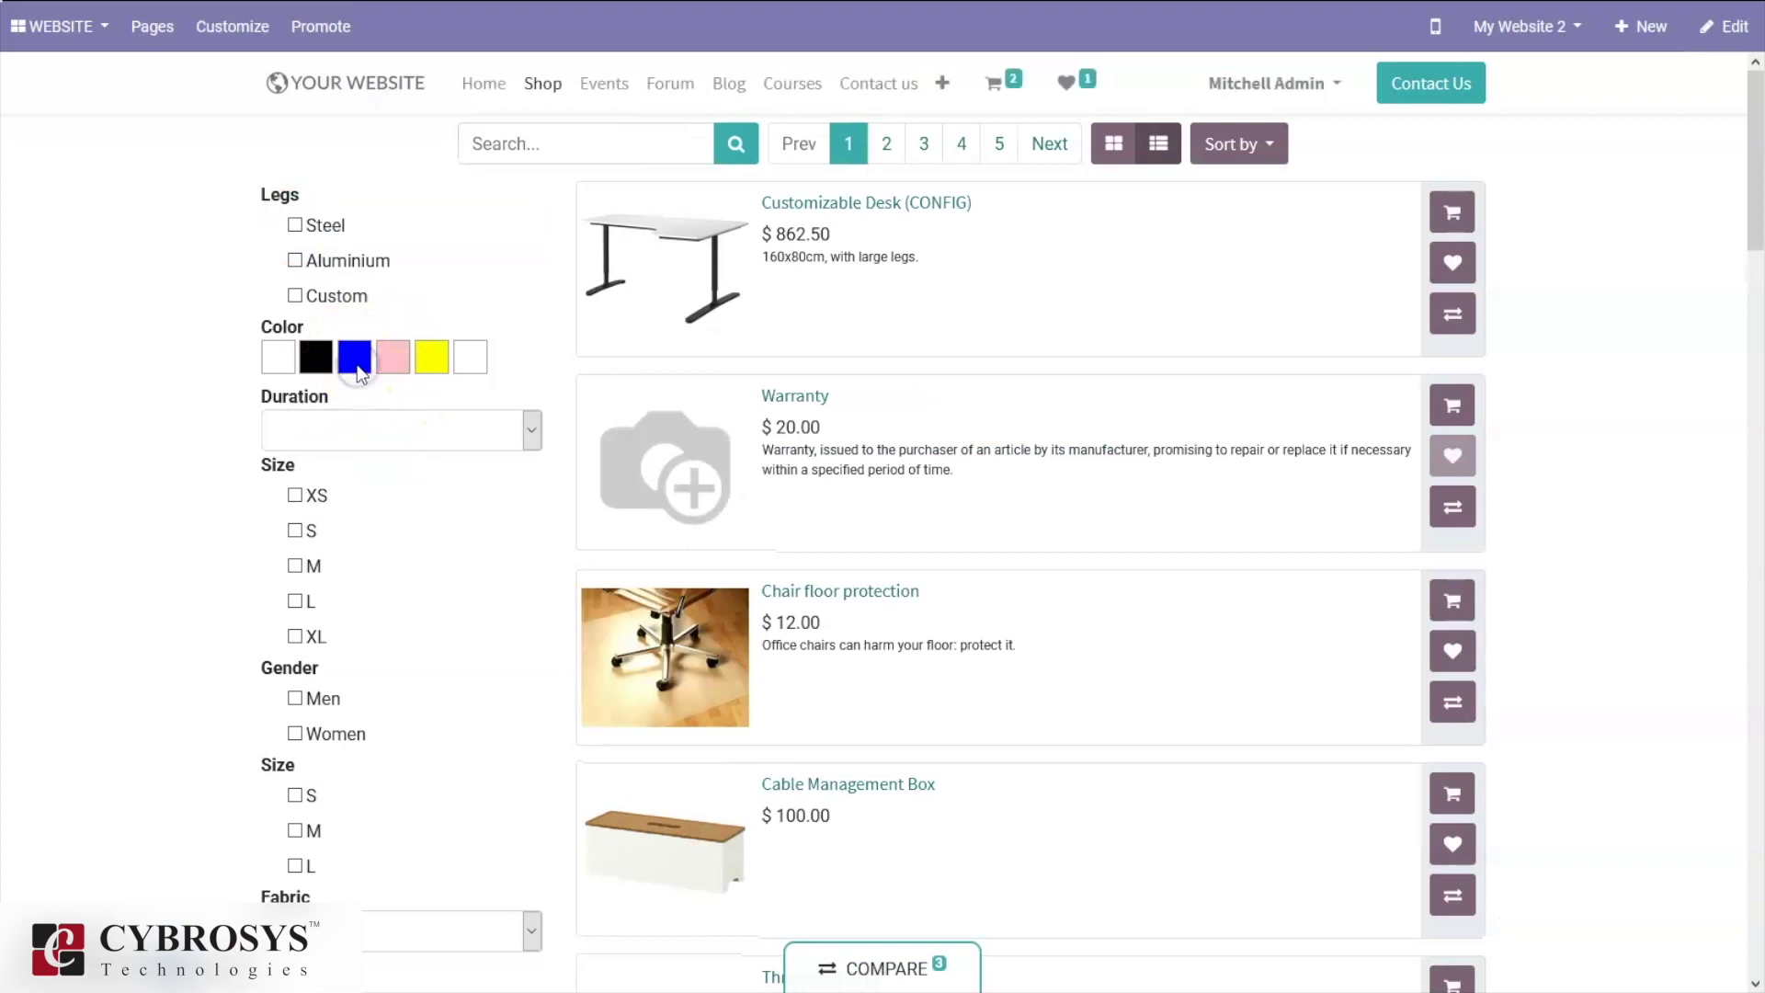
{"action": "left_click", "coordinate": [356, 364]}
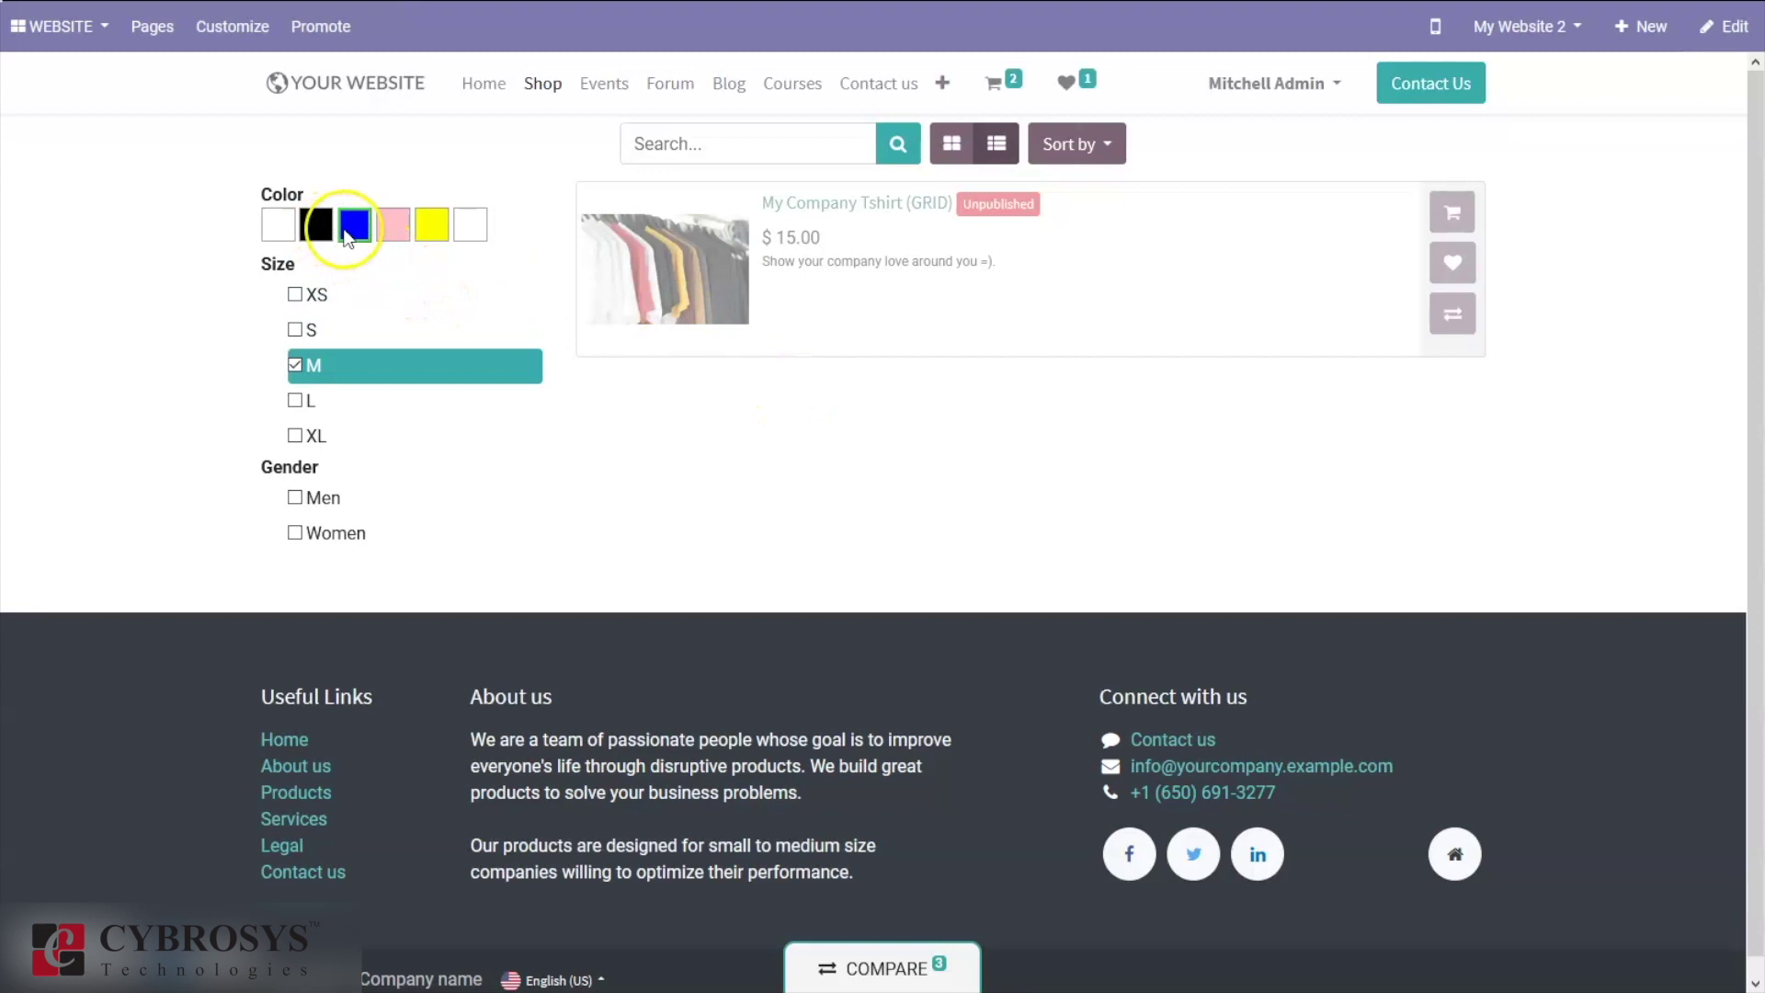
{"action": "left_click", "coordinate": [309, 365]}
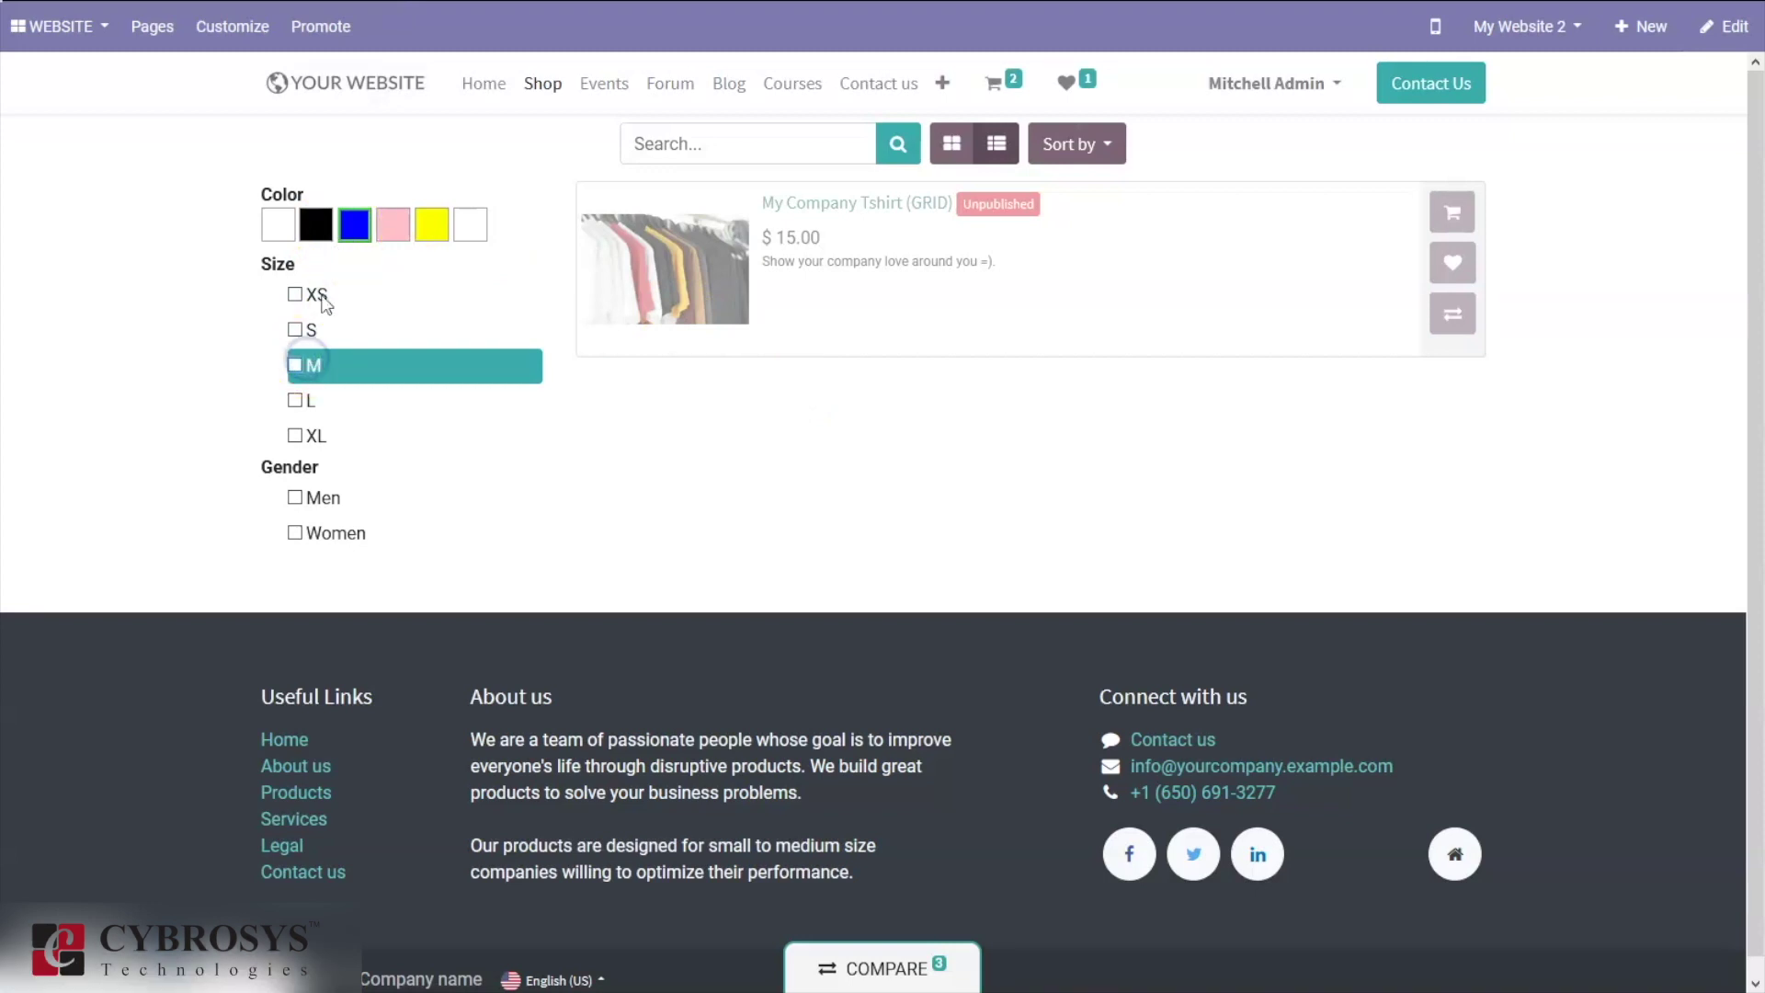
{"action": "left_click", "coordinate": [358, 222]}
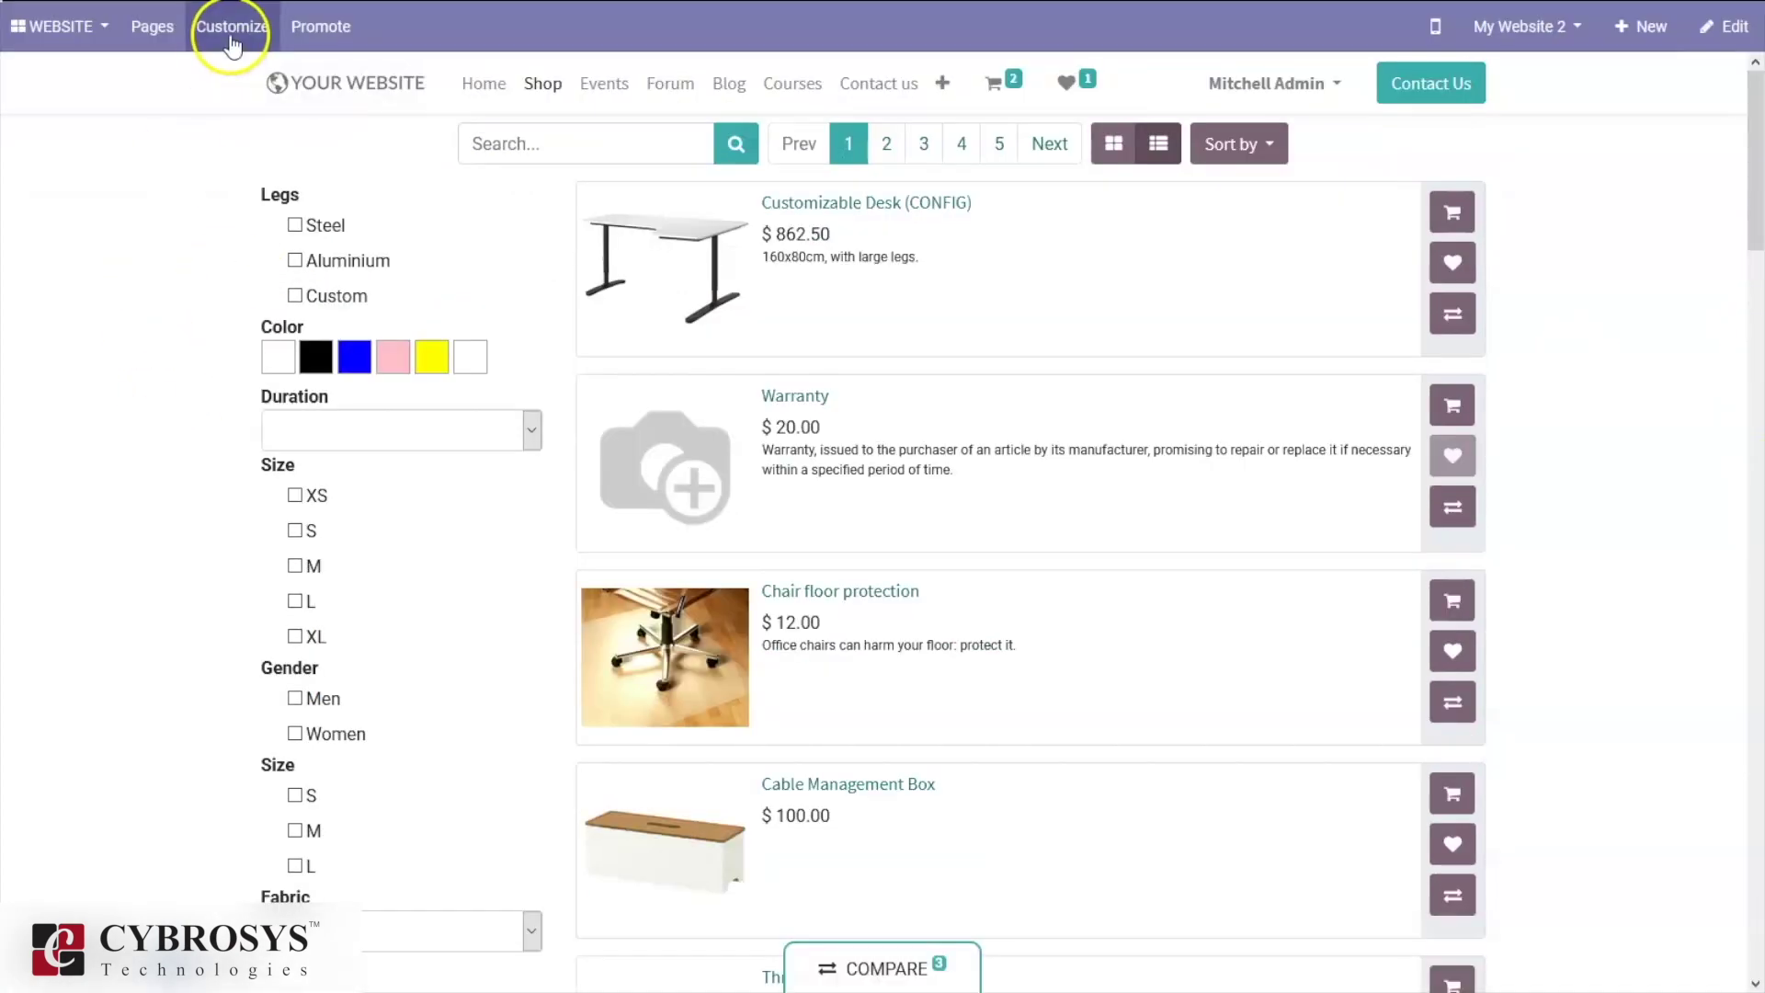
{"action": "left_click", "coordinate": [231, 35]}
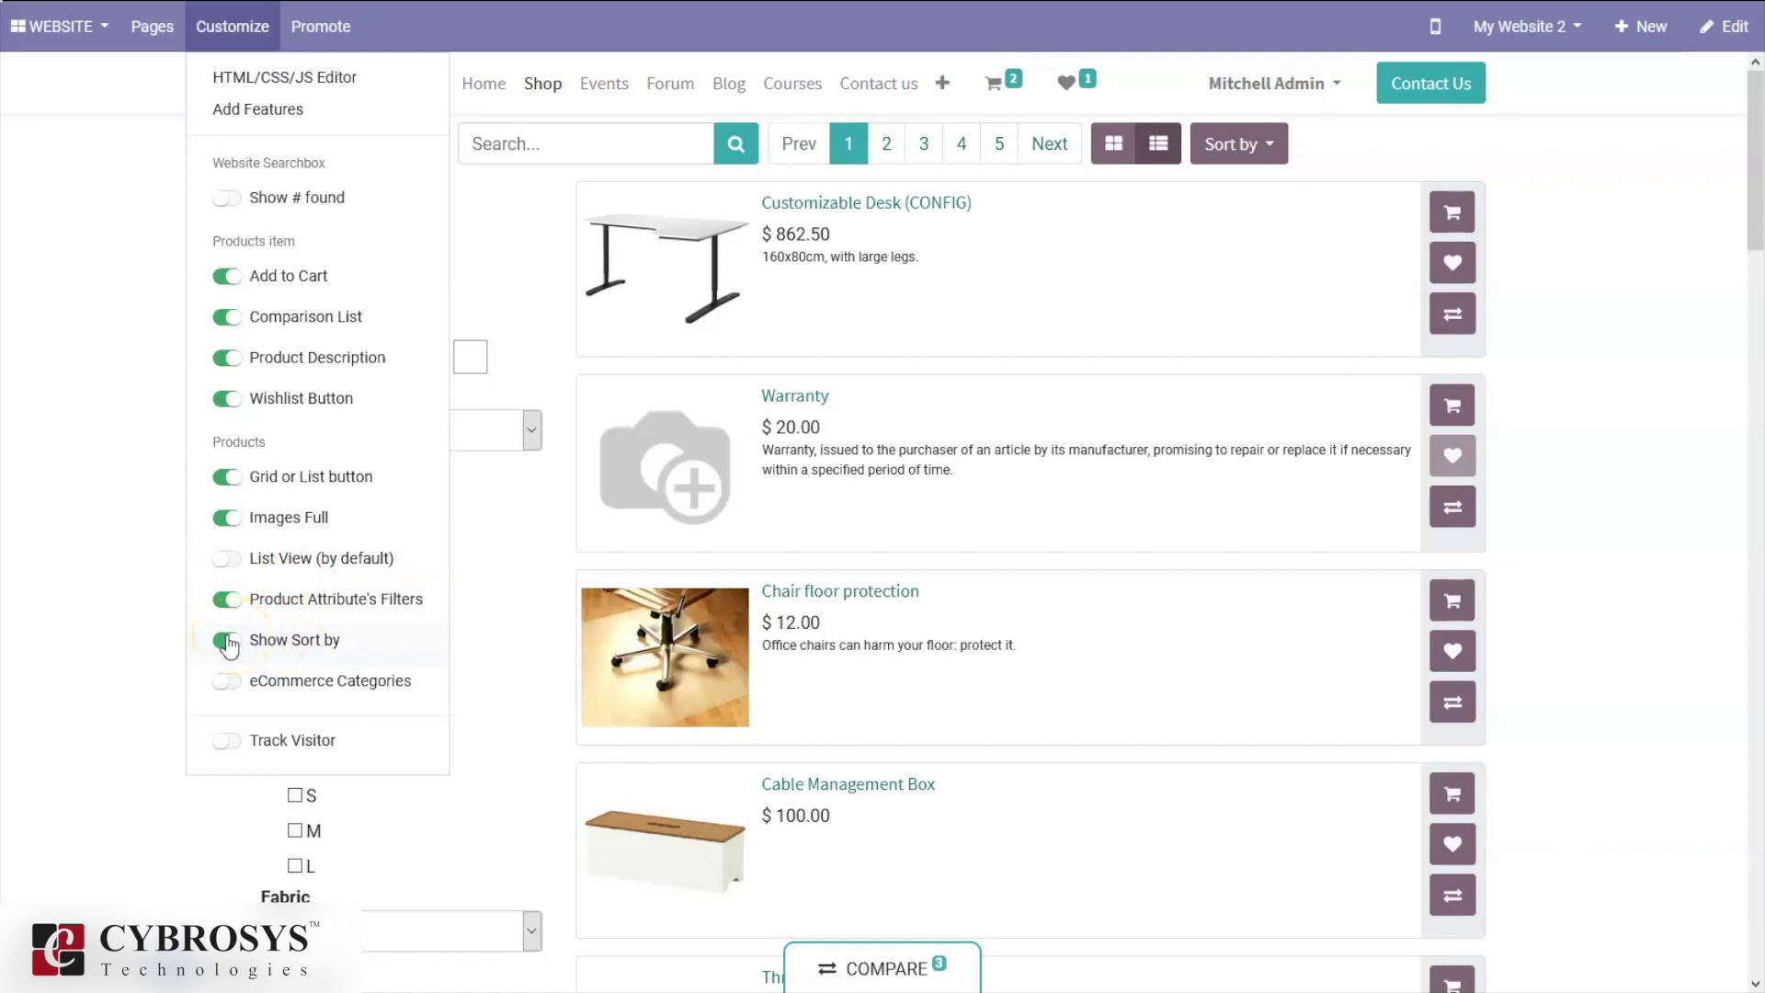
Try the price and Name: A to Z sorts, then settle on Name: Z to A
{"action": "left_click", "coordinate": [1264, 147]}
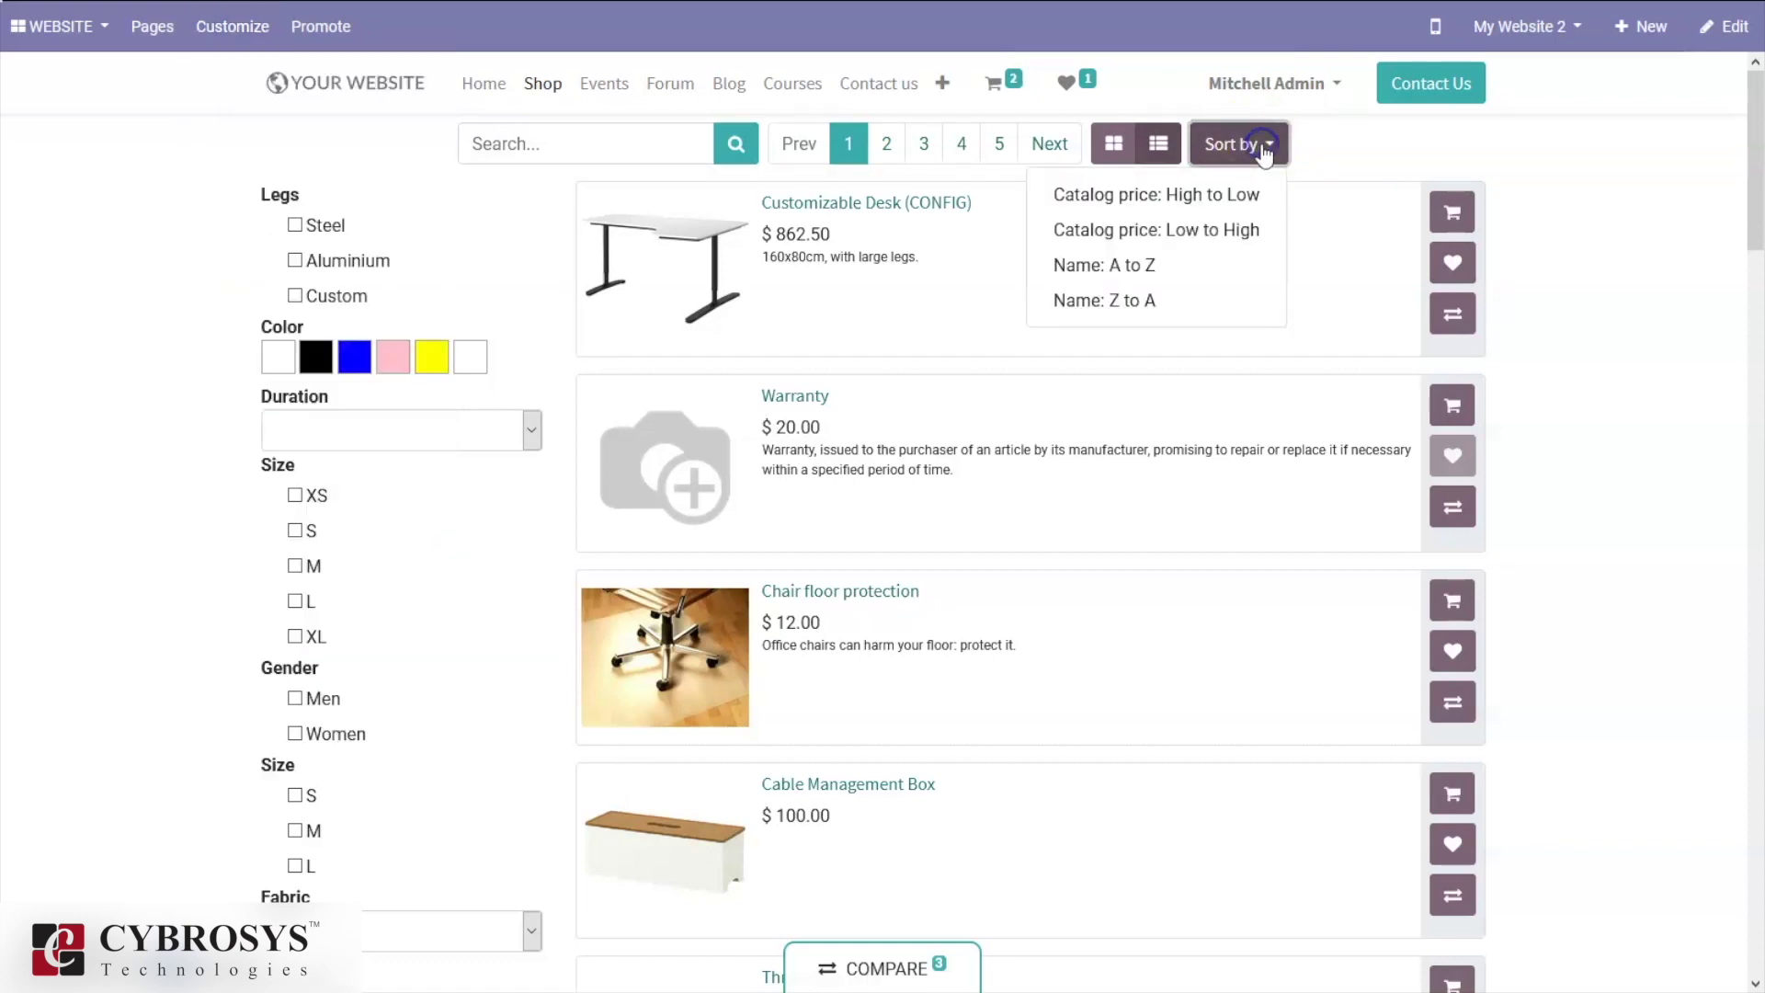
{"action": "left_click", "coordinate": [1196, 231]}
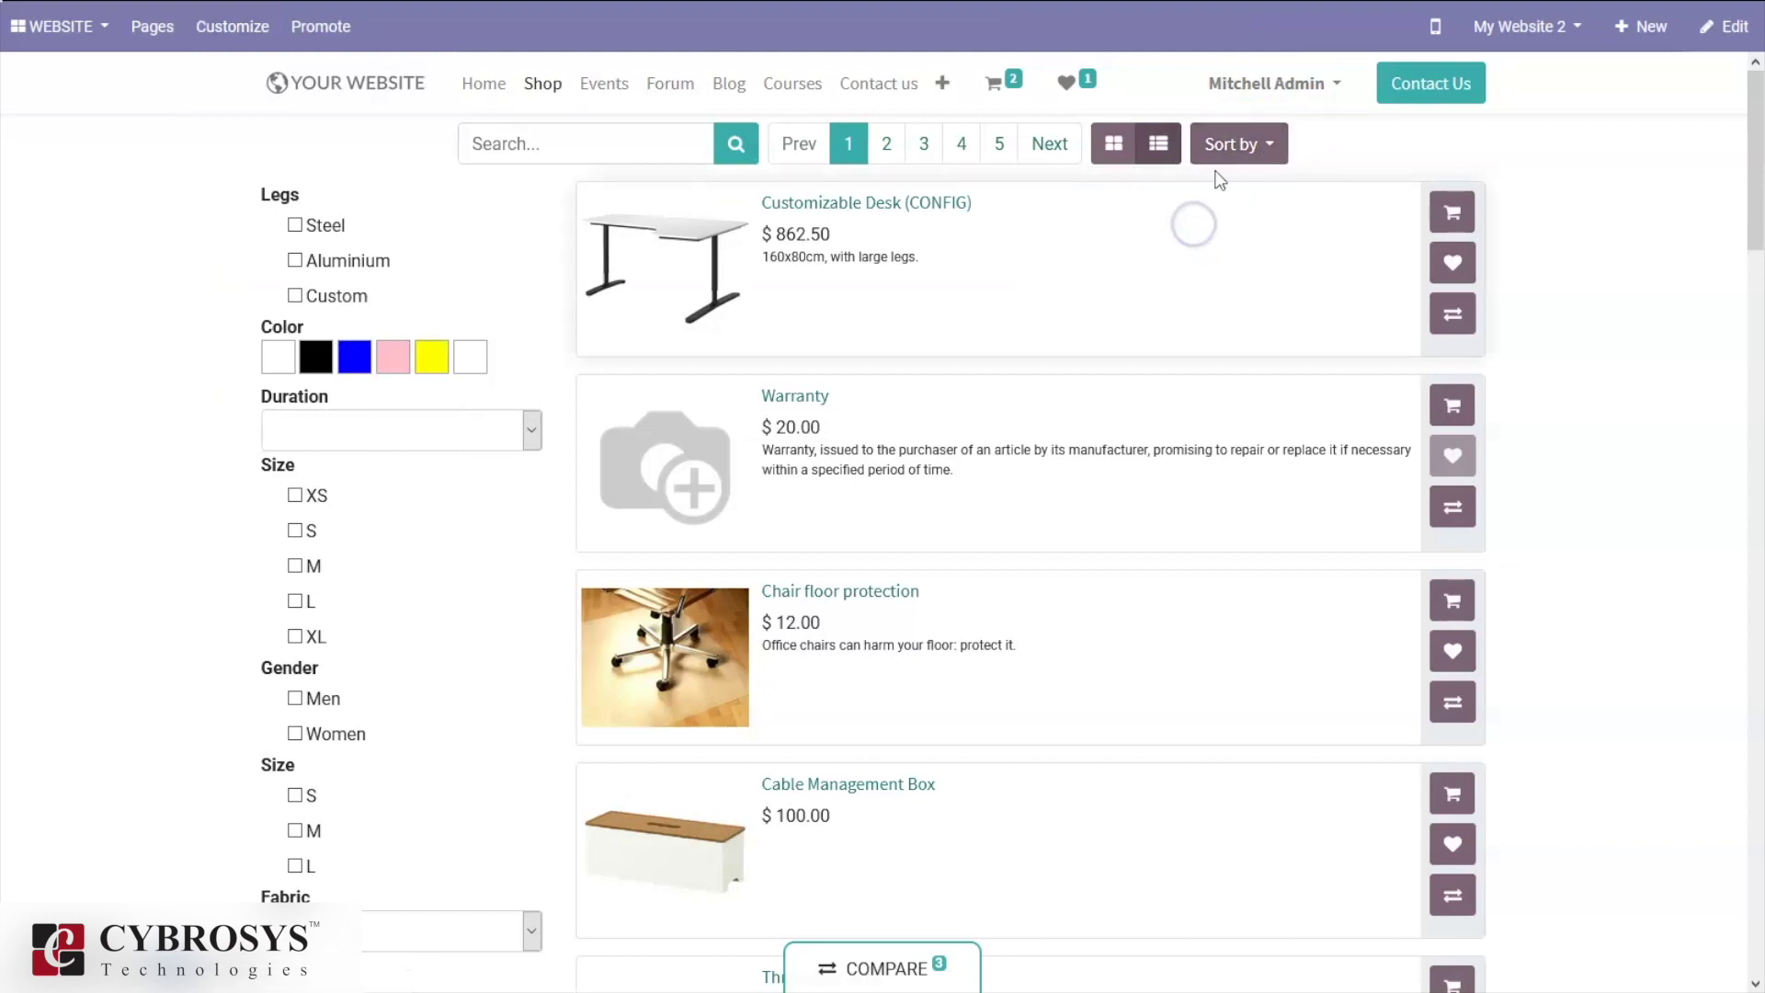
{"action": "left_click", "coordinate": [1232, 147]}
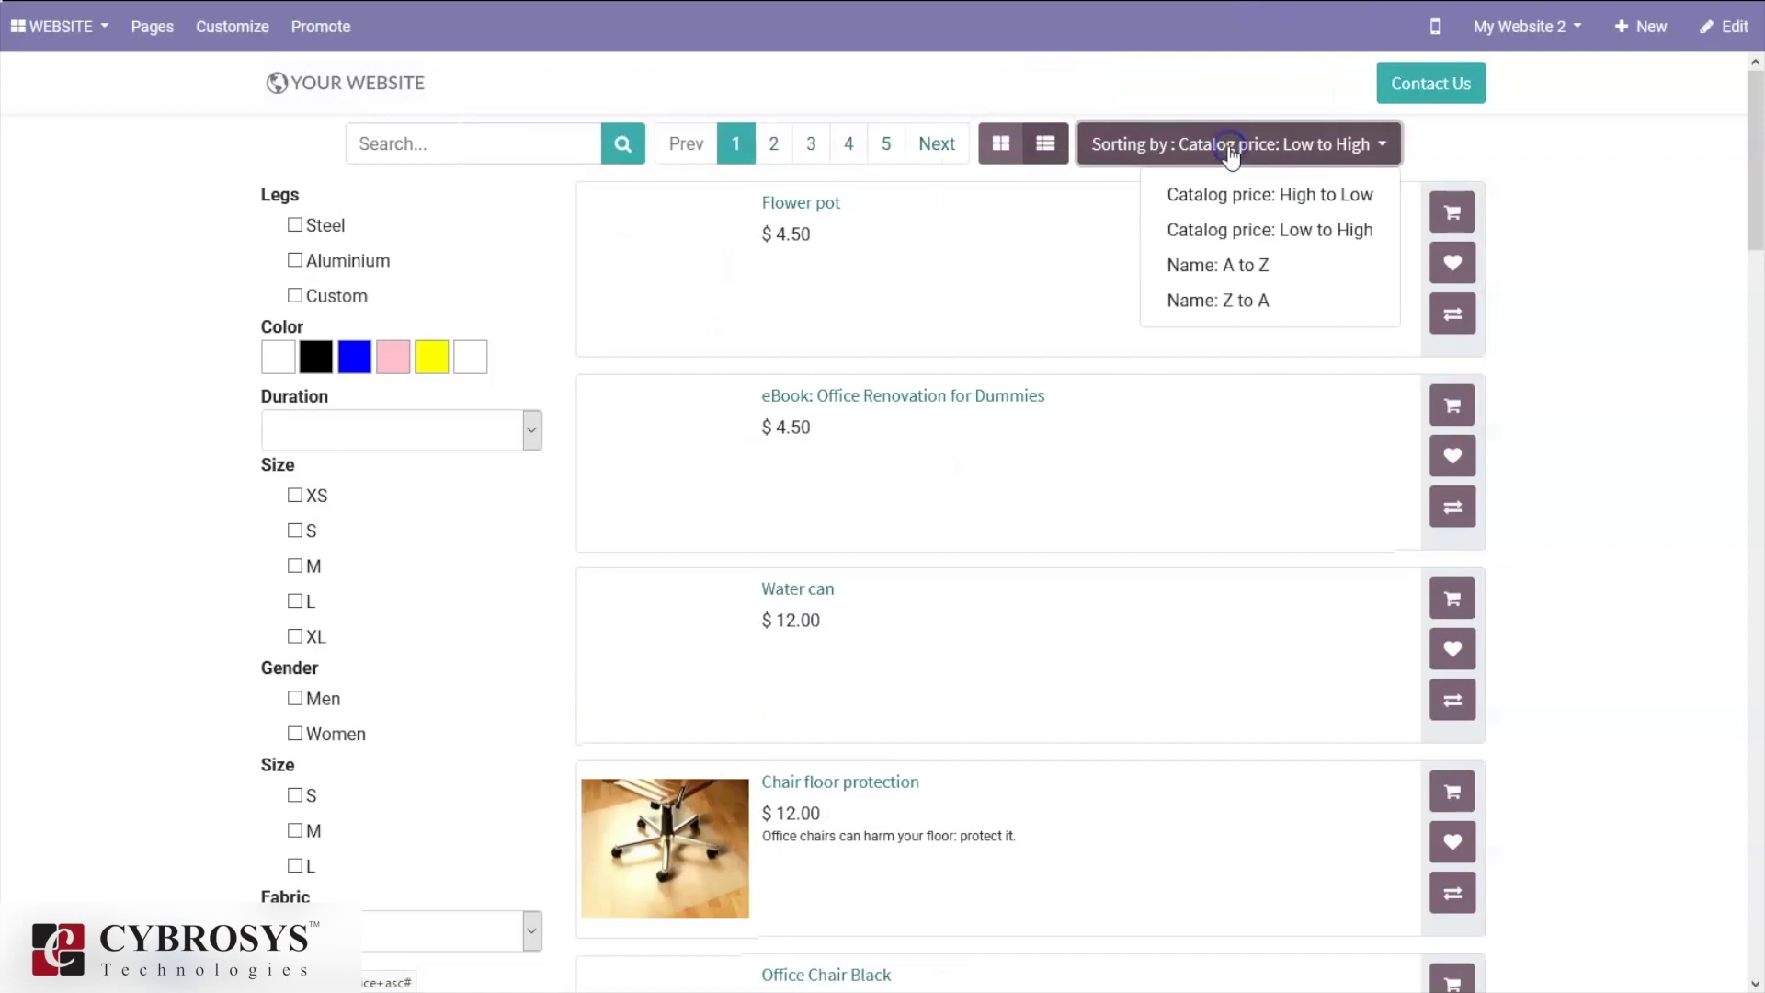
{"action": "left_click", "coordinate": [1220, 266]}
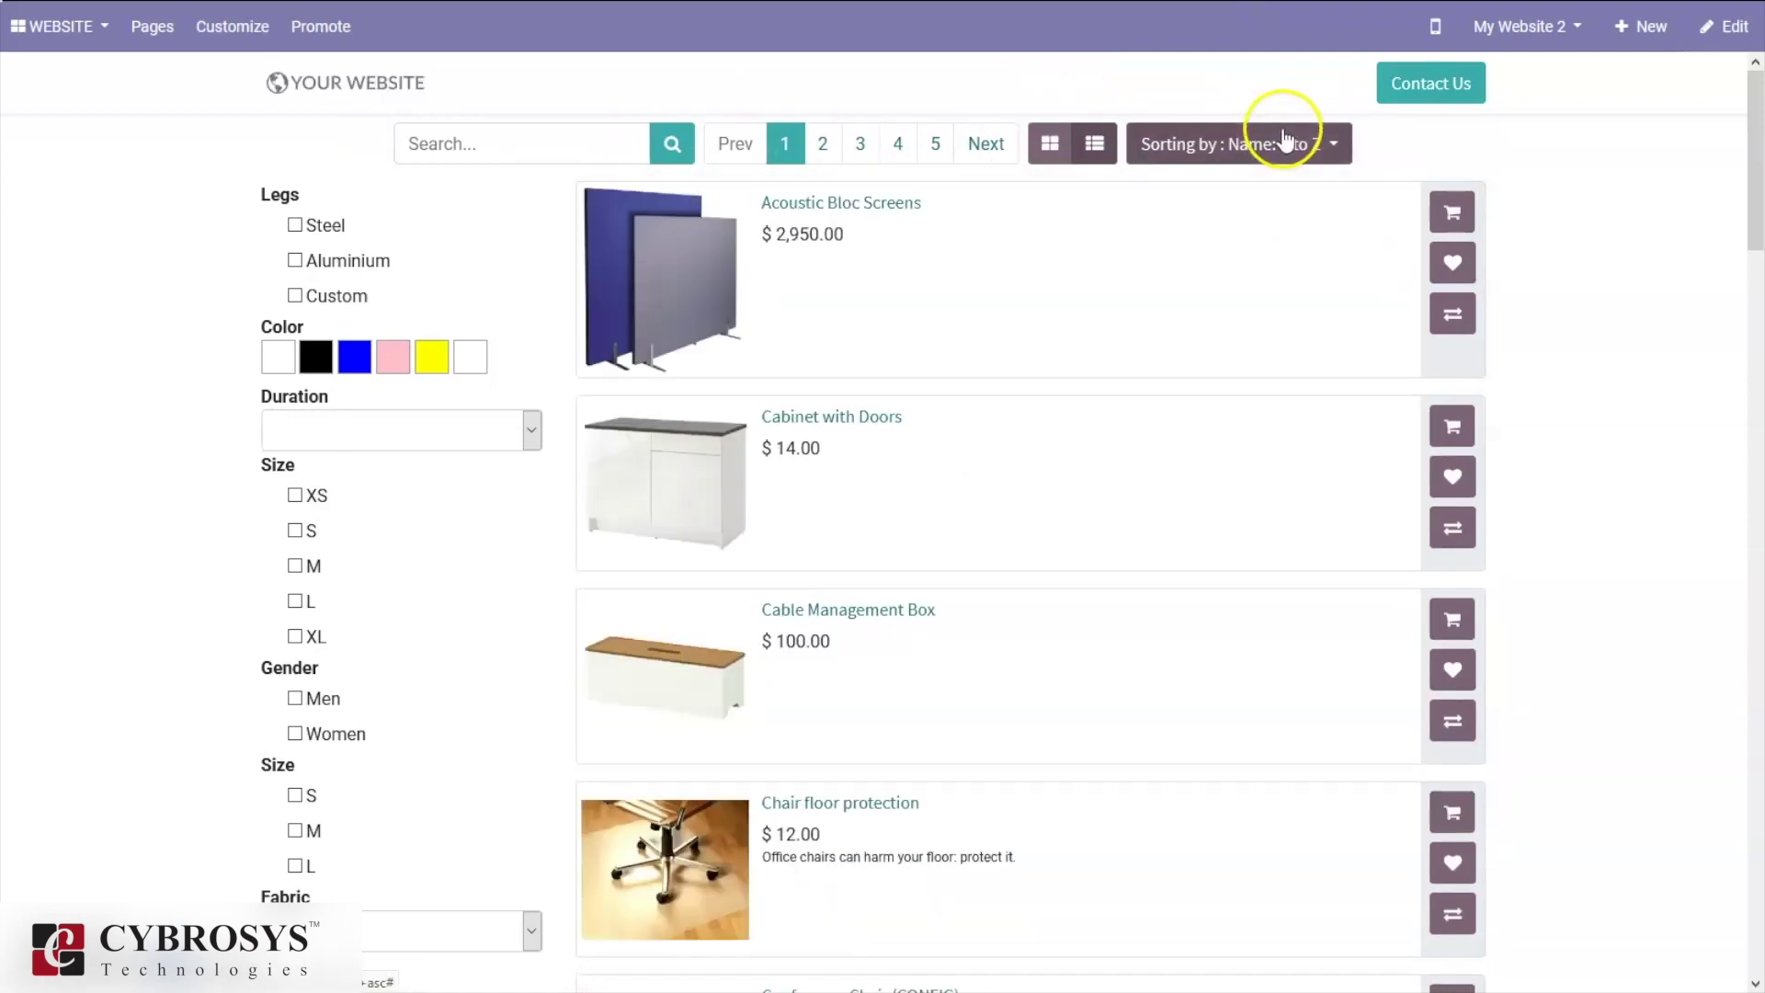
{"action": "left_click", "coordinate": [1282, 144]}
{"action": "left_click", "coordinate": [1200, 293]}
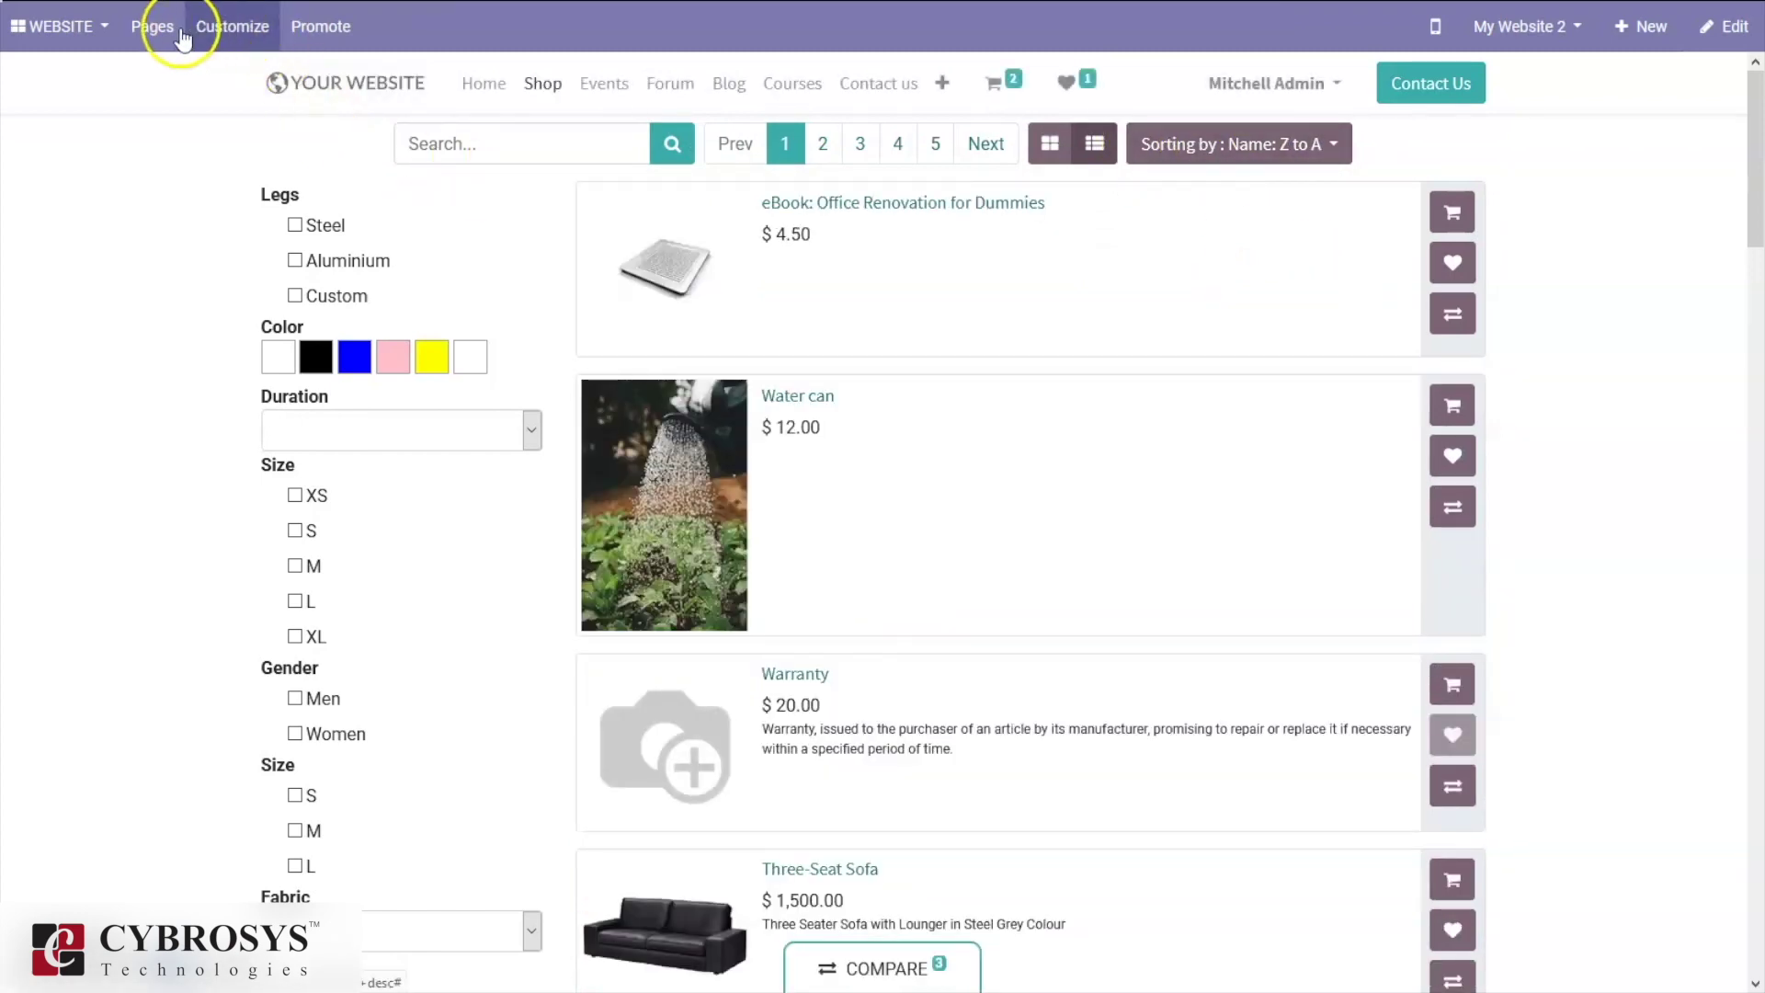
{"action": "left_click", "coordinate": [226, 27]}
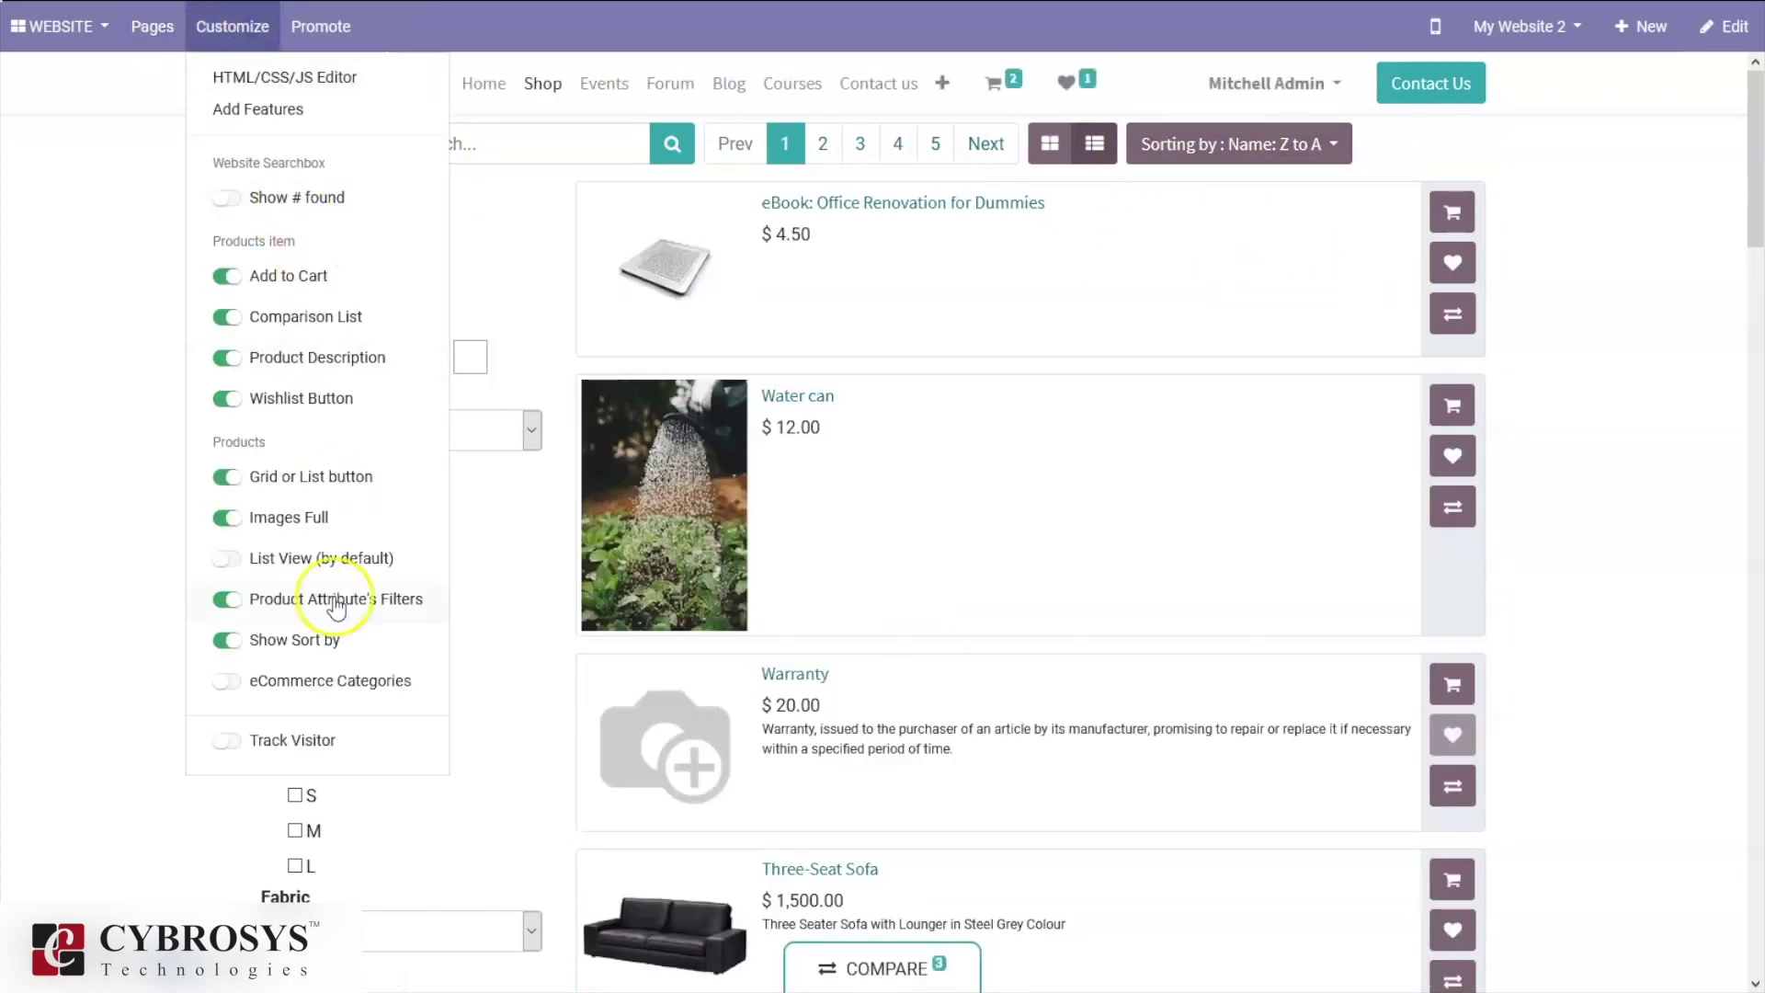
Turn on eCommerce Categories in the sidebar and filter to Chairs under Furnitures
{"action": "left_click", "coordinate": [228, 682]}
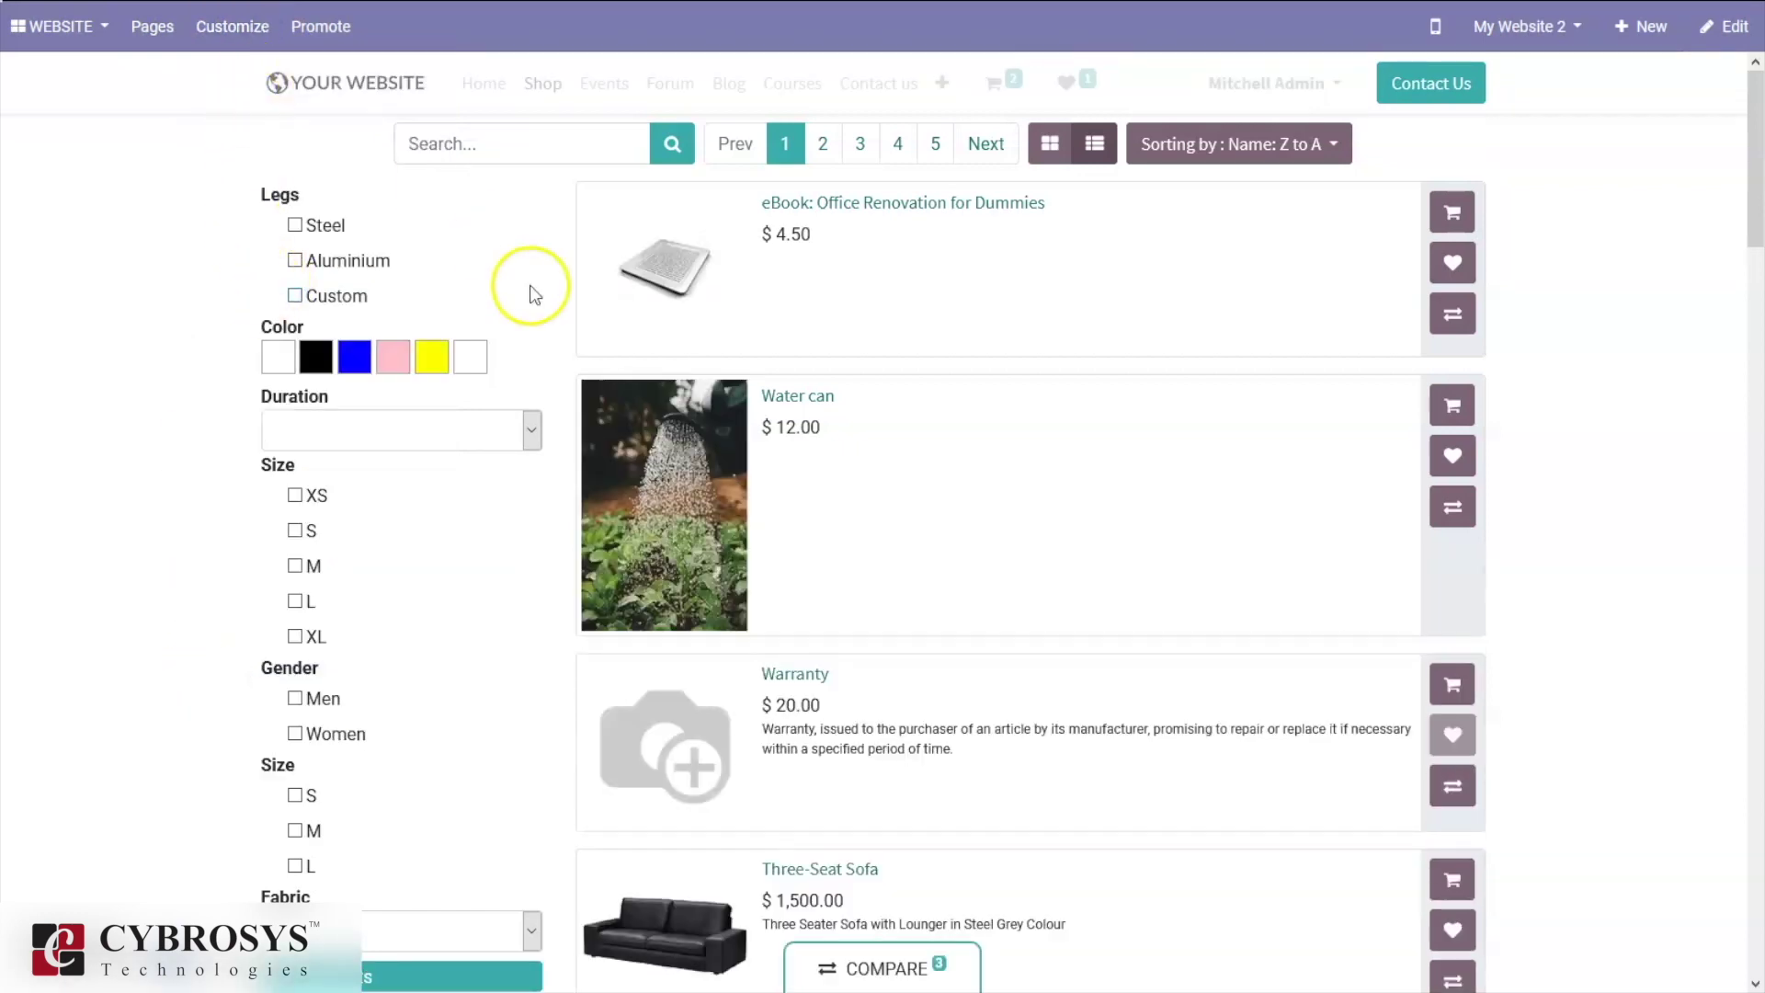
{"action": "left_click_drag", "start_coordinate": [1757, 164], "coordinate": [1740, 301]}
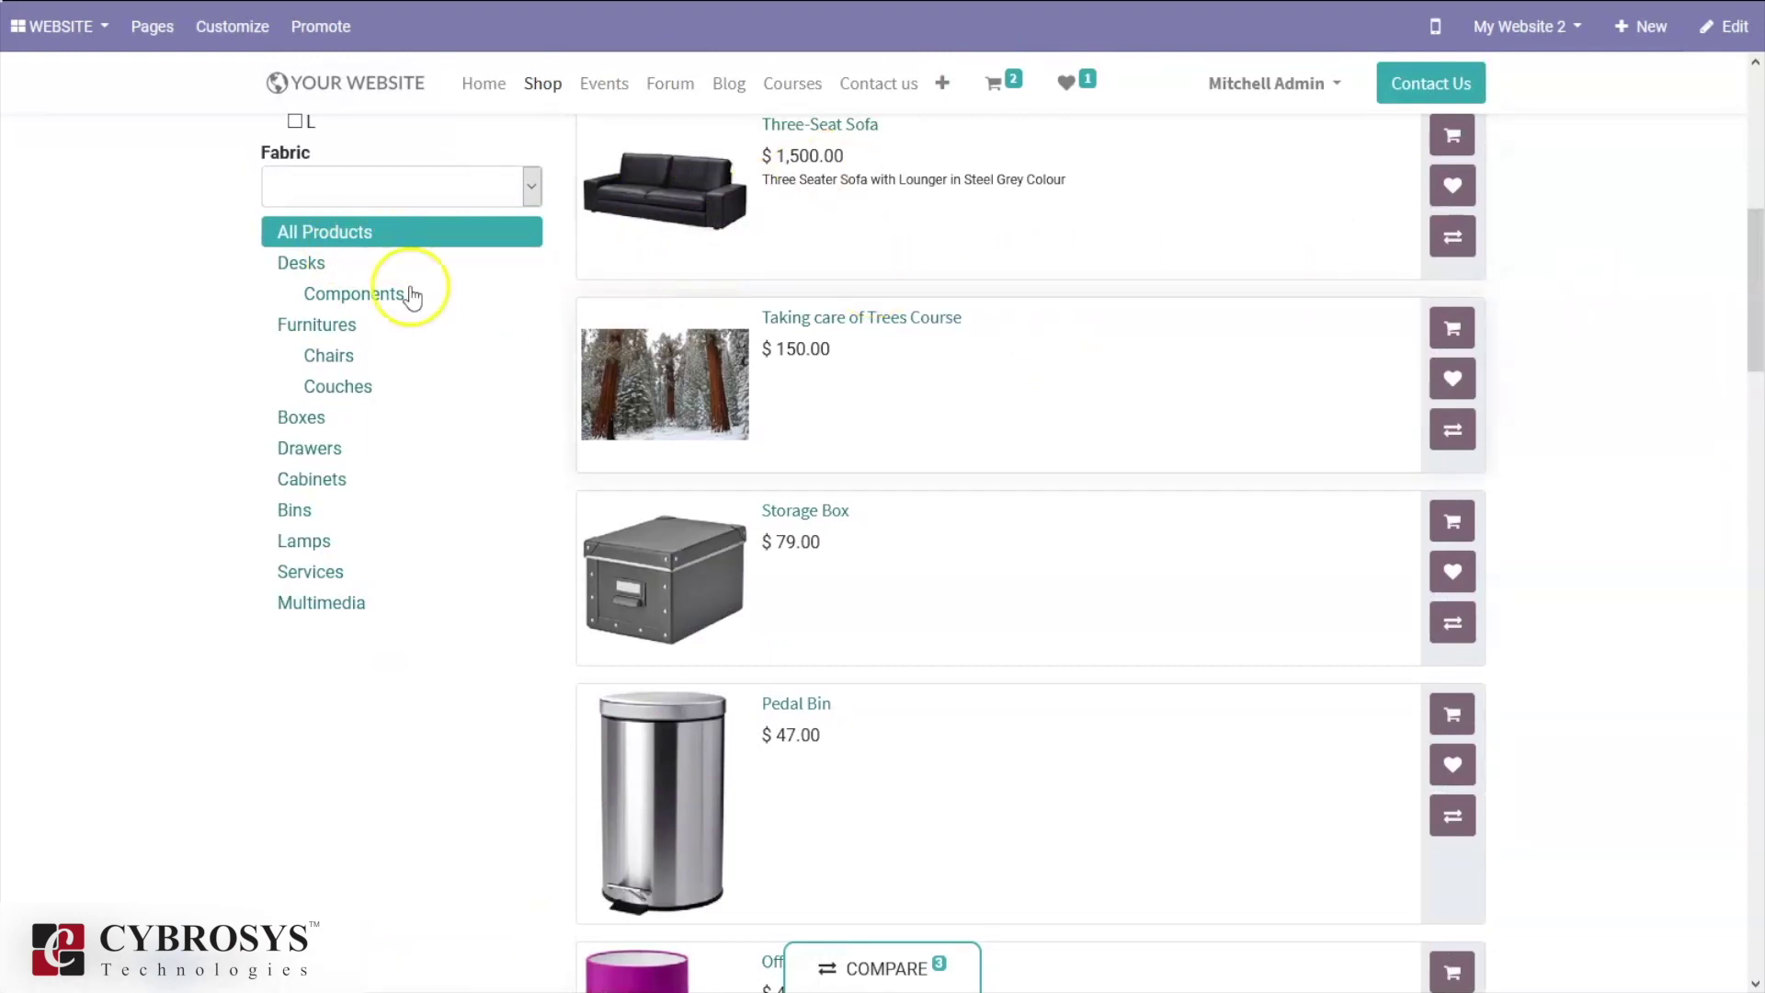
{"action": "left_click", "coordinate": [328, 358]}
{"action": "left_click_drag", "start_coordinate": [1756, 243], "coordinate": [1751, 189]}
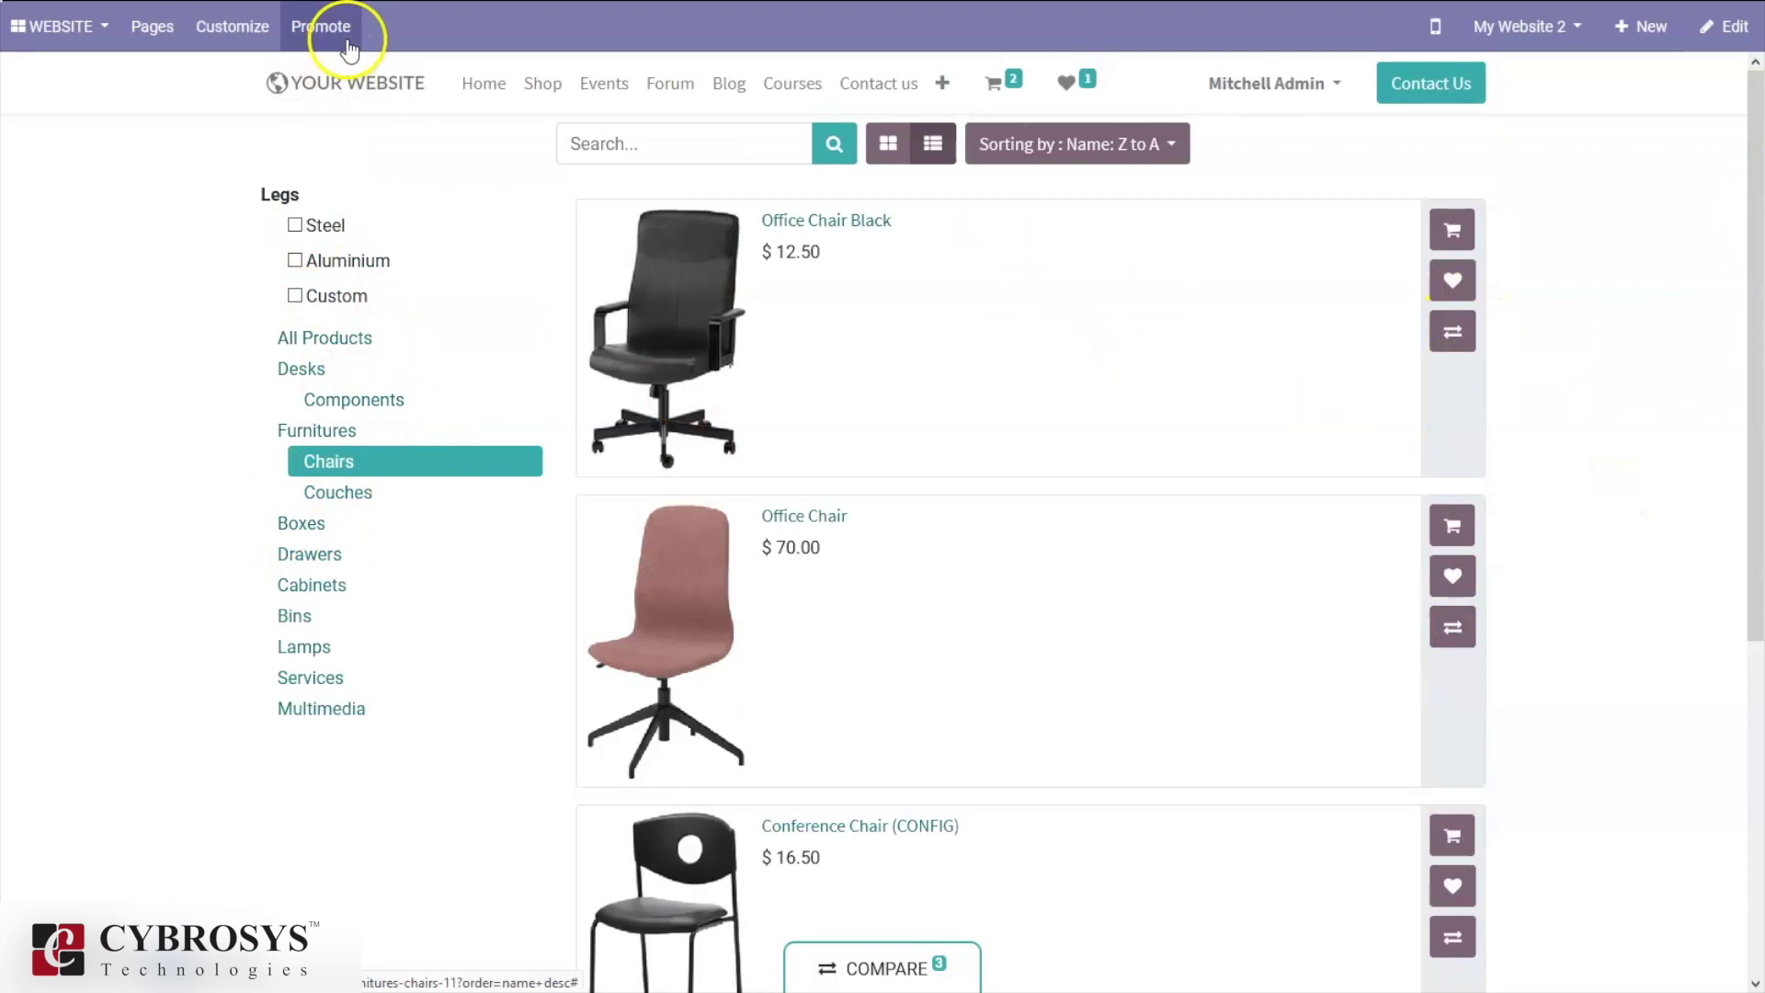
Turn on Collapsible Category List and fold up the Furnitures category
{"action": "left_click", "coordinate": [233, 28]}
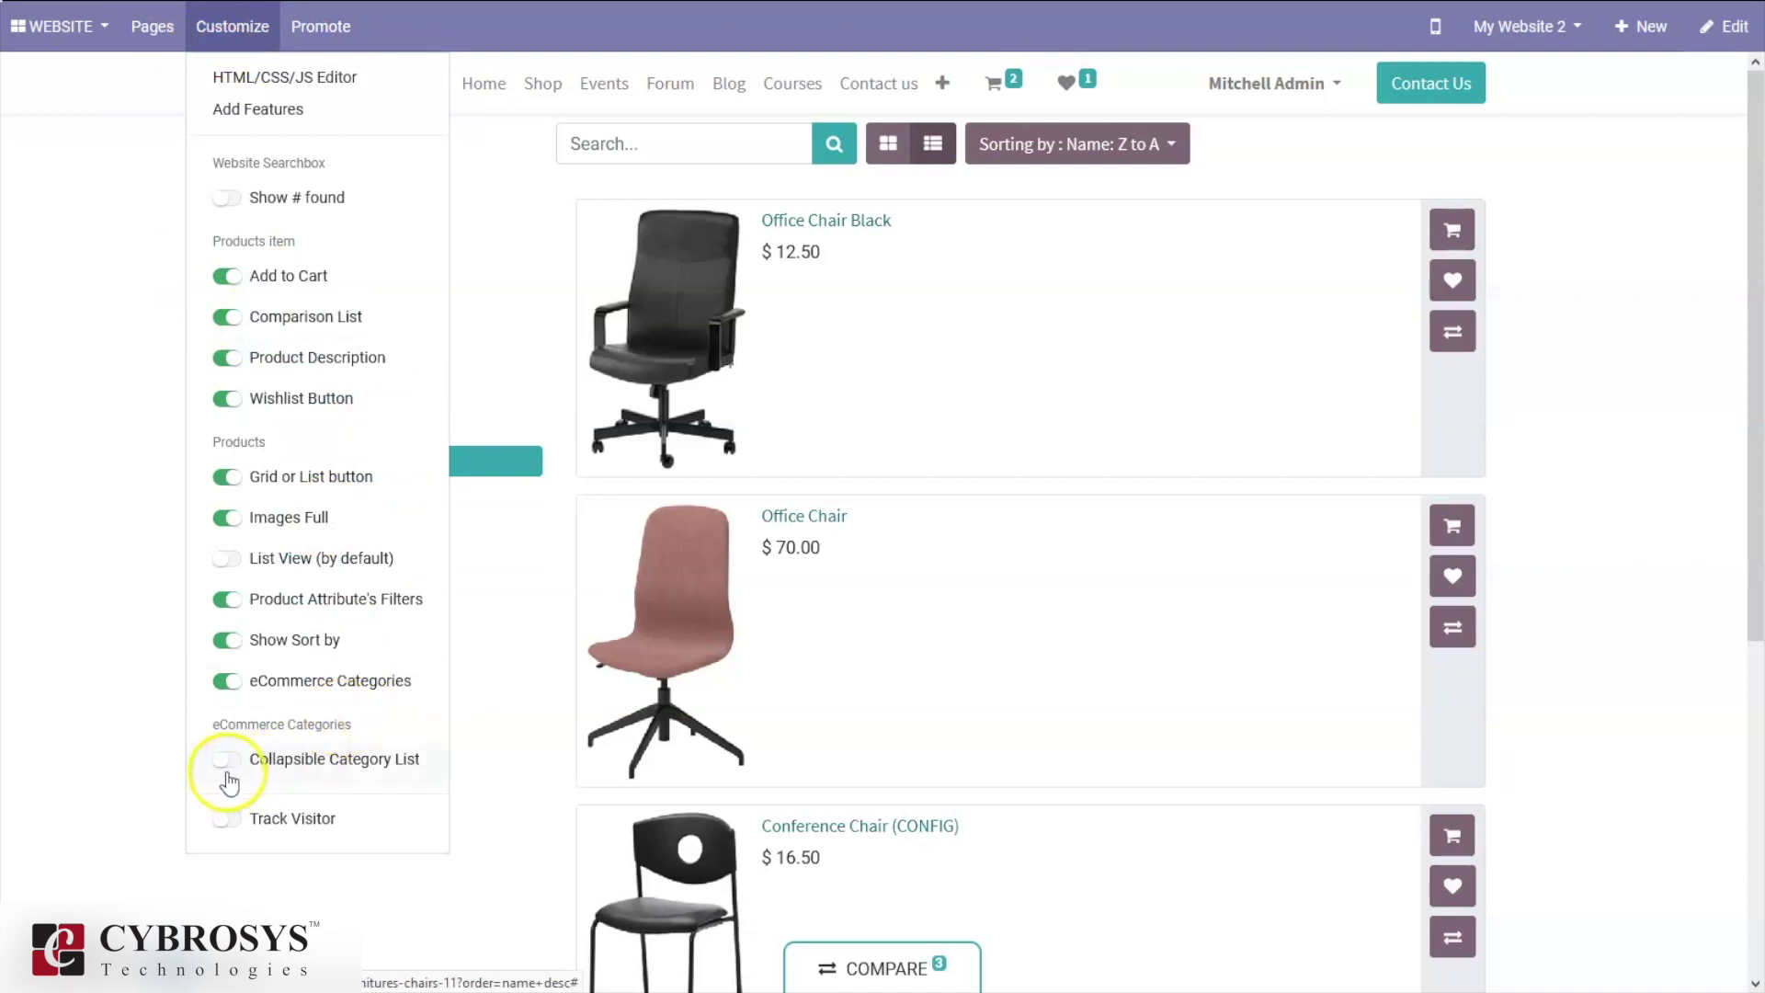
{"action": "left_click", "coordinate": [230, 762]}
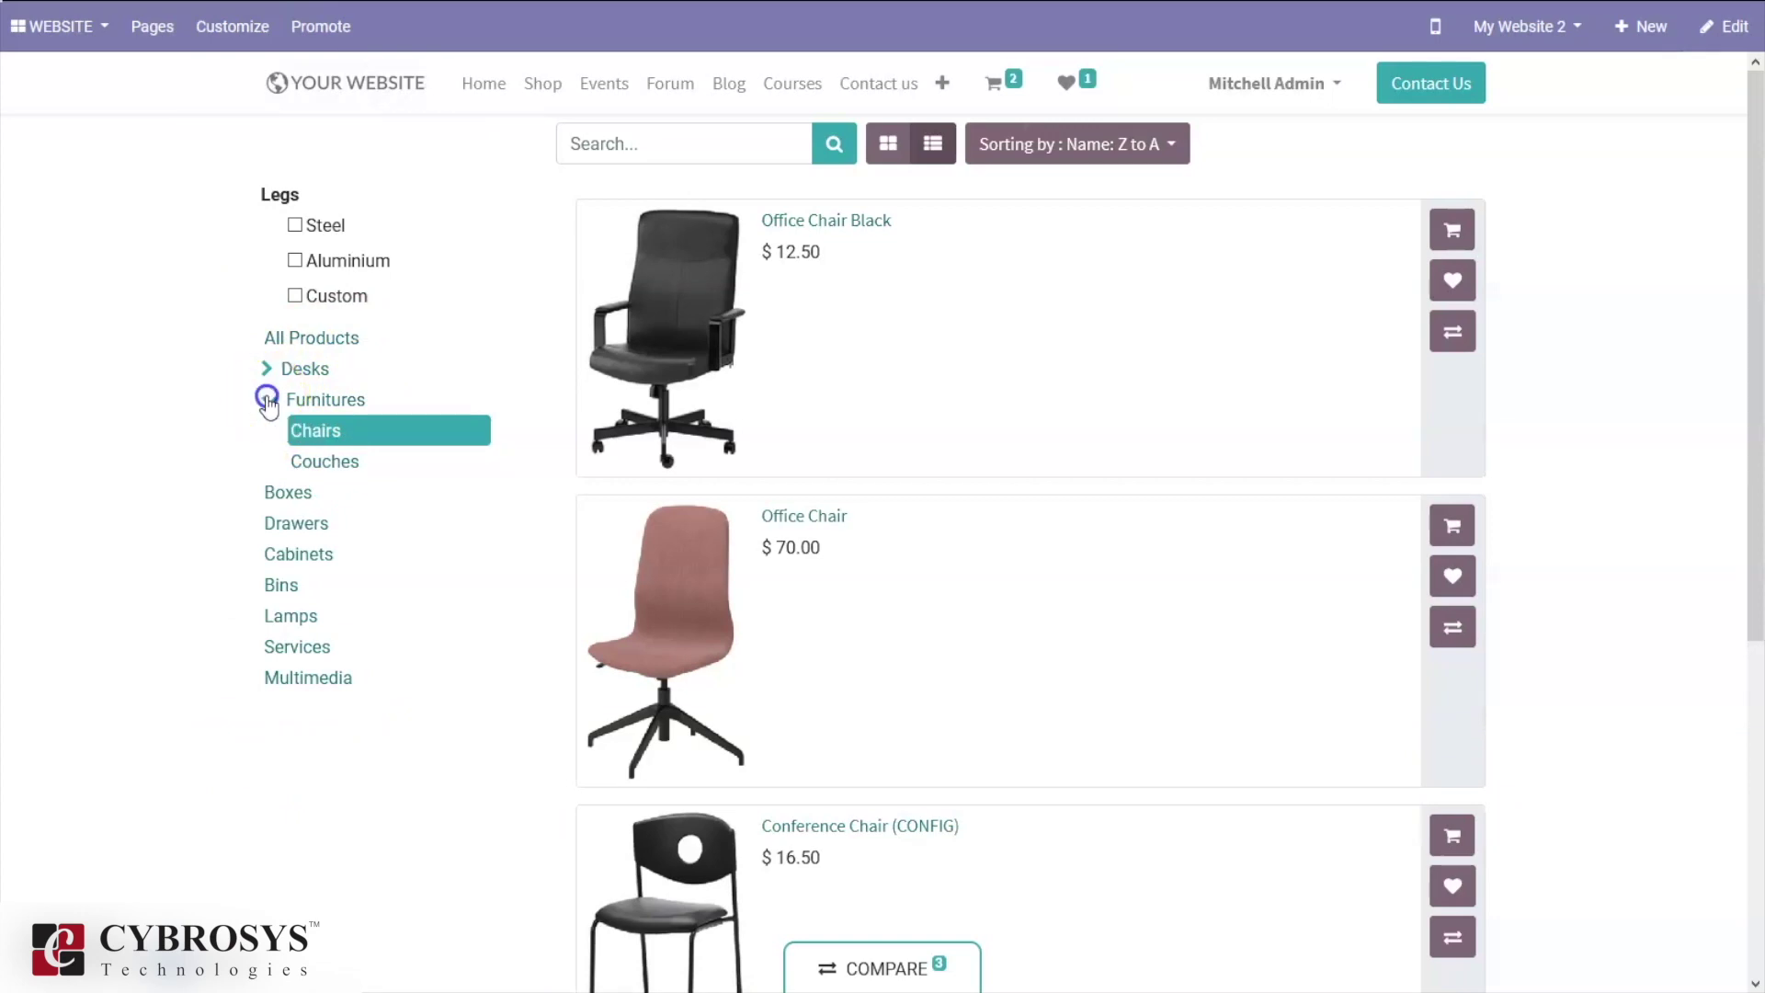
{"action": "left_click", "coordinate": [266, 401]}
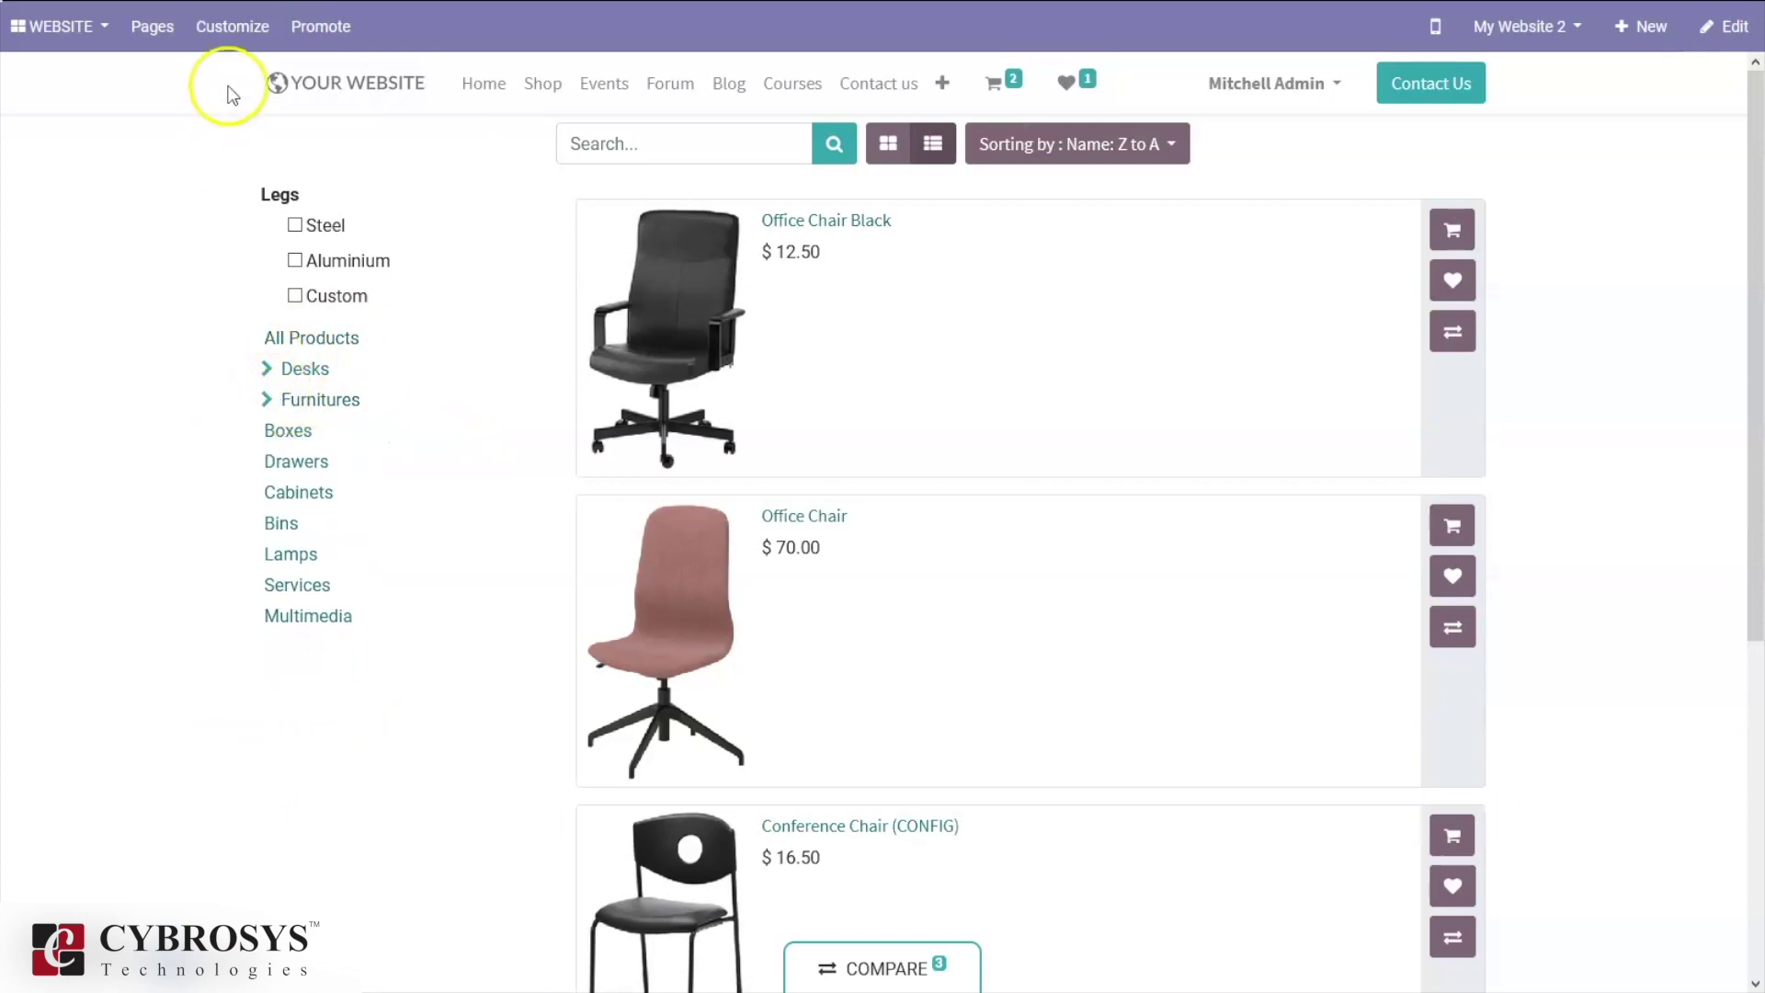
{"action": "left_click", "coordinate": [210, 33]}
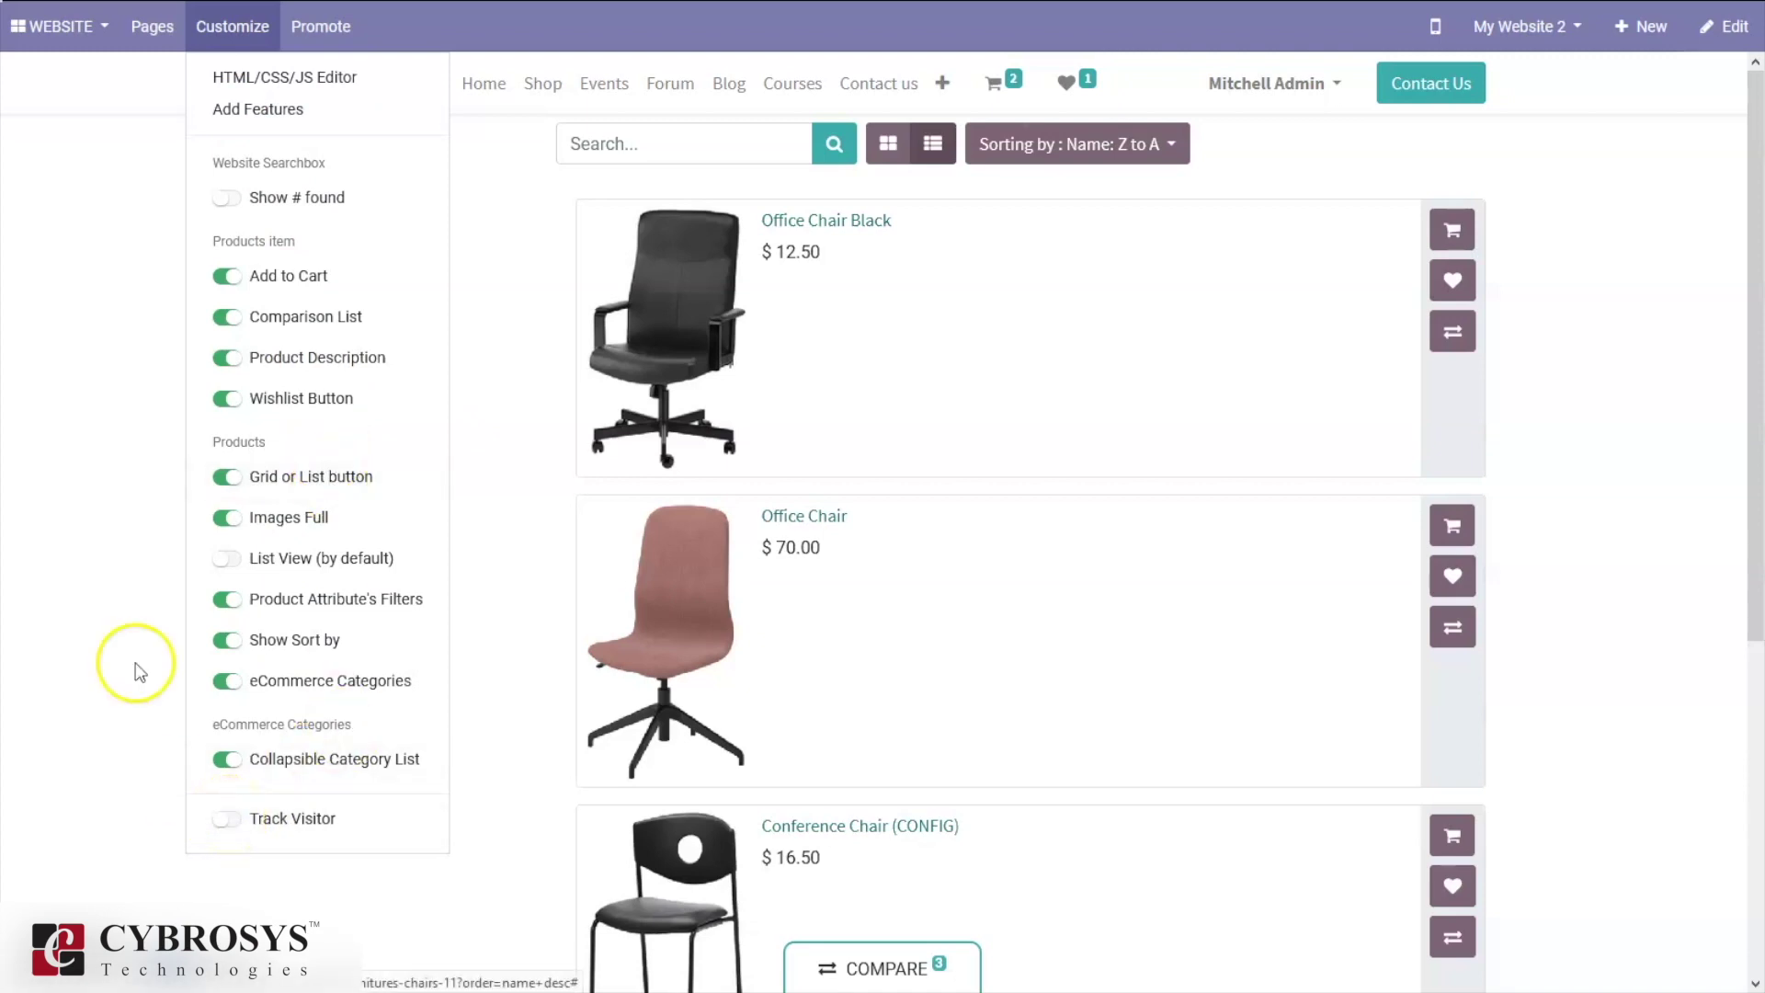
{"action": "left_click", "coordinate": [136, 484]}
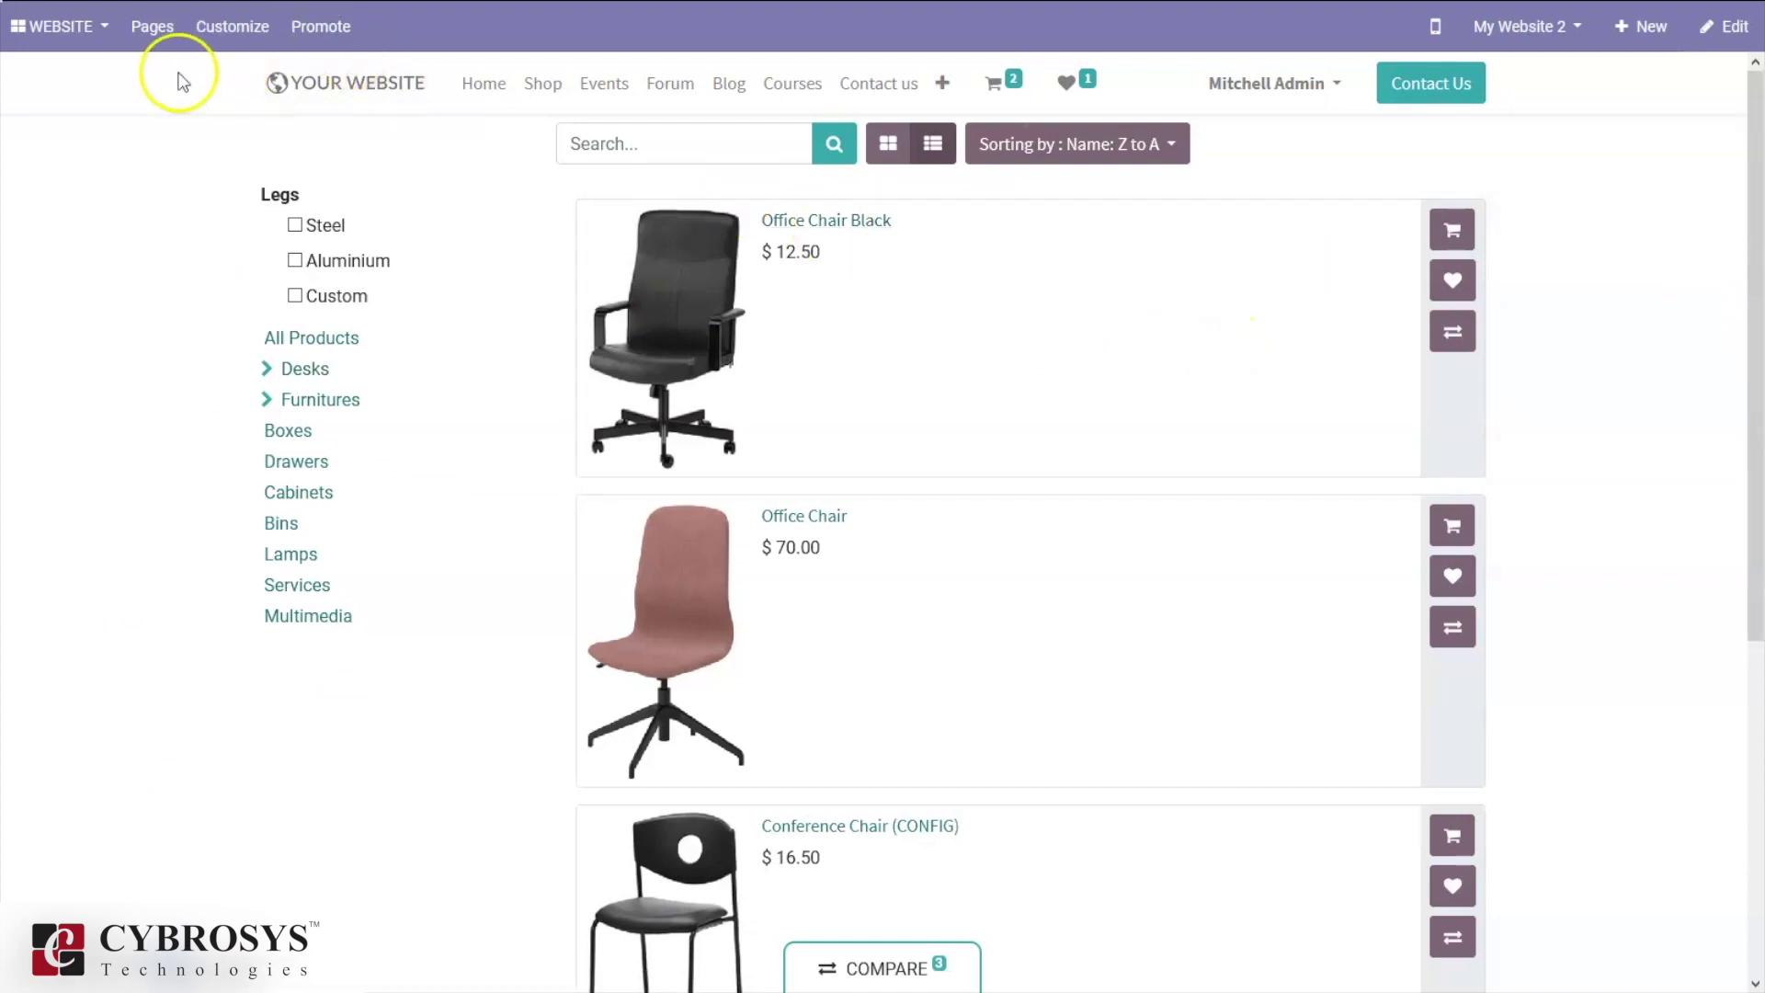
{"action": "left_click", "coordinate": [834, 151]}
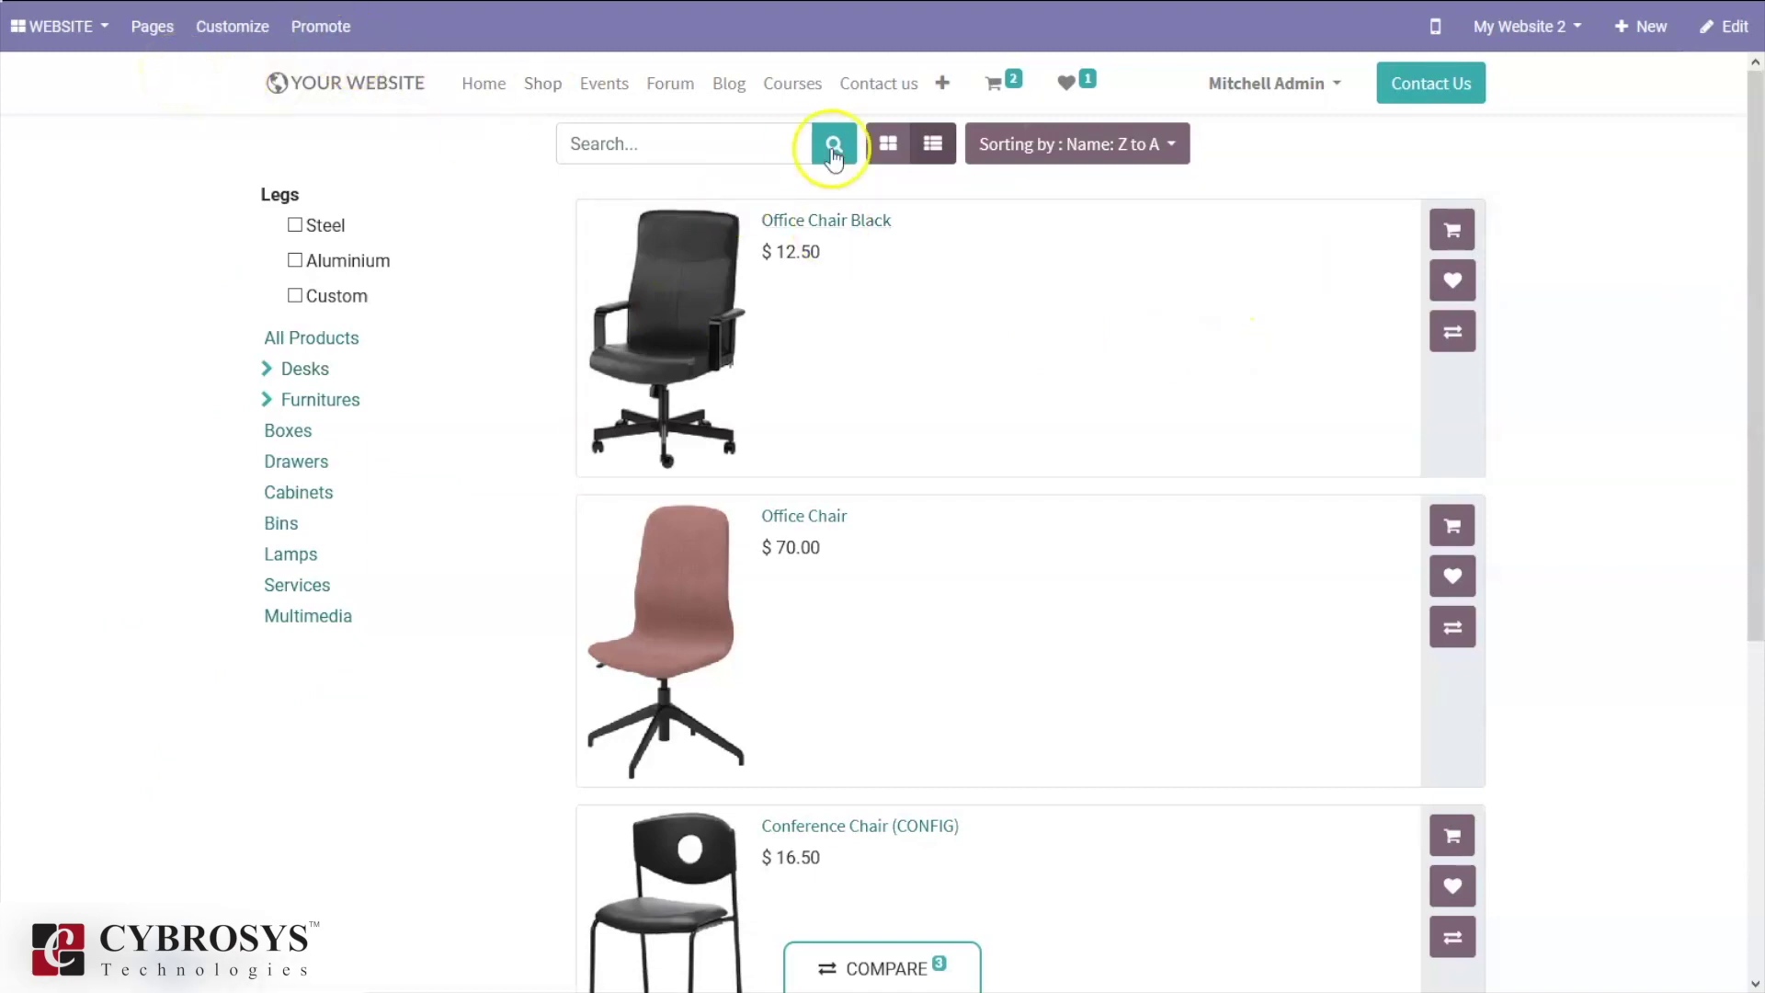
{"action": "left_click", "coordinate": [751, 147]}
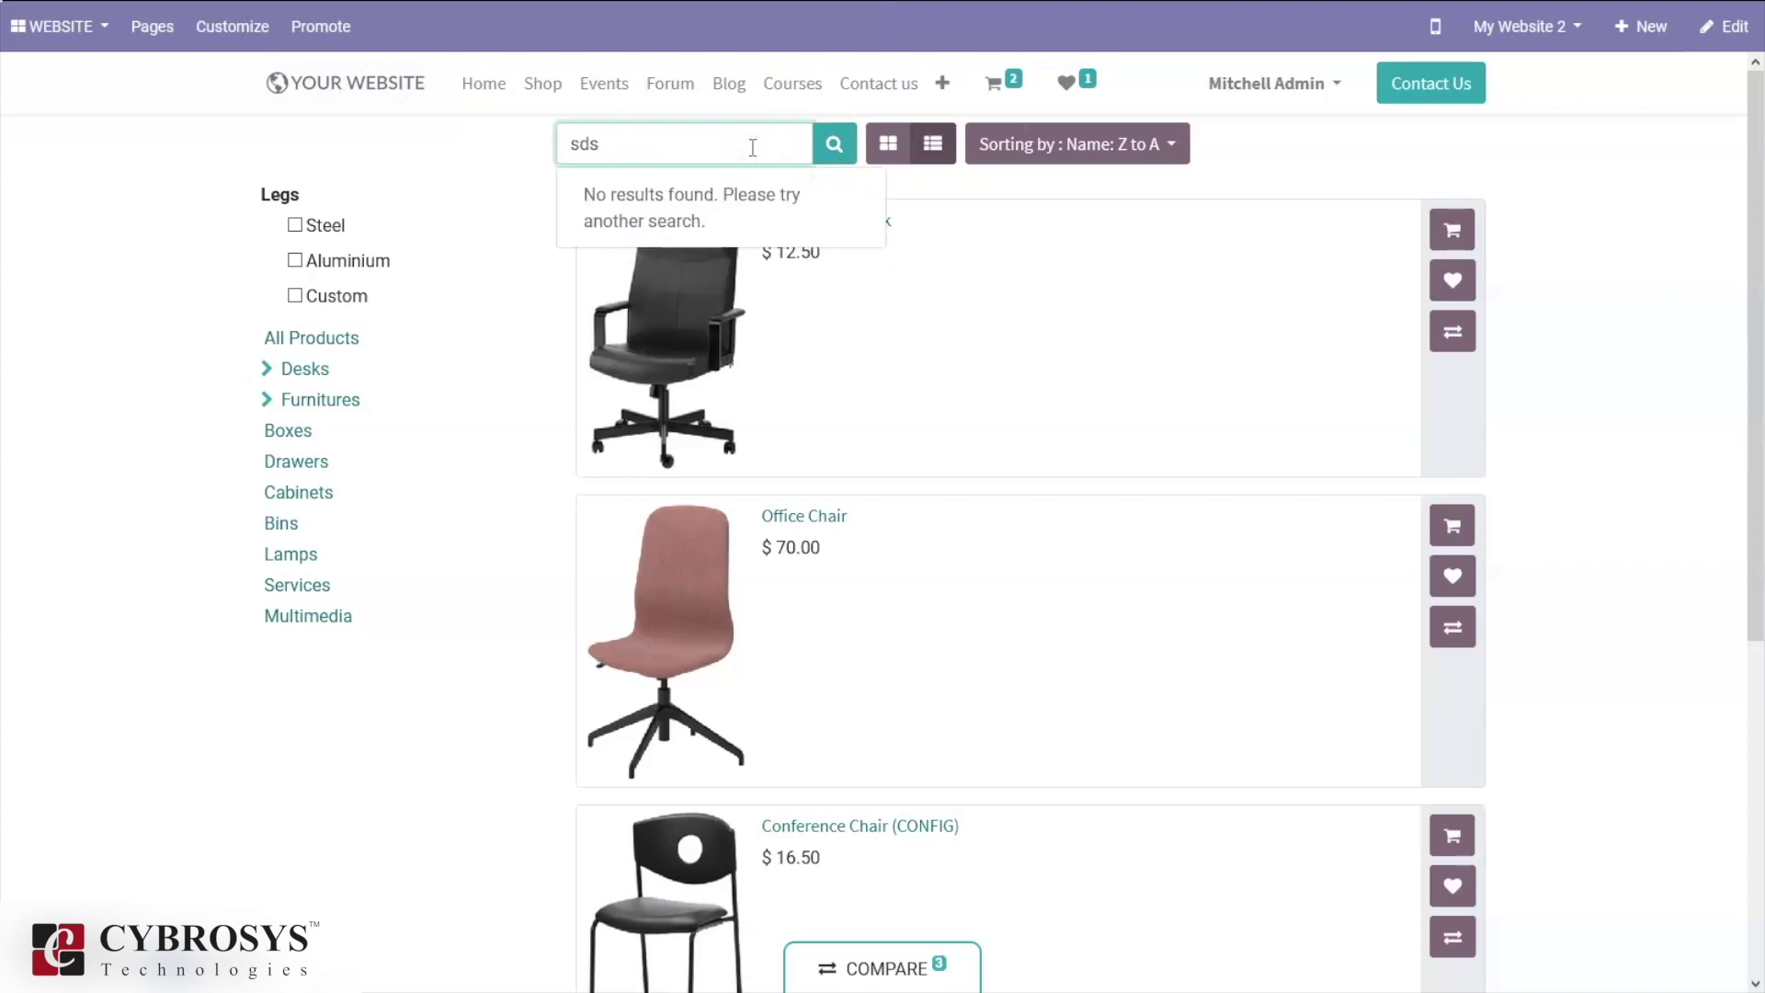
{"action": "type", "text": "Ch"}
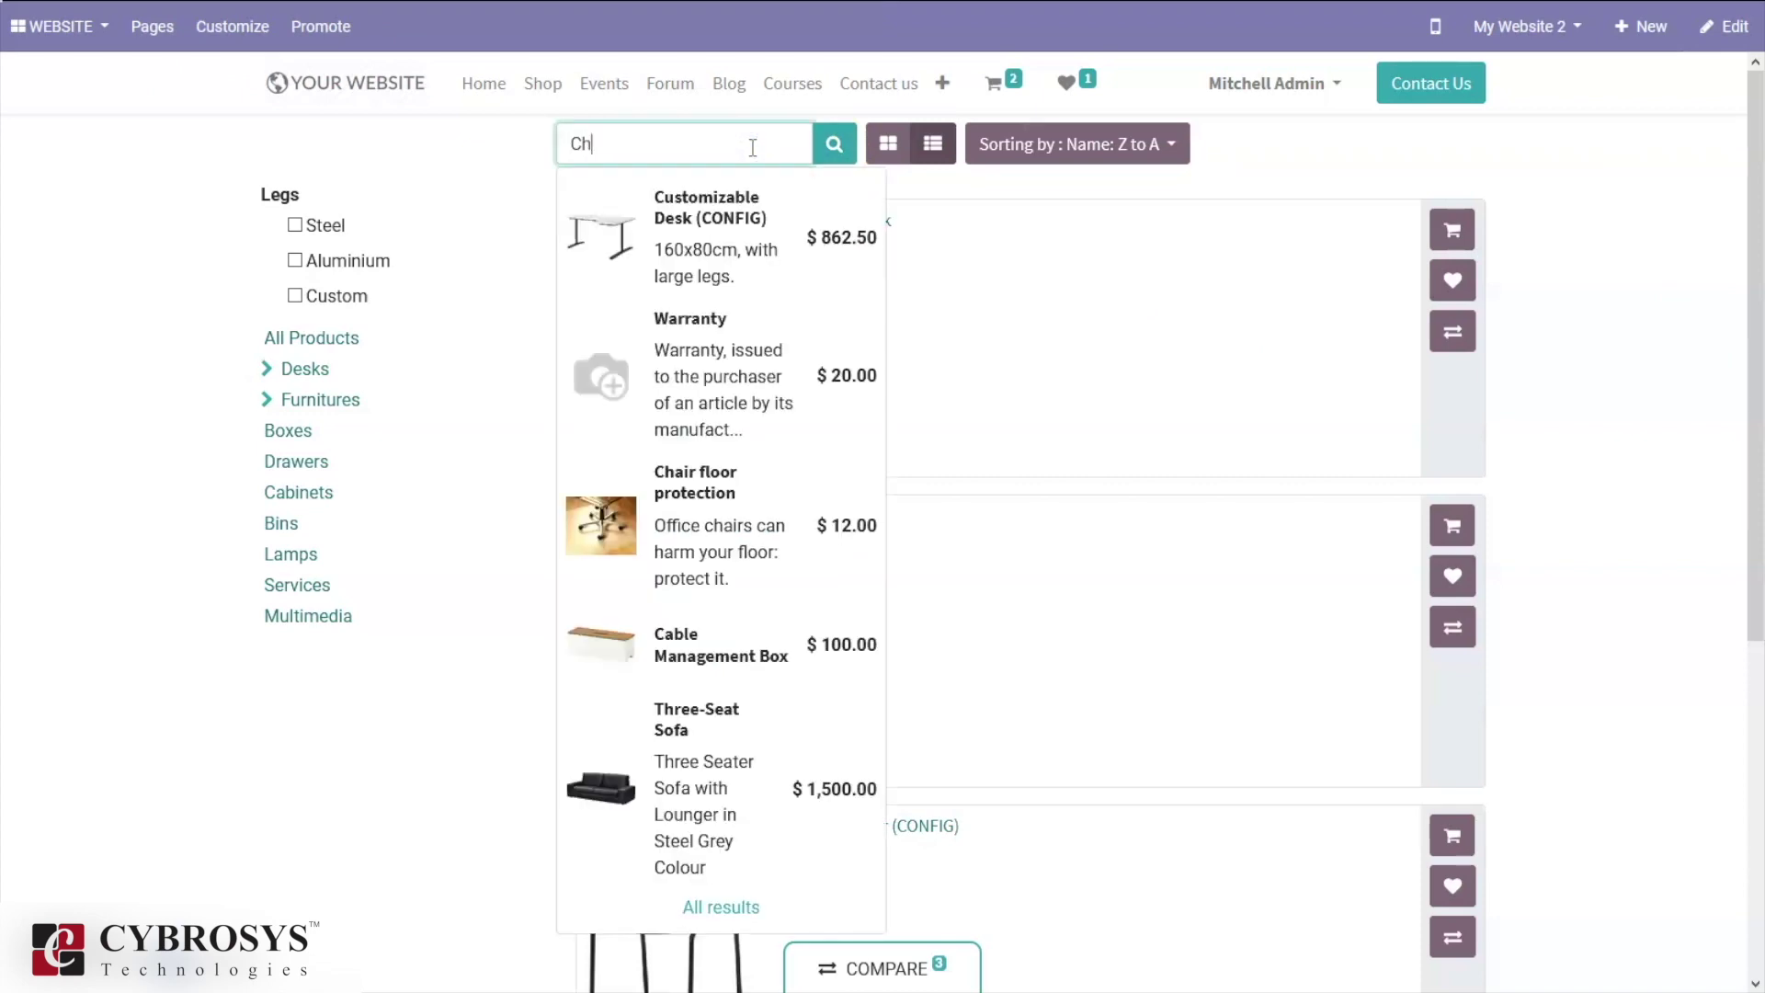
{"action": "left_click", "coordinate": [639, 227]}
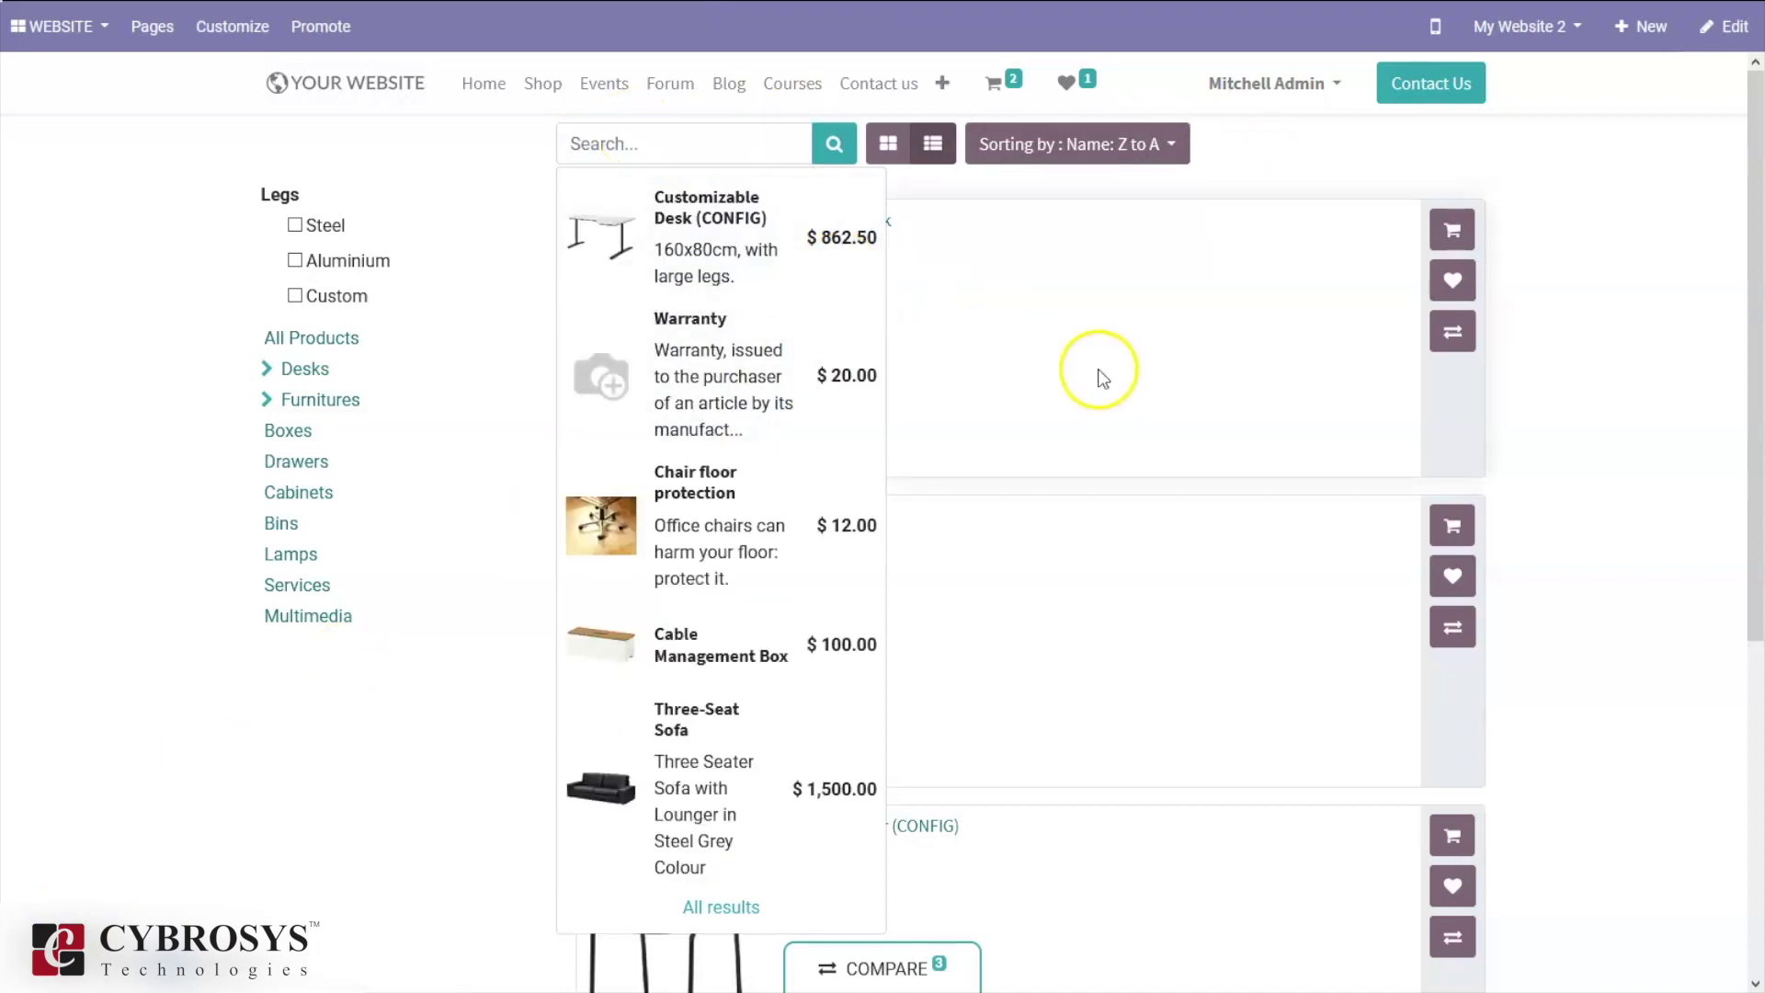
{"action": "left_click", "coordinate": [1139, 313]}
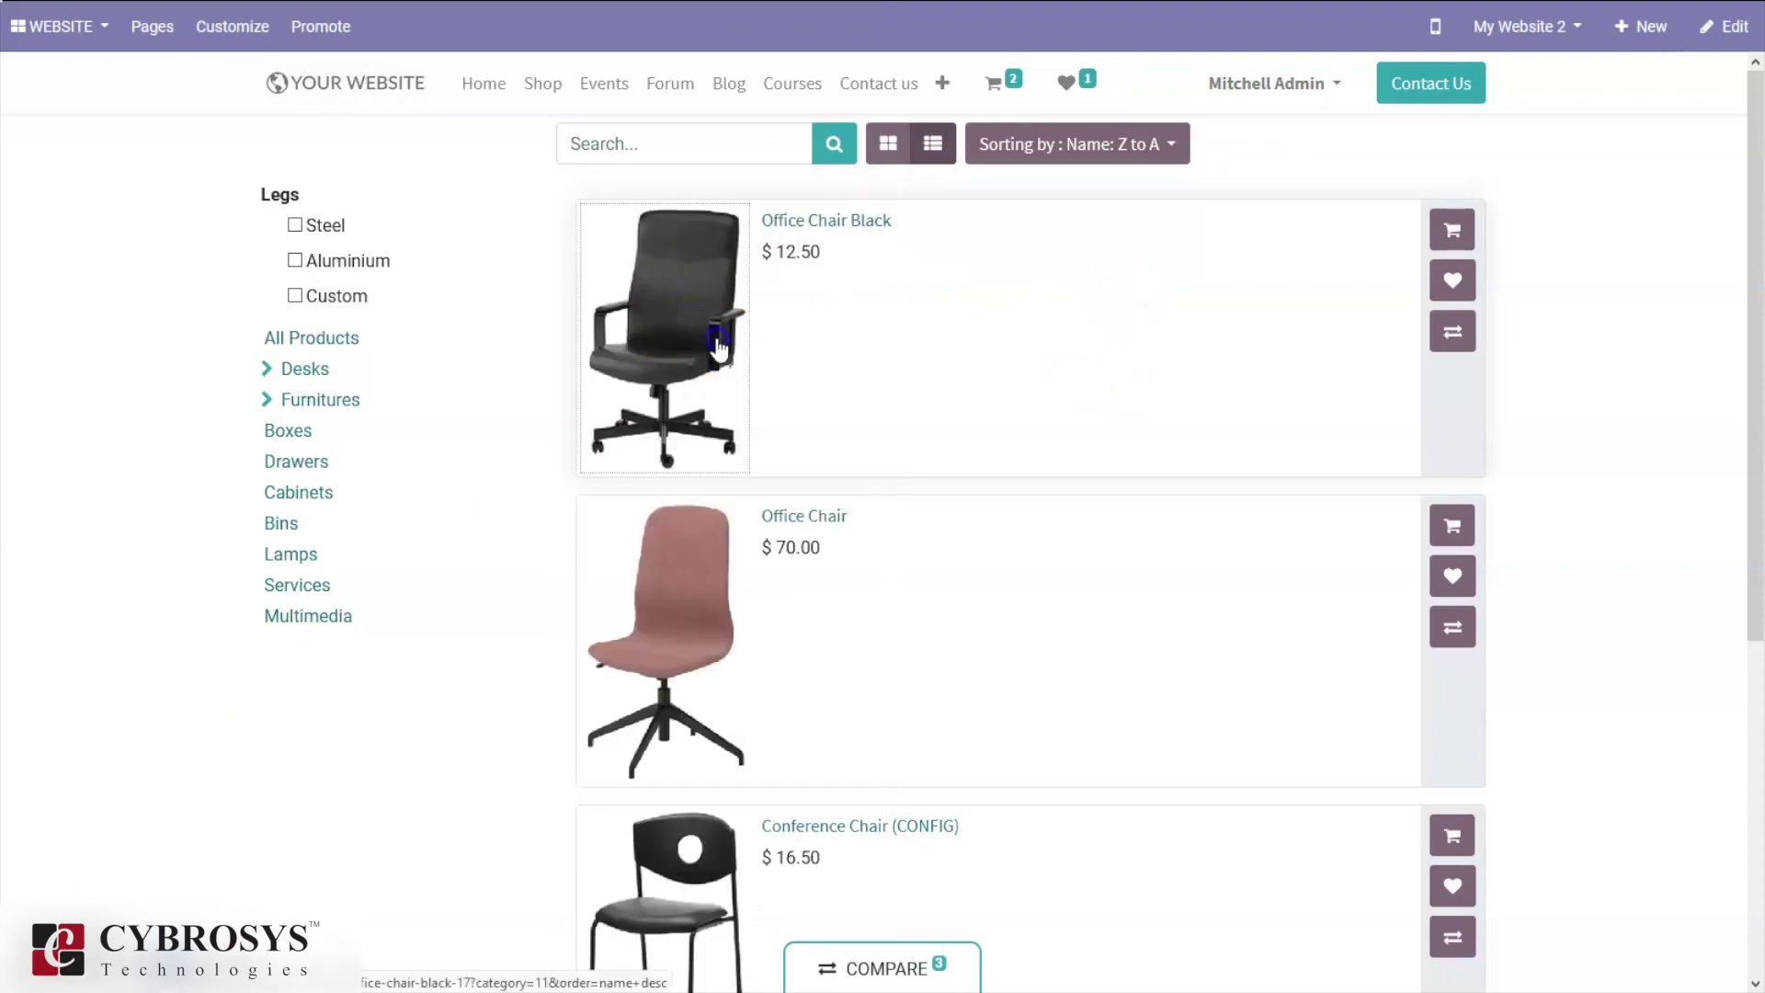
View the $12.50 Office Chair Black page down to Recently viewed Products, then reopen Customize
{"action": "left_click", "coordinate": [990, 331]}
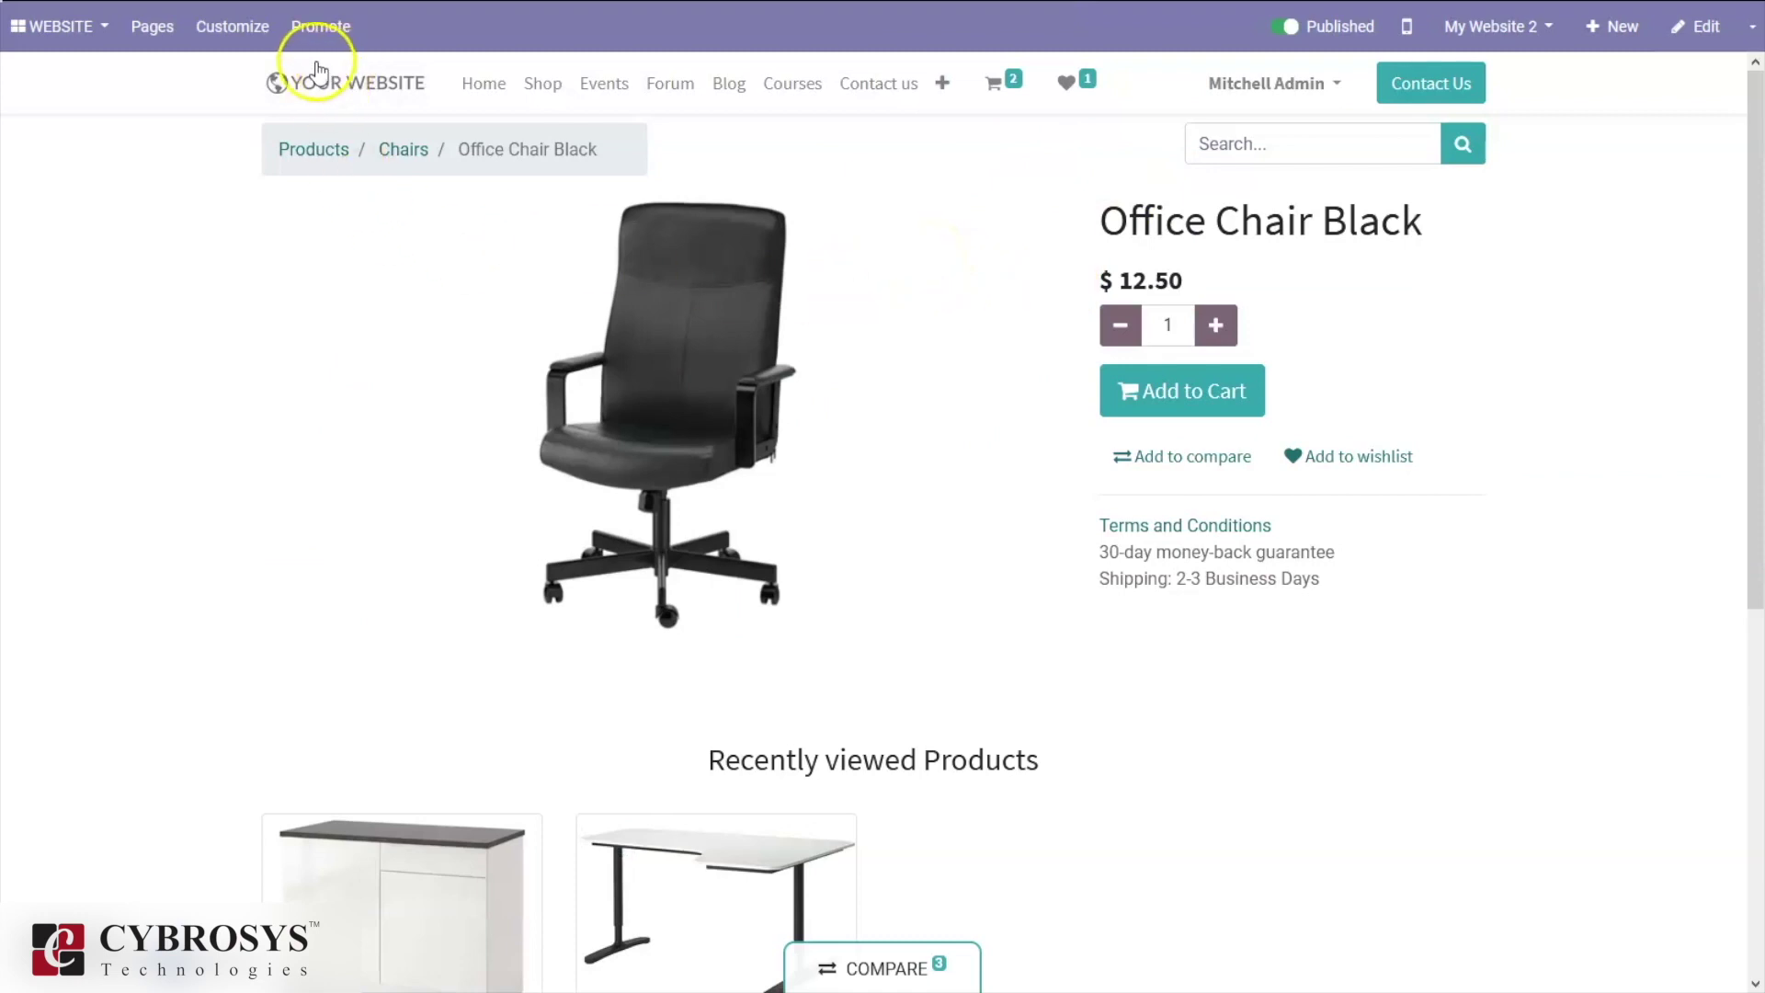
{"action": "left_click", "coordinate": [246, 30]}
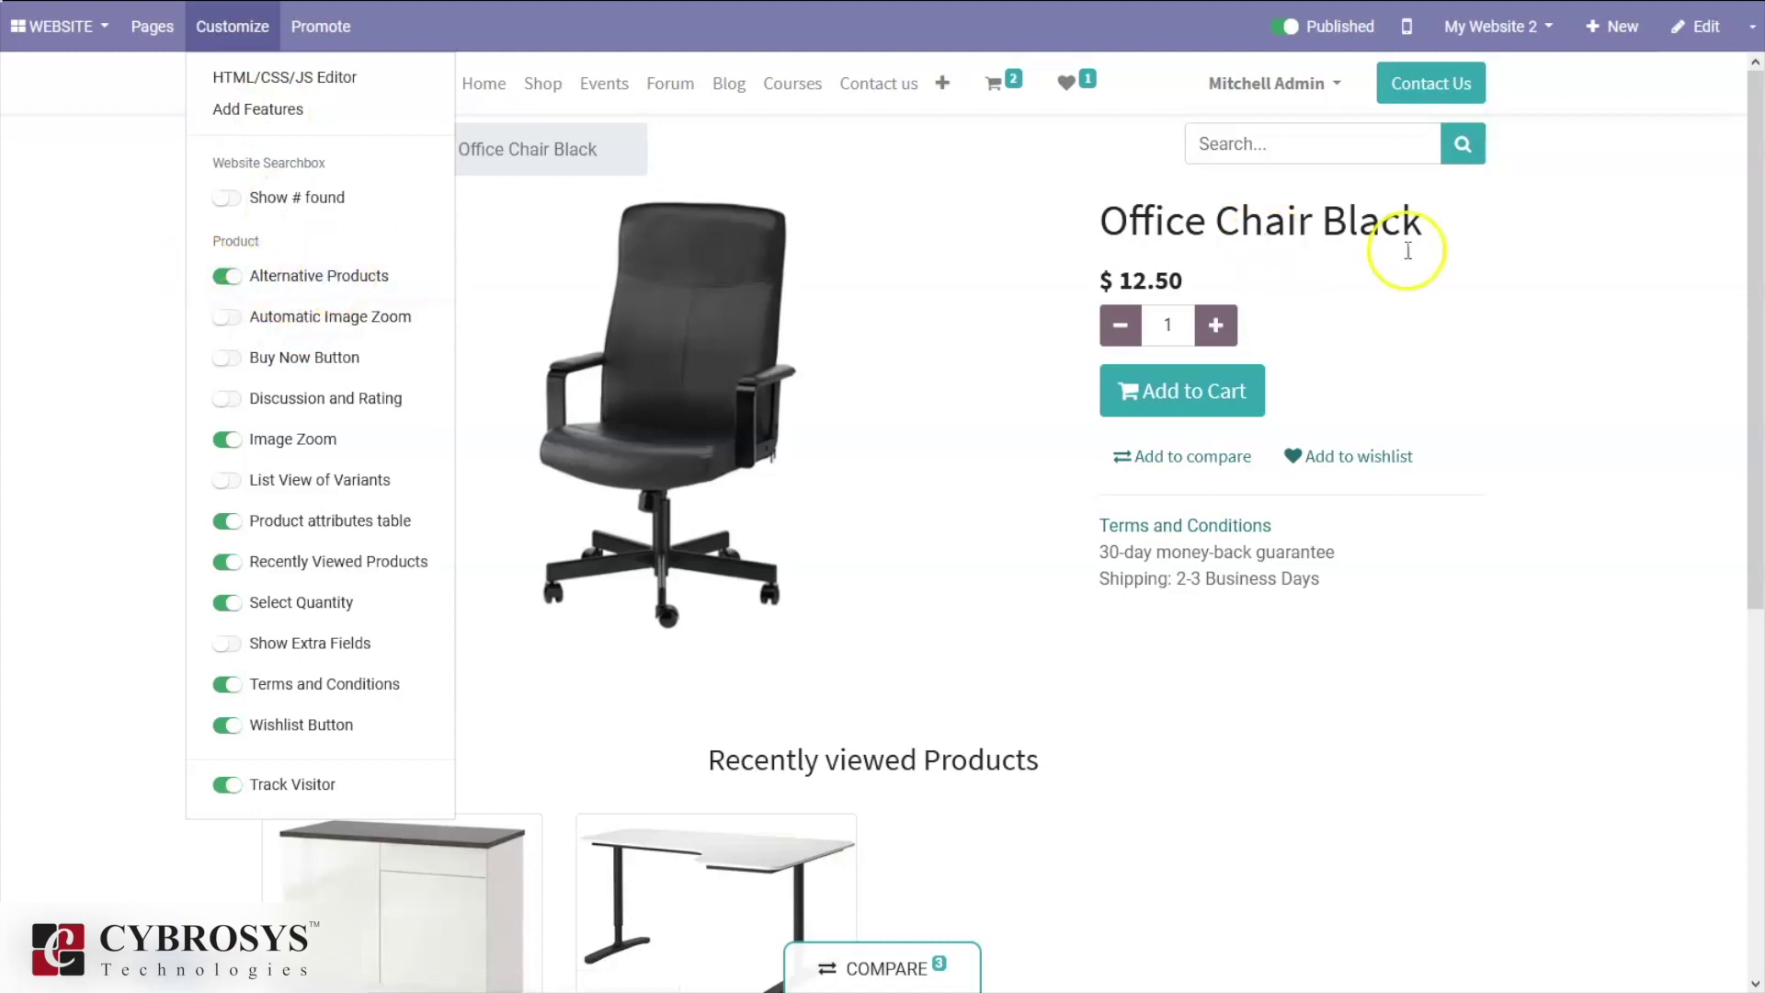
{"action": "left_click", "coordinate": [1678, 315]}
{"action": "left_click_drag", "start_coordinate": [1761, 265], "coordinate": [1758, 331]}
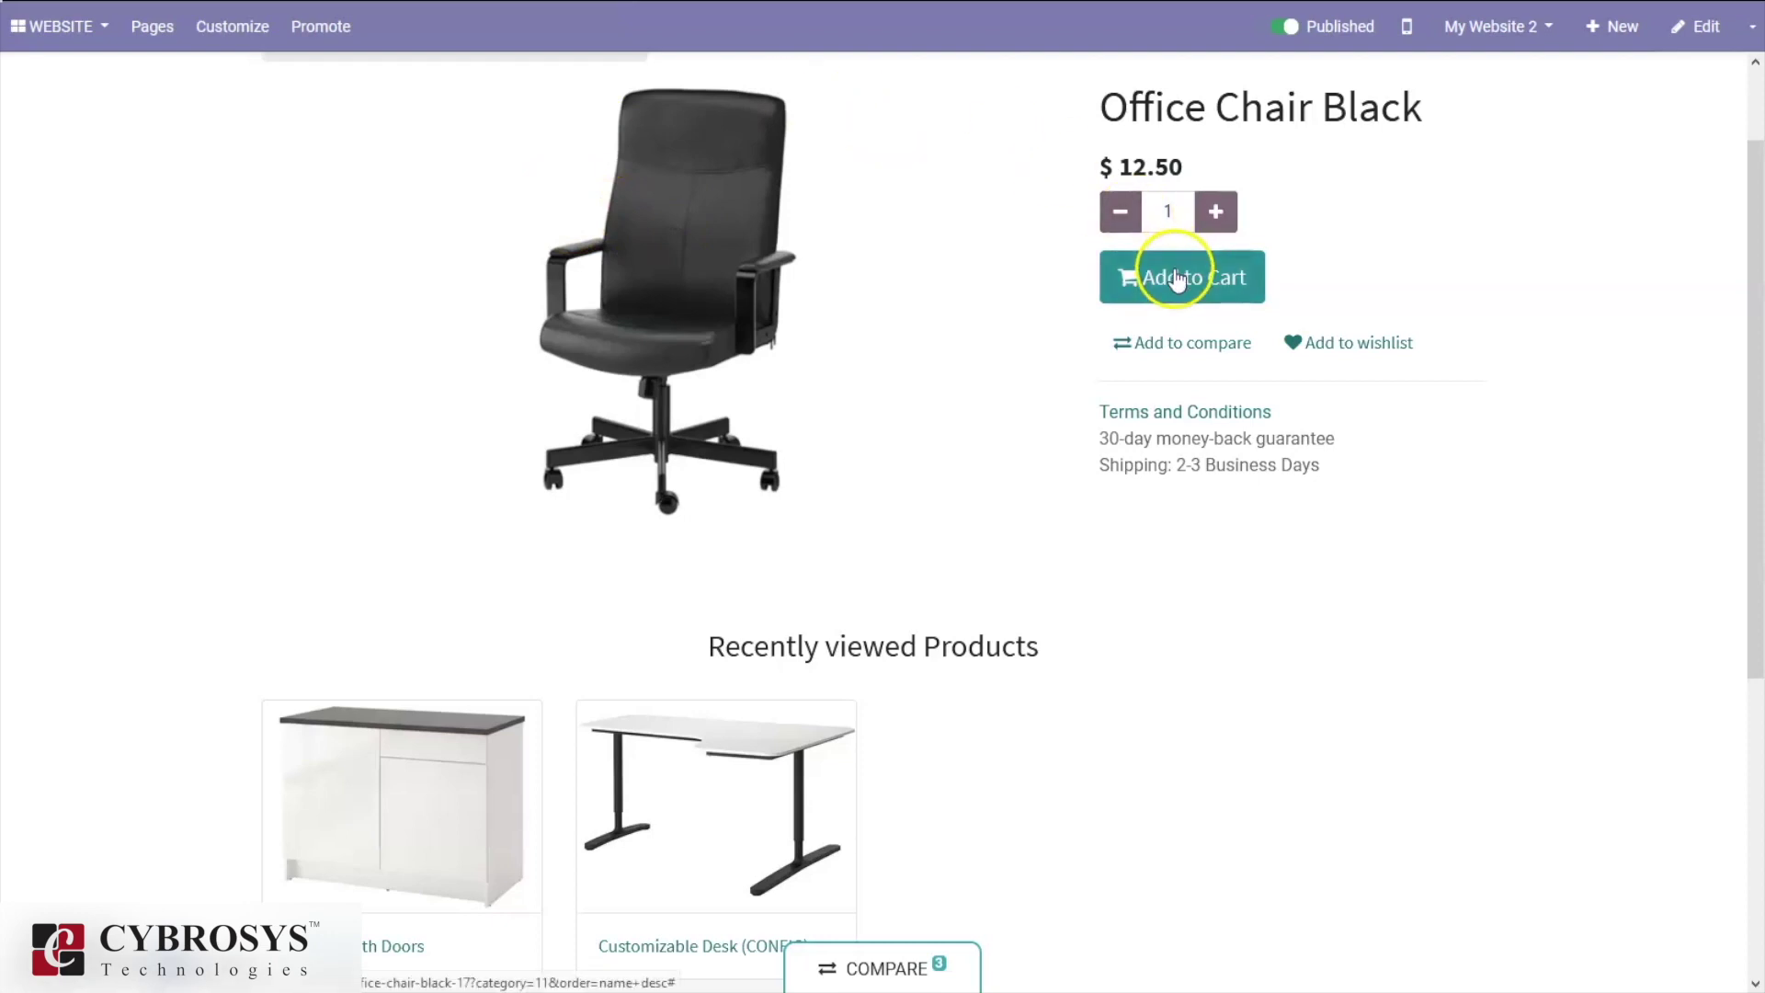
{"action": "scroll", "coordinate": [1757, 225], "scroll_direction": "down", "scroll_amount": 1}
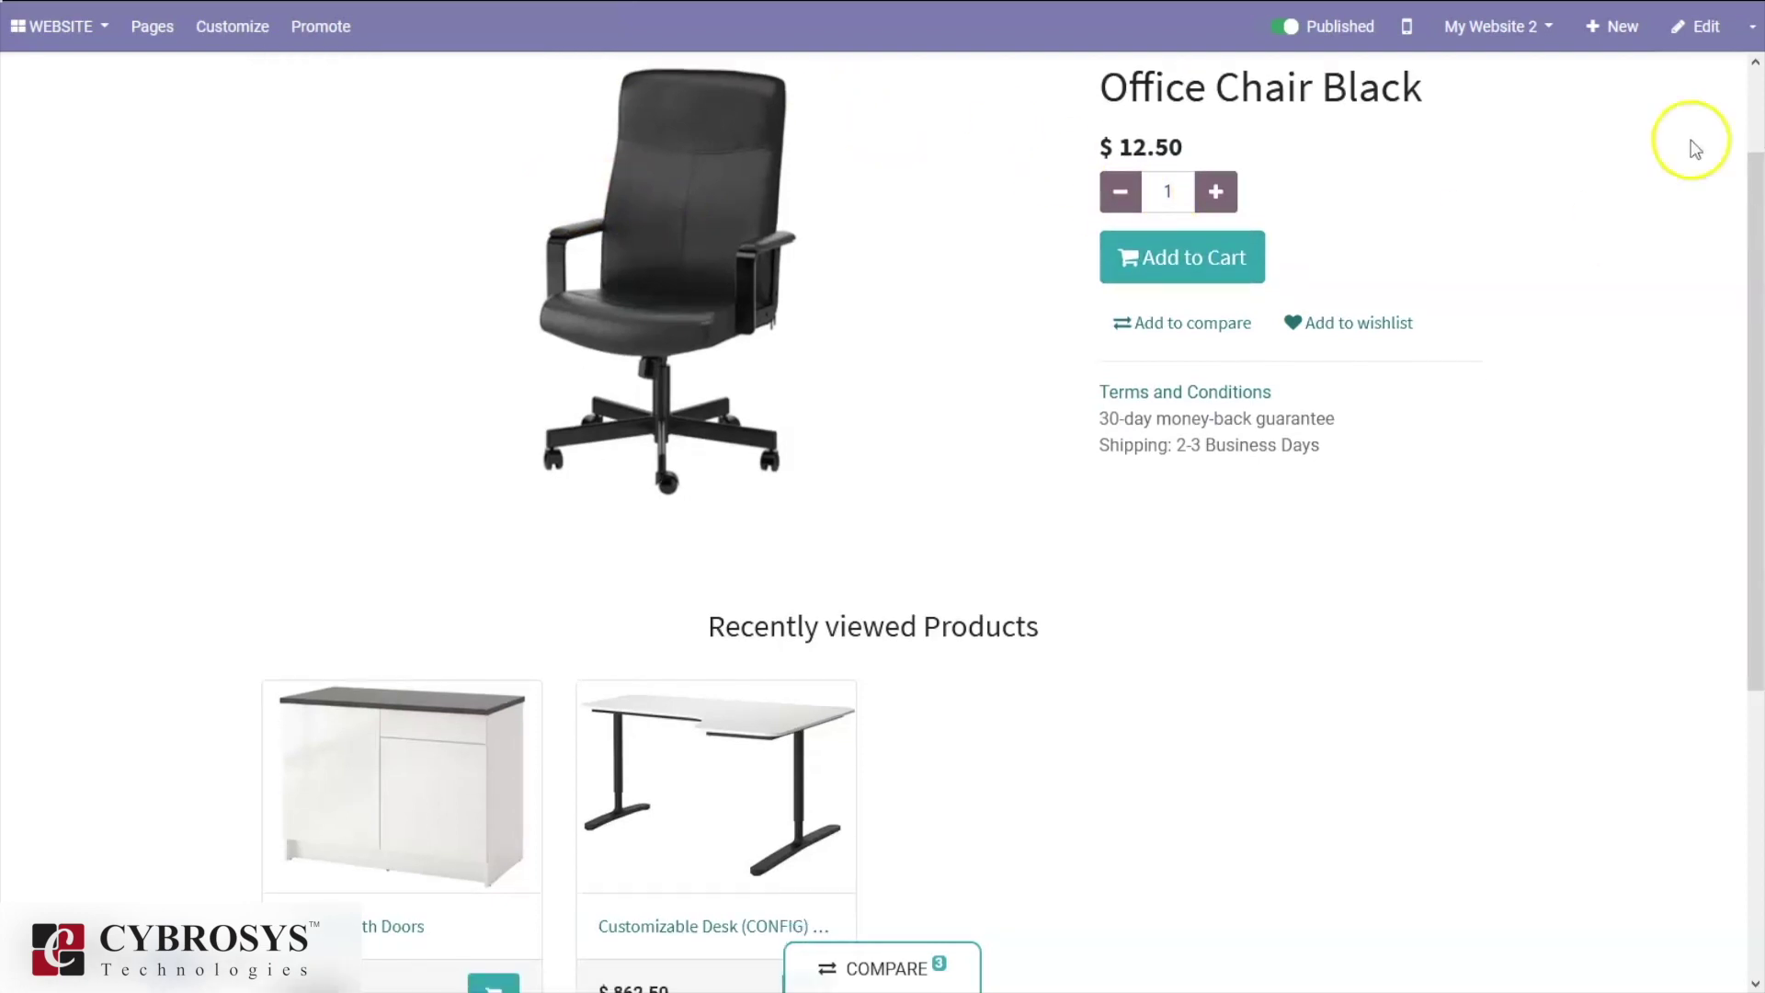
{"action": "left_click_drag", "start_coordinate": [1751, 406], "coordinate": [1758, 306]}
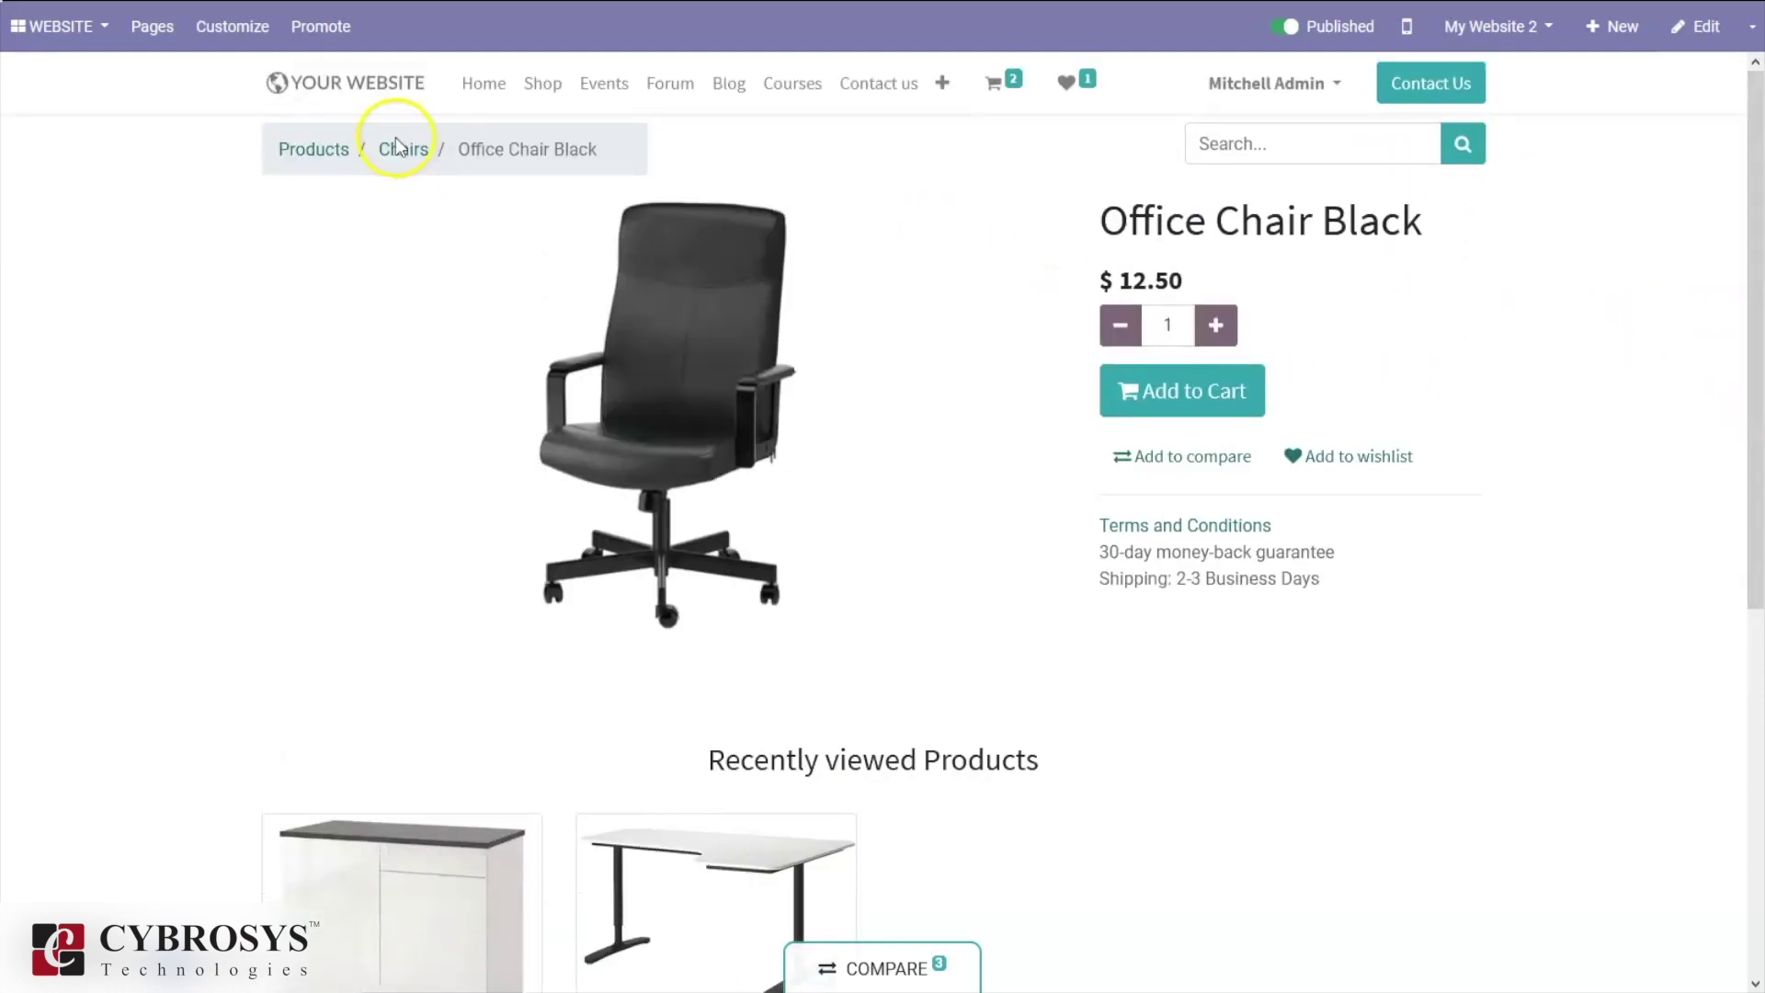
{"action": "left_click", "coordinate": [229, 41]}
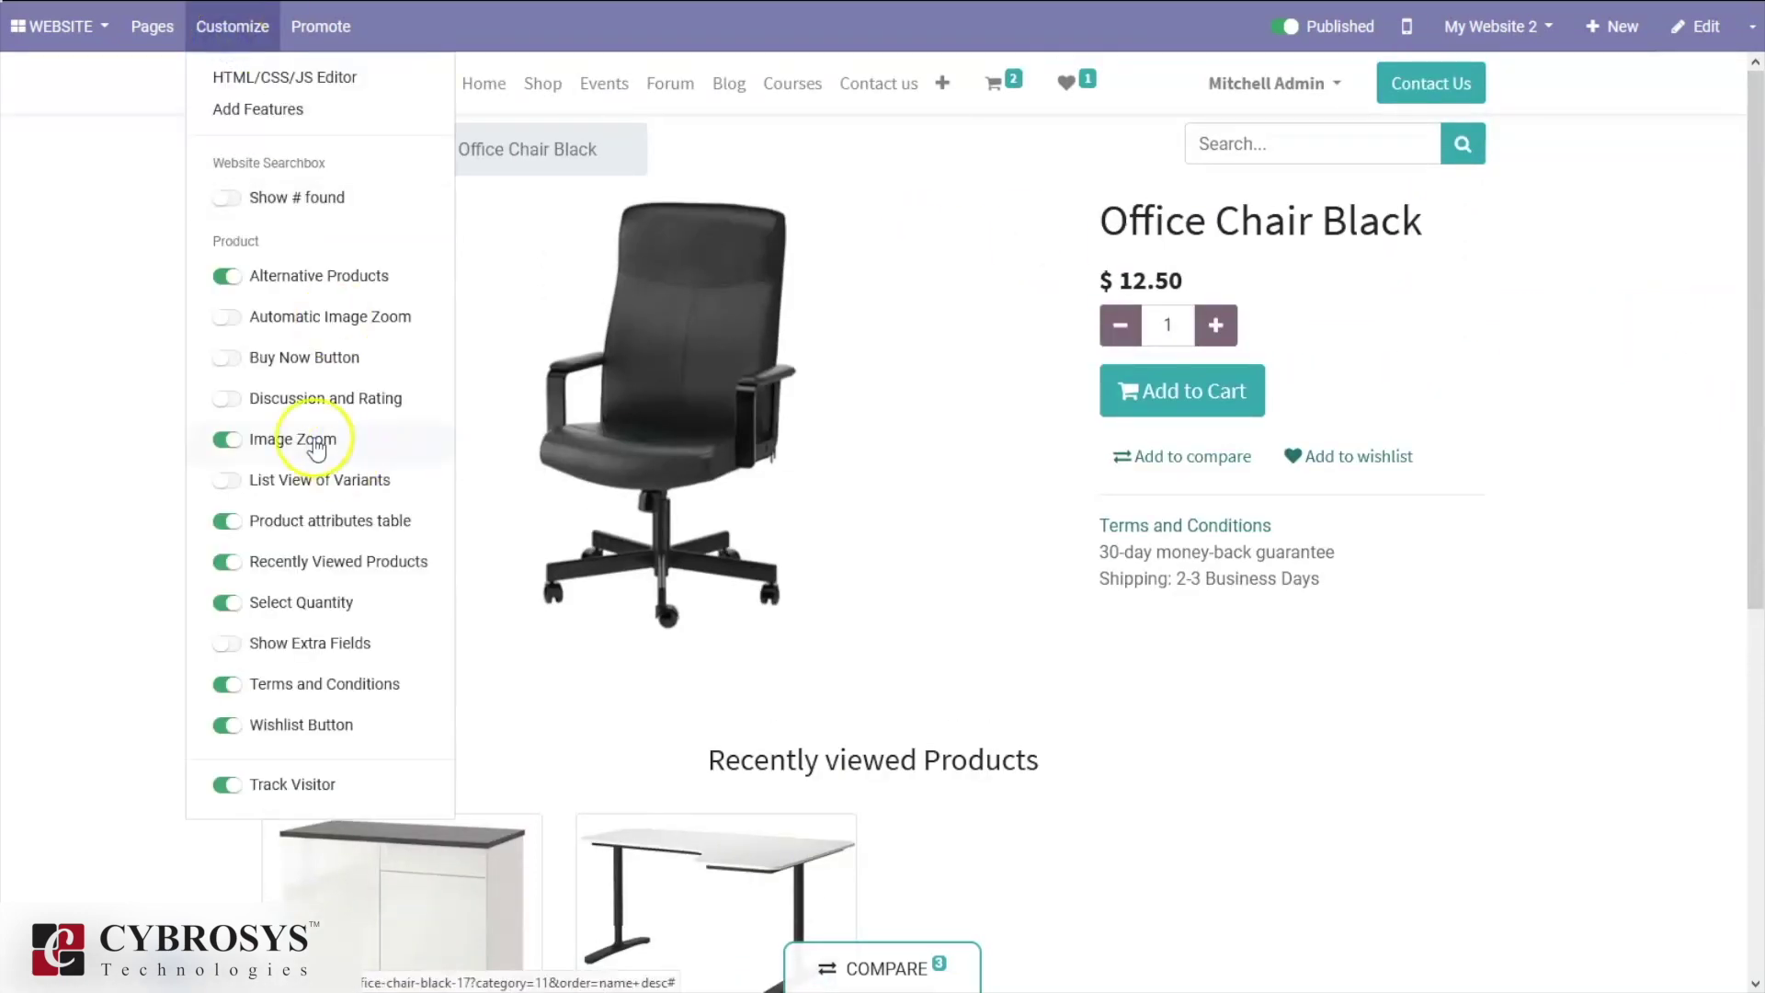
Enable Buy Now, buy Office Chair Black to checkout, then go back through the cart to shopping
{"action": "left_click", "coordinate": [227, 360]}
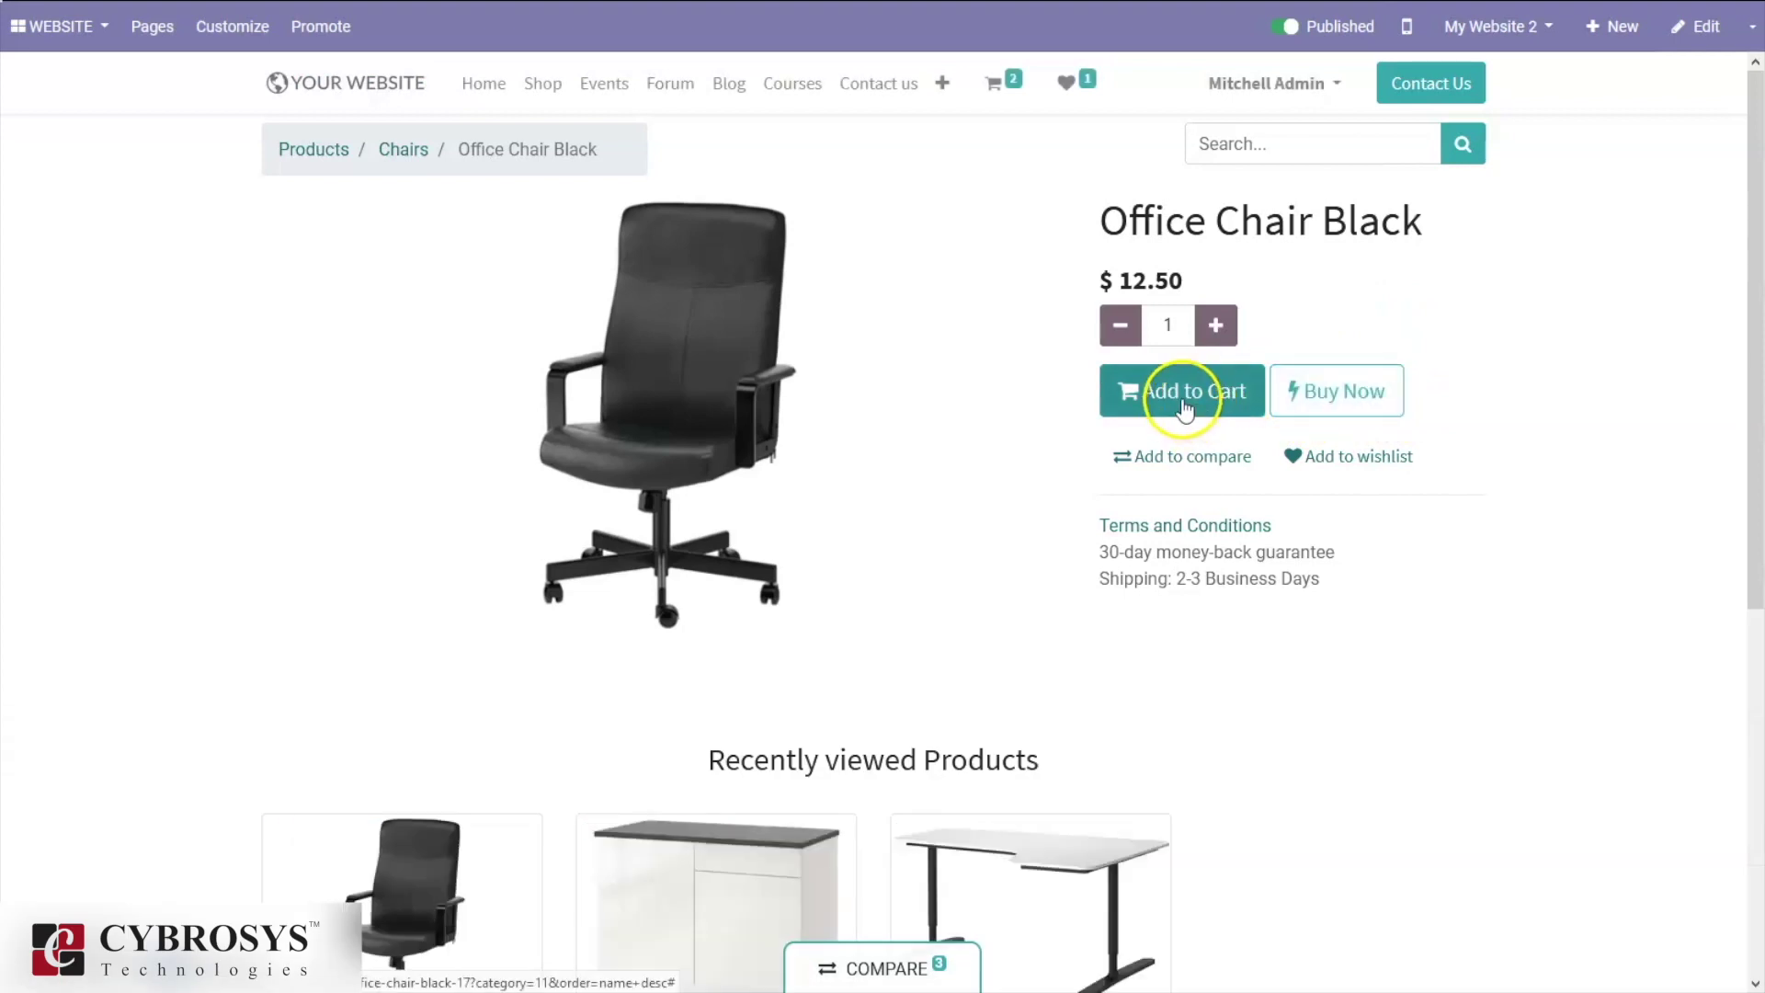
{"action": "left_click", "coordinate": [1340, 391]}
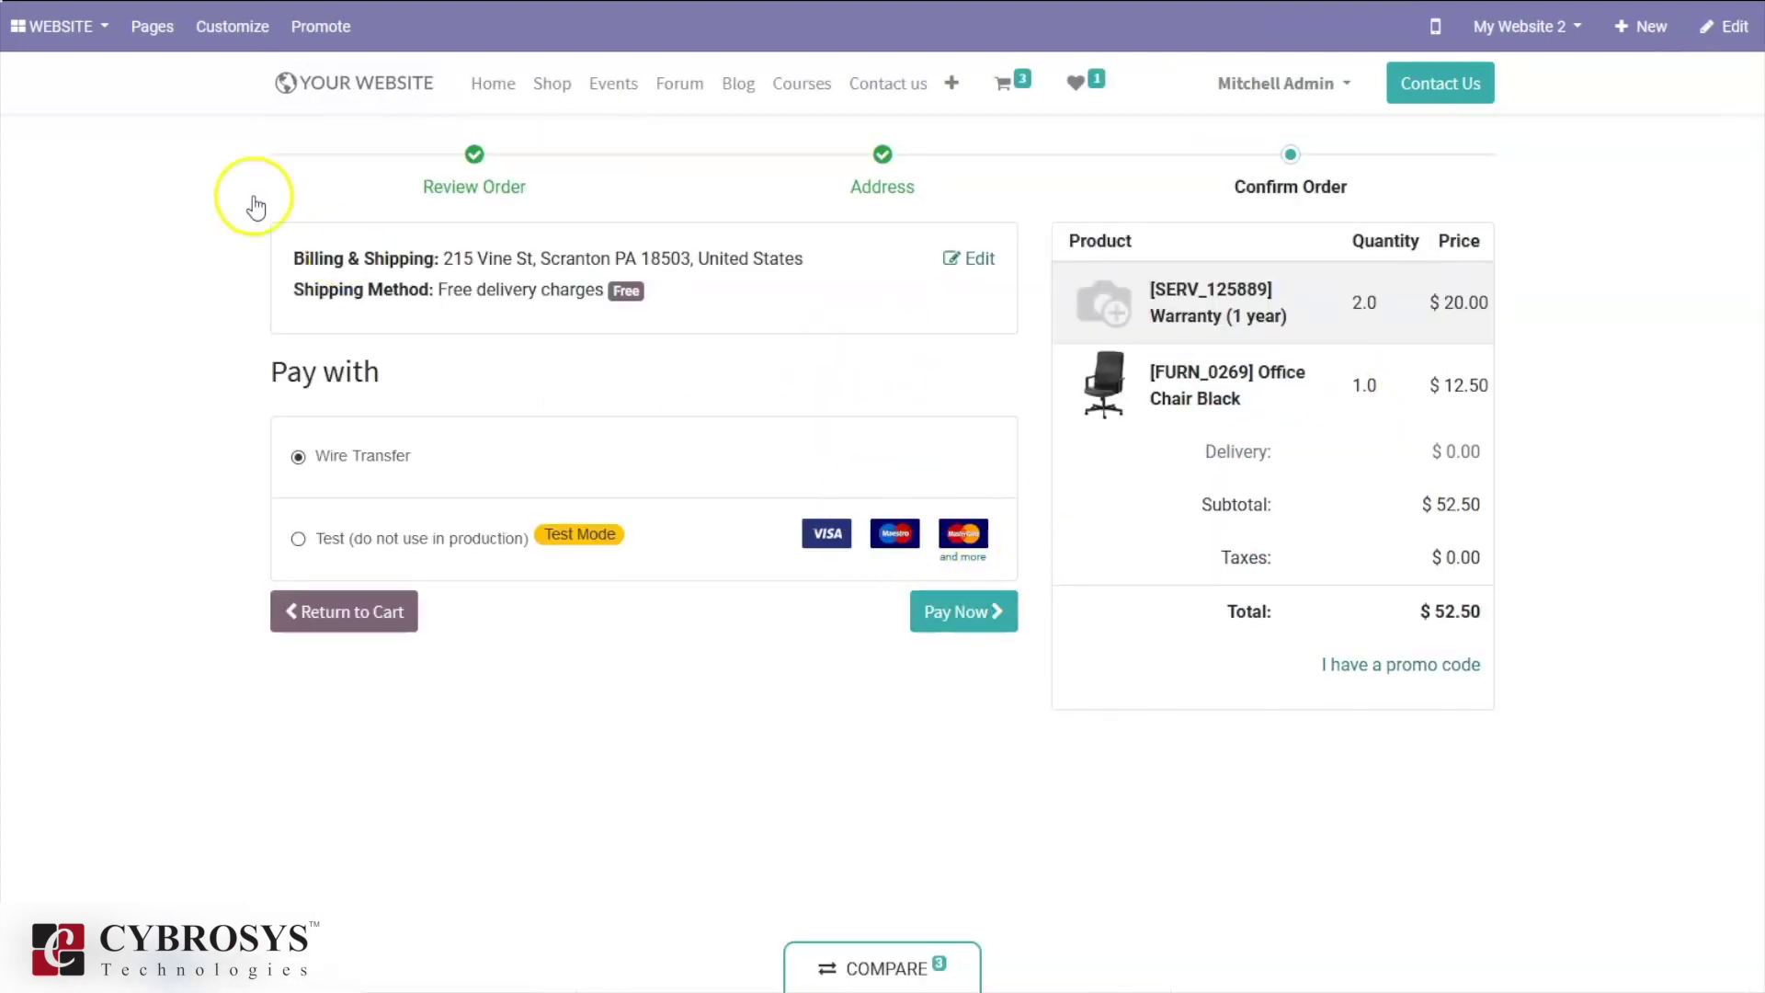
{"action": "left_click", "coordinate": [228, 25]}
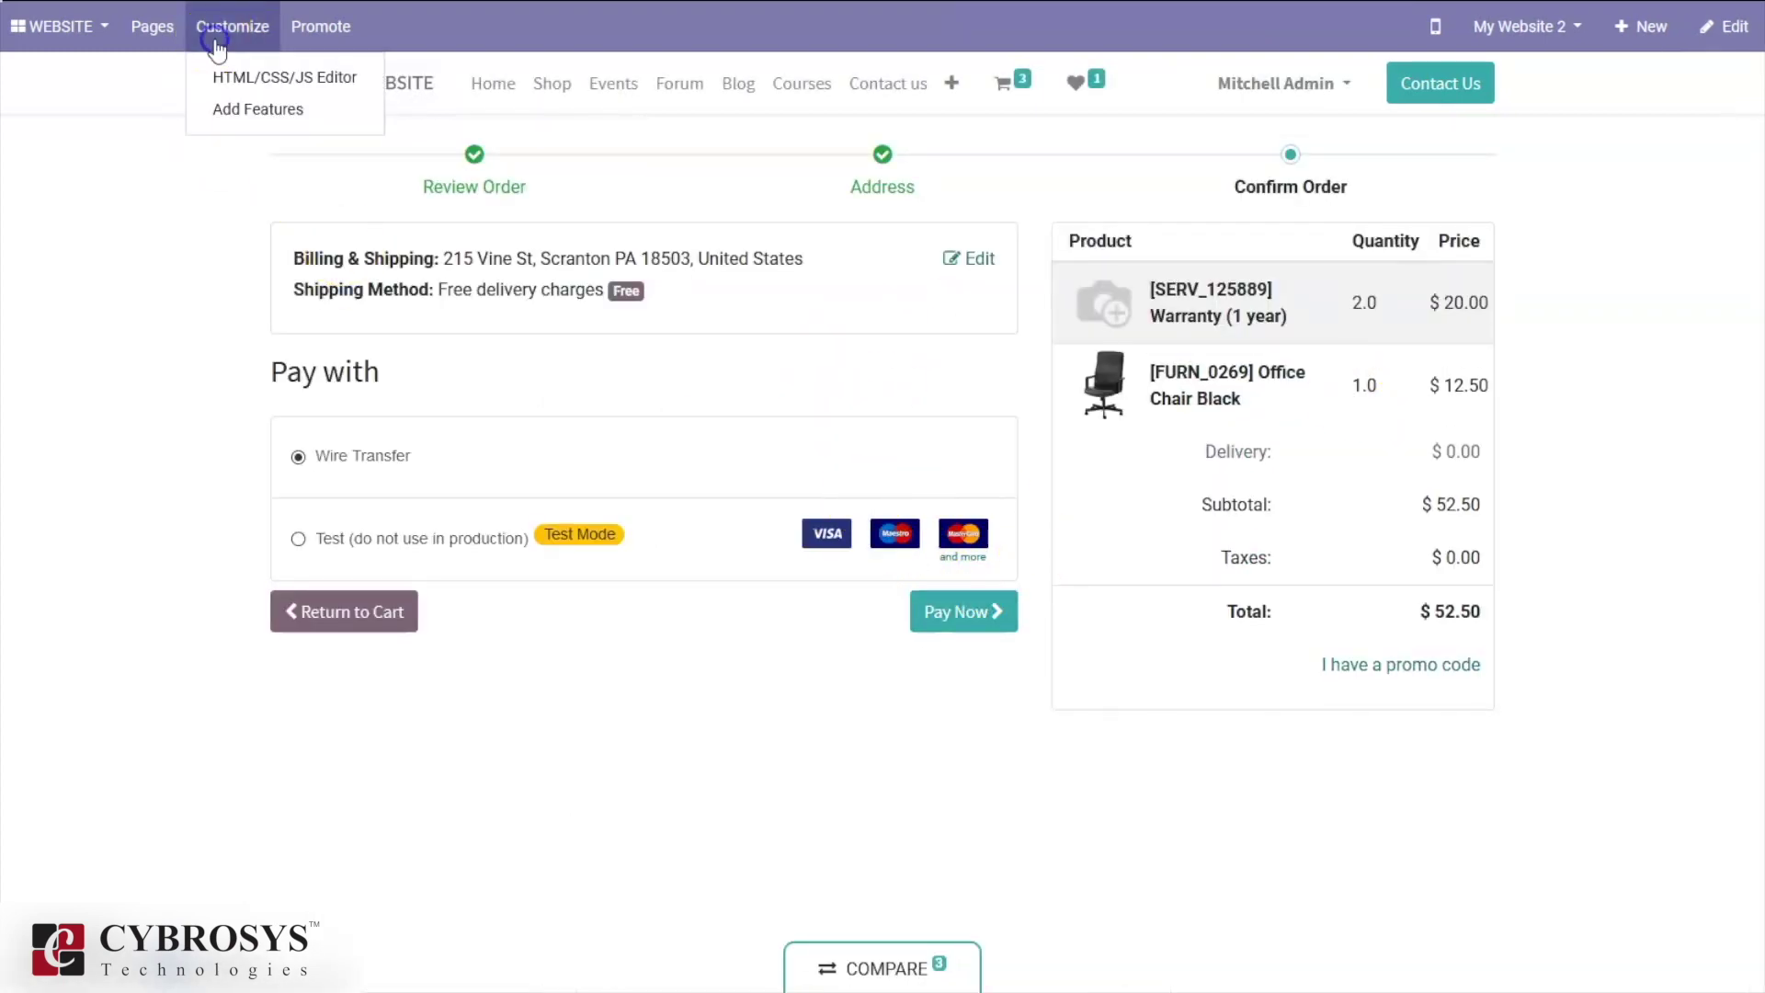
{"action": "left_click", "coordinate": [770, 296]}
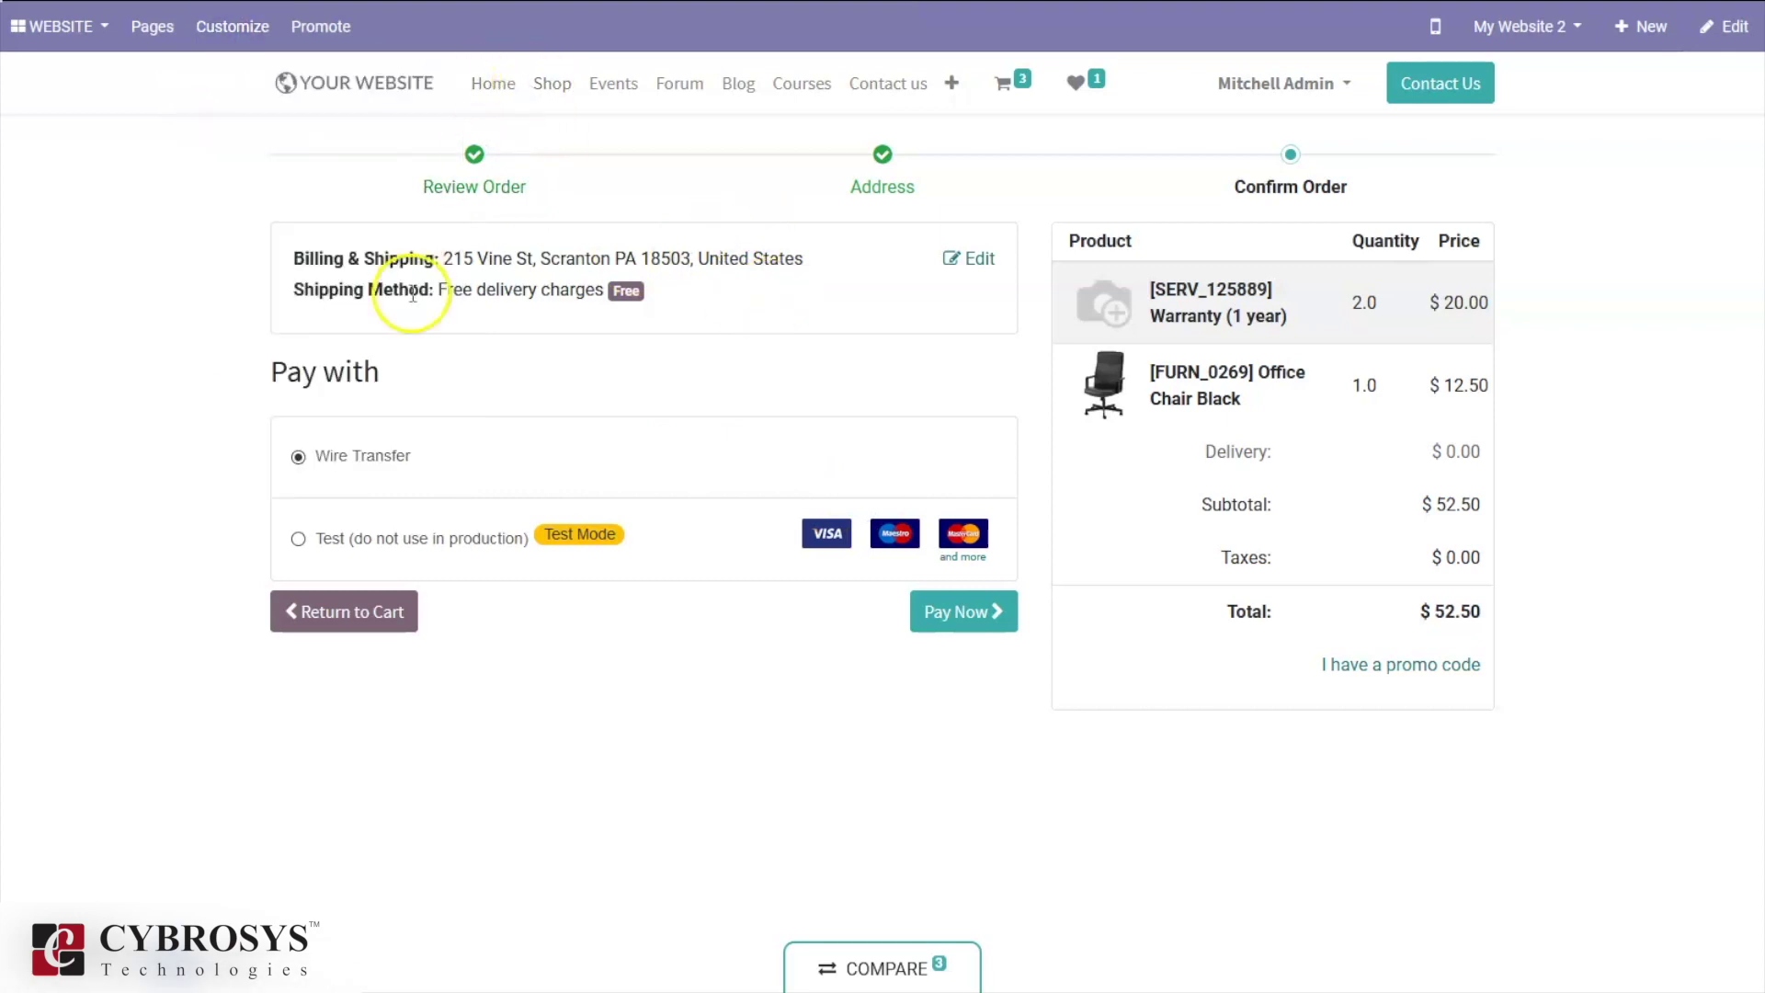
{"action": "left_click", "coordinate": [357, 609]}
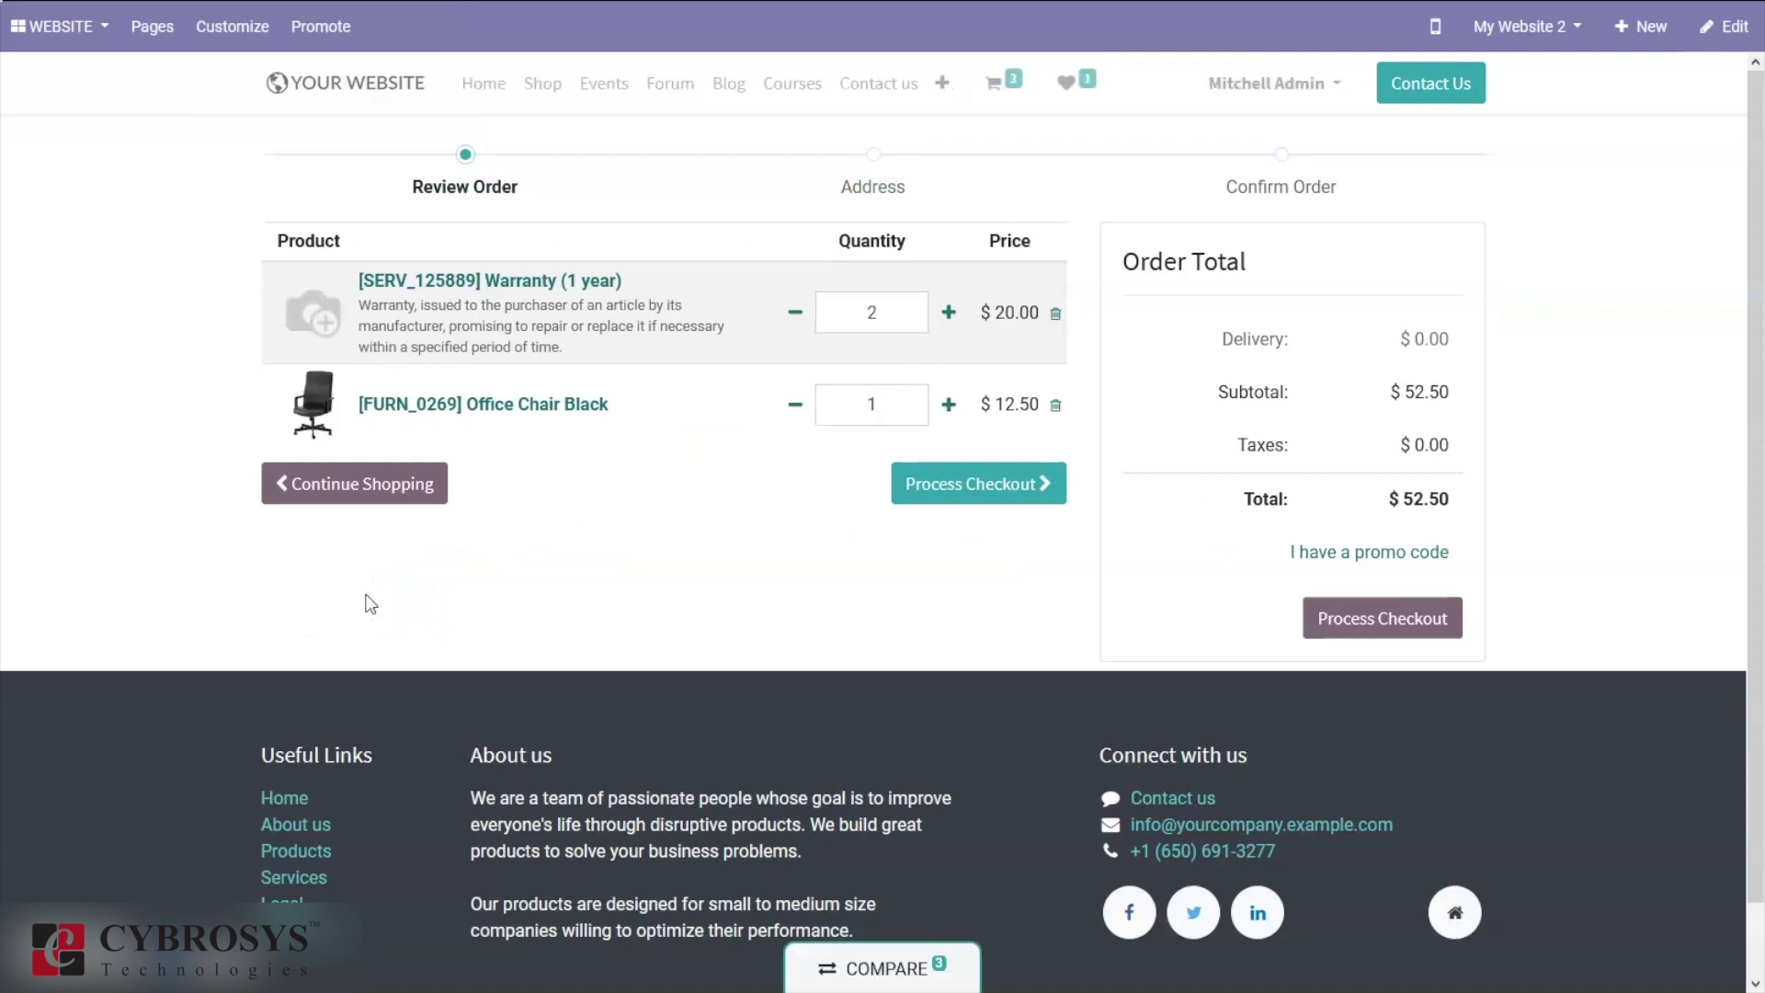
{"action": "left_click", "coordinate": [396, 480]}
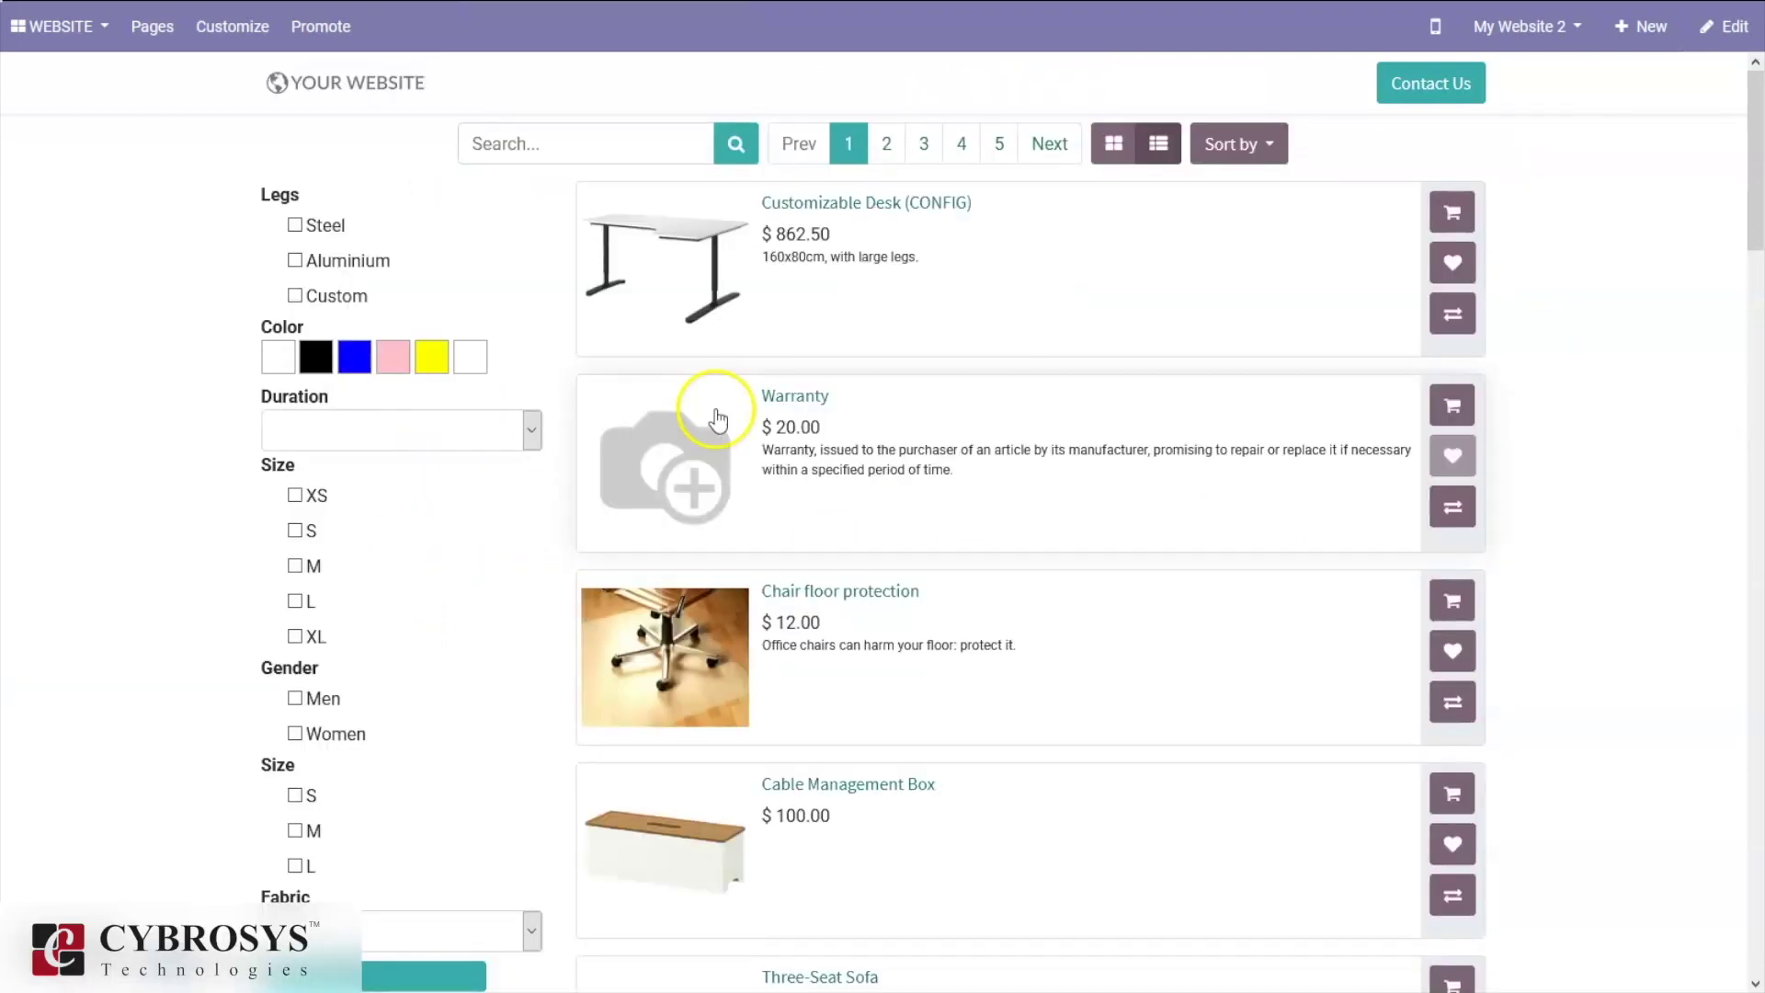
Open the Customizable Desk (CONFIG) page and enable Discussion and Rating
{"action": "left_click", "coordinate": [836, 226]}
{"action": "left_click", "coordinate": [221, 28]}
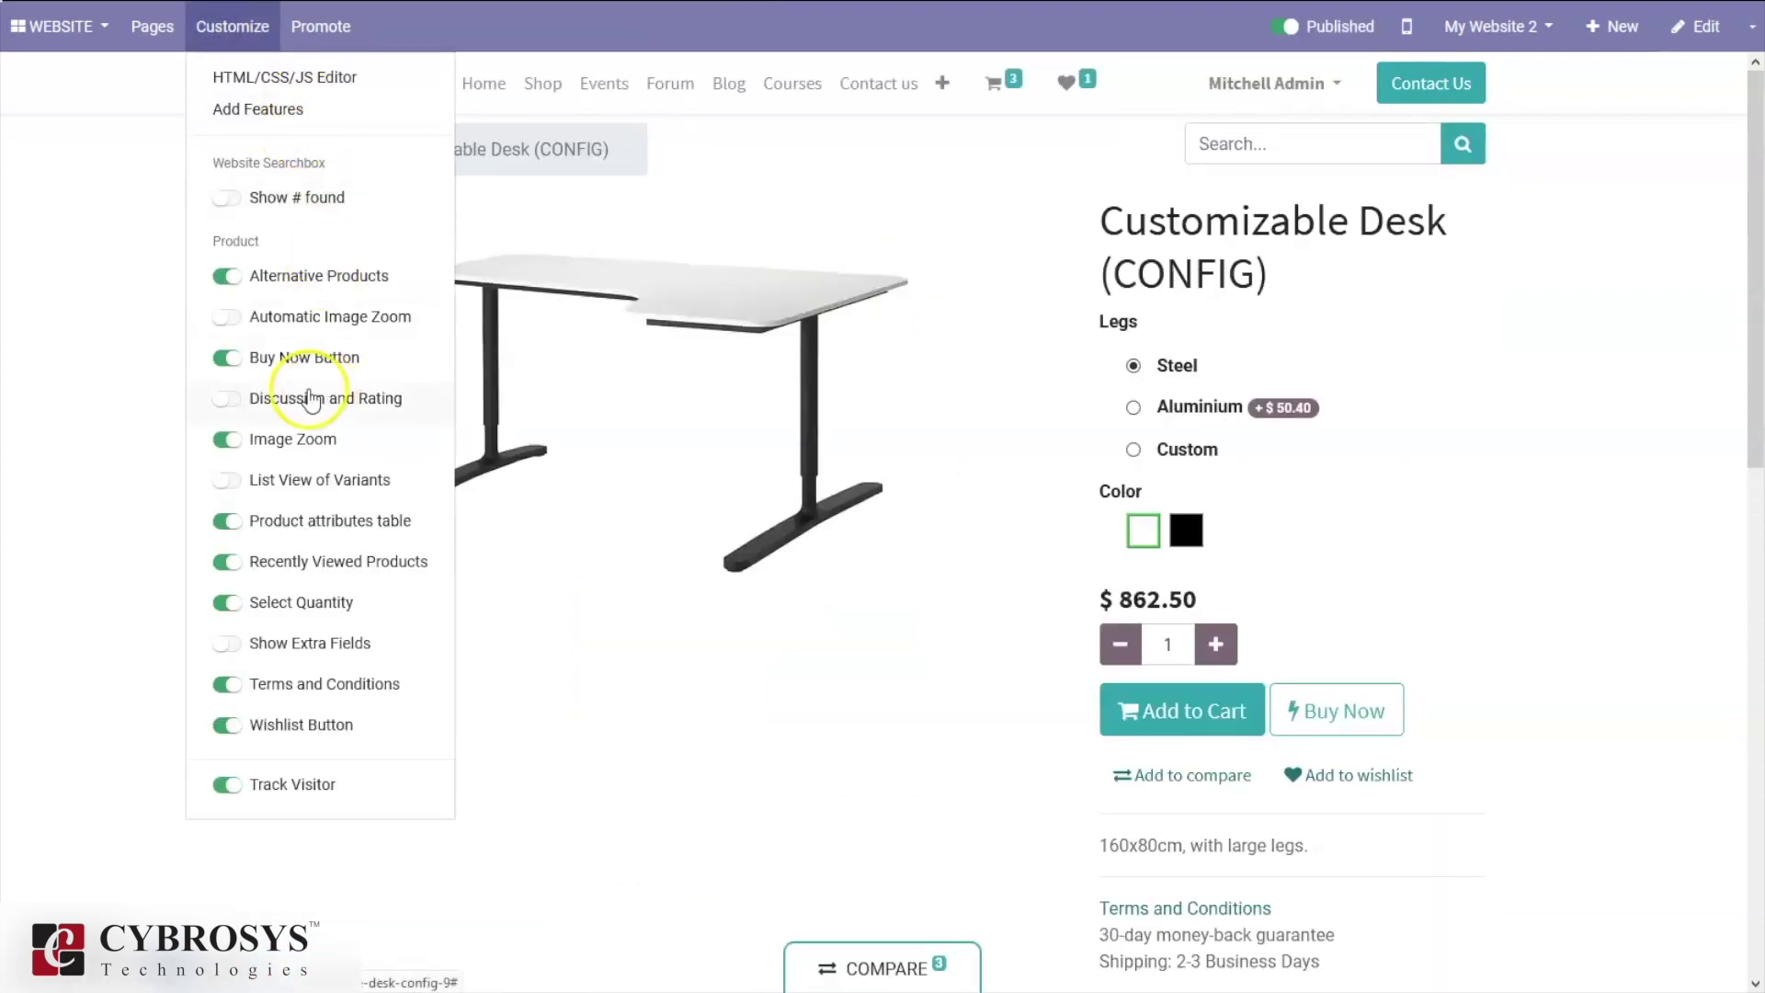
{"action": "left_click", "coordinate": [228, 401]}
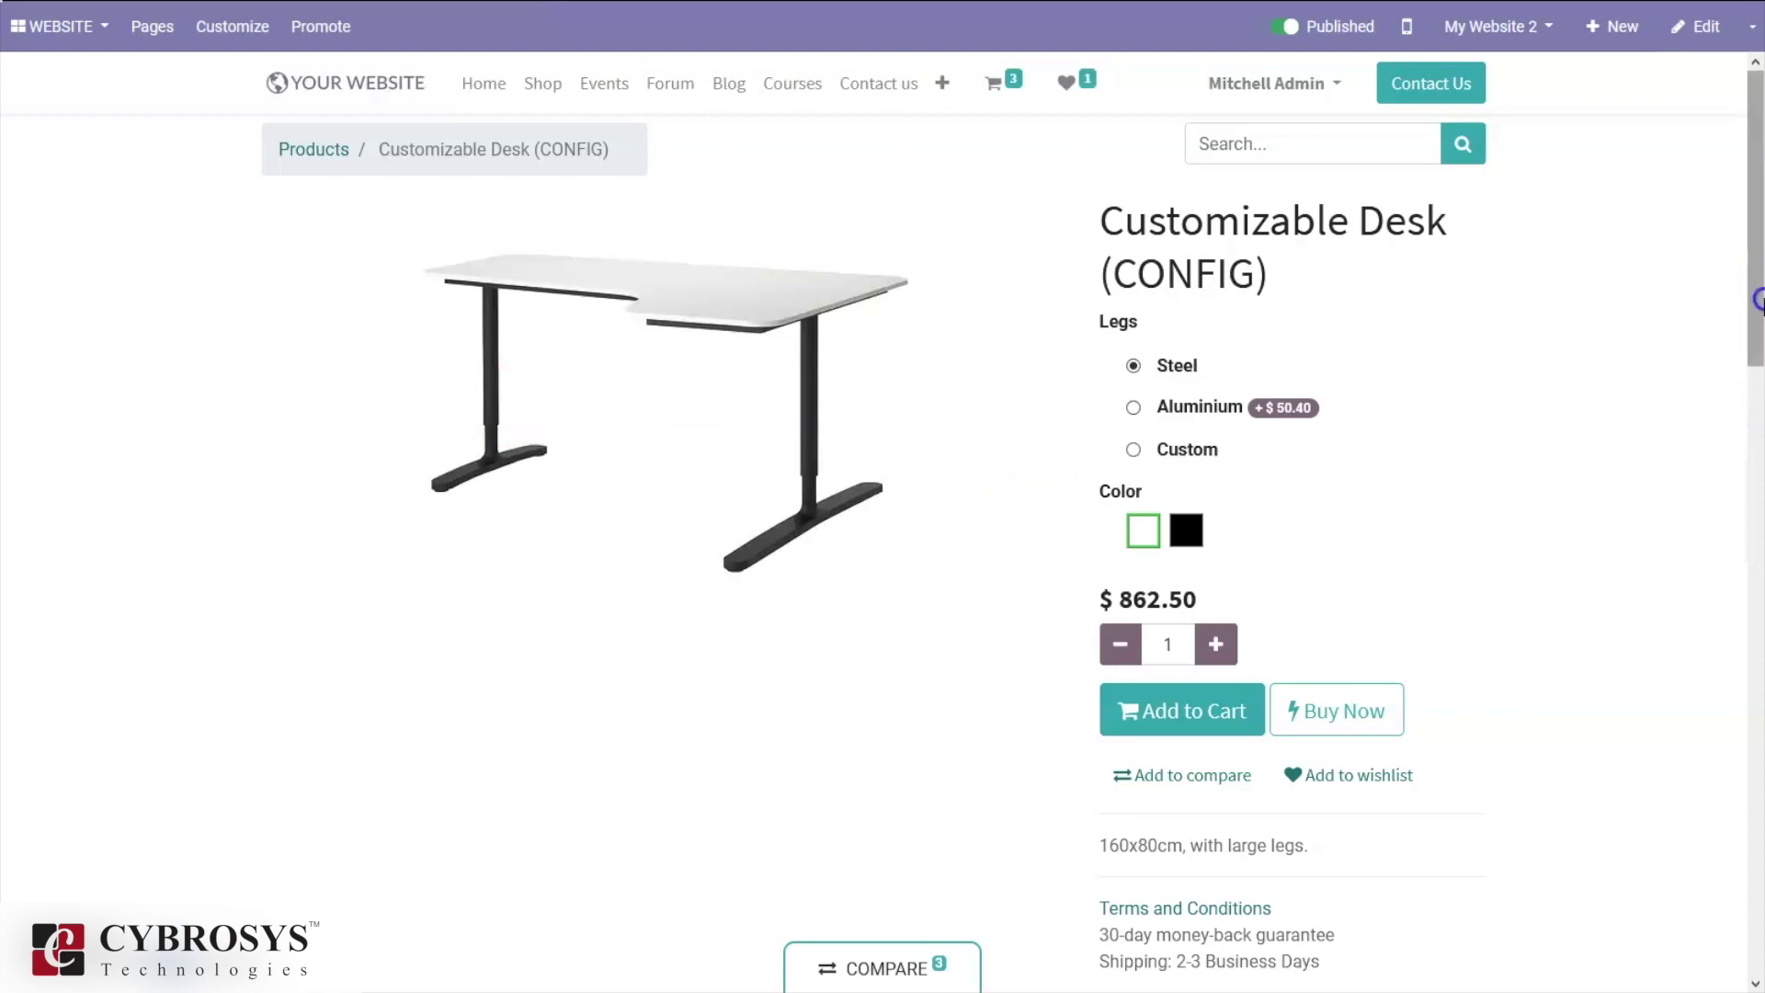
{"action": "scroll", "coordinate": [1754, 386], "scroll_direction": "down", "scroll_amount": 3}
{"action": "left_click_drag", "start_coordinate": [1756, 386], "coordinate": [1756, 761]}
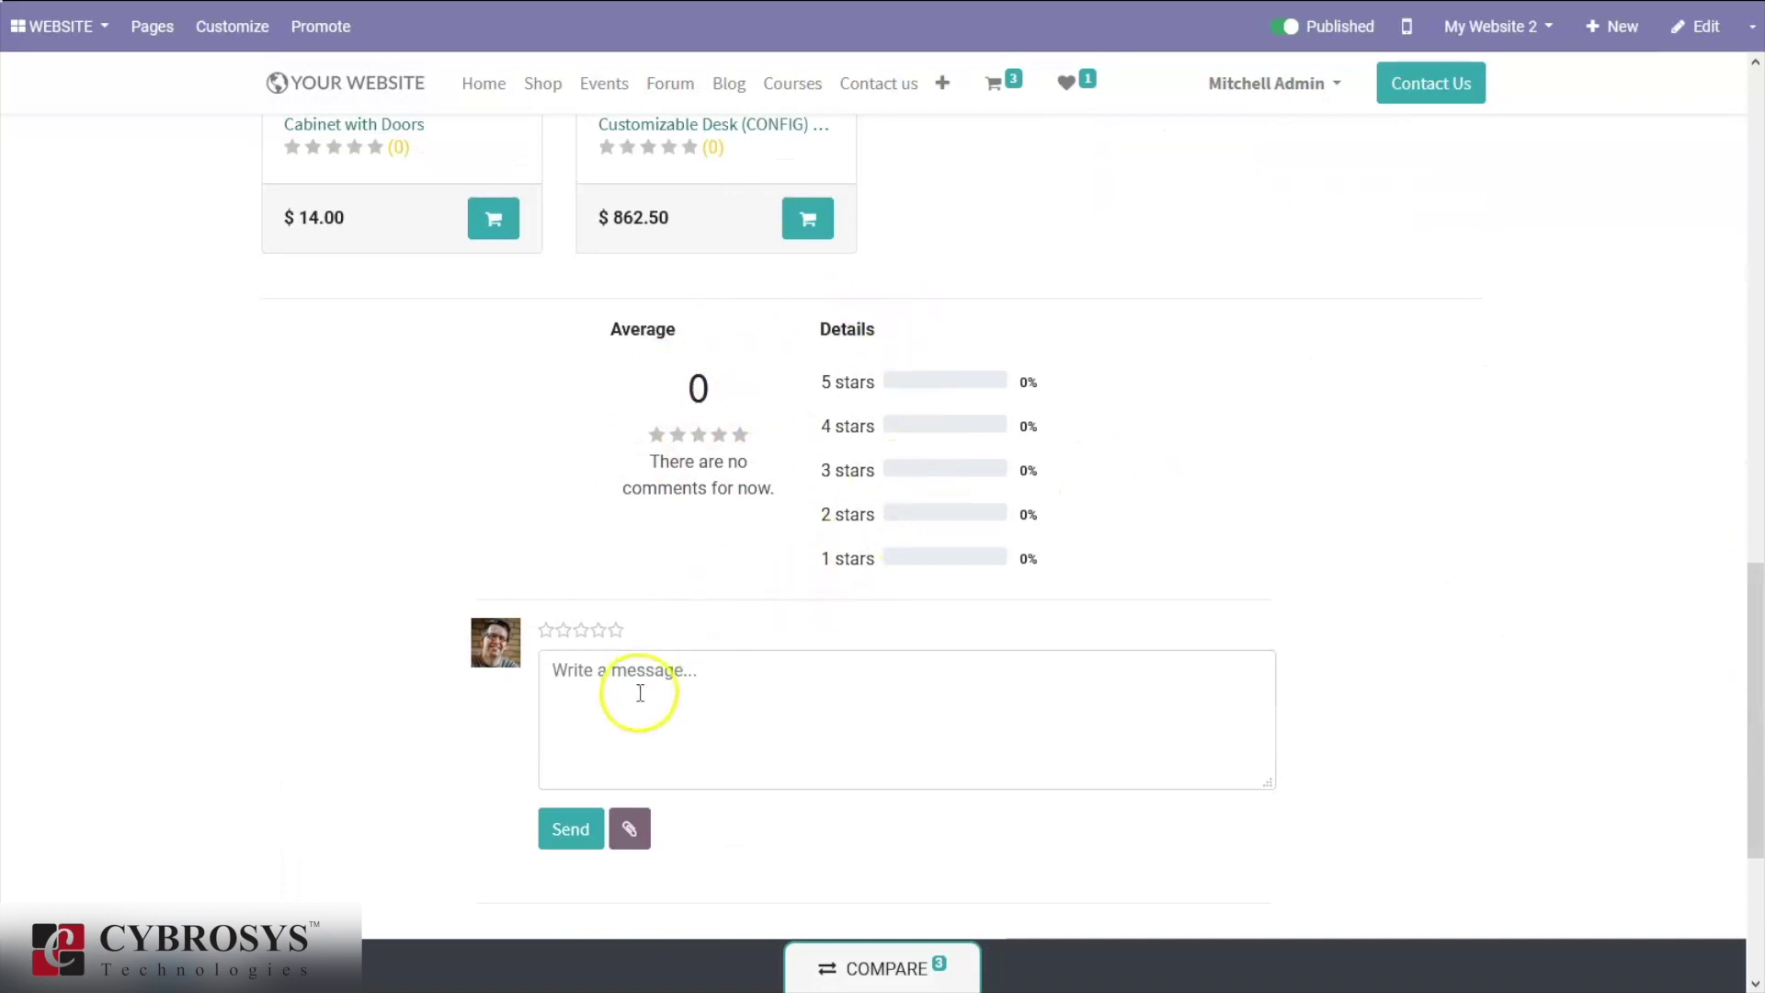
Rate the desk four stars, type 'Good' in the message box, and send the review
{"action": "left_click", "coordinate": [575, 633]}
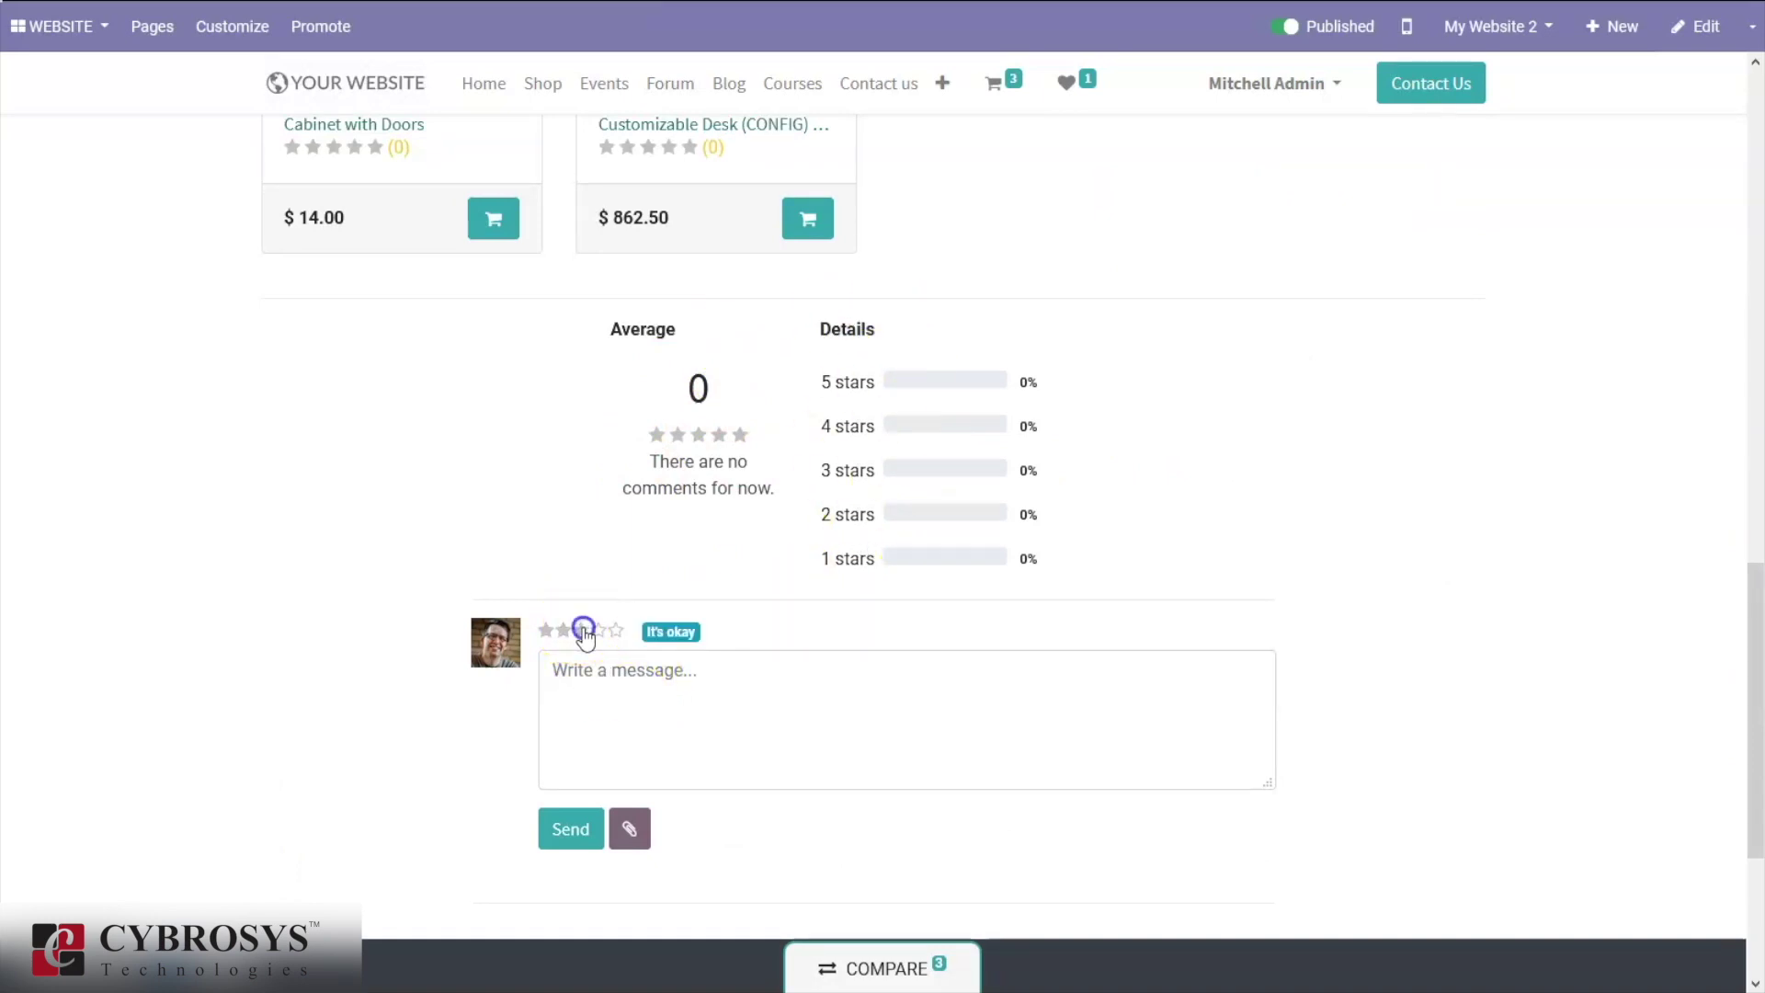
{"action": "left_click", "coordinate": [612, 701]}
{"action": "left_click", "coordinate": [599, 631]}
{"action": "left_click", "coordinate": [605, 701]}
{"action": "type", "text": "Good"}
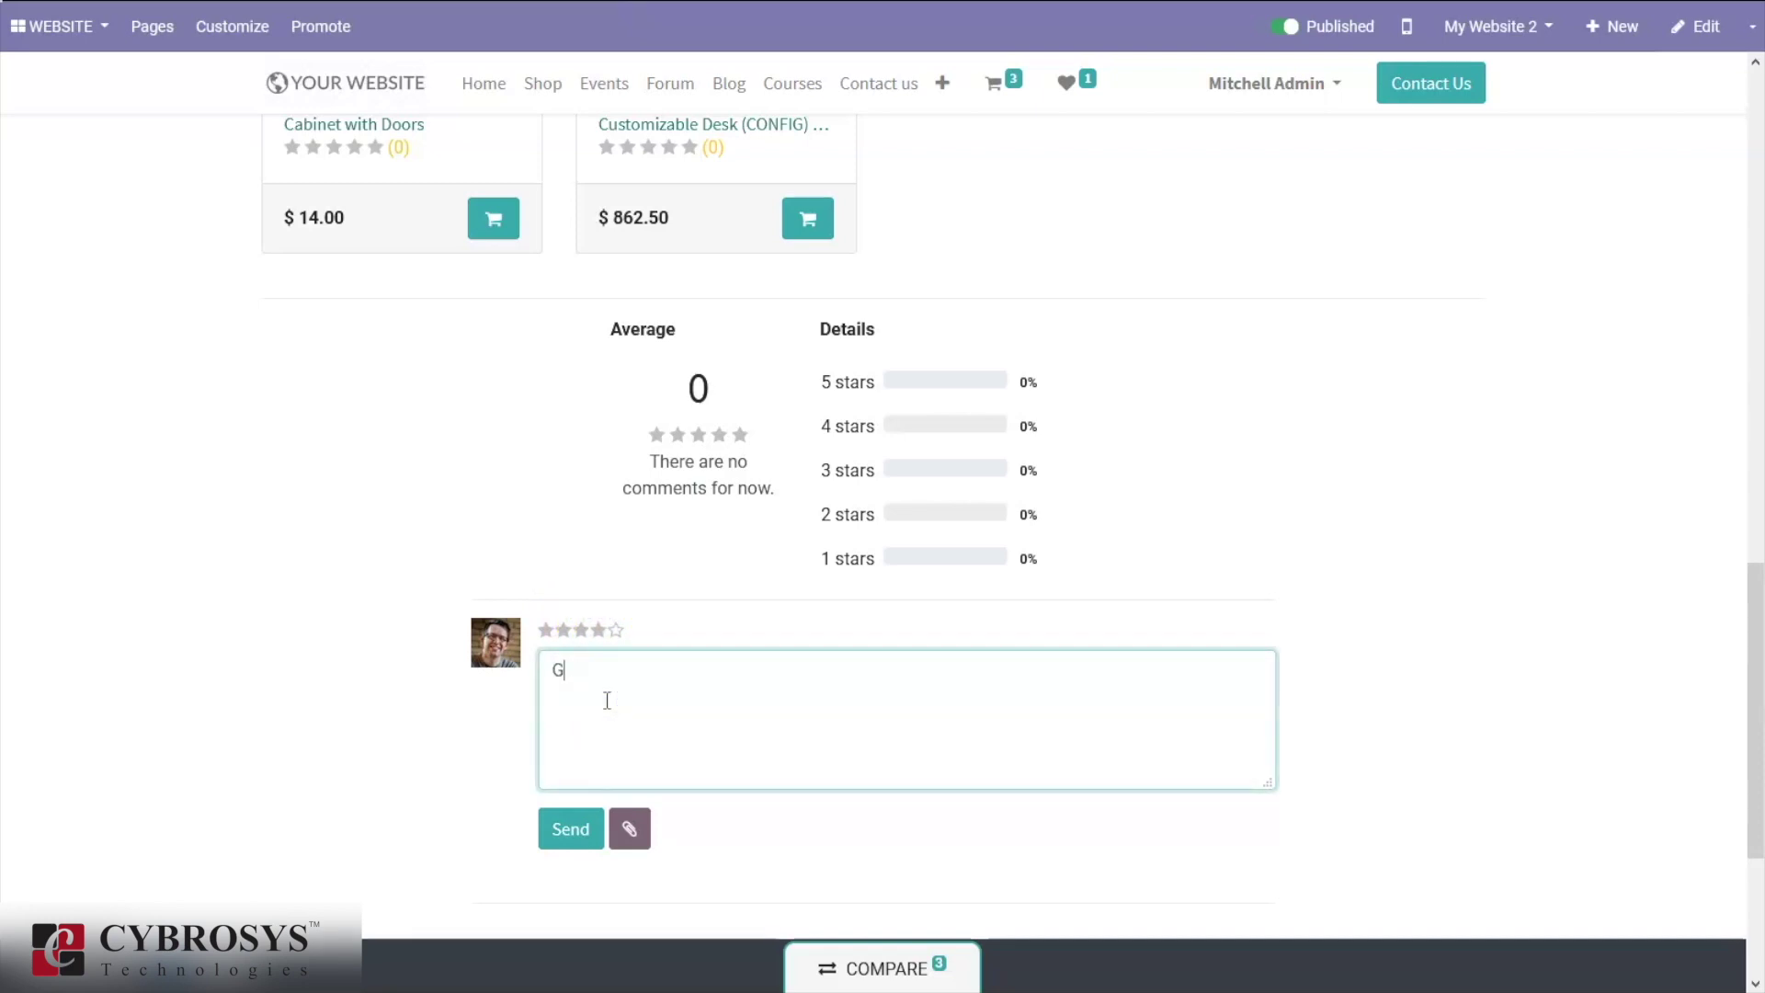
{"action": "left_click", "coordinate": [572, 831]}
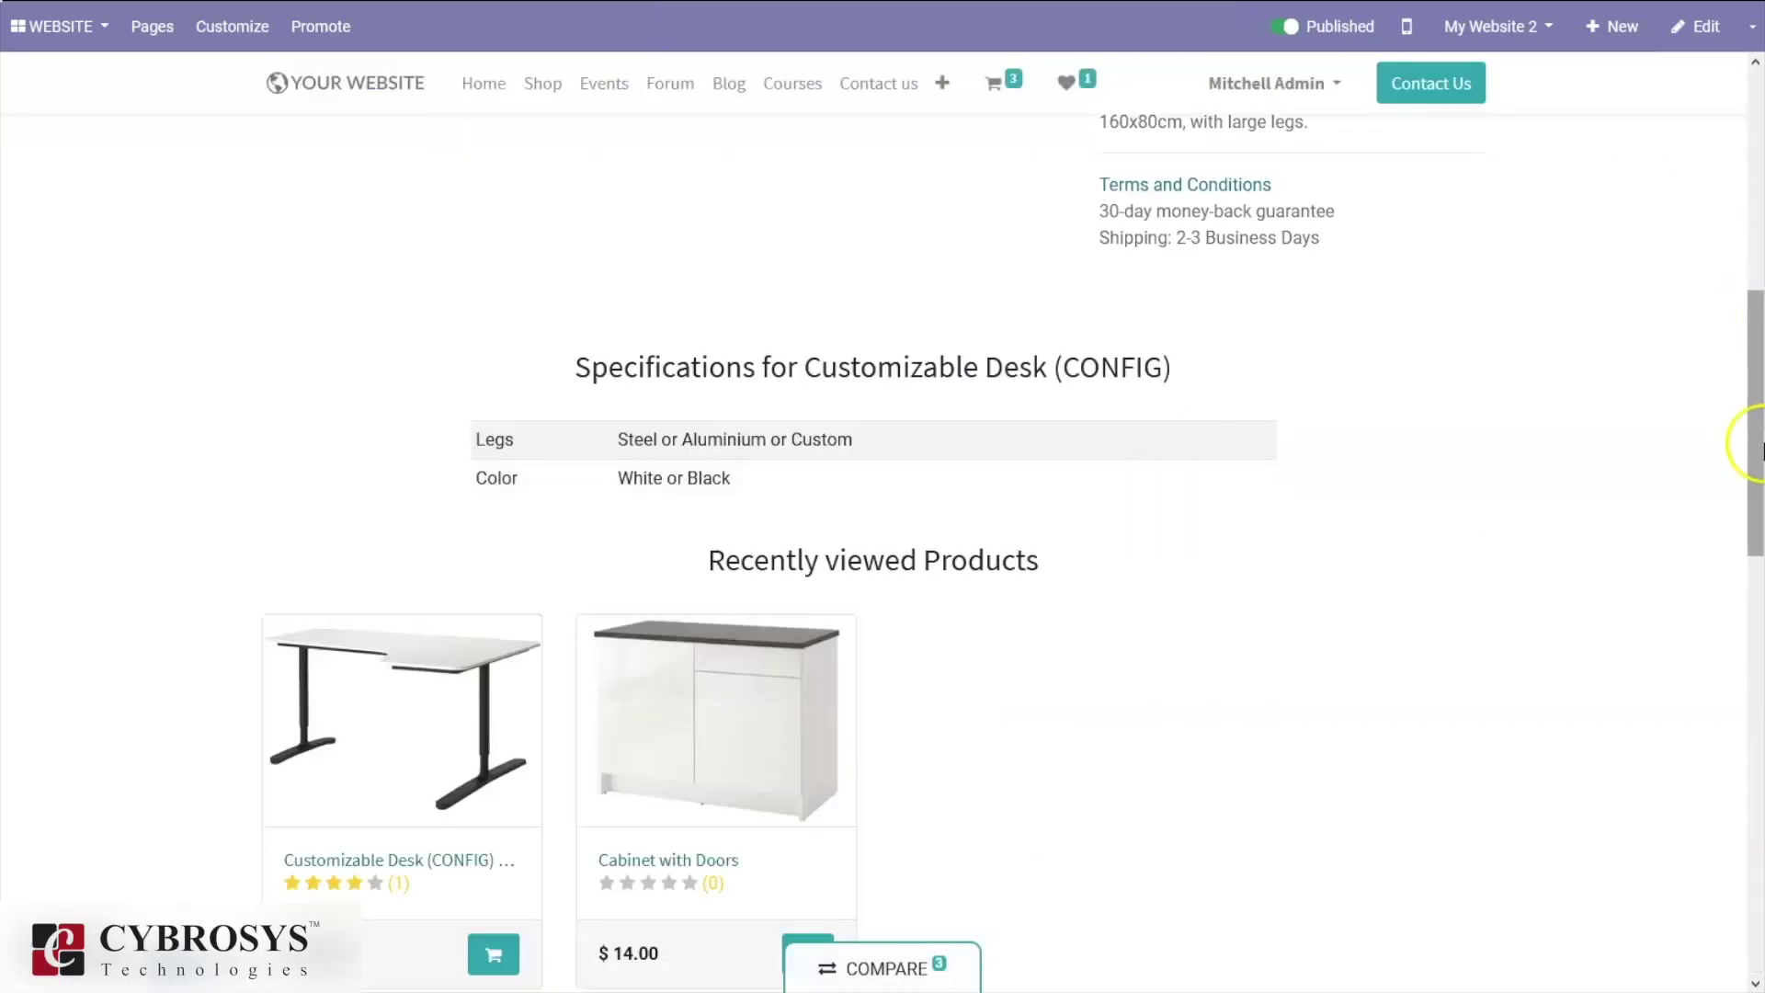
{"action": "left_click", "coordinate": [1757, 796]}
{"action": "left_click_drag", "start_coordinate": [1758, 796], "coordinate": [1757, 643]}
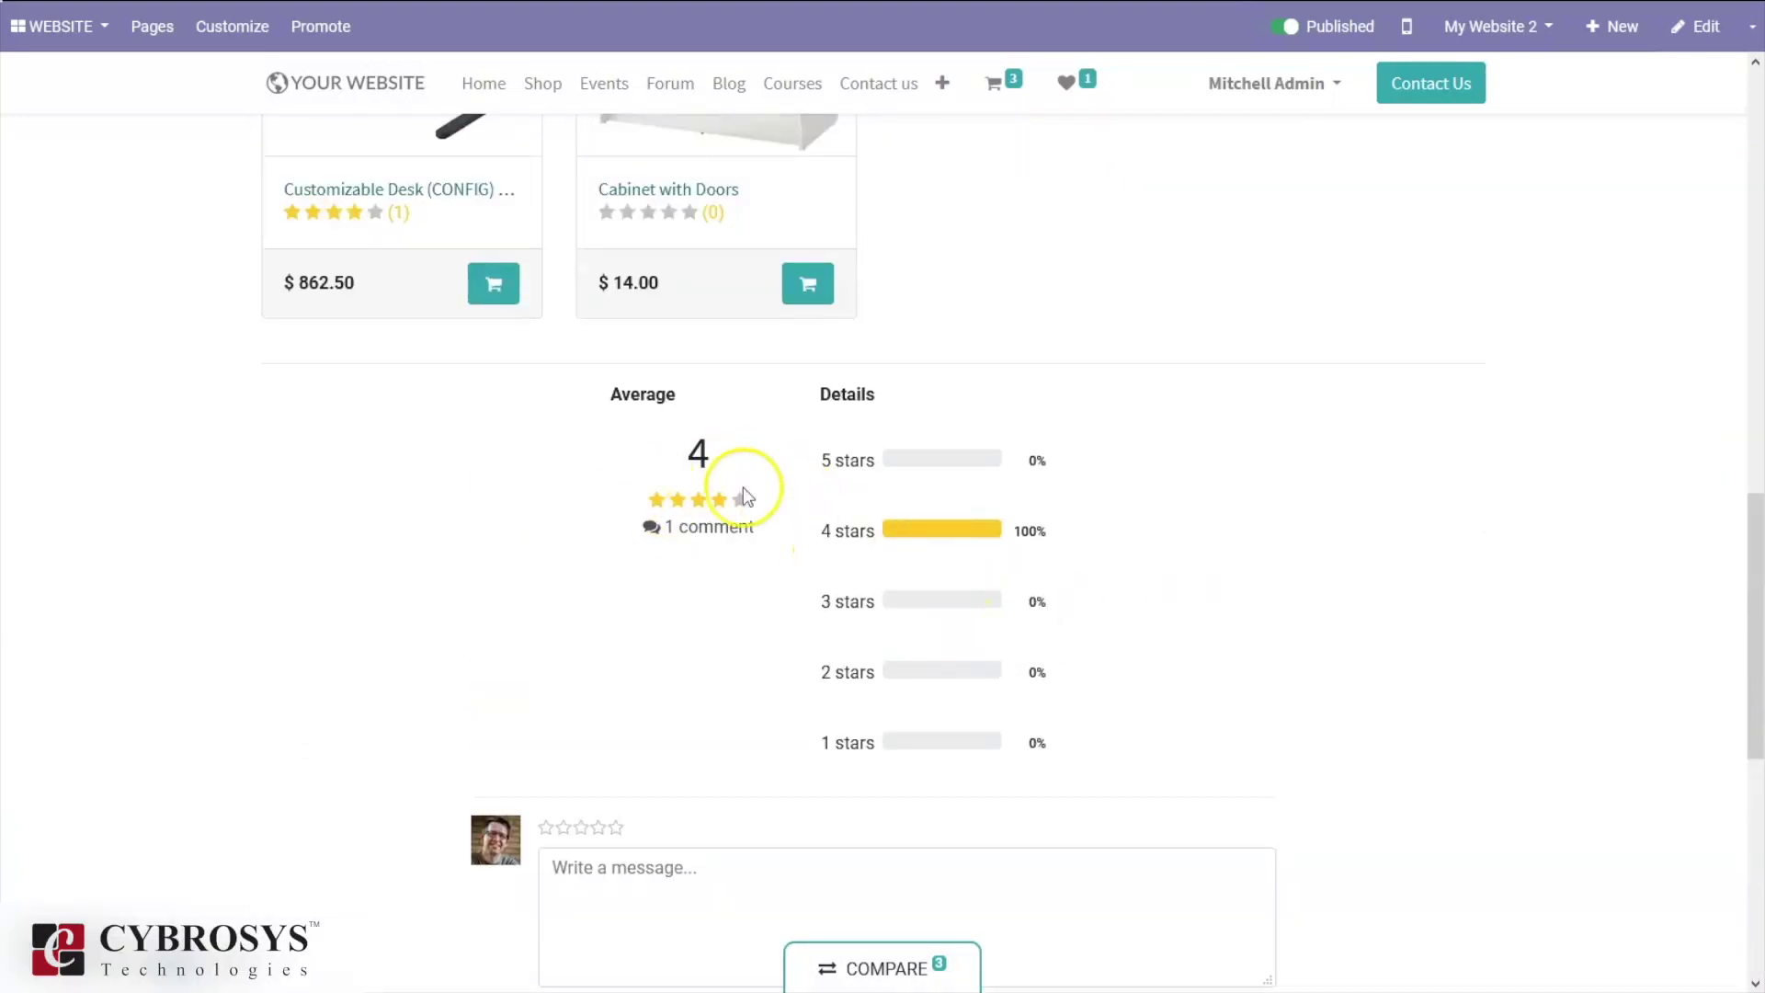
{"action": "left_click_drag", "start_coordinate": [1756, 583], "coordinate": [1756, 254]}
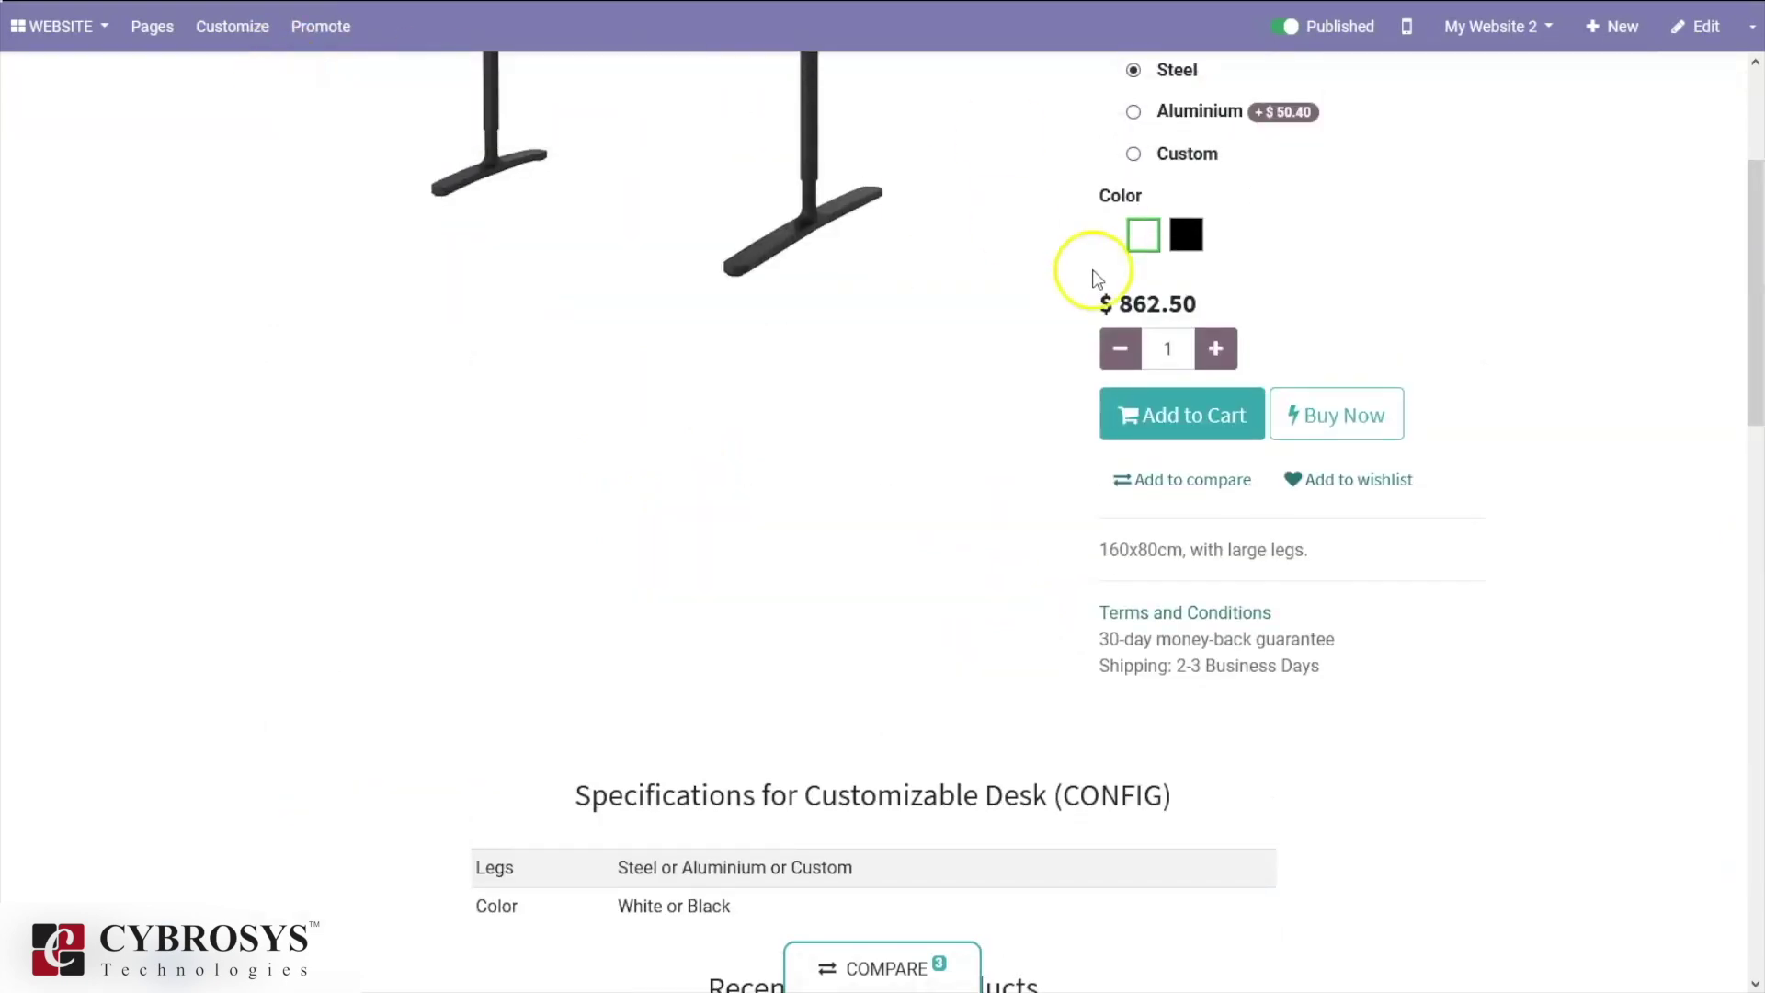
{"action": "left_click_drag", "start_coordinate": [1749, 383], "coordinate": [1710, 201]}
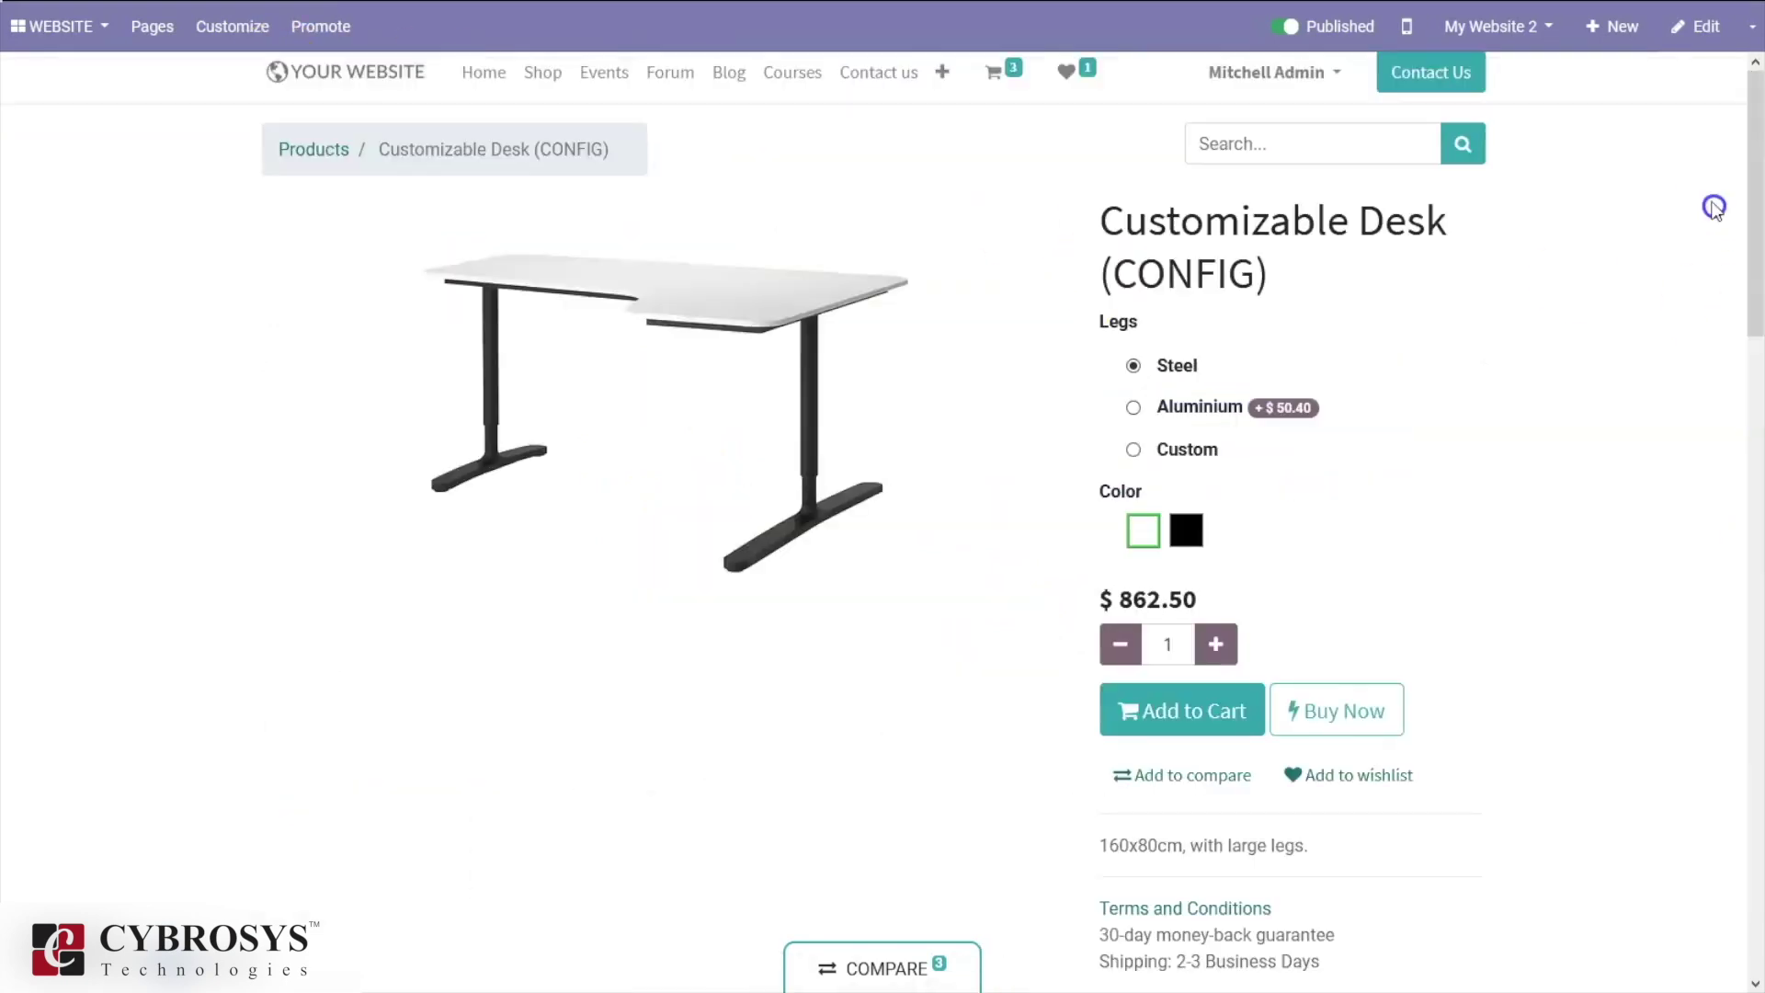
Filter the shop to Aluminium-leg products and open the Conference Chair page
{"action": "left_click", "coordinate": [239, 27]}
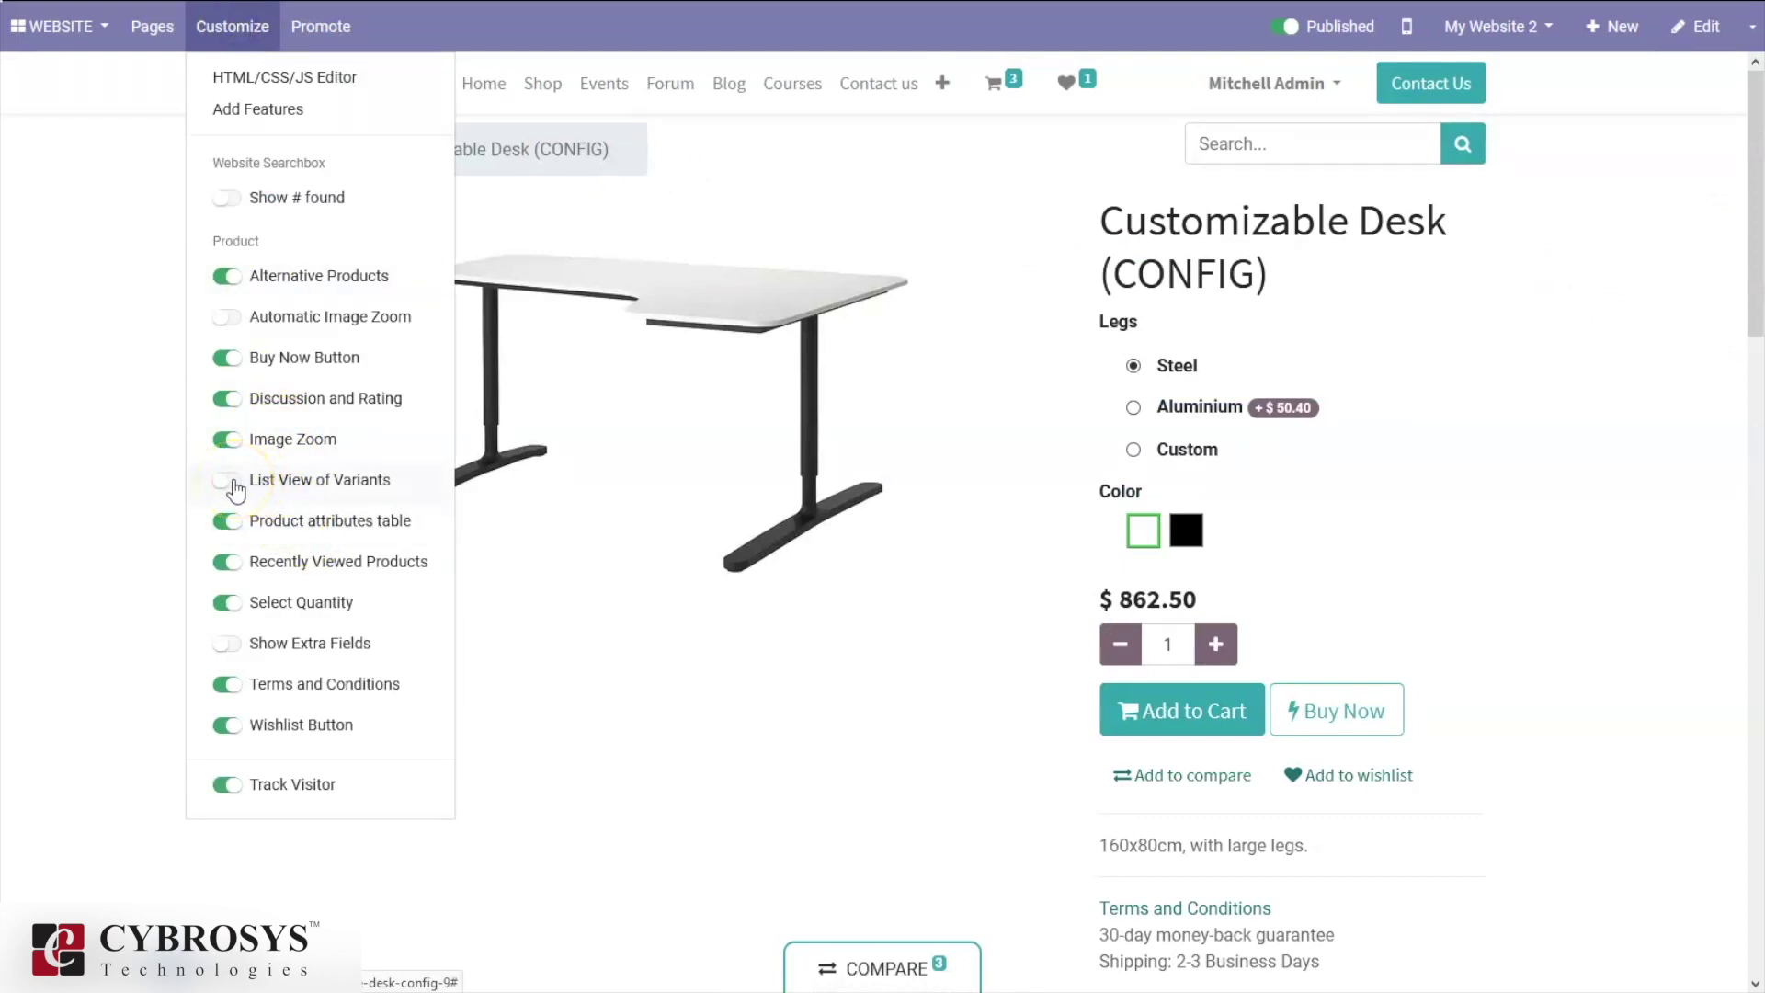
{"action": "left_click", "coordinate": [768, 175]}
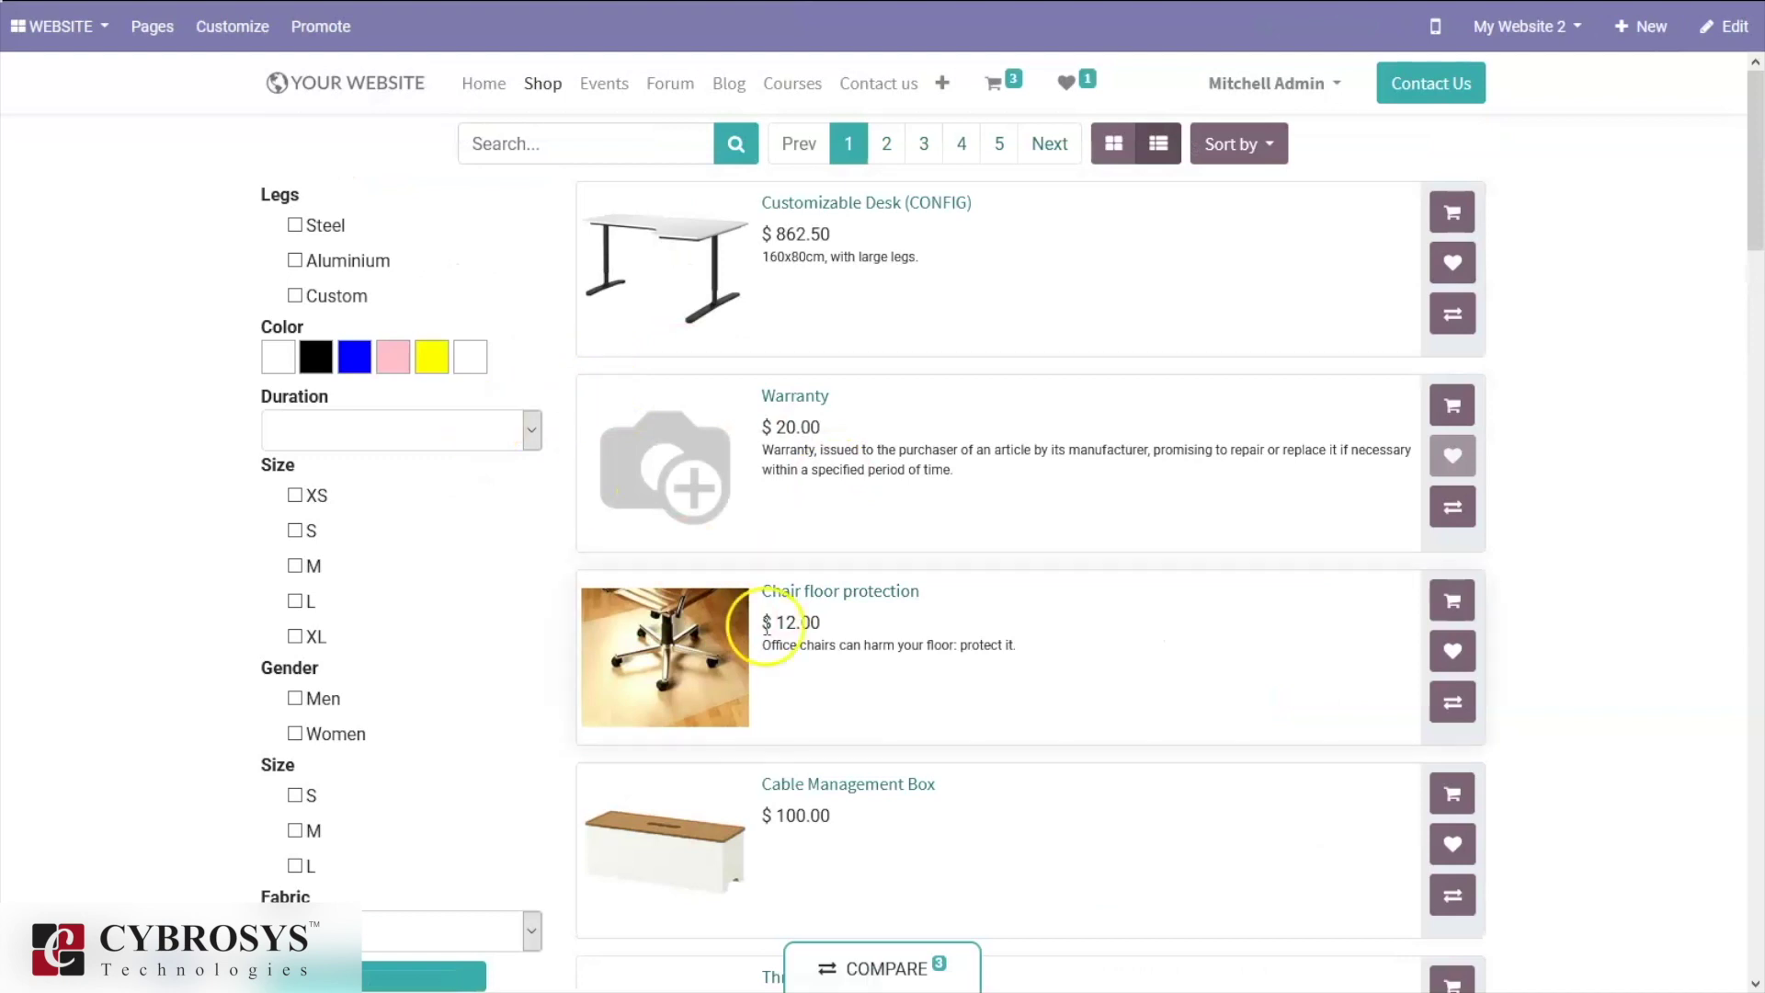
{"action": "left_click", "coordinate": [295, 259]}
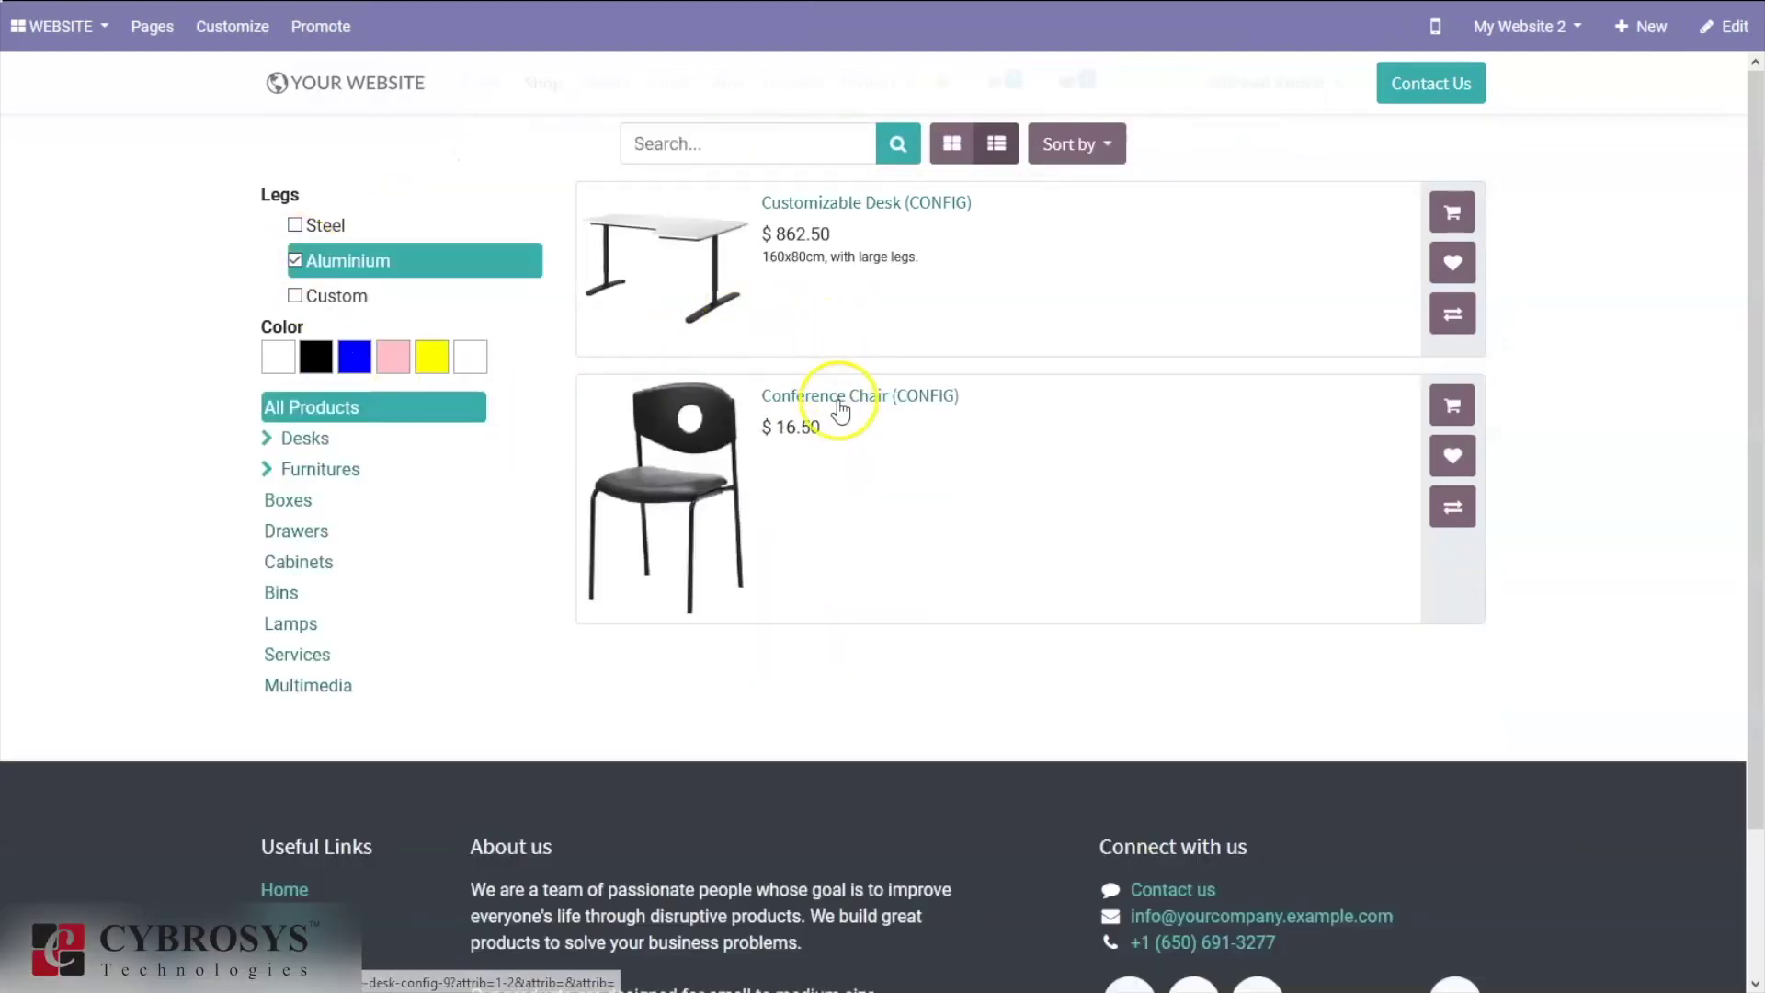
{"action": "left_click", "coordinate": [840, 405]}
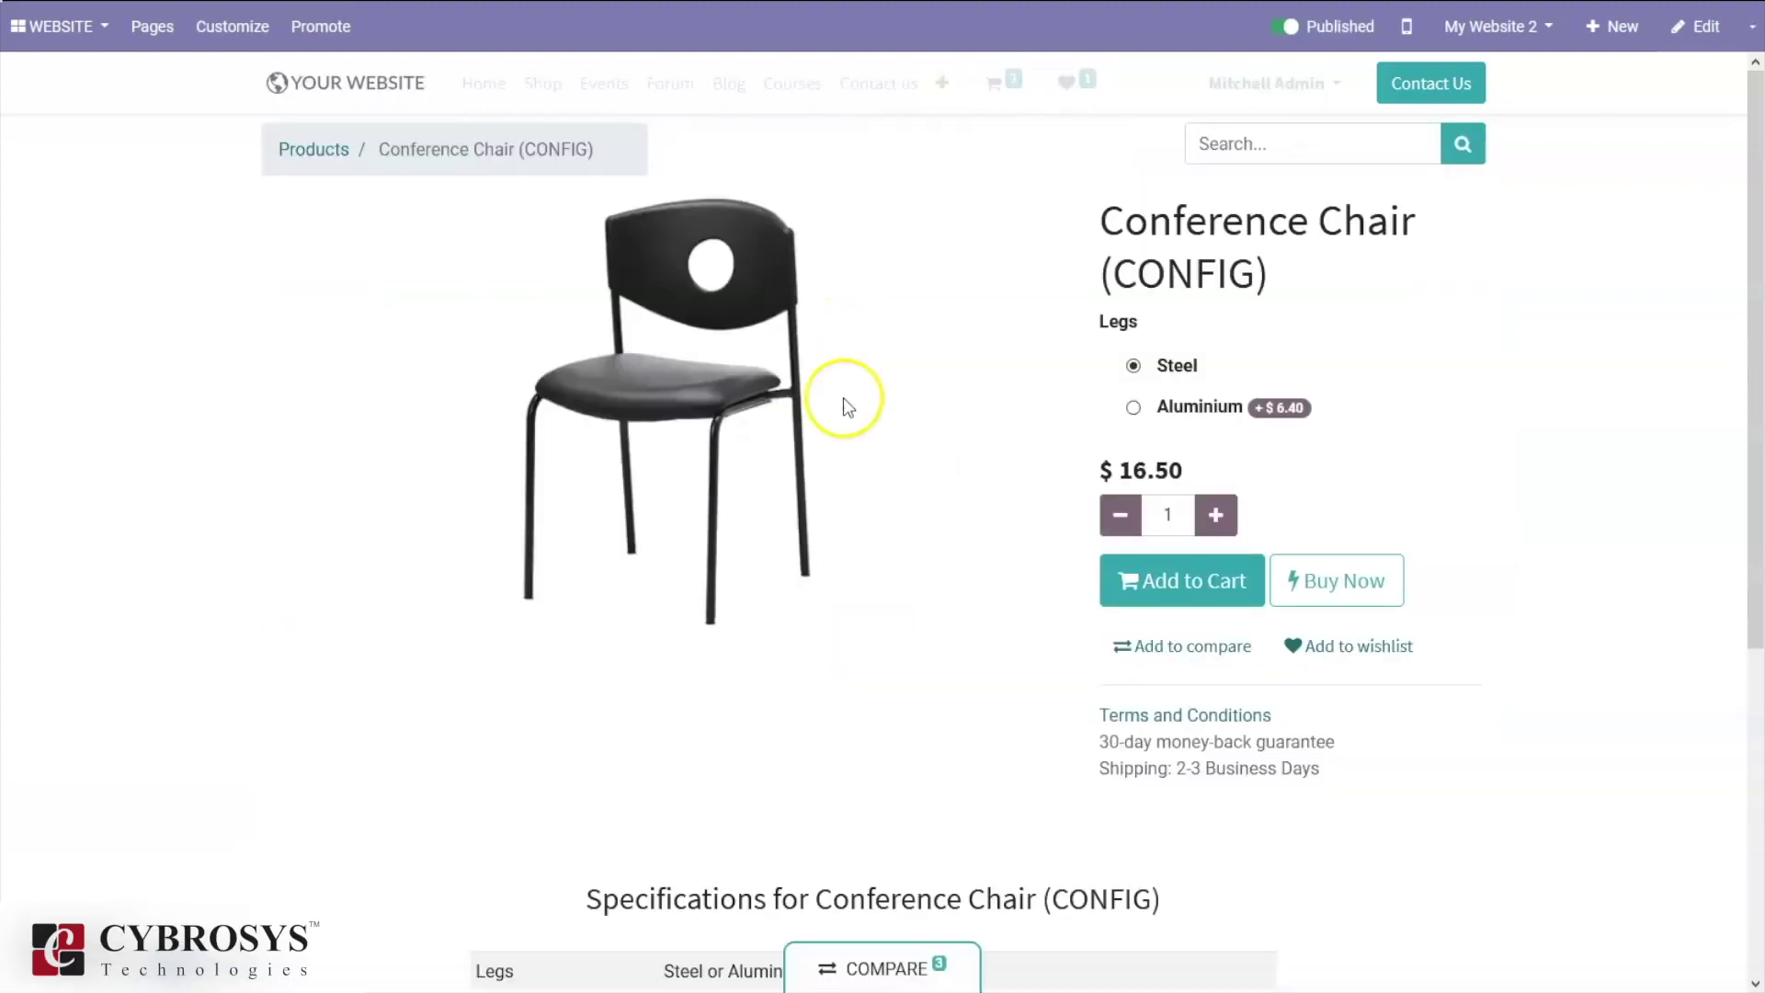
Turn on Customize > List View of Variants so the Steel and Aluminium variants are listed
{"action": "left_click", "coordinate": [232, 25]}
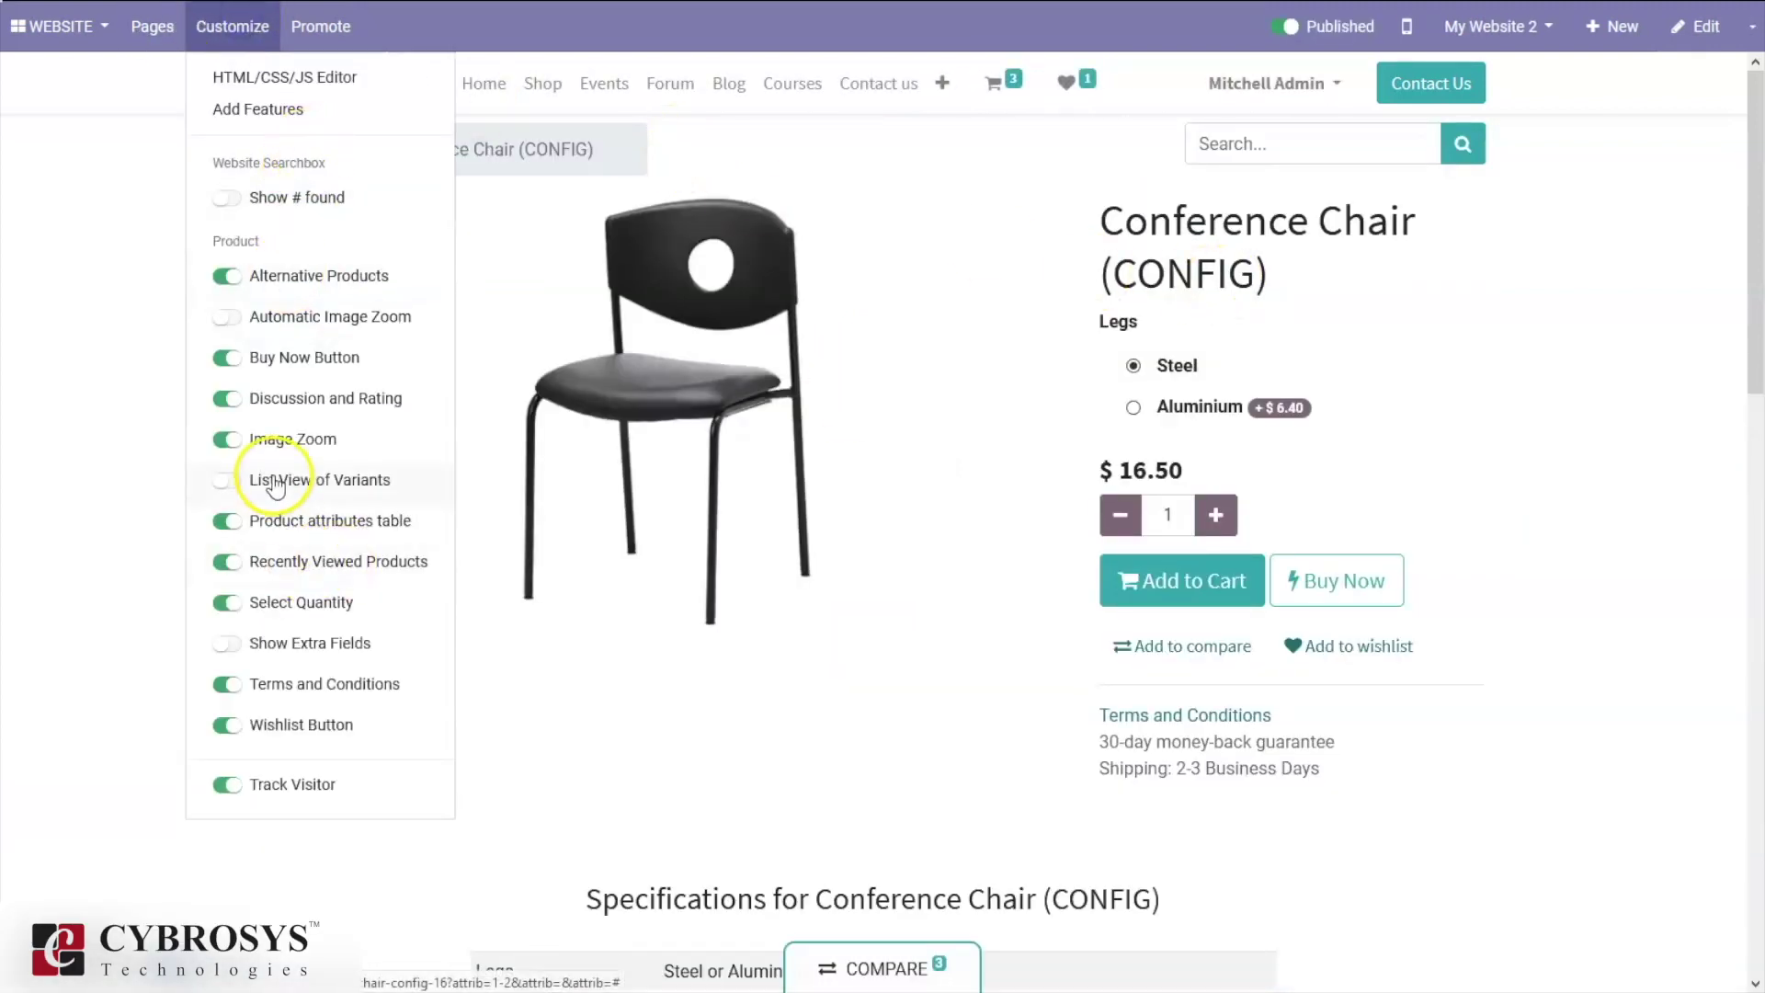
{"action": "left_click", "coordinate": [230, 479]}
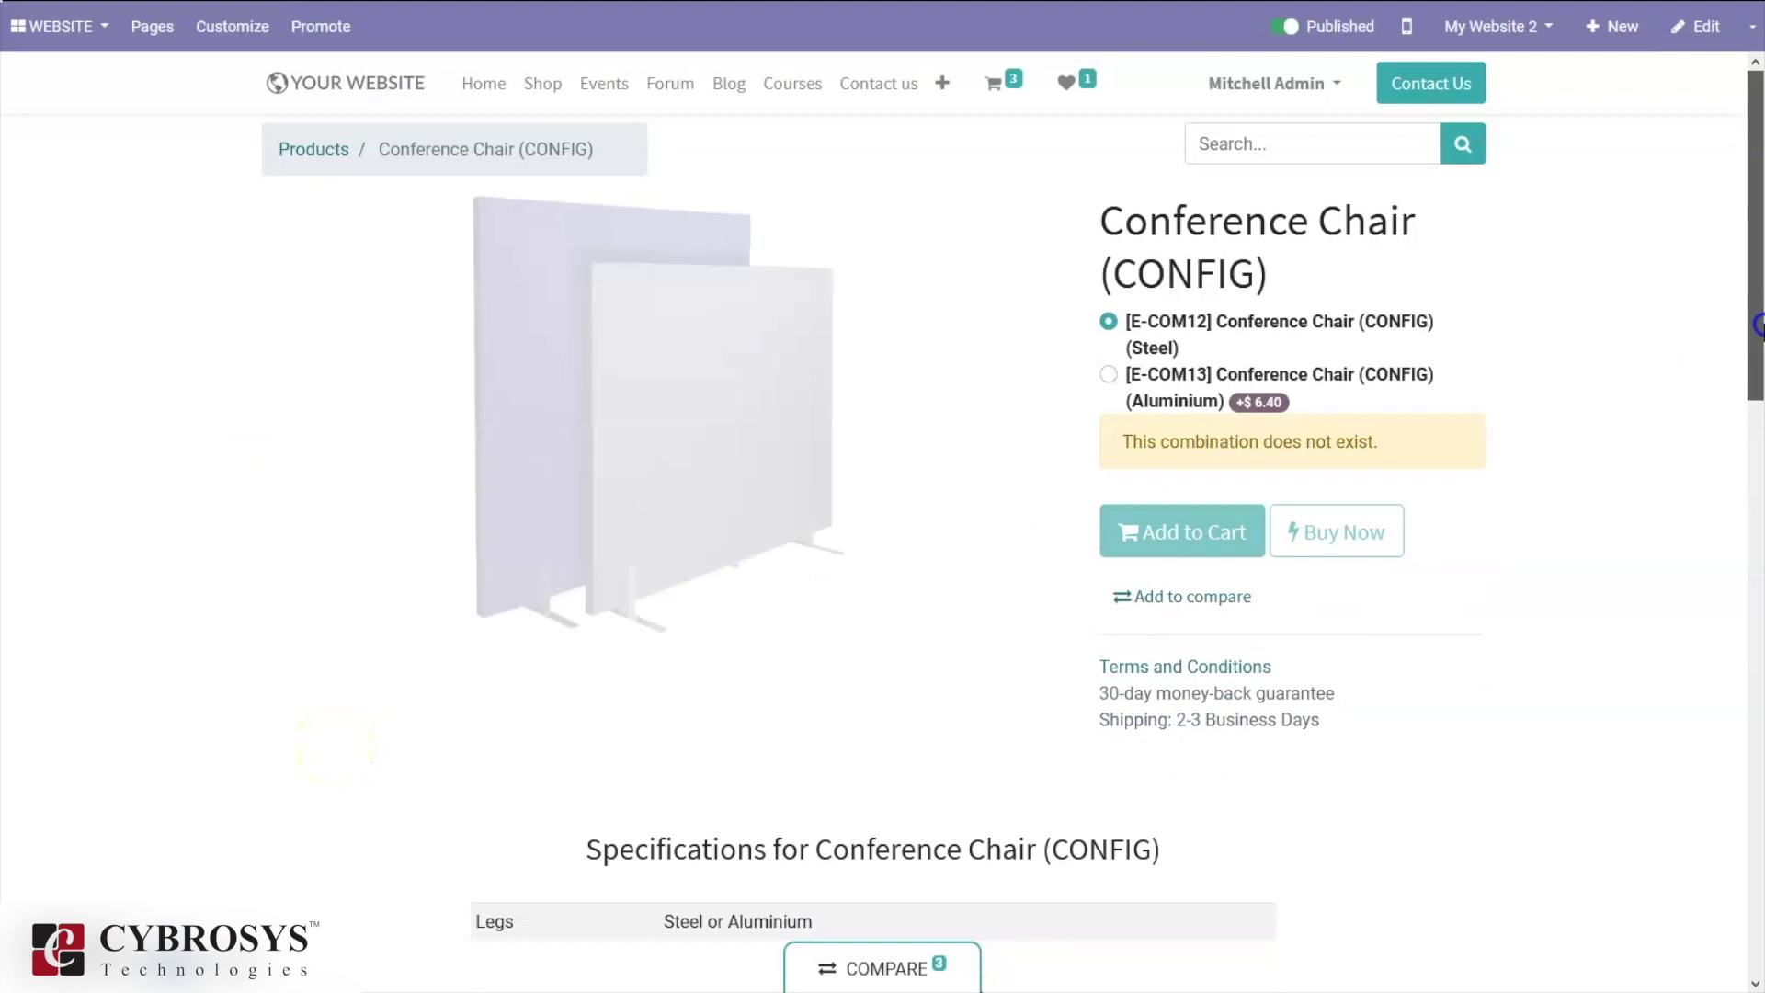
{"action": "left_click_drag", "start_coordinate": [1758, 326], "coordinate": [1757, 272]}
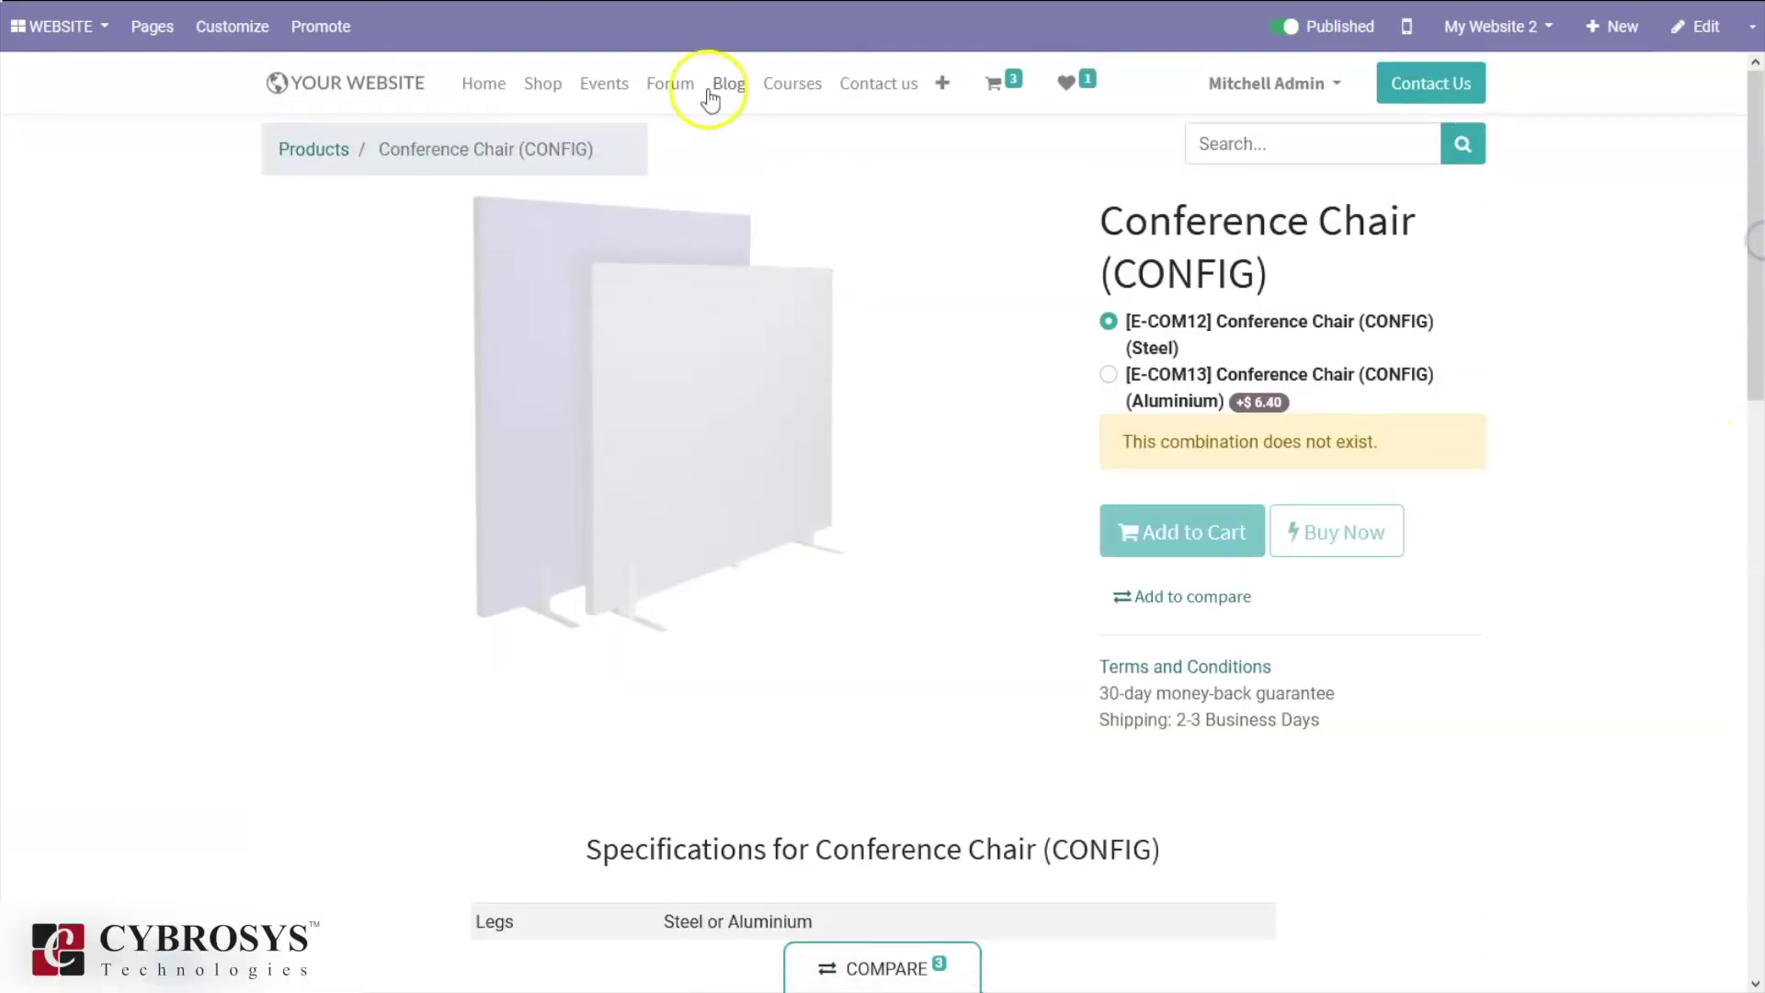
{"action": "left_click", "coordinate": [266, 27]}
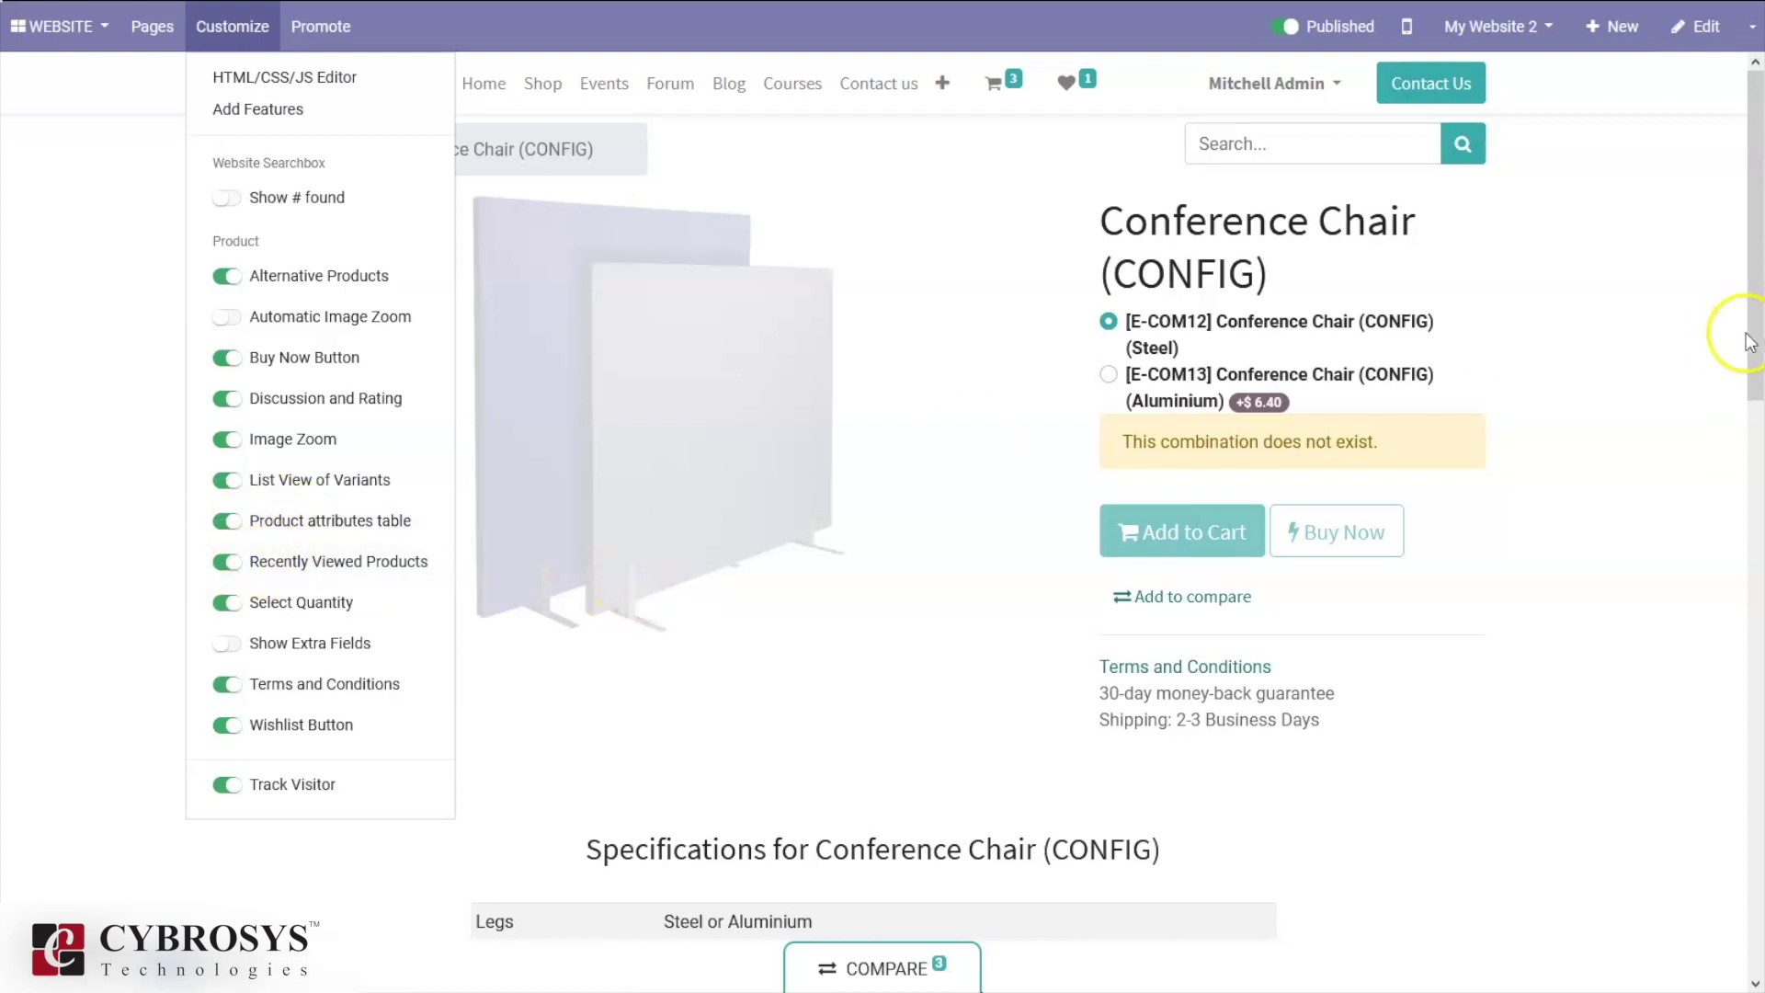
{"action": "left_click_drag", "start_coordinate": [1752, 236], "coordinate": [1756, 487]}
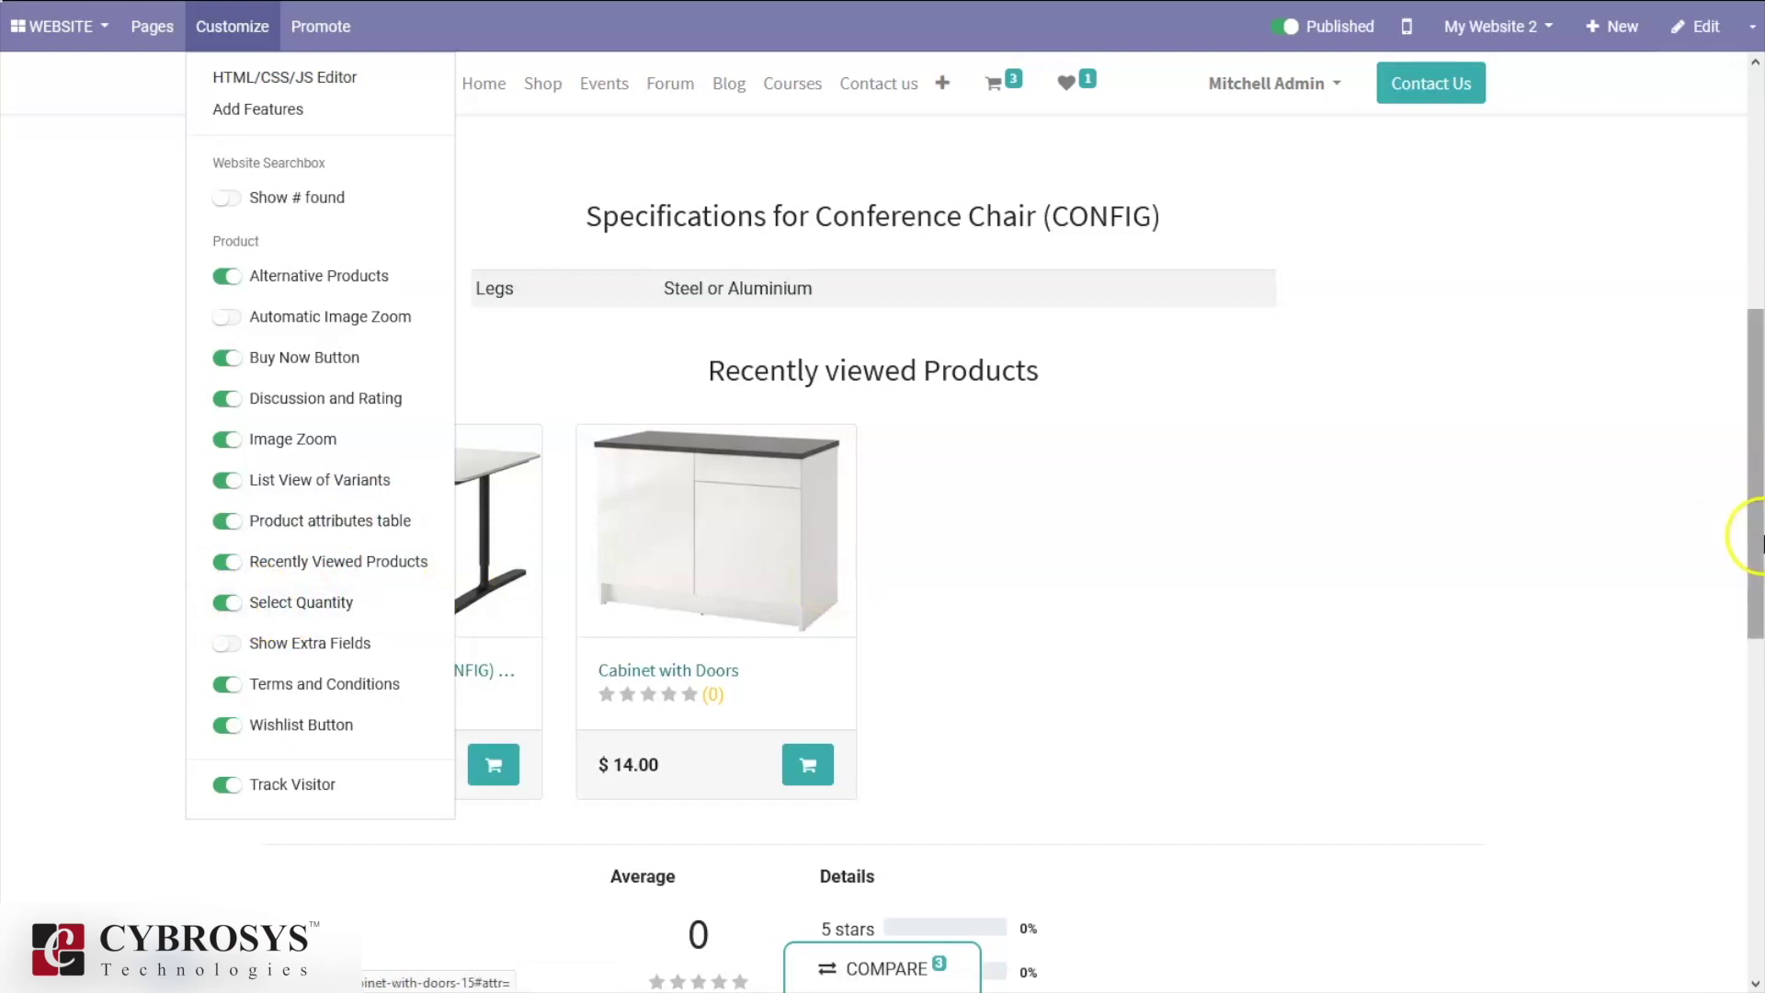
{"action": "scroll", "coordinate": [1757, 354], "scroll_direction": "up", "scroll_amount": 1}
{"action": "left_click_drag", "start_coordinate": [1757, 354], "coordinate": [1758, 120]}
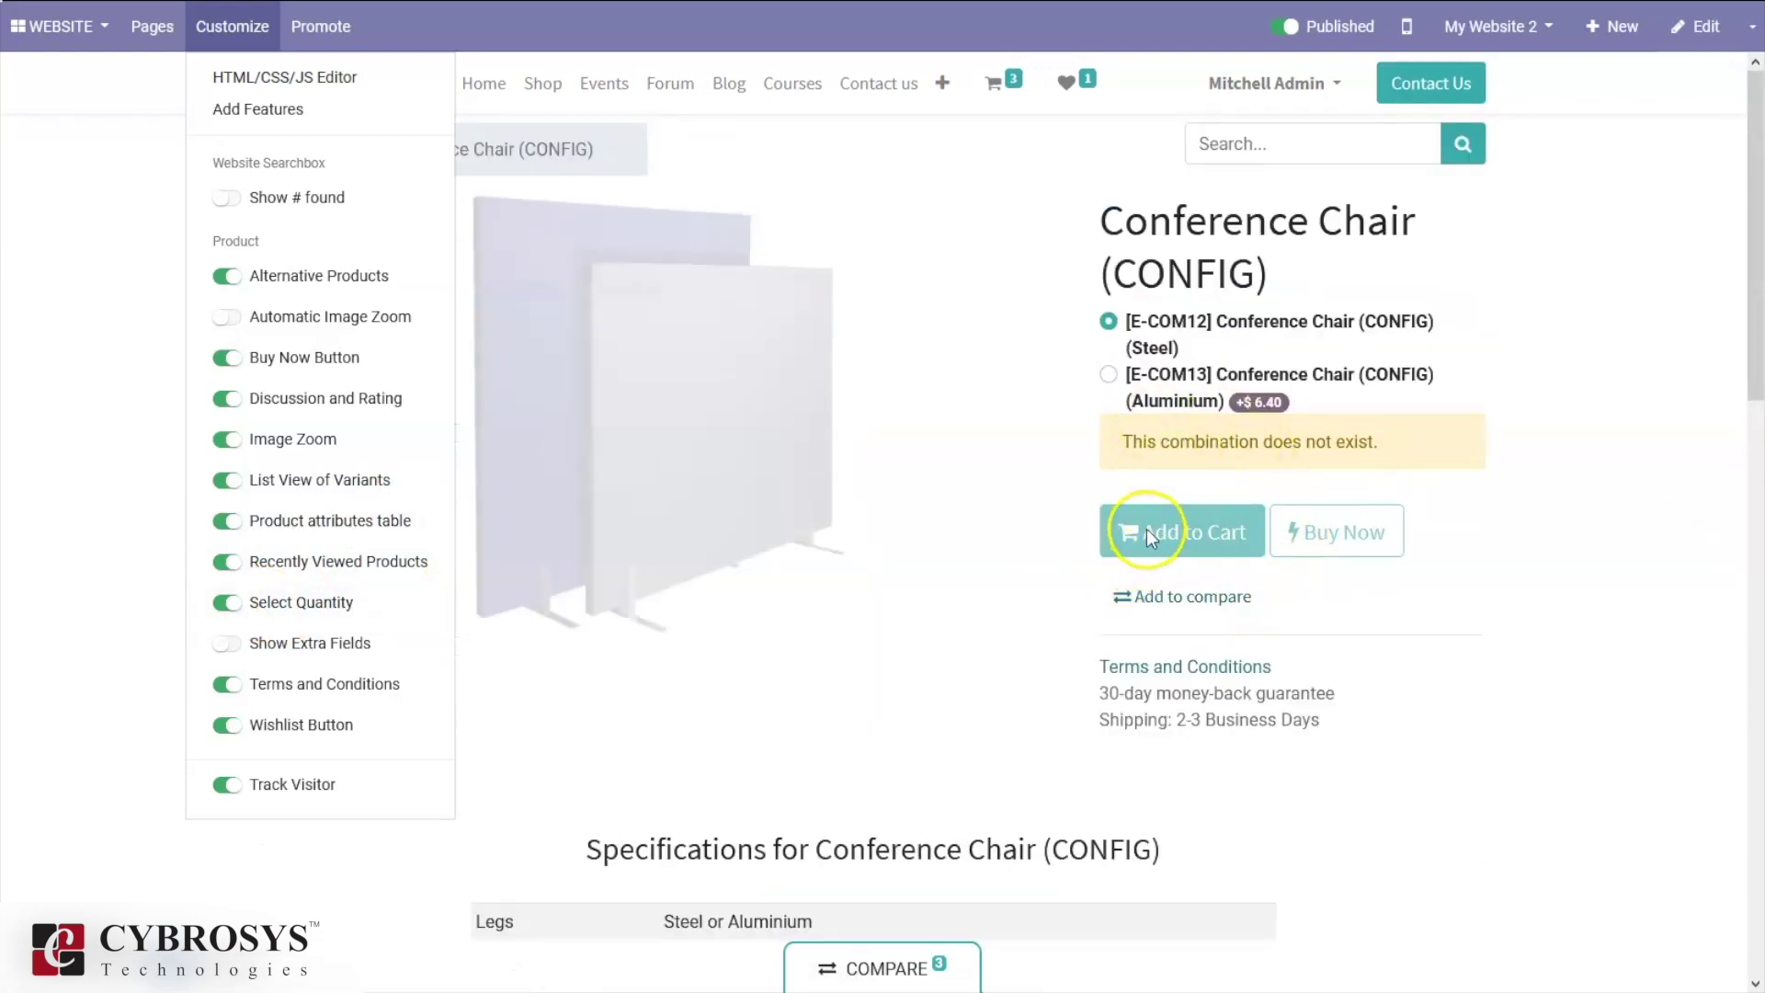
{"action": "left_click", "coordinate": [1109, 373]}
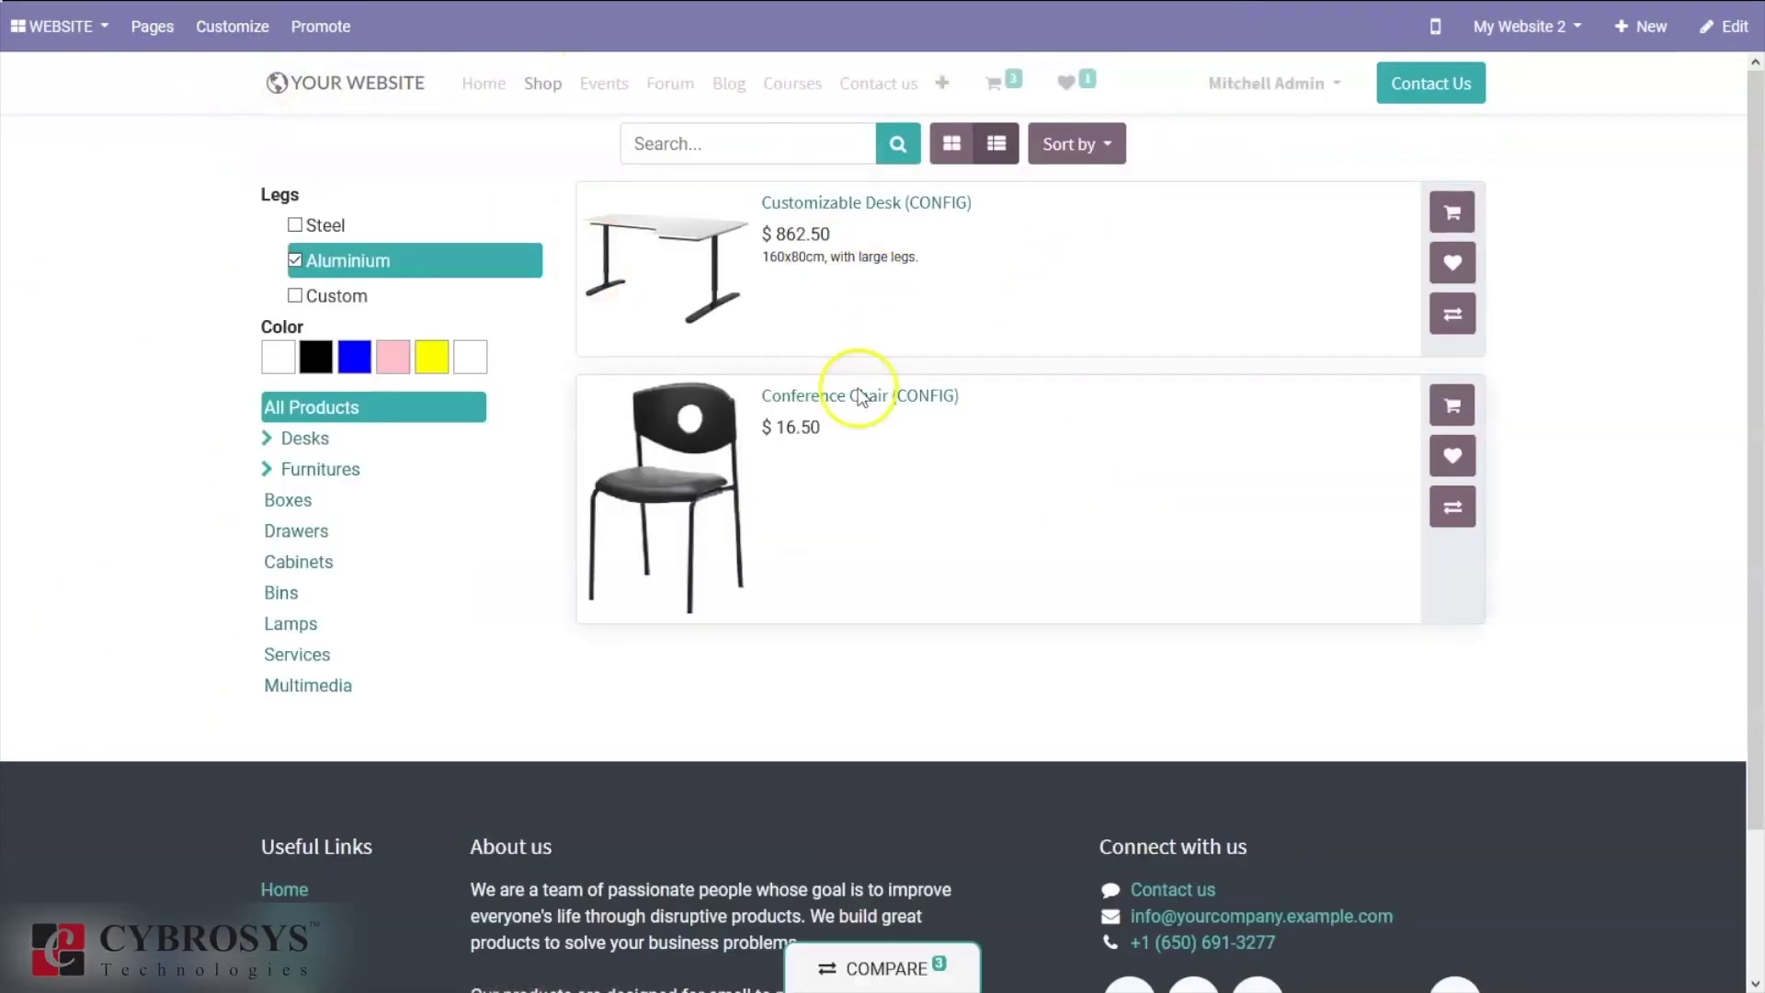
Open Customizable Desk (CONFIG) with Aluminium legs at $920.46 and review the Customize toggles
{"action": "left_click", "coordinate": [821, 203]}
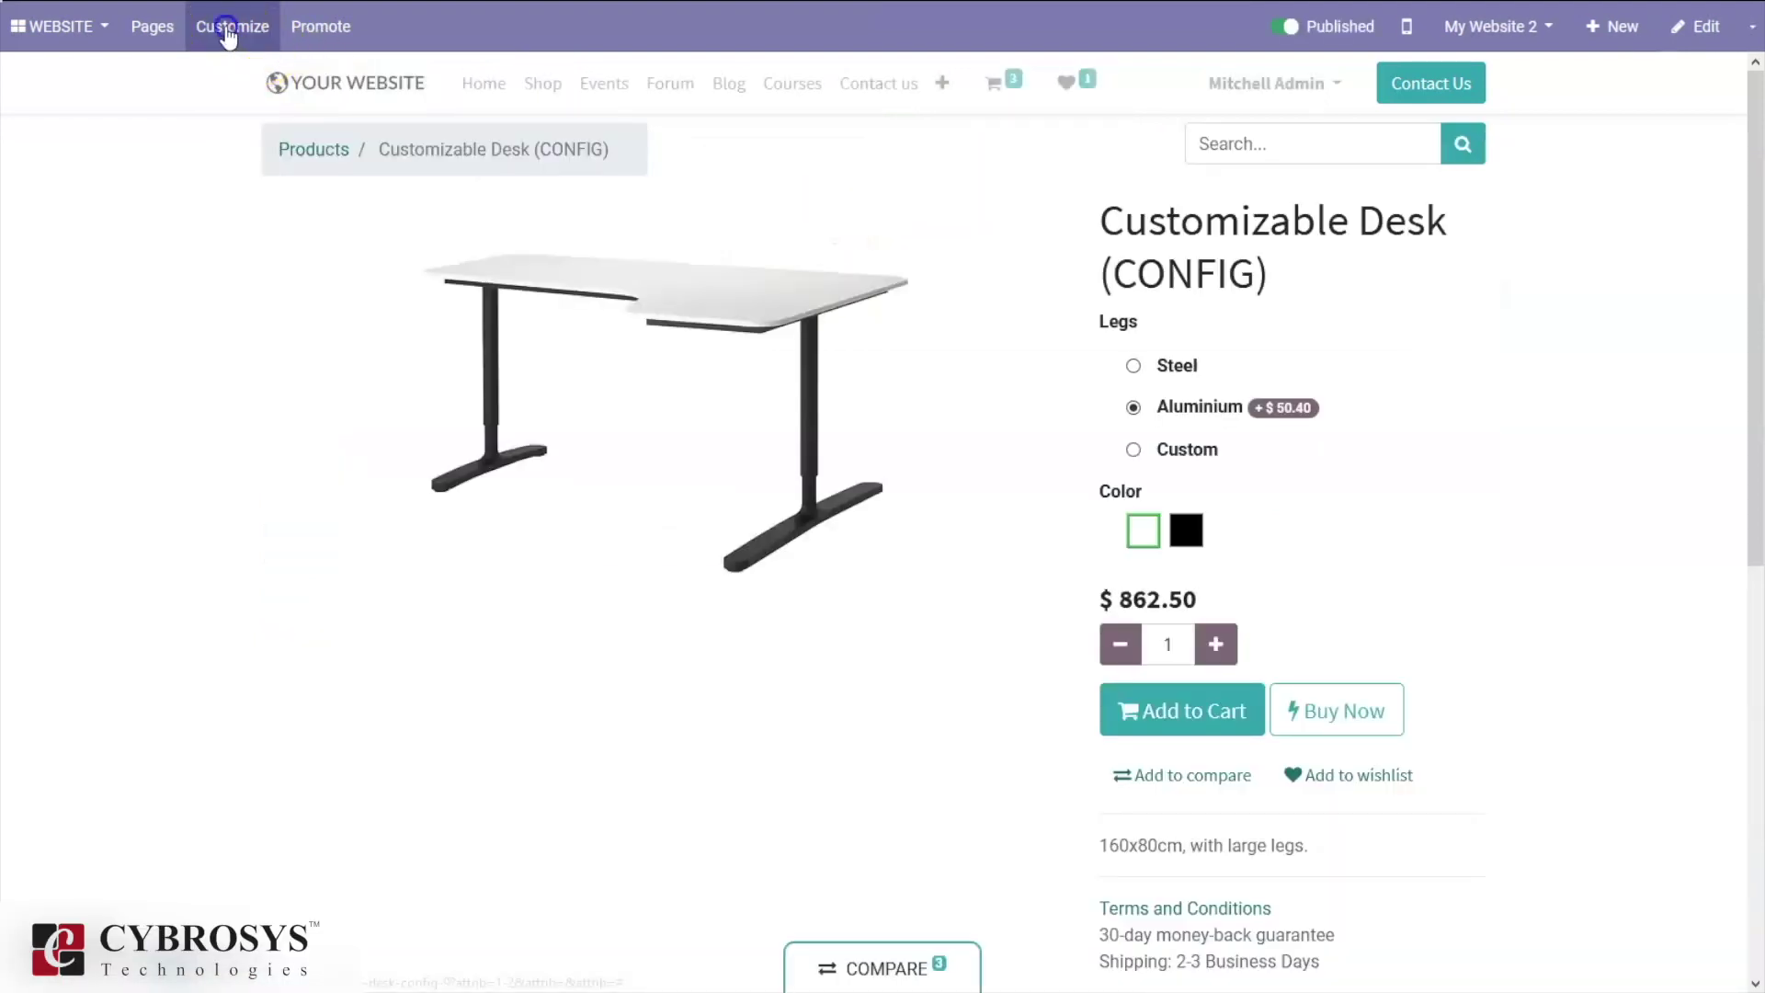
{"action": "left_click", "coordinate": [229, 28]}
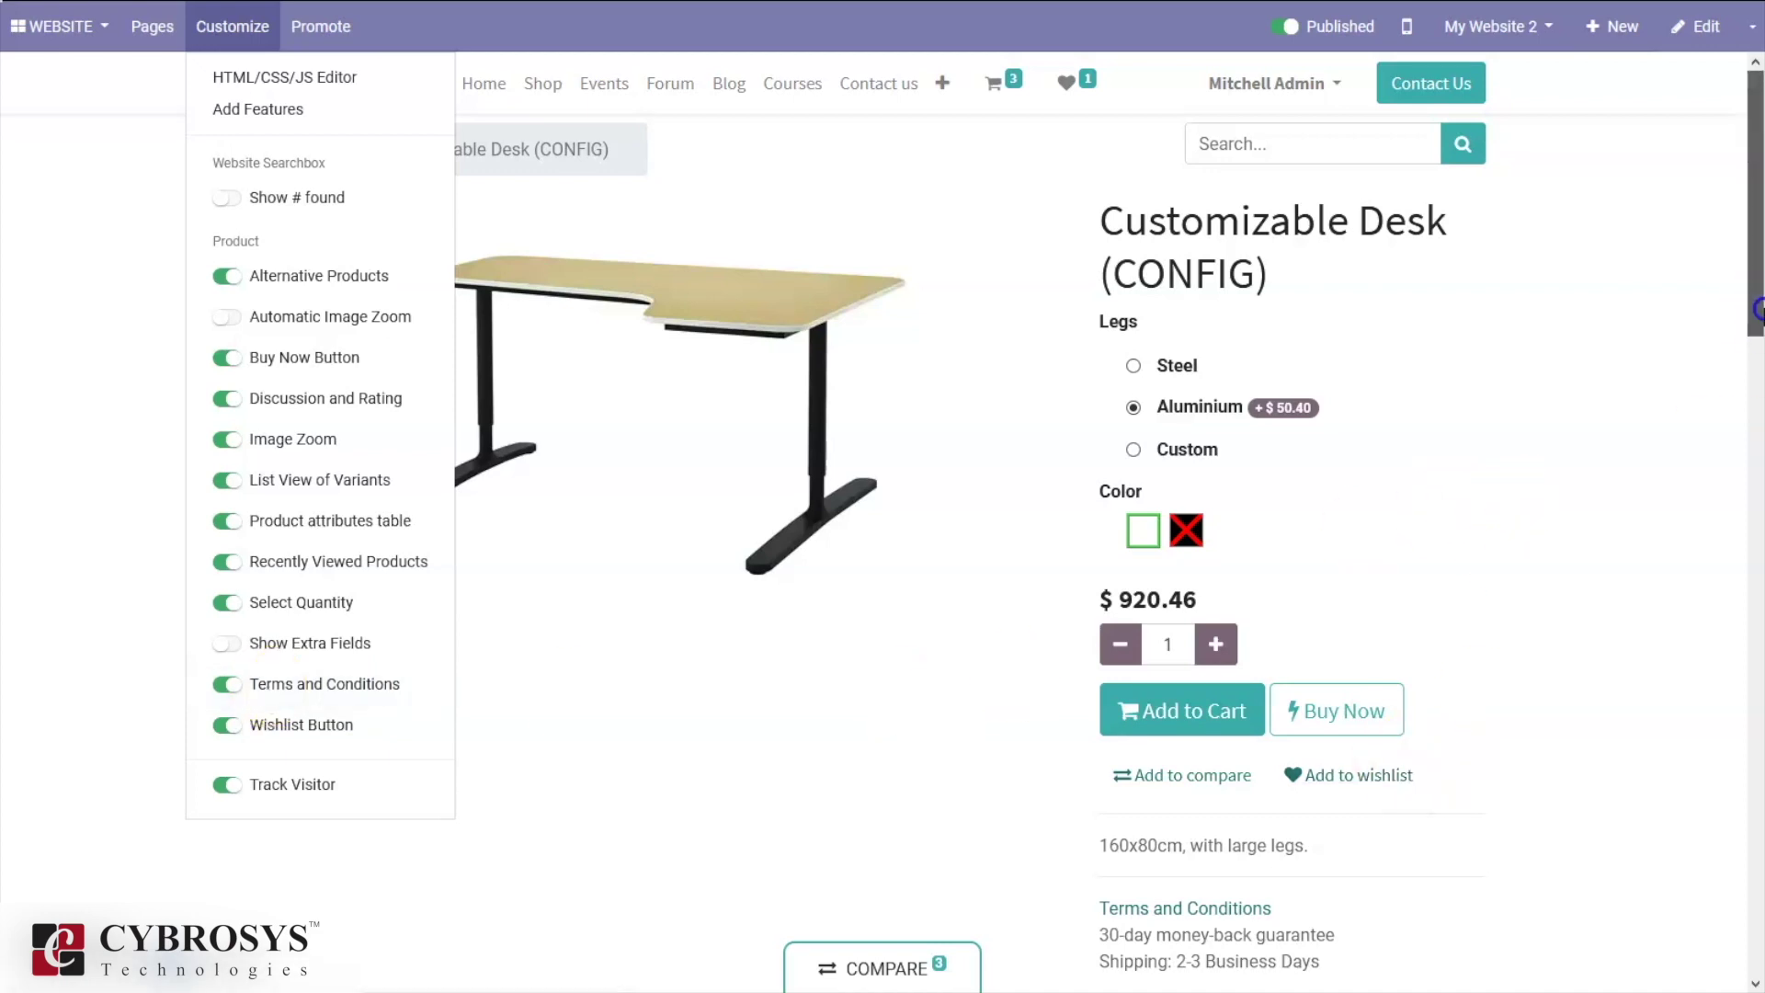
{"action": "scroll", "coordinate": [1728, 432], "scroll_direction": "down", "scroll_amount": 4}
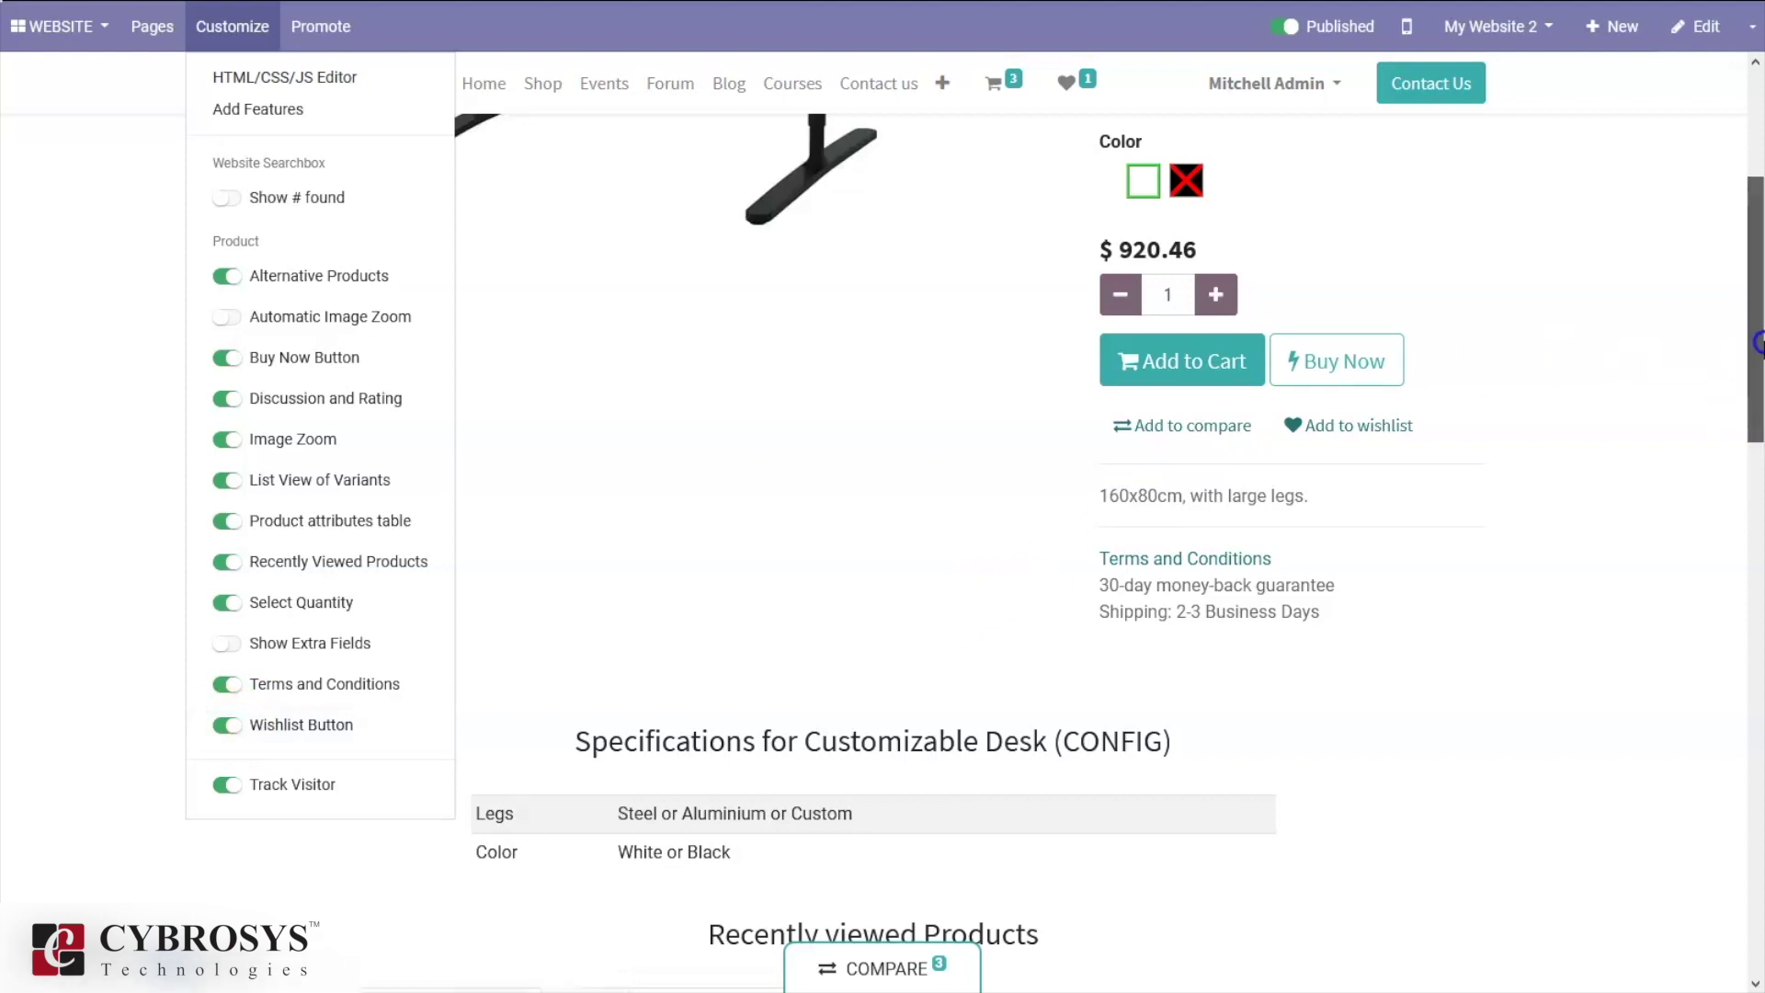
{"action": "left_click_drag", "start_coordinate": [1758, 343], "coordinate": [1757, 270]}
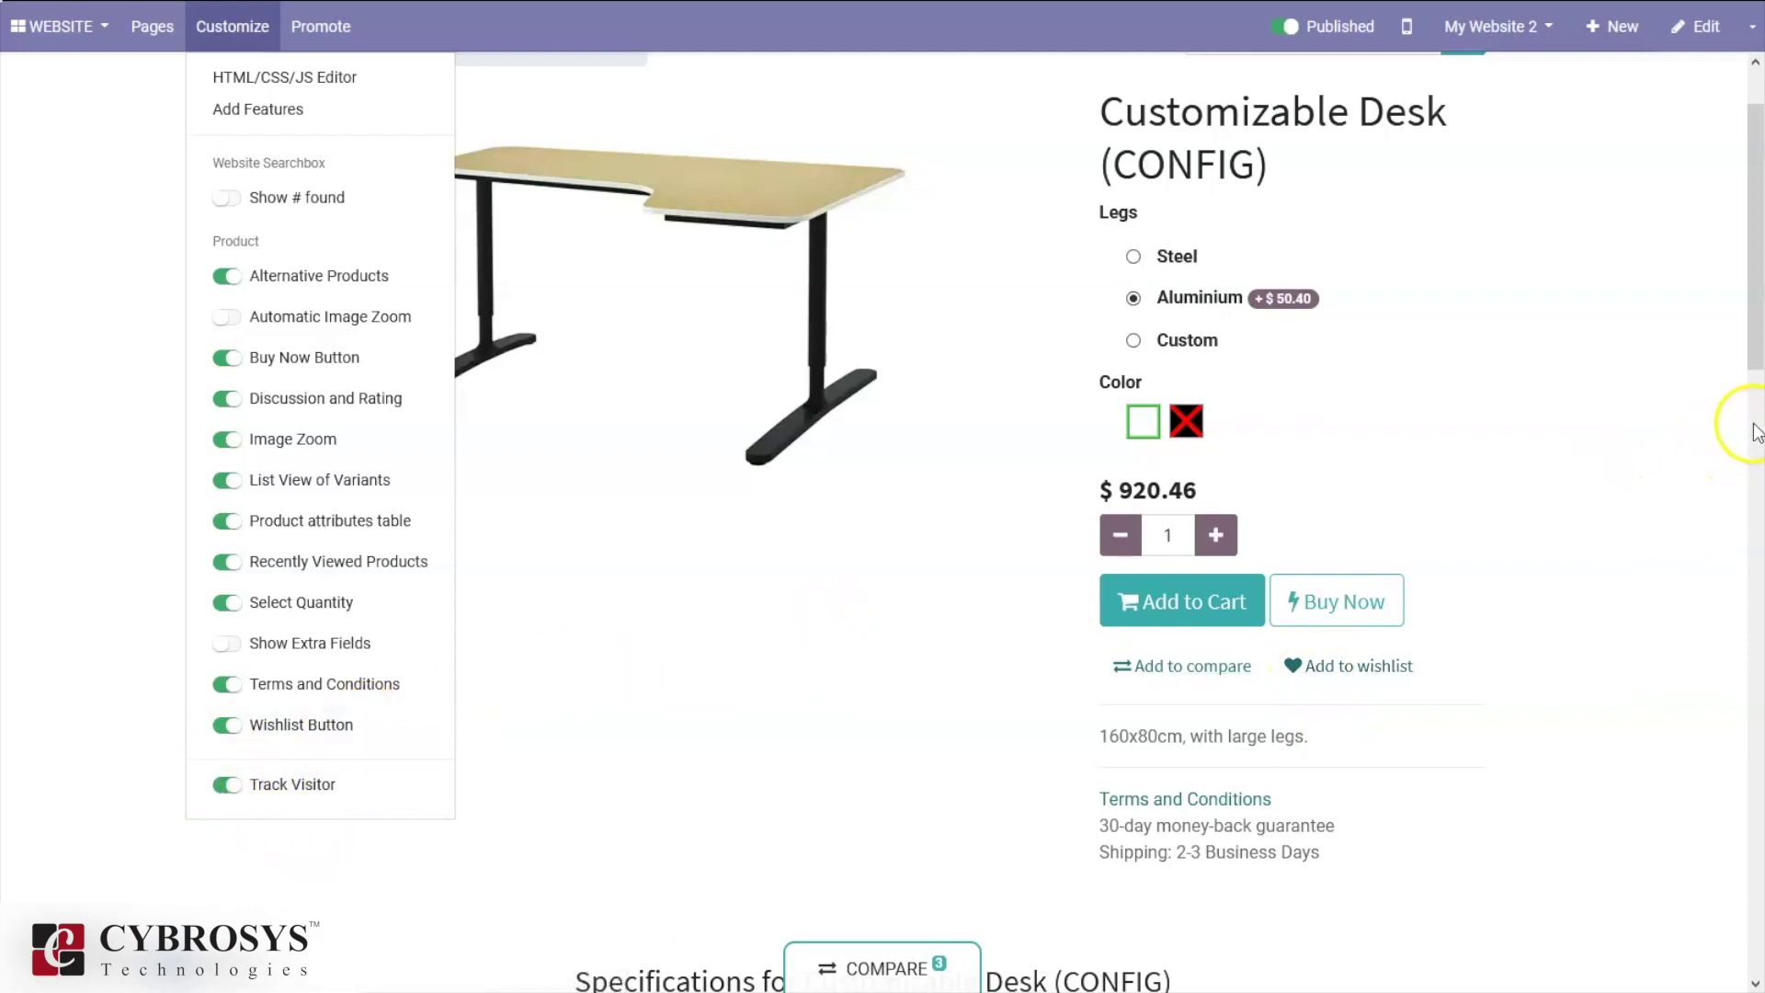
{"action": "left_click_drag", "start_coordinate": [1755, 332], "coordinate": [1755, 220]}
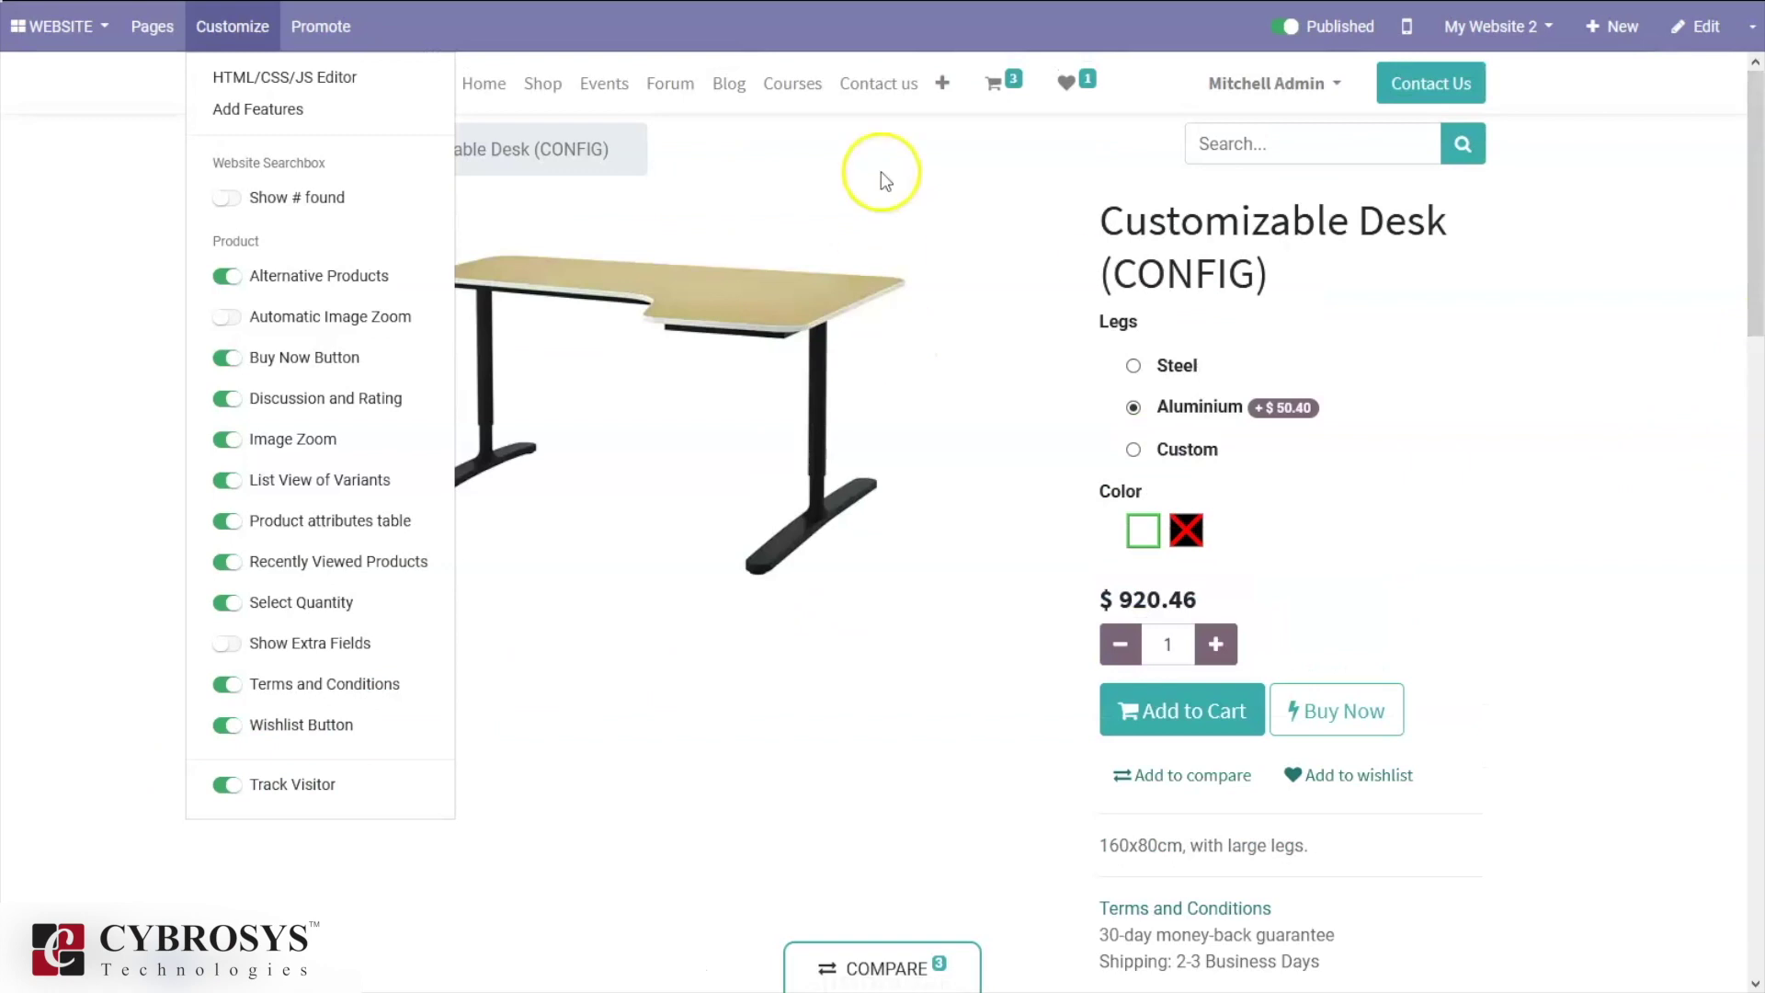
{"action": "left_click", "coordinate": [880, 171]}
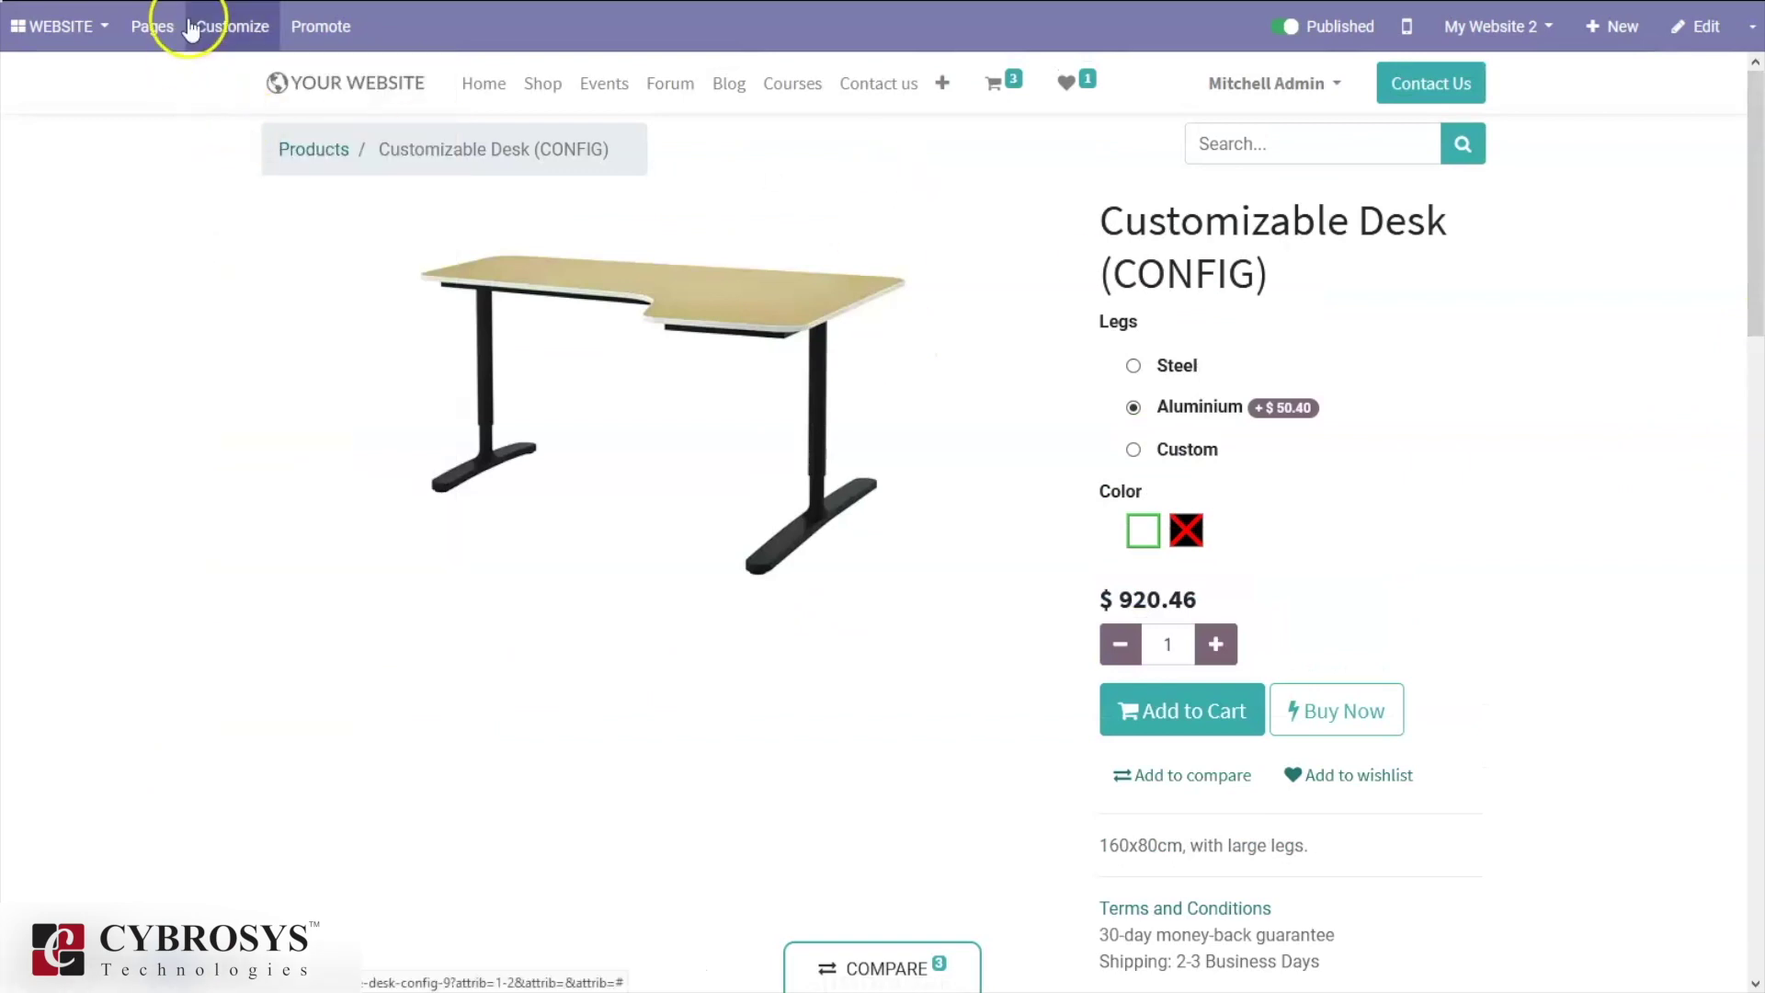
{"action": "left_click", "coordinate": [258, 28]}
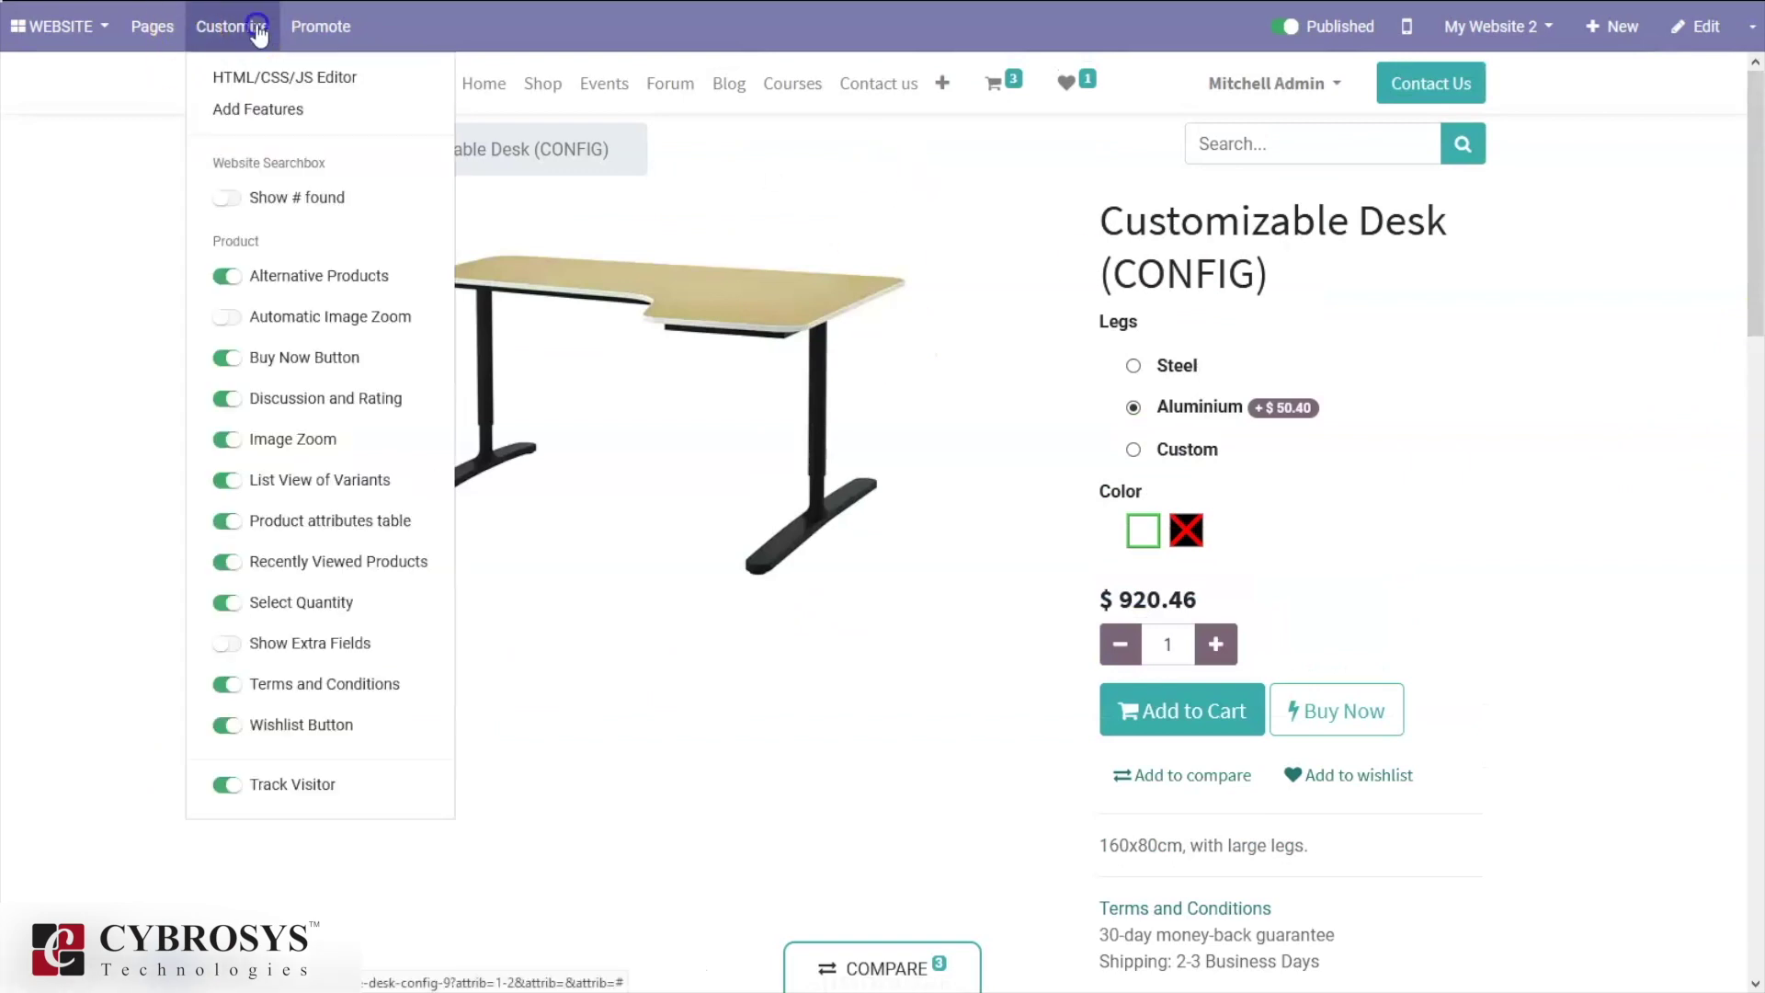
{"action": "left_click", "coordinate": [667, 172]}
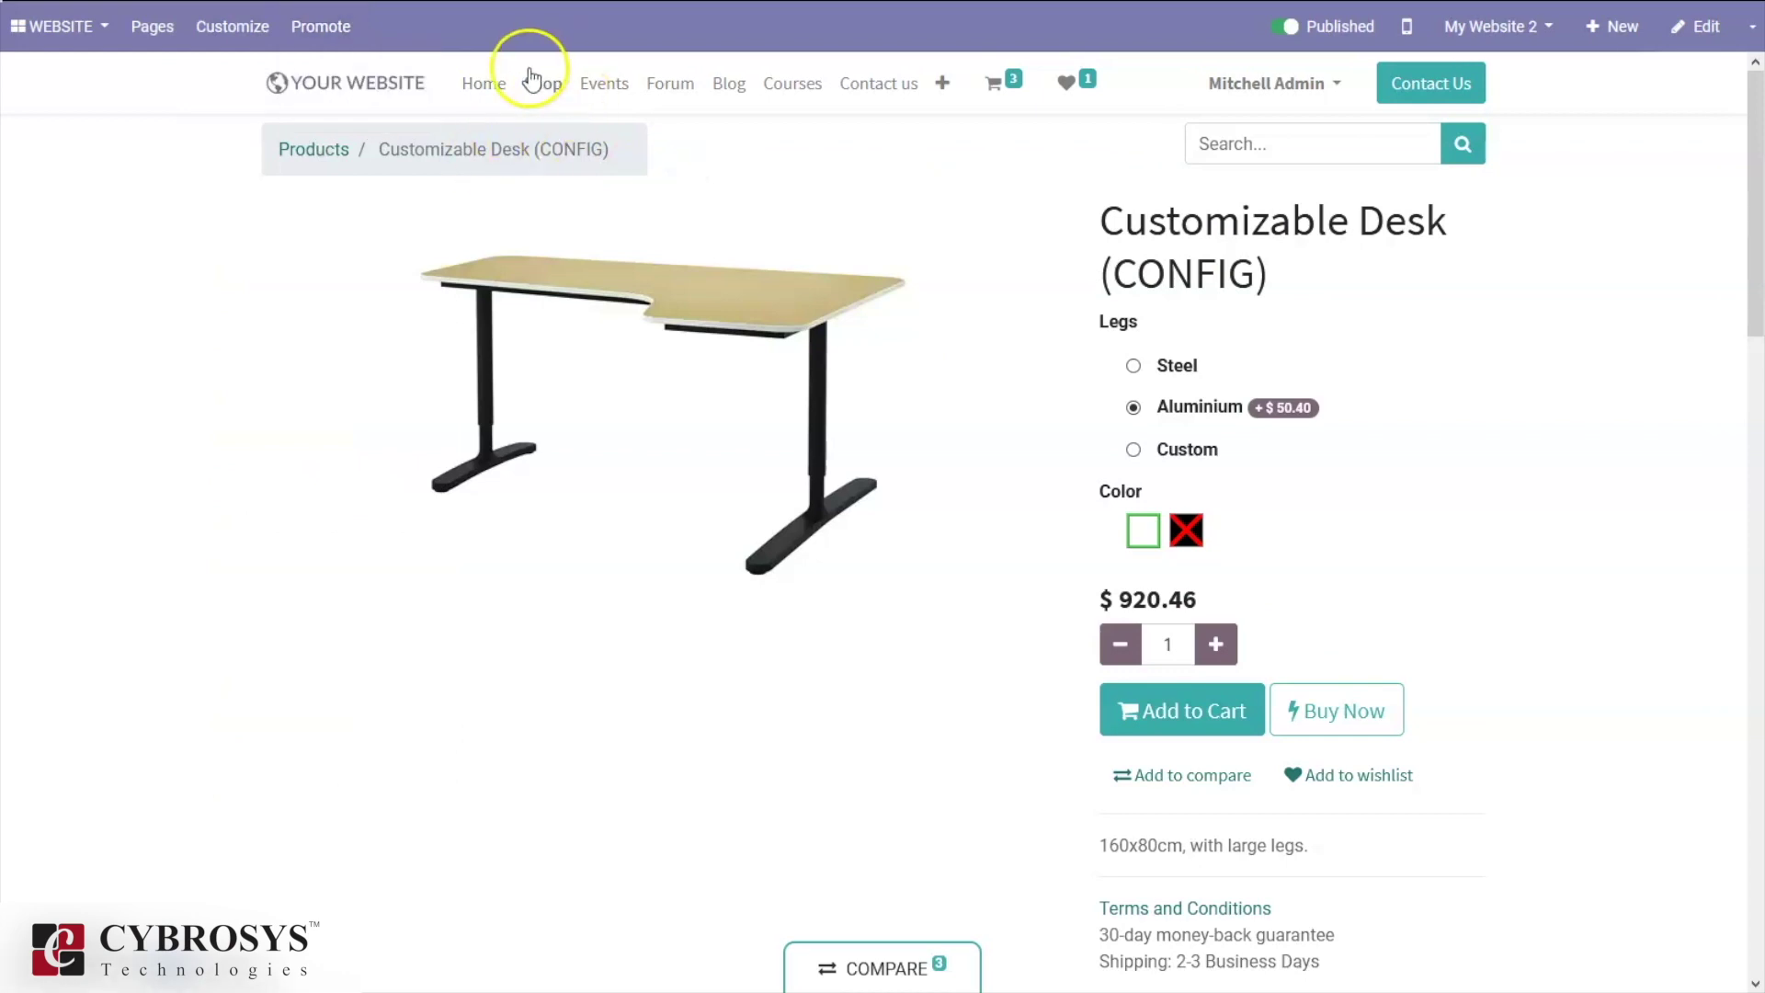